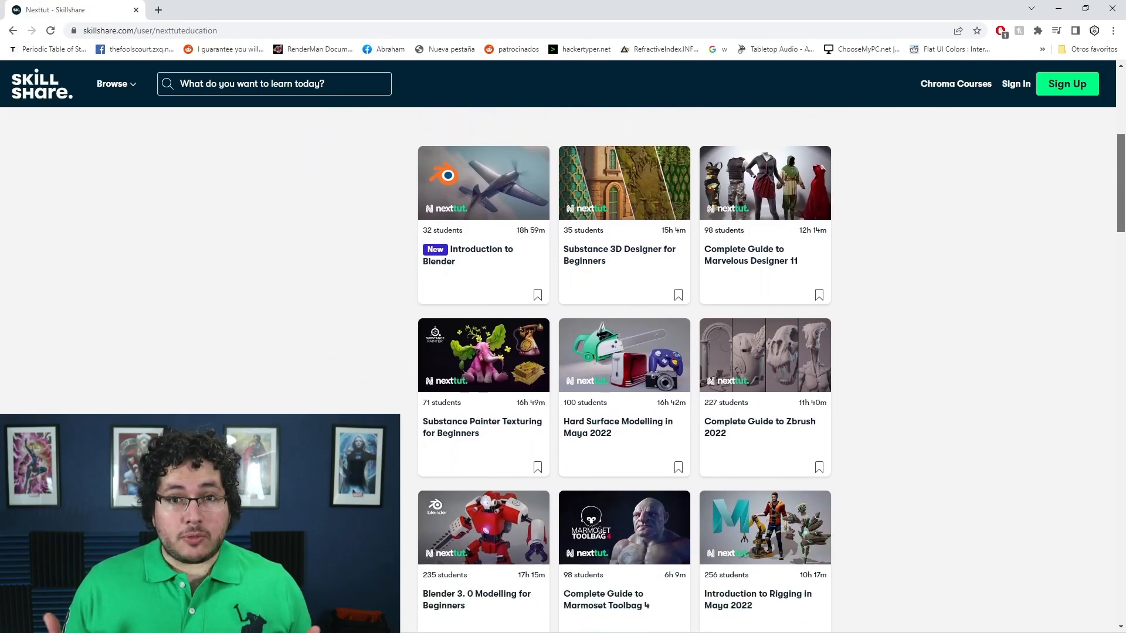
left_click_drag(1123, 177, 1091, 329)
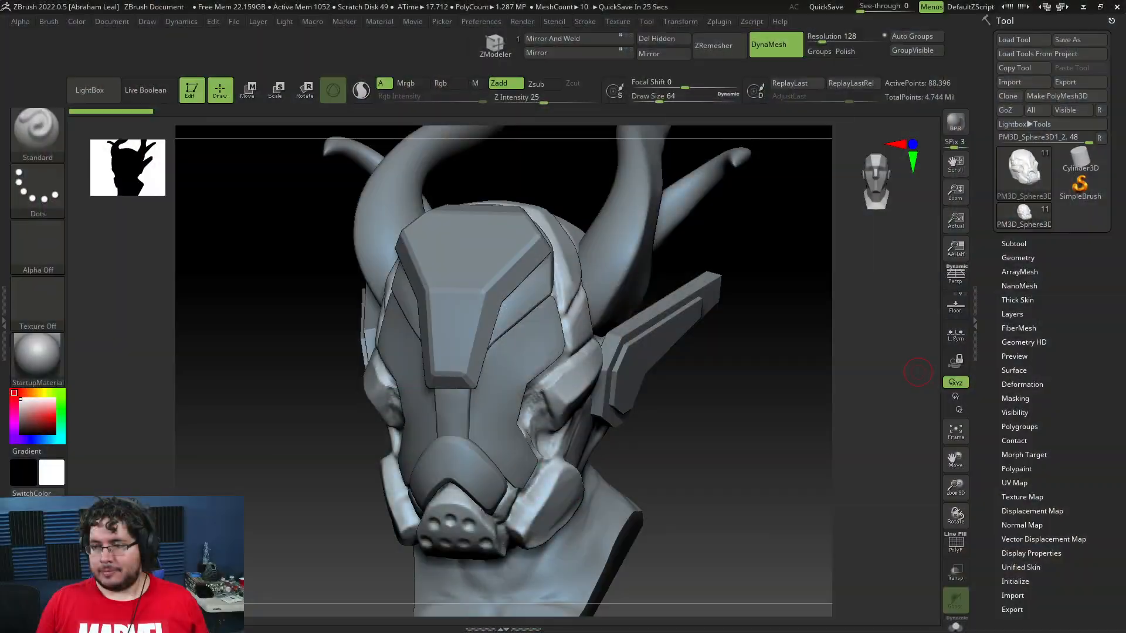
Step: Examine the complete horned helmet sculpt from the front and from both sides
left_click_drag(771, 428, 727, 388)
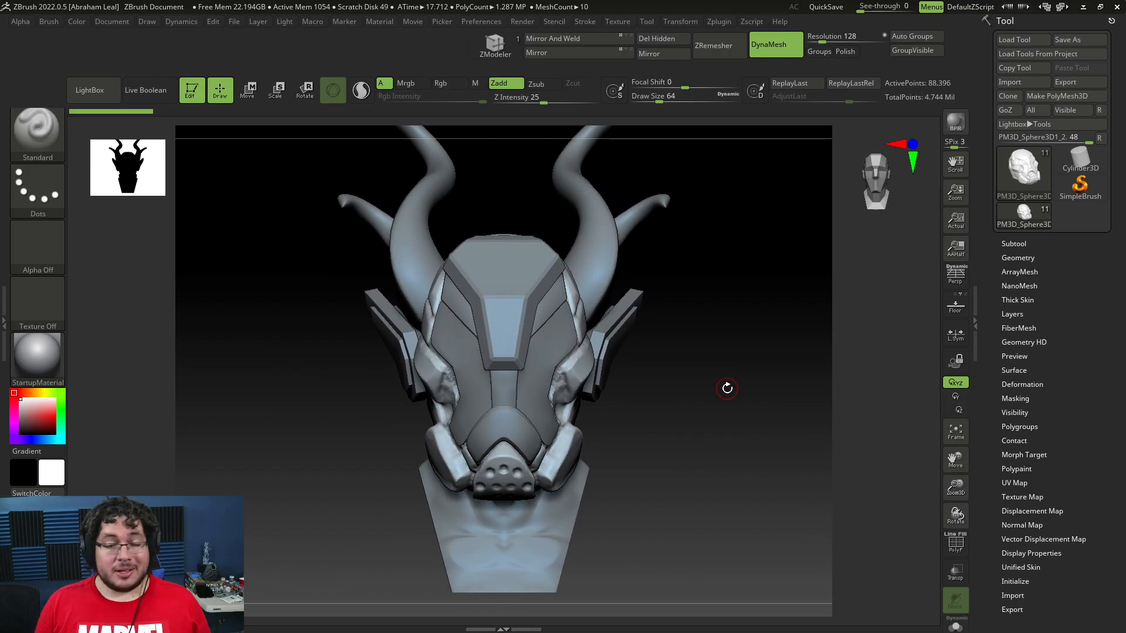
key("alt+Tab")
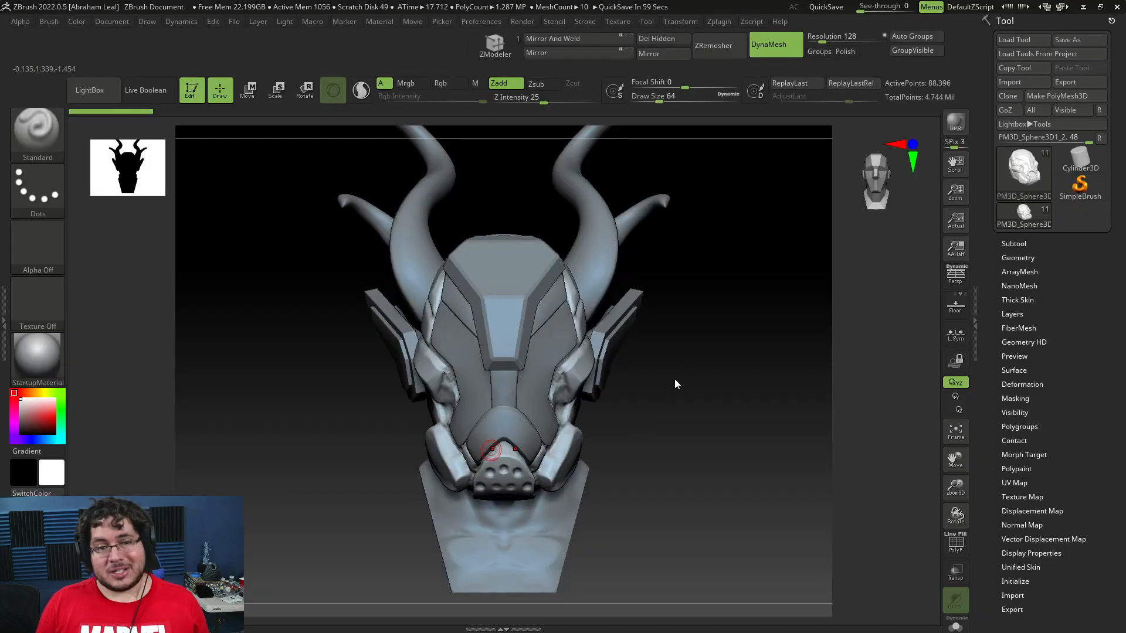
left_click_drag(674, 384, 545, 359)
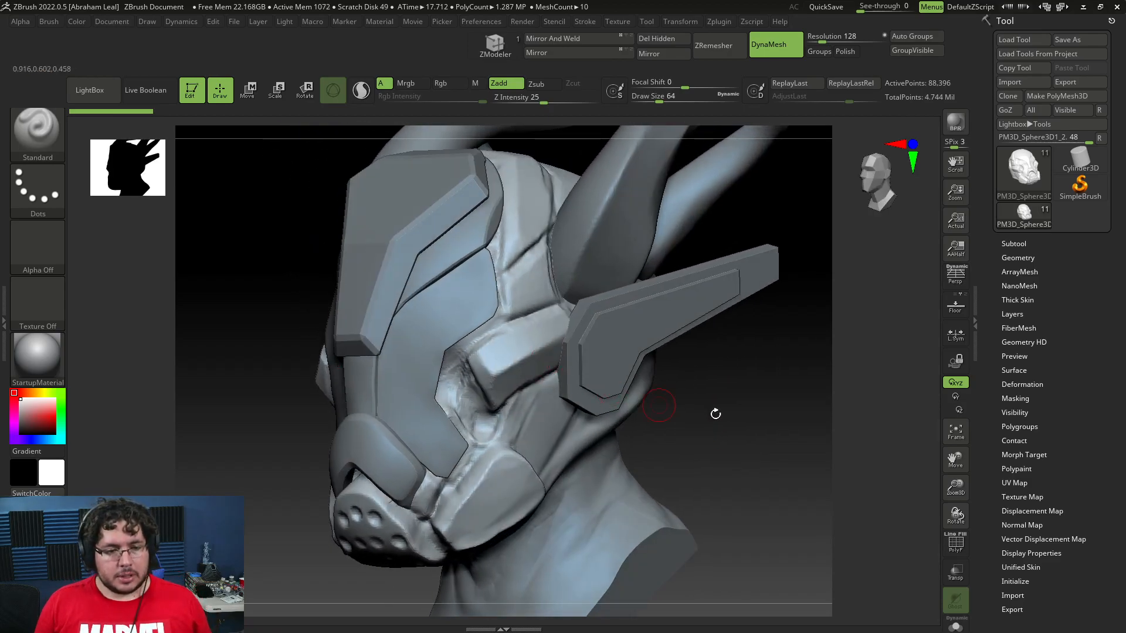
left_click_drag(724, 409, 752, 417)
left_click_drag(671, 444, 702, 379, "alt")
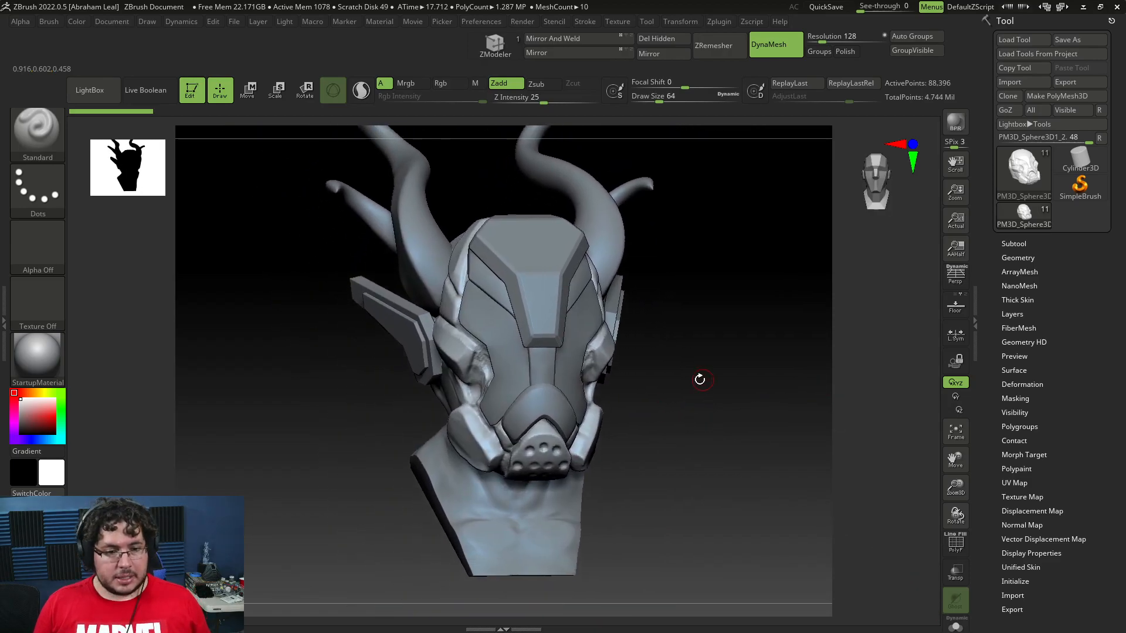
left_click_drag(753, 346, 660, 323)
left_click_drag(552, 416, 621, 352)
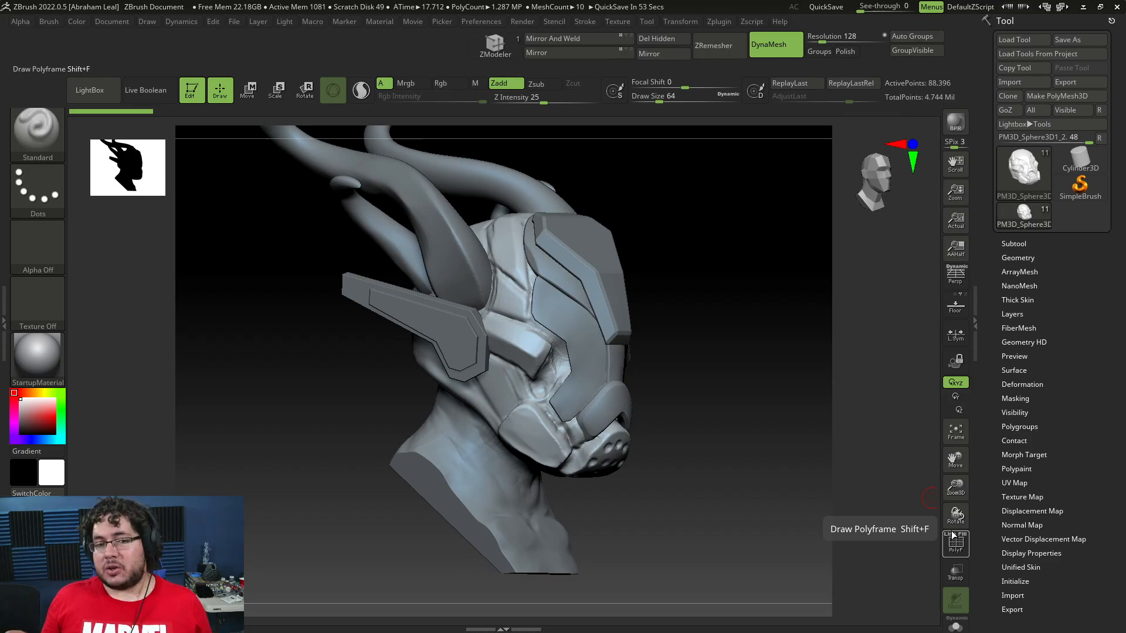
left_click_drag(719, 463, 696, 465, "shift")
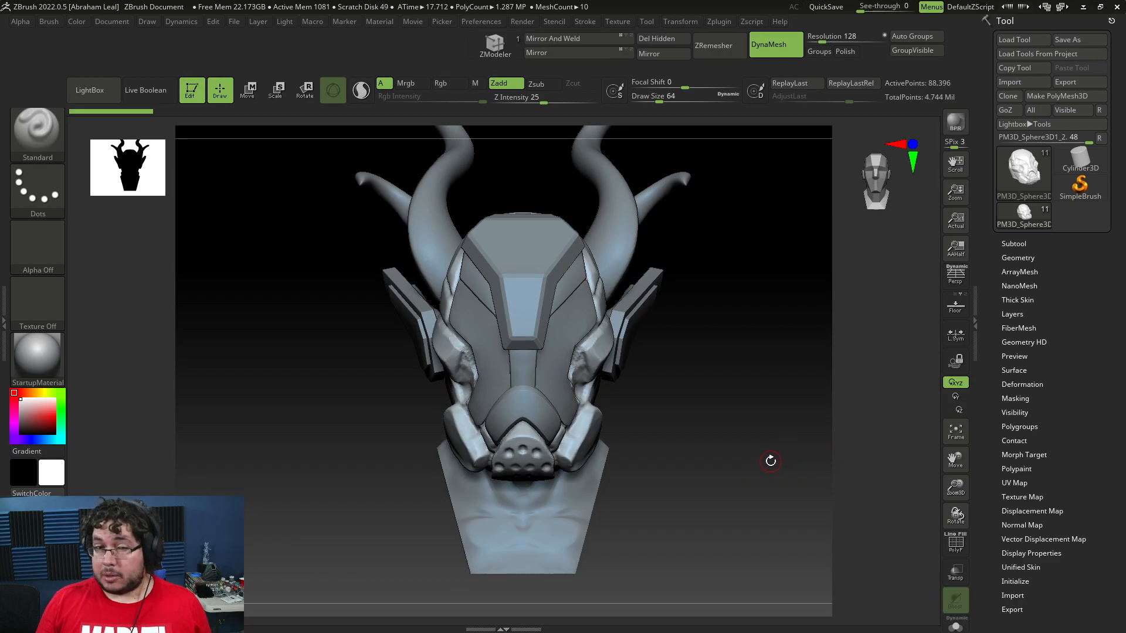
left_click_drag(770, 472, 742, 477)
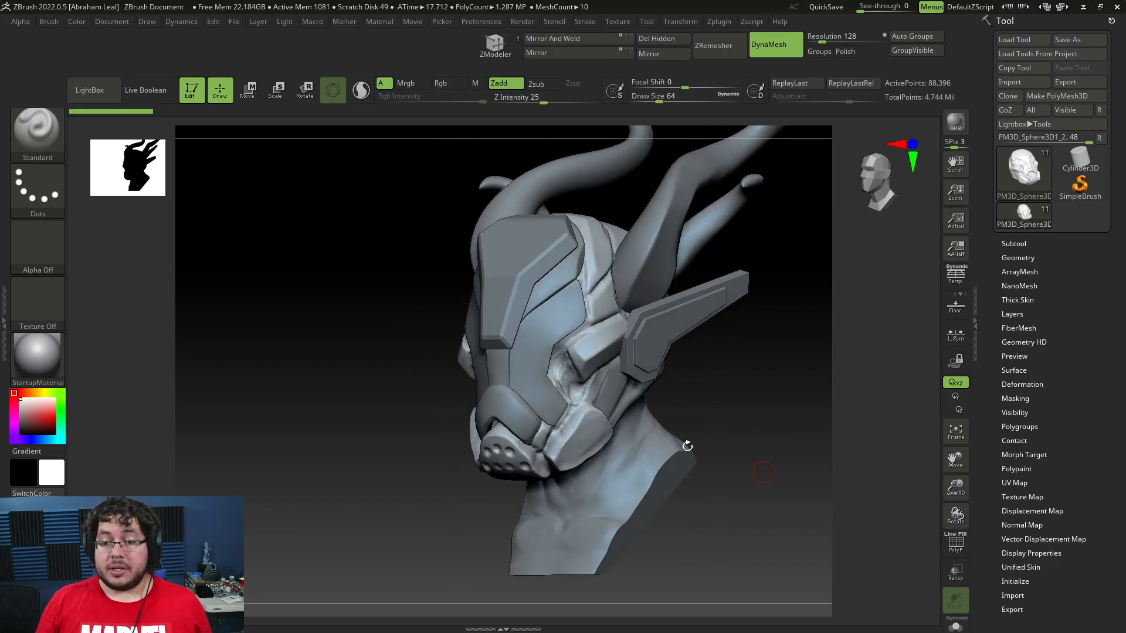
Step: Check the helmet's polygroups with the polyframe display, and isolate the base helmet subtool to inspect its panels from several angles
left_click(953, 542)
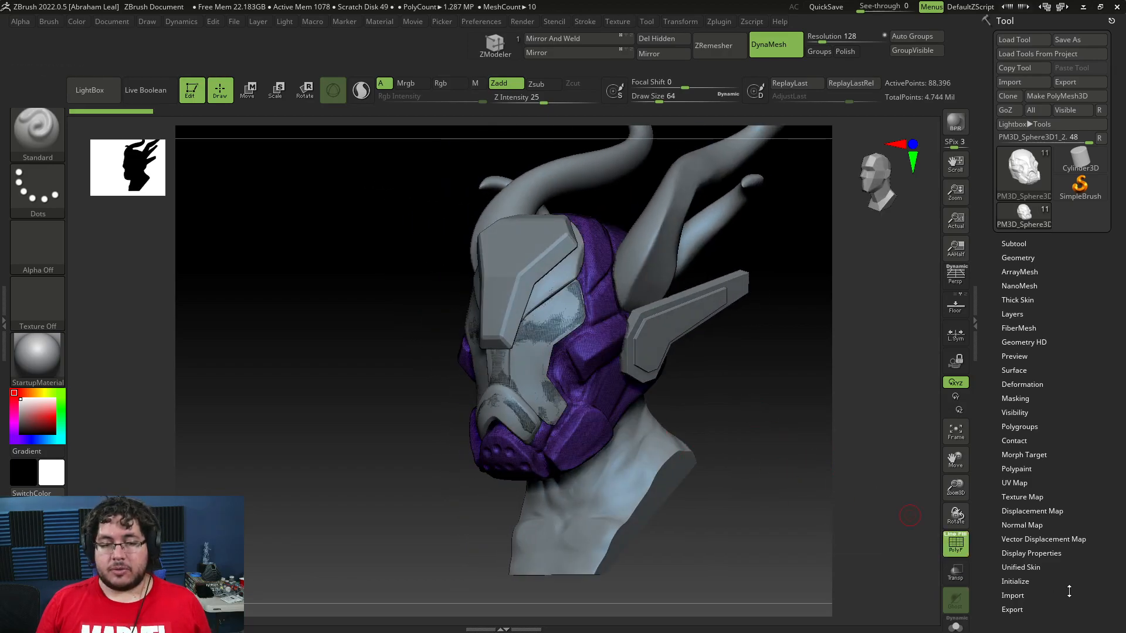
left_click(956, 542)
left_click(956, 625)
left_click_drag(737, 432, 733, 382)
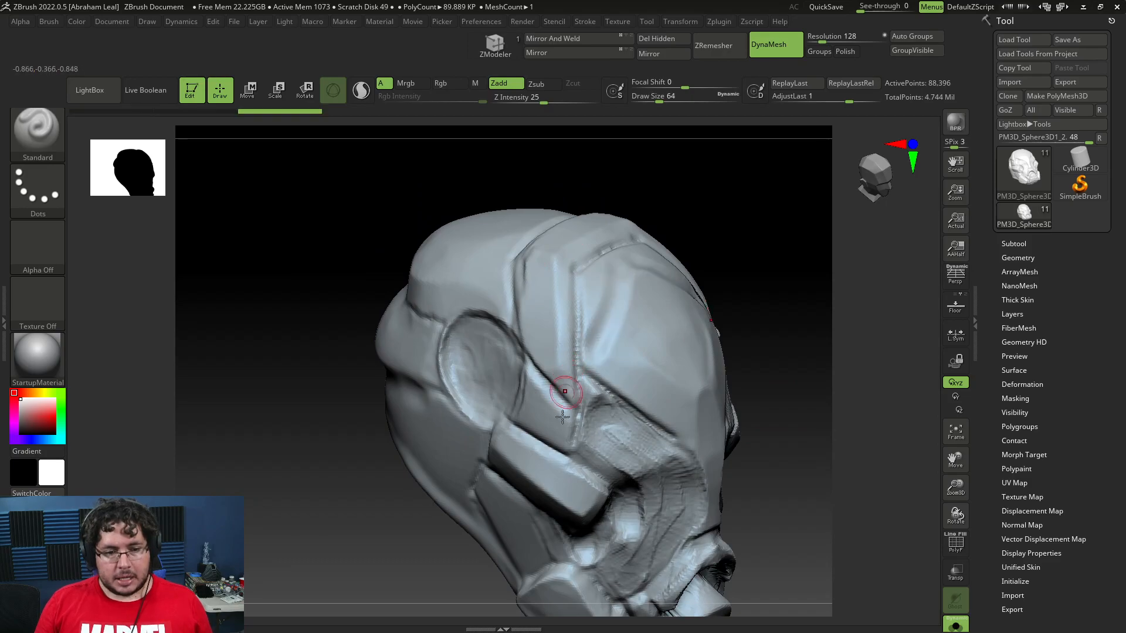
left_click_drag(754, 344, 516, 311)
left_click_drag(529, 403, 495, 442)
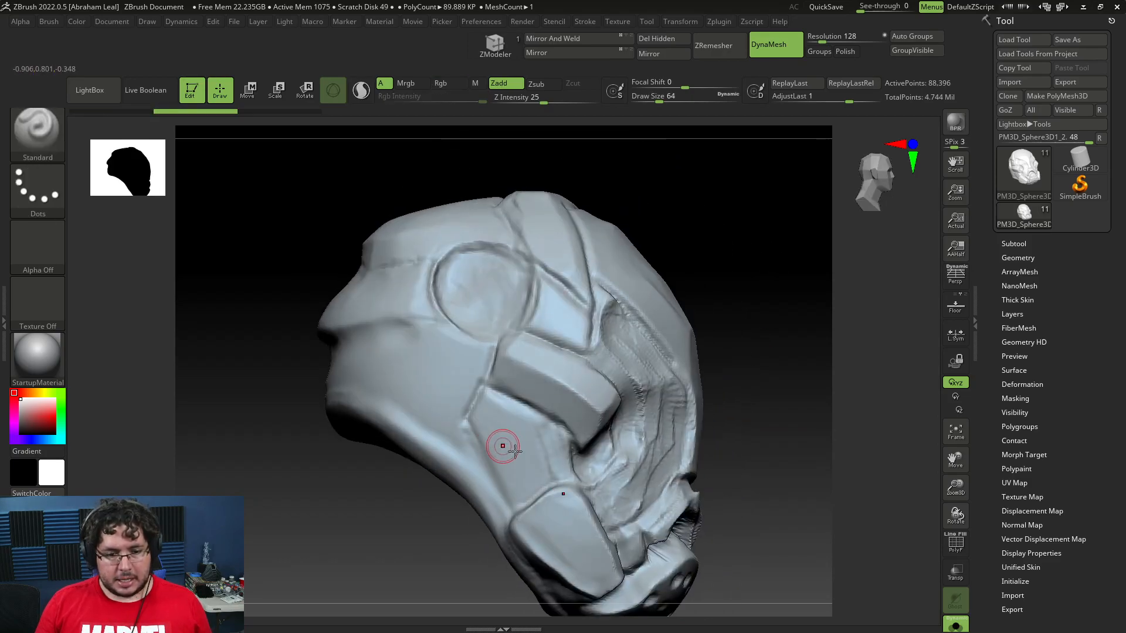
left_click_drag(759, 455, 782, 425)
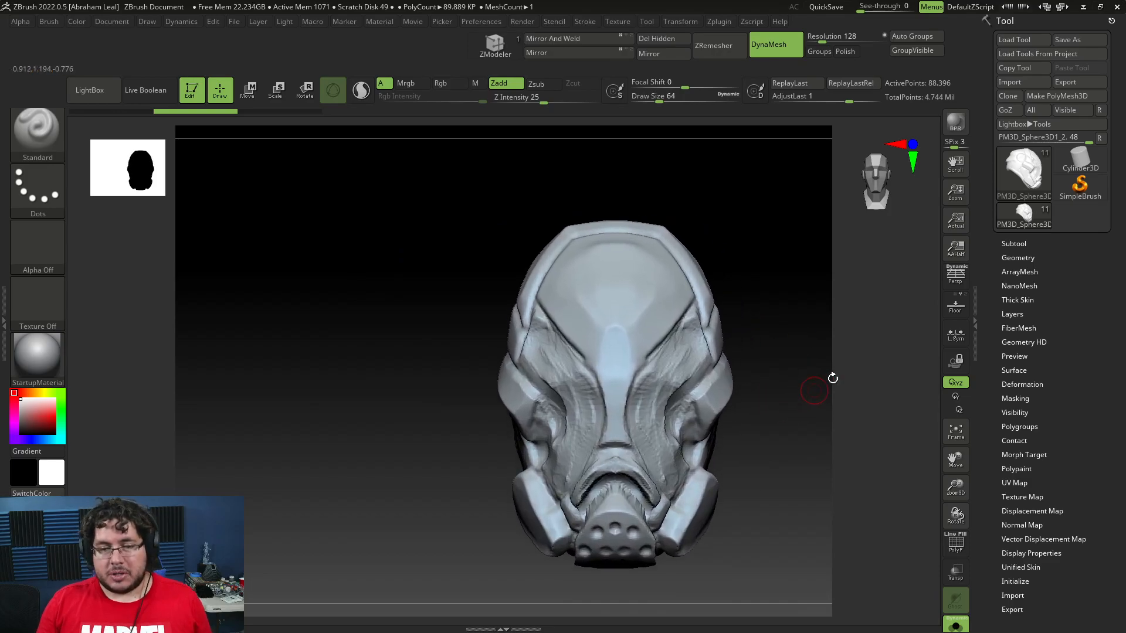
Step: Clone the isolated base helmet as a separate tool and make the clone the active tool
left_click(1014, 96)
left_click(1024, 215)
mouse_move(820, 206)
left_mouse_down()
mouse_move(759, 228)
mouse_move(761, 246)
left_mouse_up()
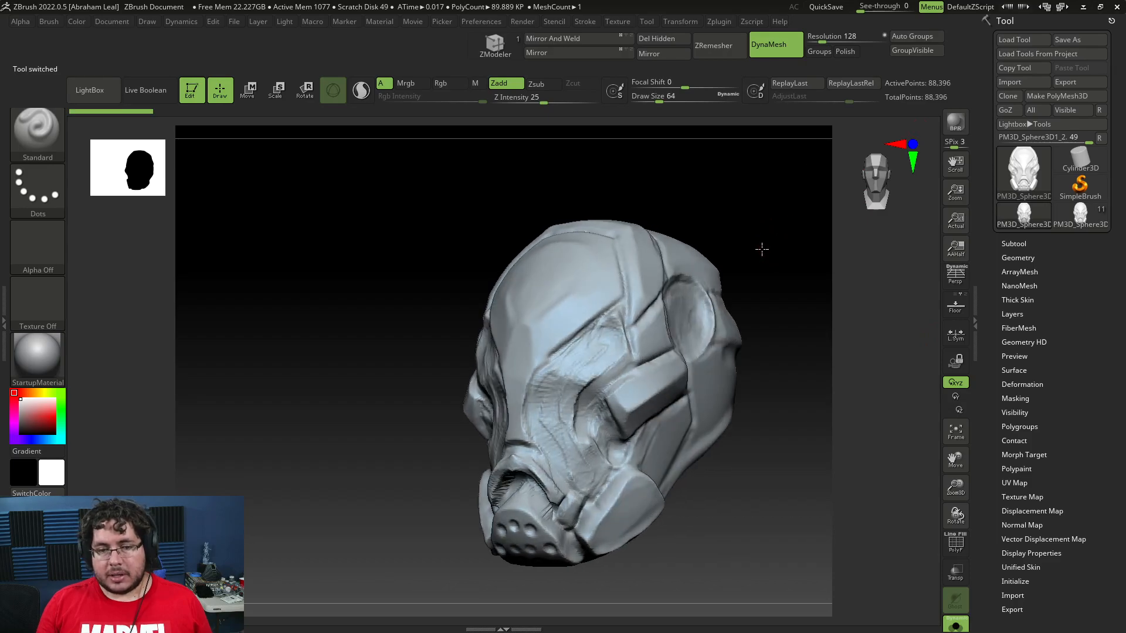
Step: Export the cloned helmet to the scifi assets folder as Helmet_high in FBX format, keeping the default FBX export options
left_click(1082, 85)
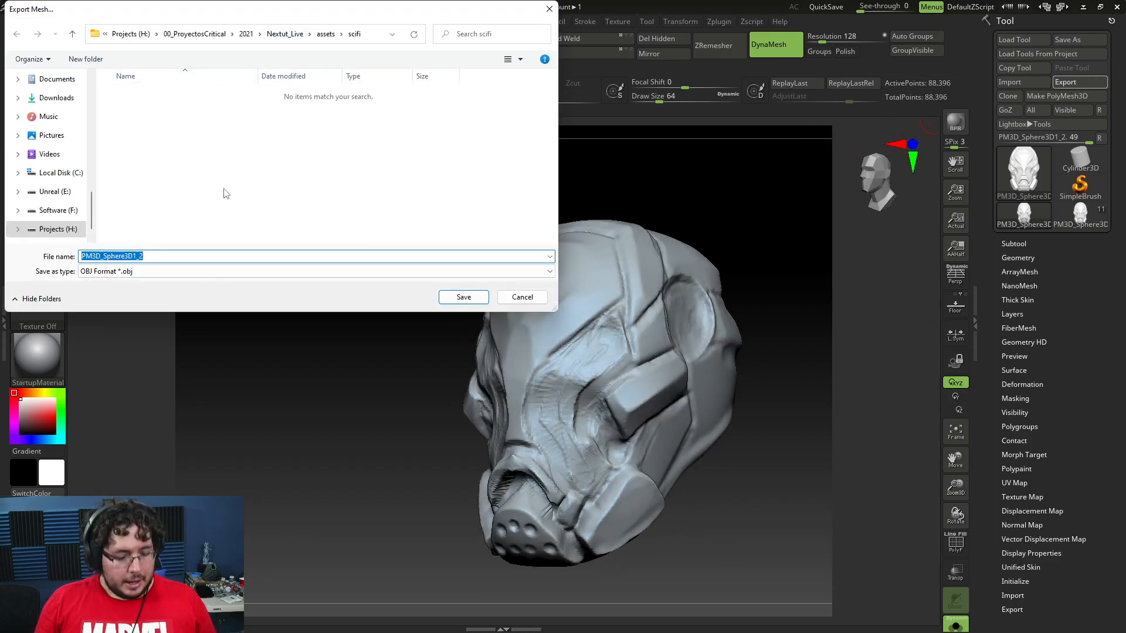
type("fb")
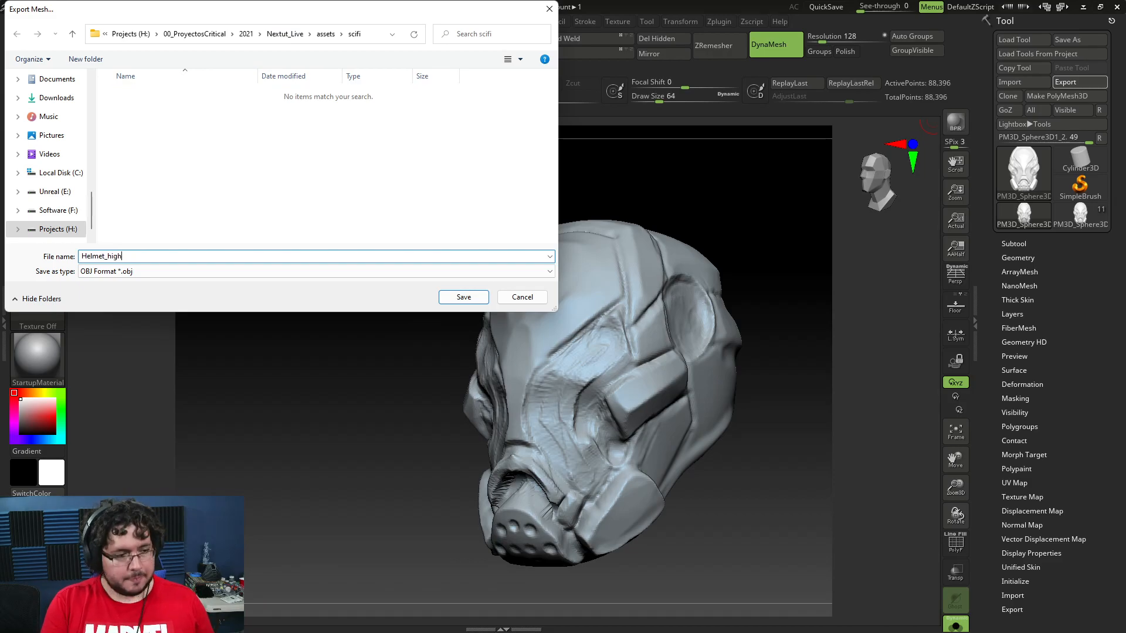
left_click(127, 272)
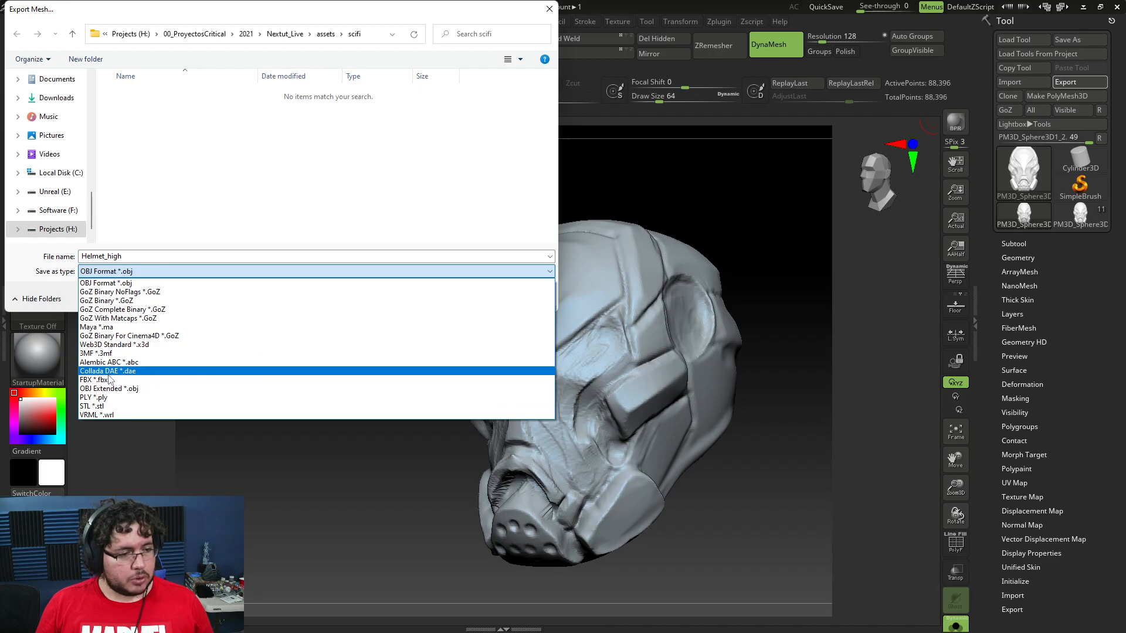
left_click(109, 376)
left_click(448, 298)
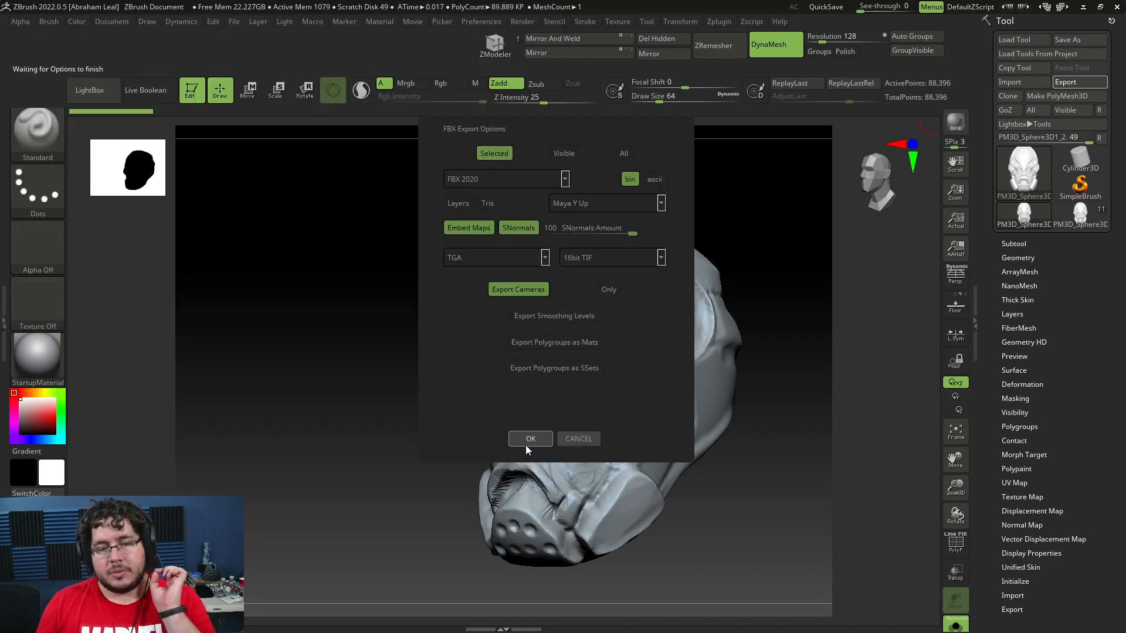
left_click(526, 444)
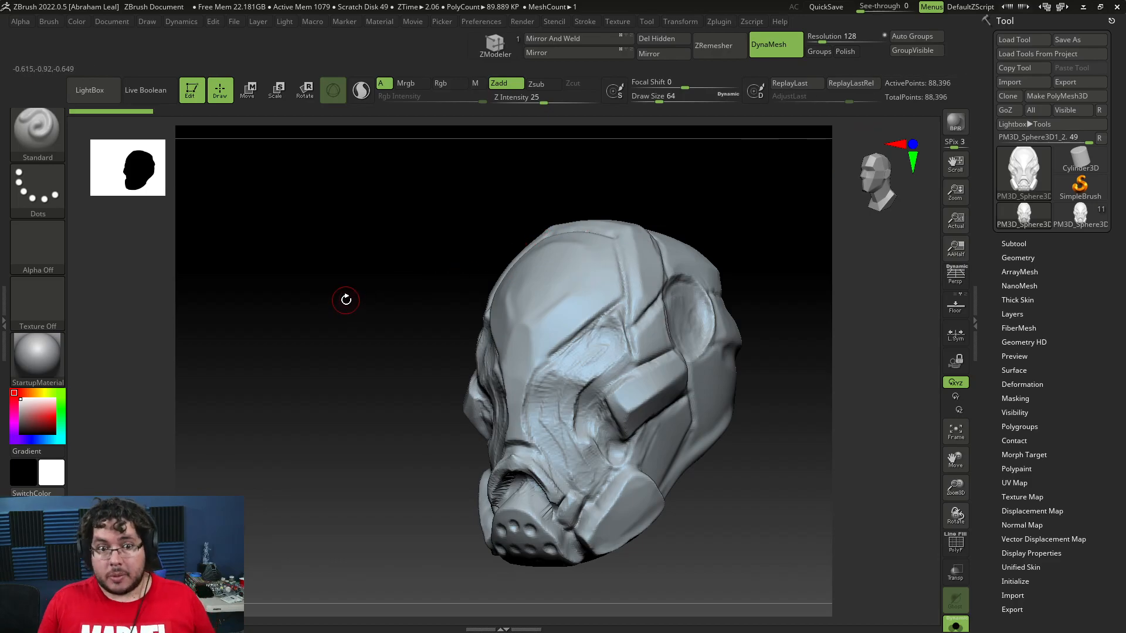
Step: Launch Maya 2023 and switch to it, putting the ZBrush window out of the way
key("super")
type("maya 2023")
key("Return")
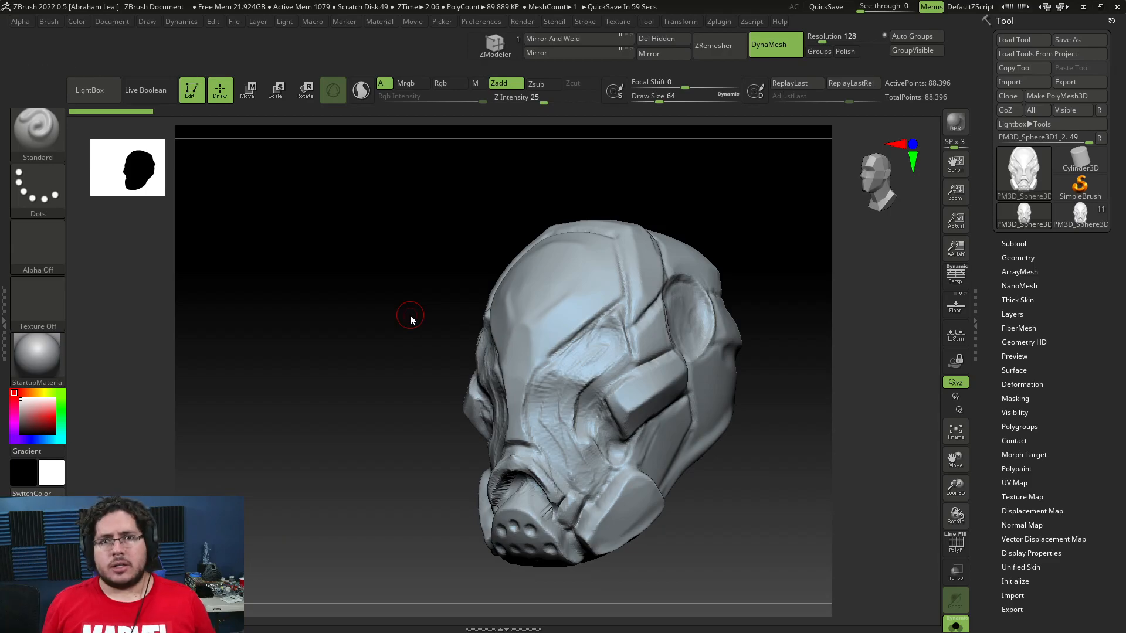
left_click_drag(377, 281, 423, 309)
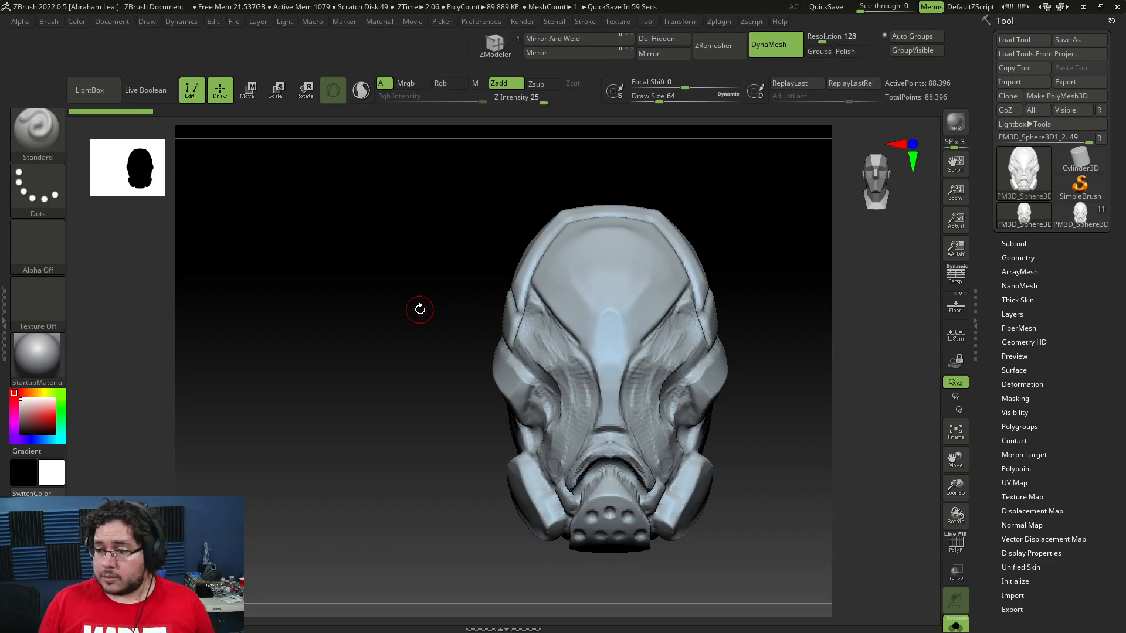
left_click(1082, 8)
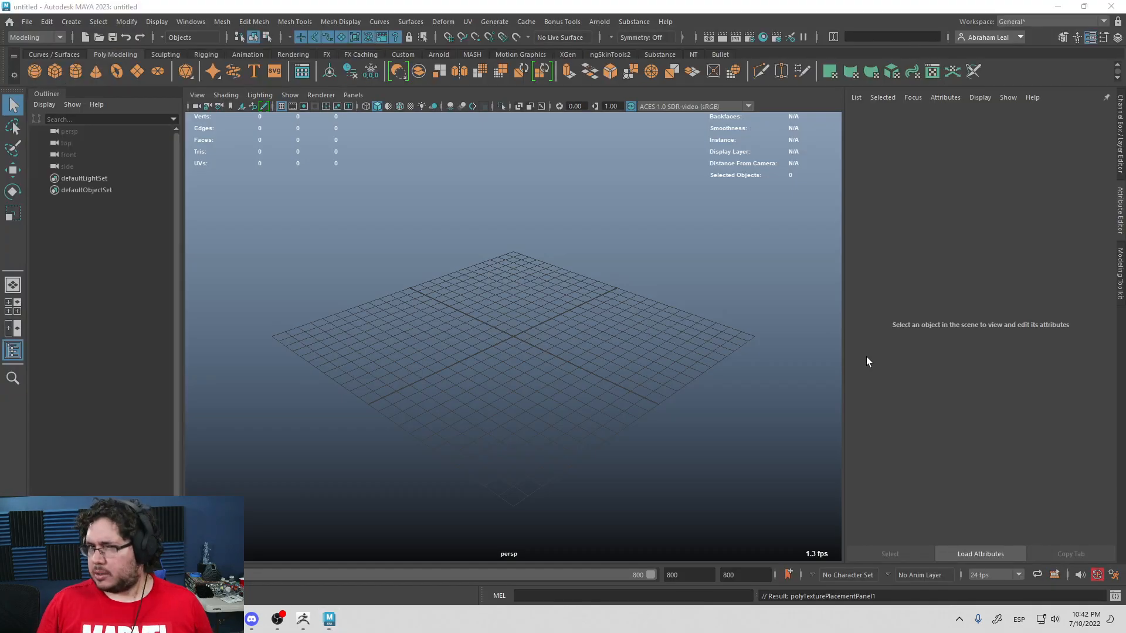
Step: Import Helmet_high.fbx into the empty scene from the 2021 Nextut_Live project's assets\scifi folder
left_click_drag(600, 284, 537, 285, "alt")
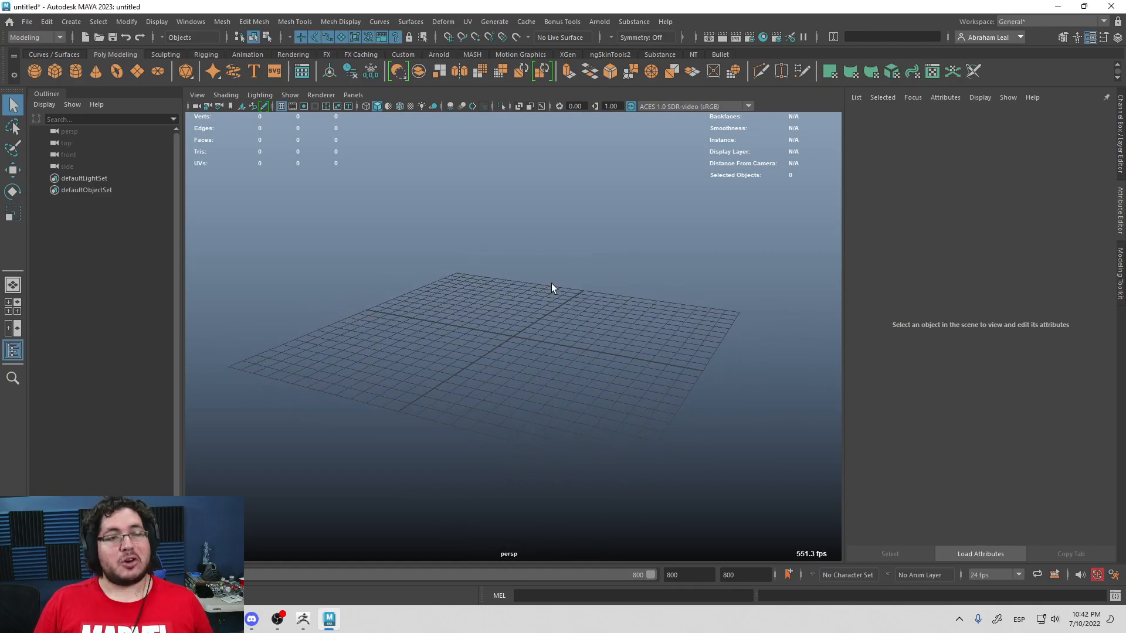
left_click(28, 22)
left_click(70, 149)
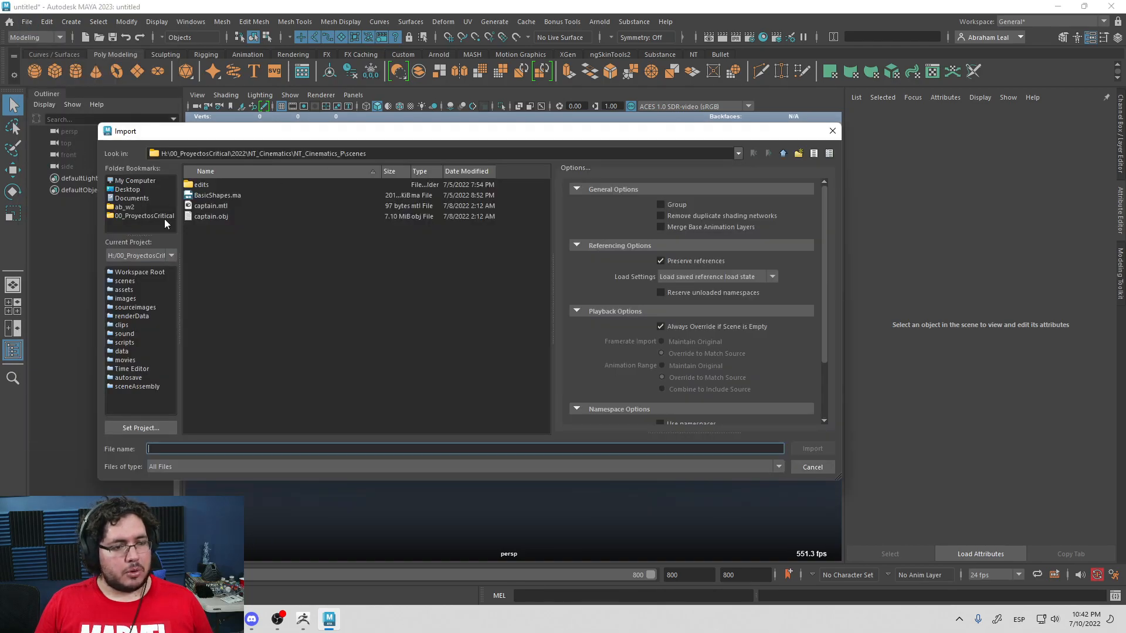
left_click(142, 216)
double_click(210, 197)
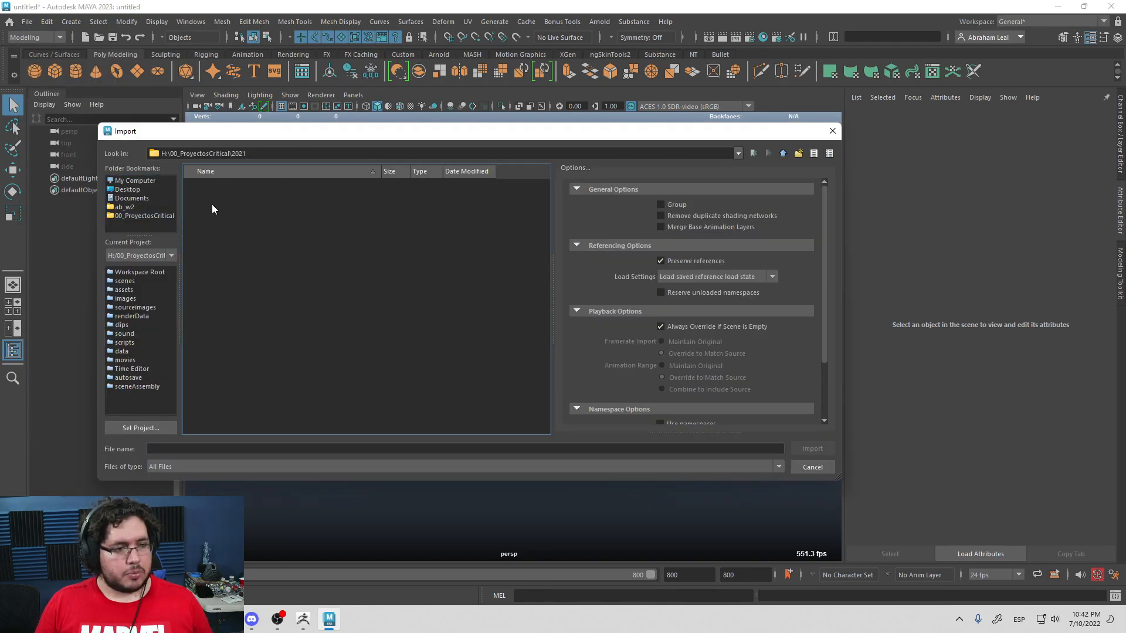
double_click(211, 375)
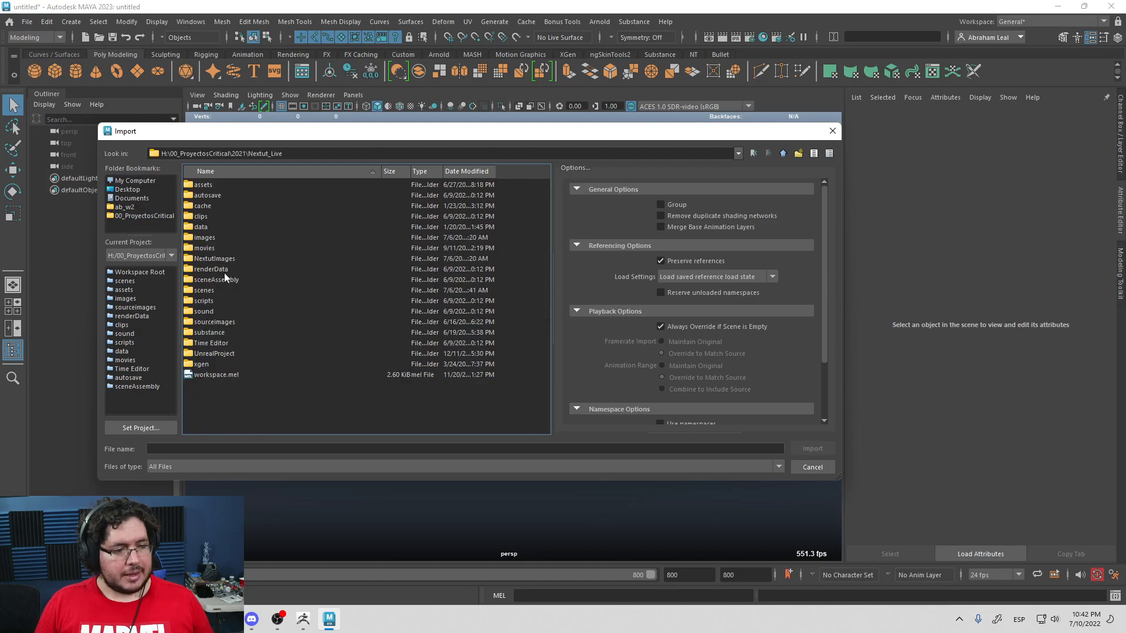
double_click(202, 186)
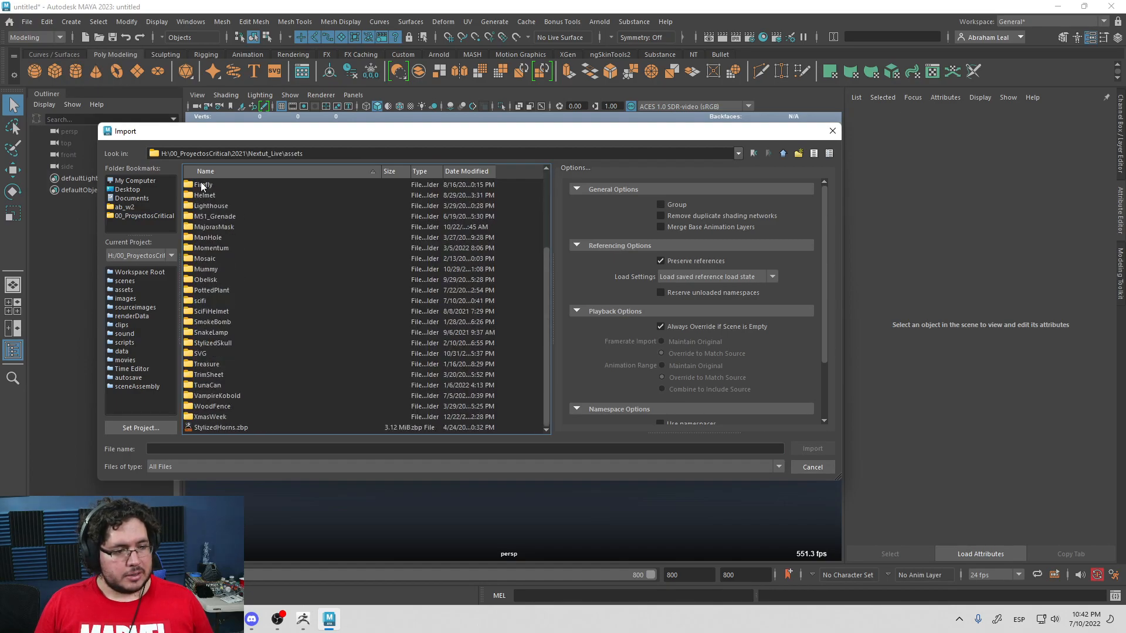
double_click(202, 302)
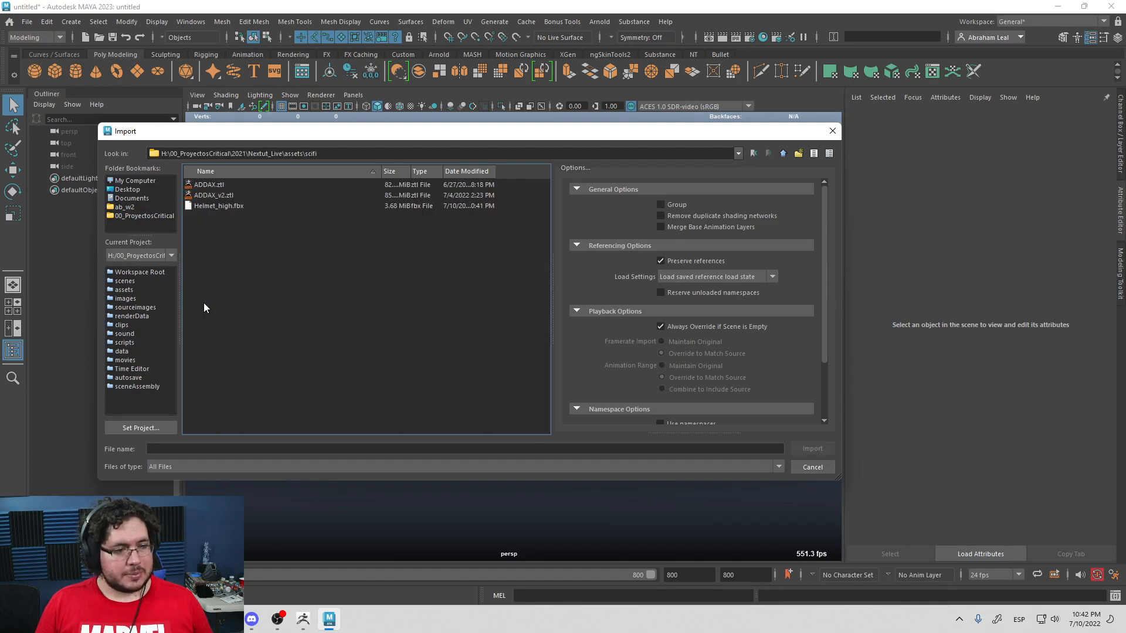
left_click(209, 196)
double_click(215, 205)
left_click(530, 347)
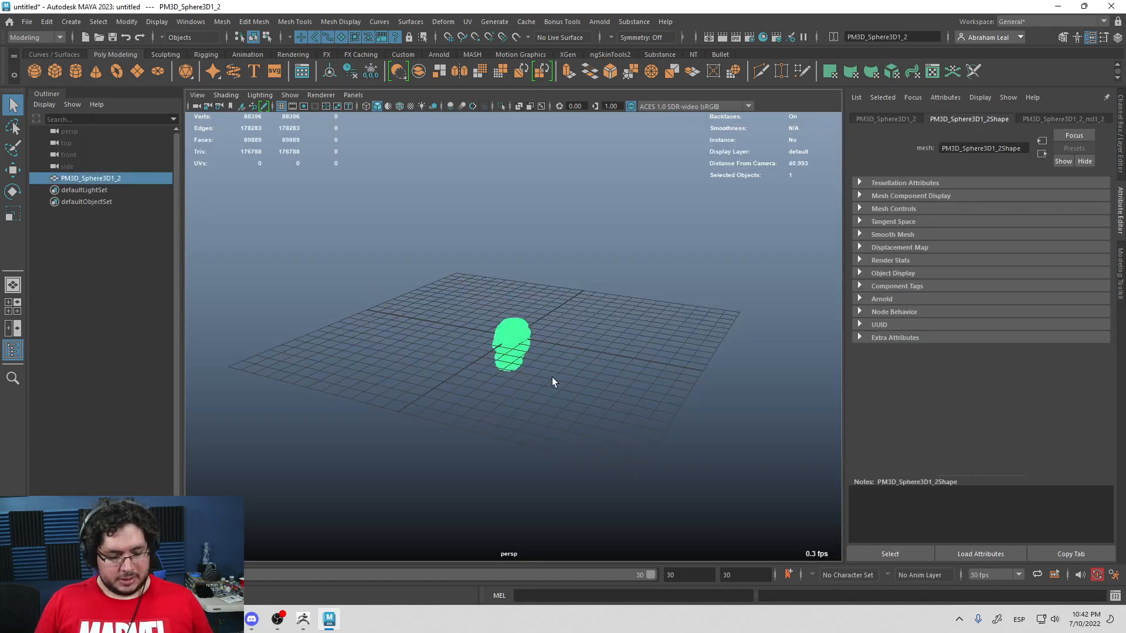
Step: Frame the imported helmet and inspect its size and placement against the grid from several angles
key("f")
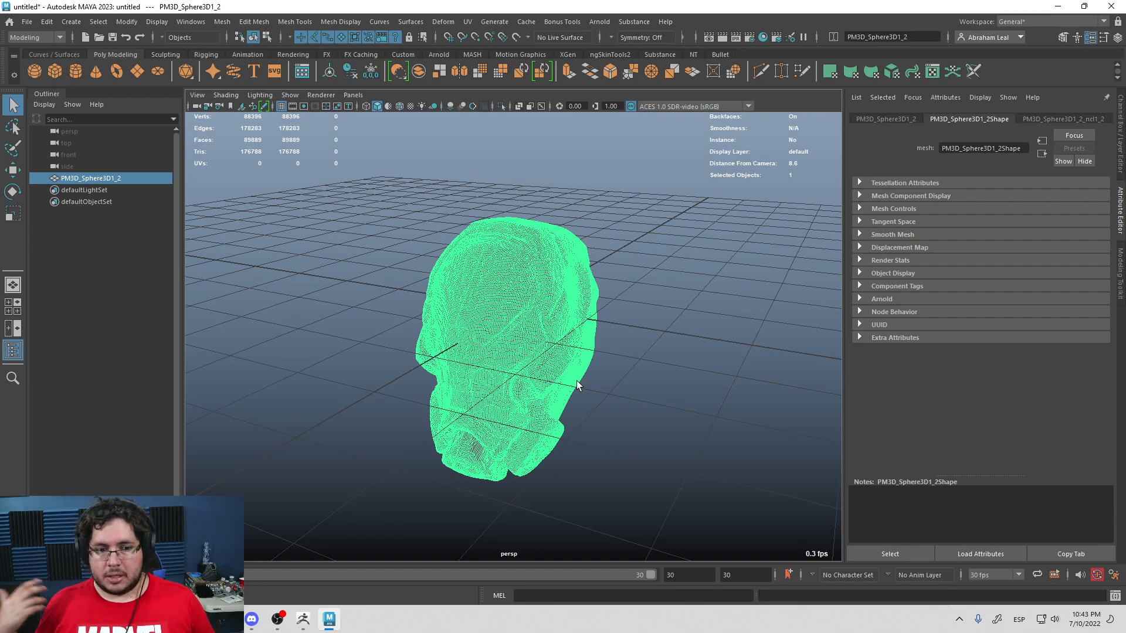
left_click(656, 325)
left_click_drag(656, 325, 653, 362, "alt")
right_click_drag(653, 362, 469, 338, "alt")
left_click_drag(469, 338, 544, 371, "alt")
right_click_drag(544, 371, 655, 399, "alt")
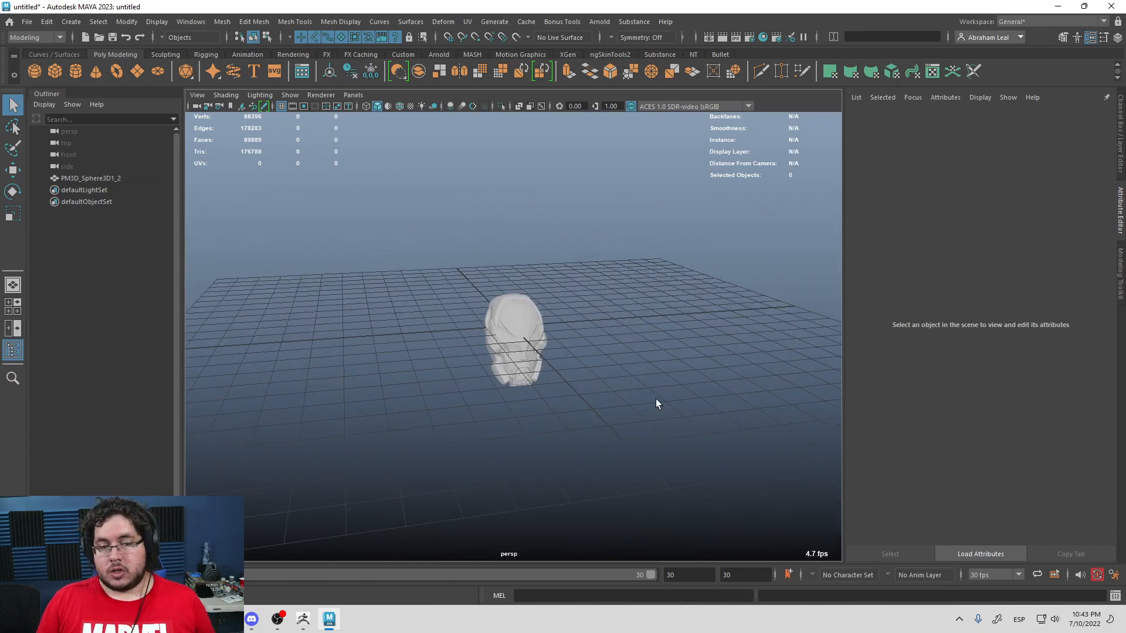
Step: Try a polygon cube inside the helmet with the scene in wireframe display, and delete the cube
left_click(54, 71)
right_click_drag(431, 235, 446, 247, "alt")
key("4")
scroll(535, 299, "up", 3)
left_click_drag(535, 299, 725, 338, "alt")
key("Delete")
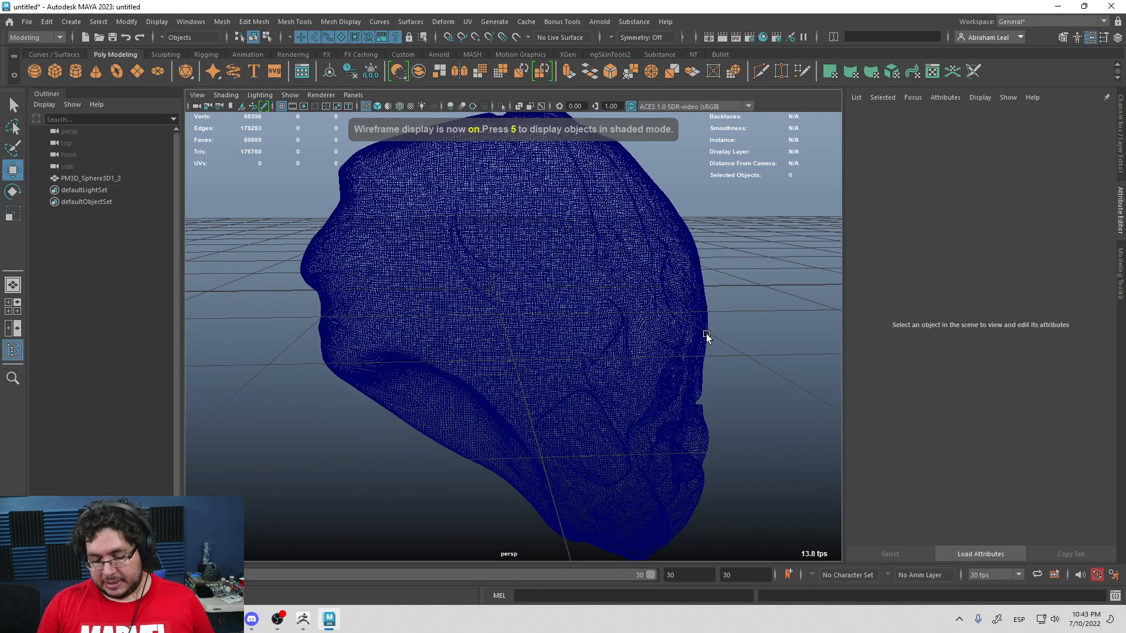
scroll(528, 319, "down", 5)
left_click_drag(528, 319, 470, 334, "alt")
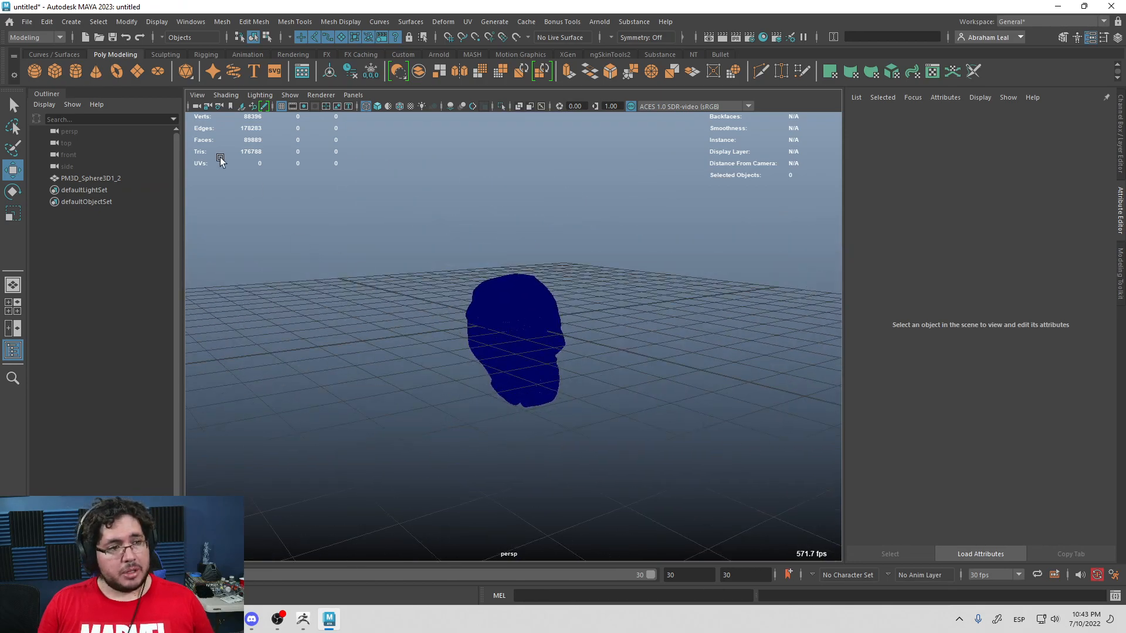
Step: Create a locator at the scene origin and check its position inside the wireframe helmet
left_click(79, 22)
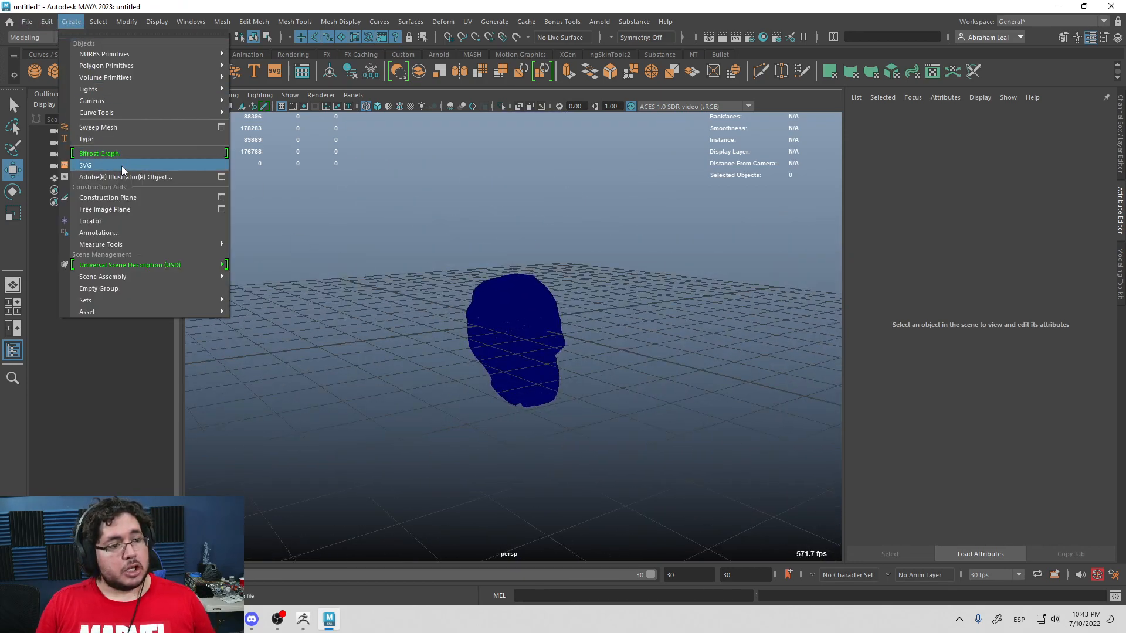
left_click(125, 220)
scroll(490, 287, "up", 4)
scroll(575, 314, "down", 2)
left_click_drag(575, 314, 442, 293, "alt")
scroll(711, 337, "down", 2)
left_click_drag(711, 336, 563, 315, "alt")
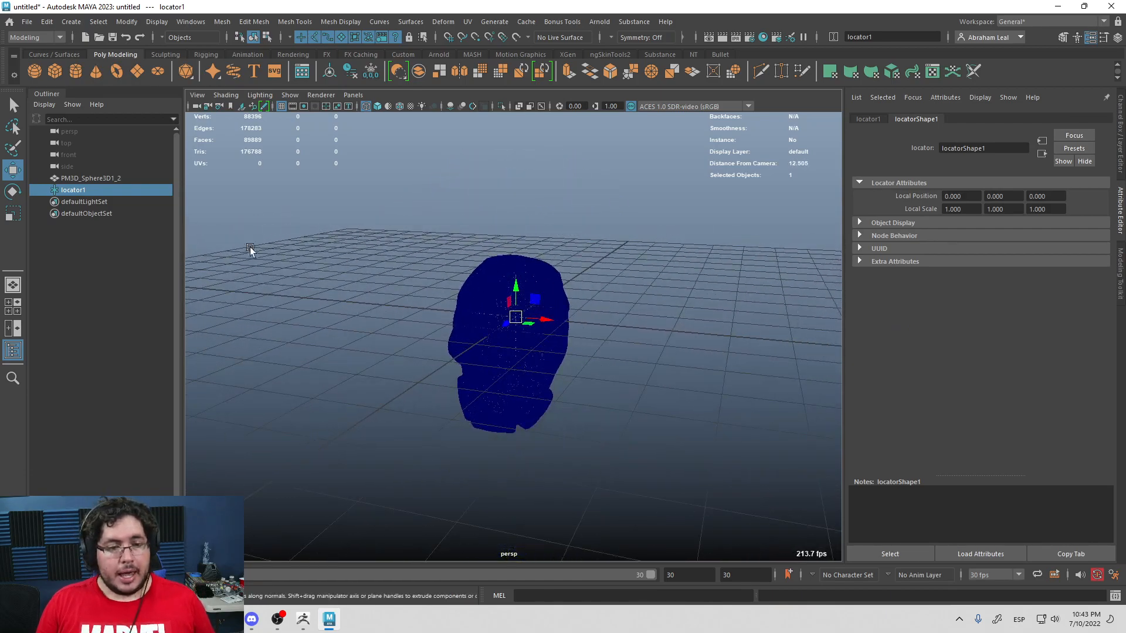
Step: Parent the imported helmet mesh under locator1 and select the locator as its parent
left_click(88, 178)
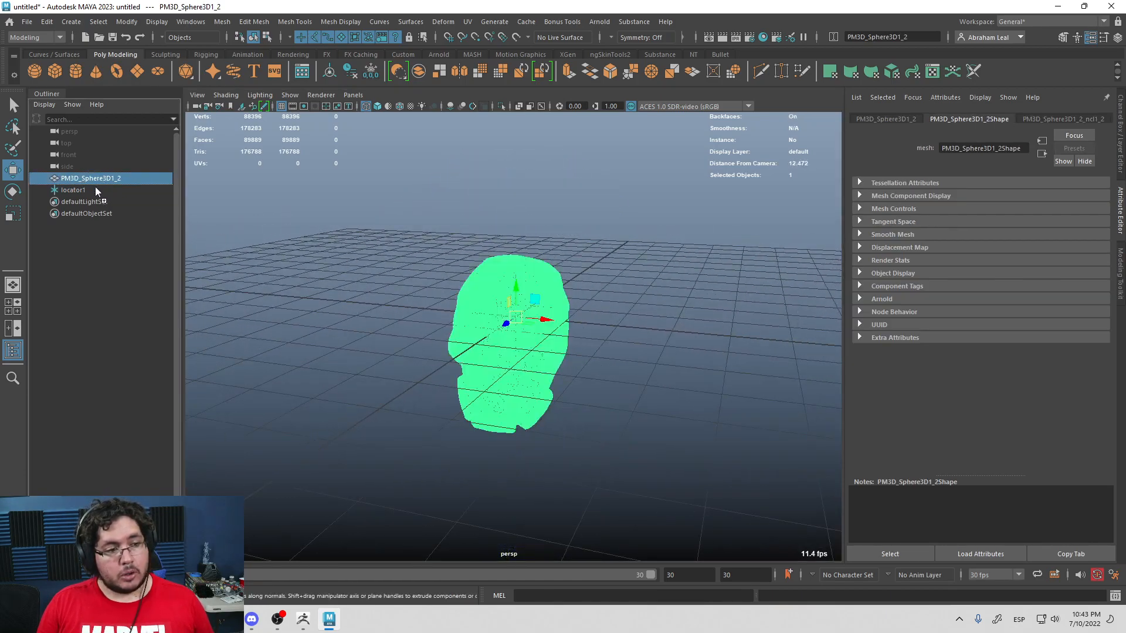
middle_click_drag(87, 178, 86, 188)
key("super+Down")
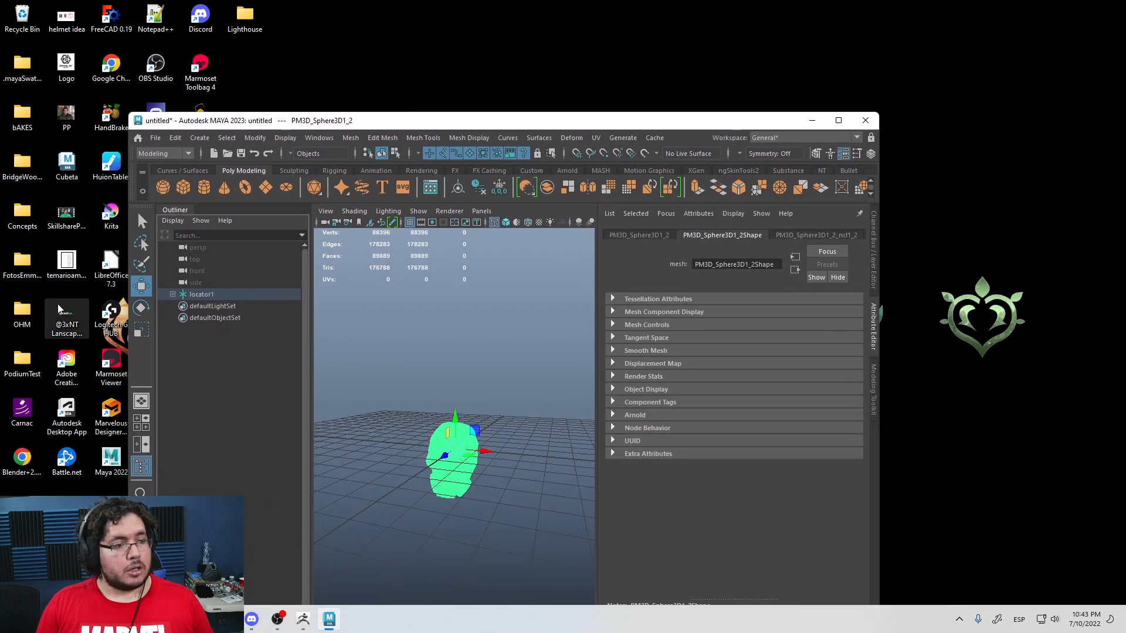
key("super+Up")
left_click(257, 234)
left_click(44, 178)
left_click(73, 178)
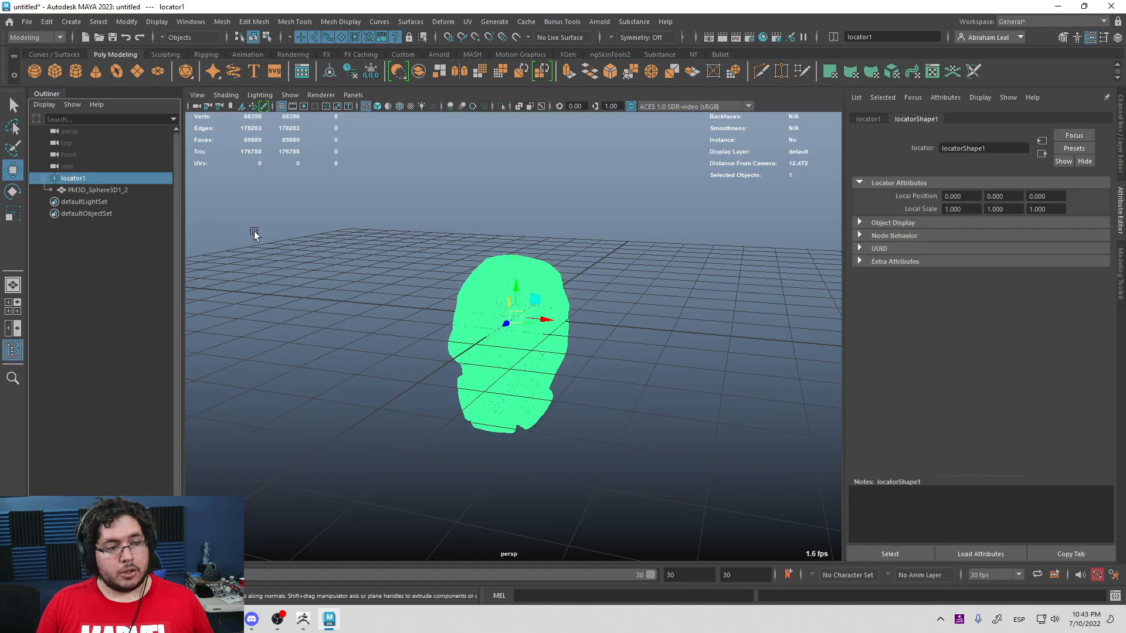
Step: Scale locator1 with its helmet uniformly to about 7.93 and move it to about X -0.97, Y 18.03 above the grid
scroll(510, 340, "down", 5)
key("r")
scroll(578, 336, "up", 5)
left_click_drag(697, 329, 659, 276, "alt")
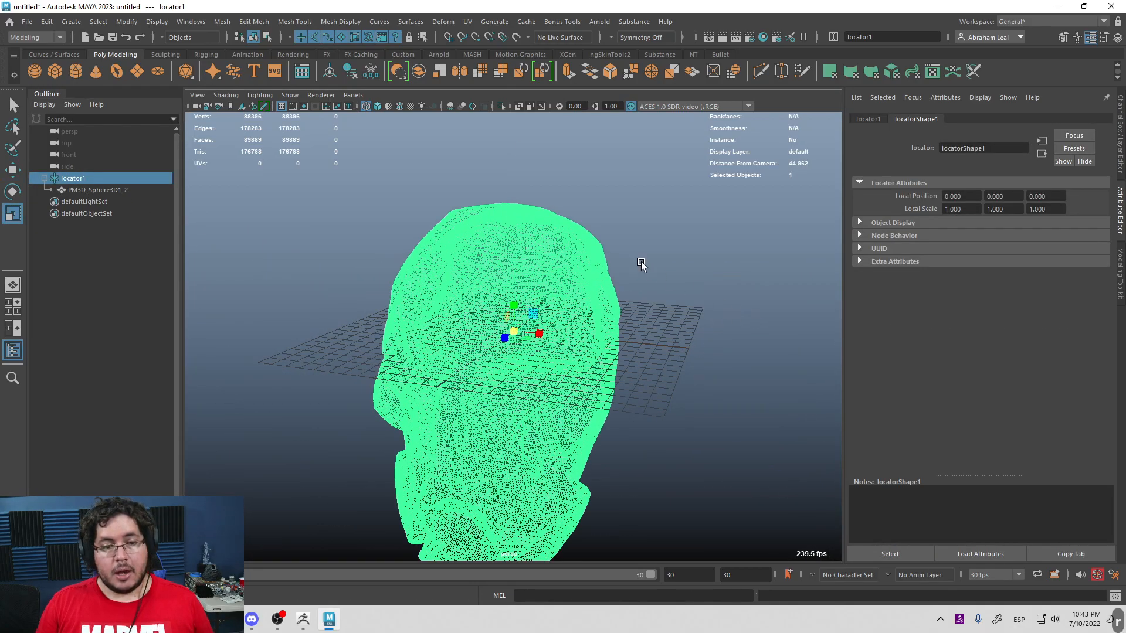
key("w")
mouse_move(611, 320)
left_mouse_down("alt")
mouse_move(563, 336)
mouse_move(539, 293)
mouse_move(519, 219)
mouse_move(525, 125)
mouse_move(522, 241)
left_mouse_up("alt")
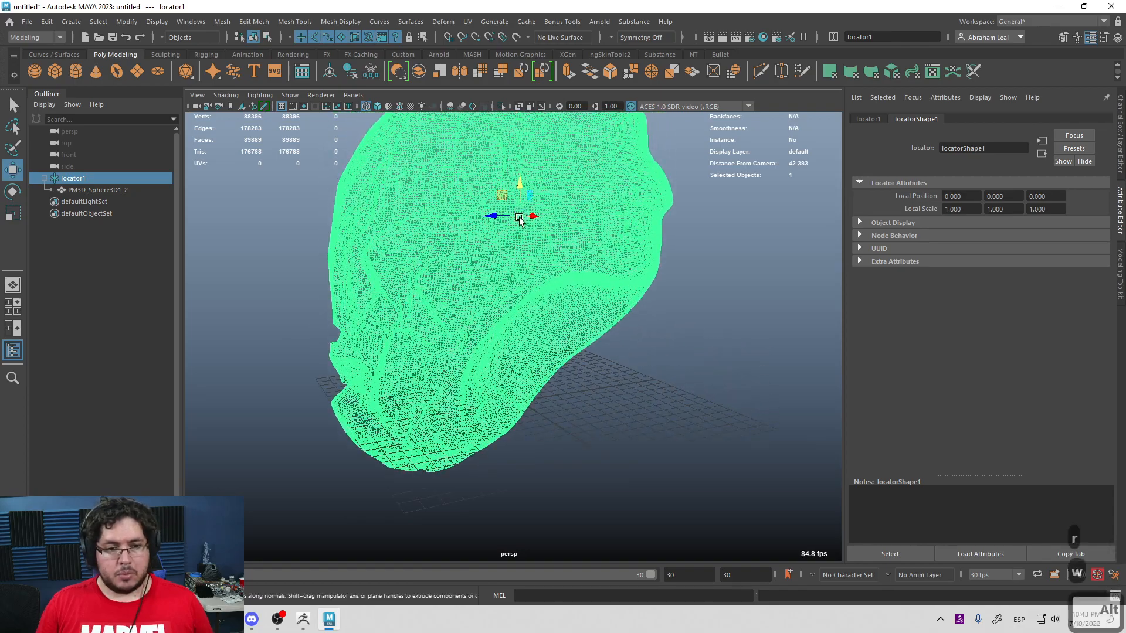
scroll(526, 126, "down", 5)
Step: Switch the view to shaded display with textures and deselect everything to see the helmet on the grid
key("5")
key("6")
right_click_drag(522, 241, 680, 256, "alt")
left_click(680, 257)
scroll(683, 260, "down", 5)
left_click(688, 263)
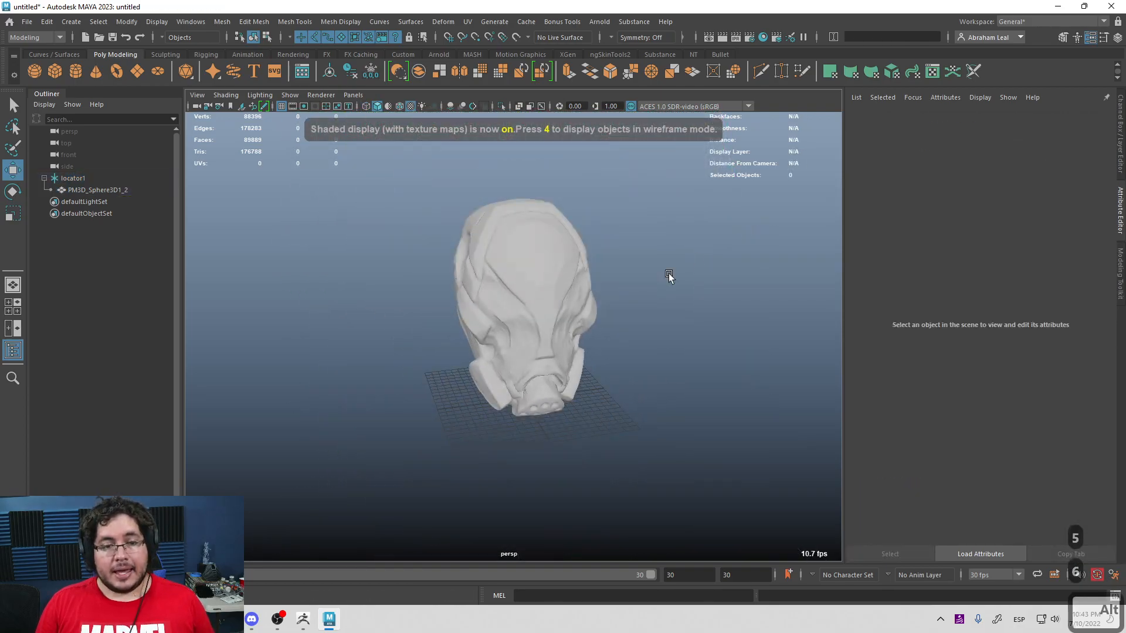
Step: Select the helmet mesh under the locator and bring up its transform channels in place of the attribute editor
scroll(689, 264, "up", 5)
left_click(545, 332)
key("4")
left_click_drag(546, 329, 678, 218, "alt")
key("ctrl+a")
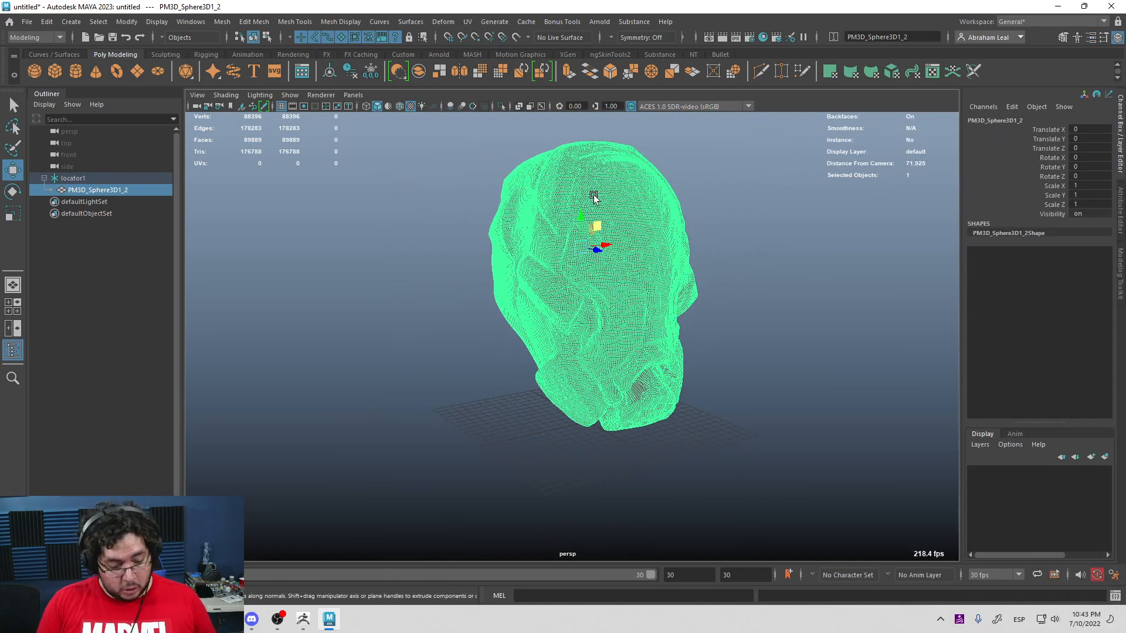
Step: Try unparenting the helmet mesh from the locator, and undo it
key("shift+p")
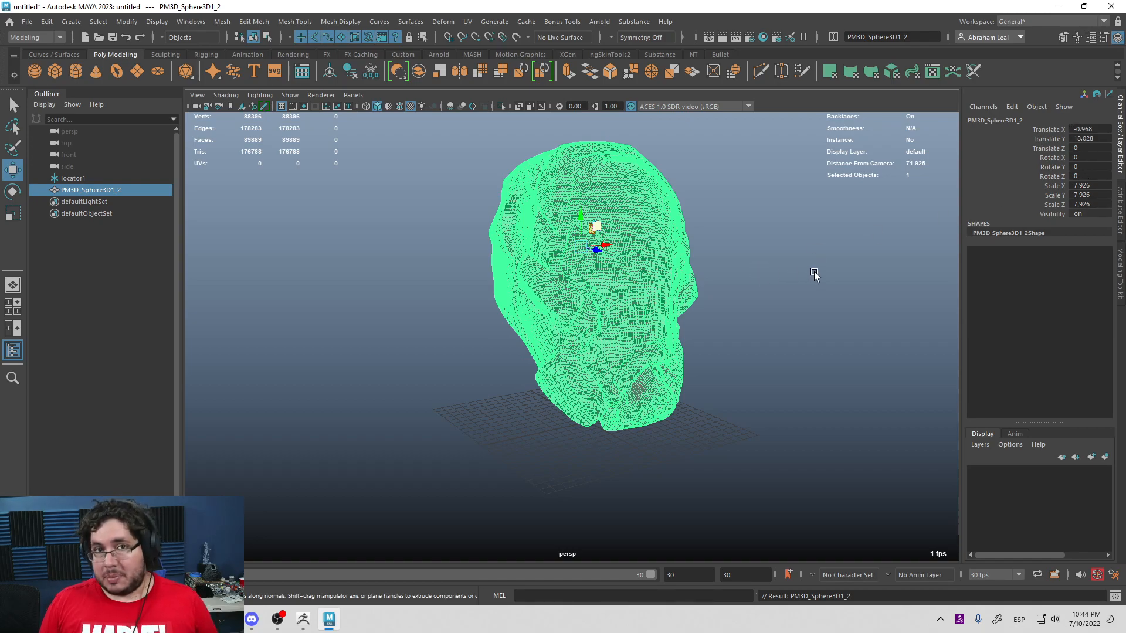
key("ctrl+z")
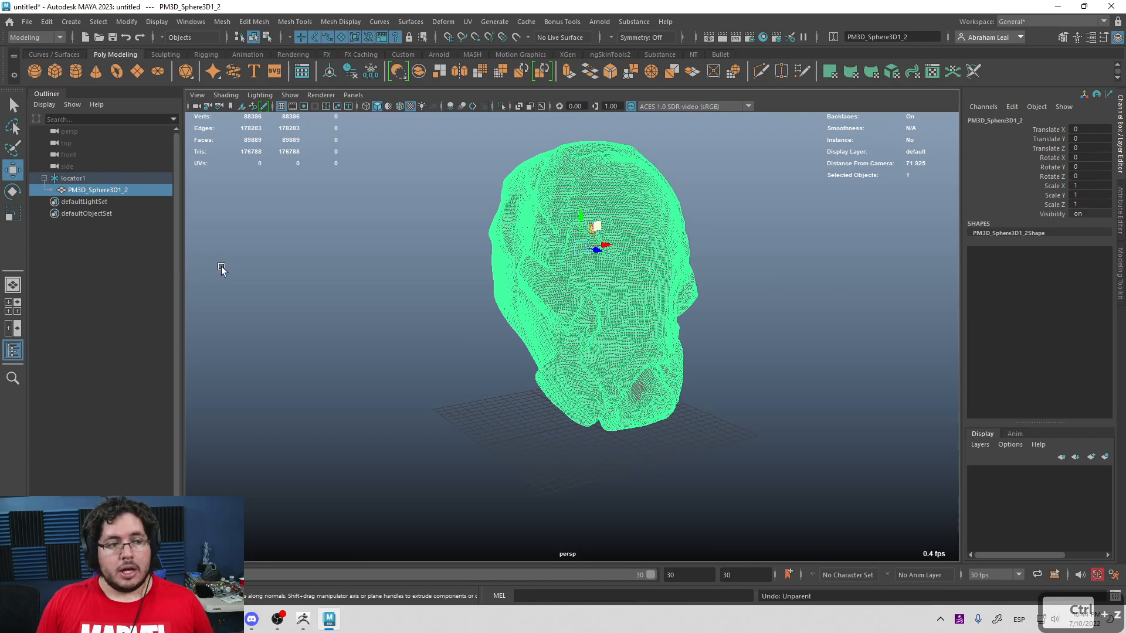
left_click(404, 256)
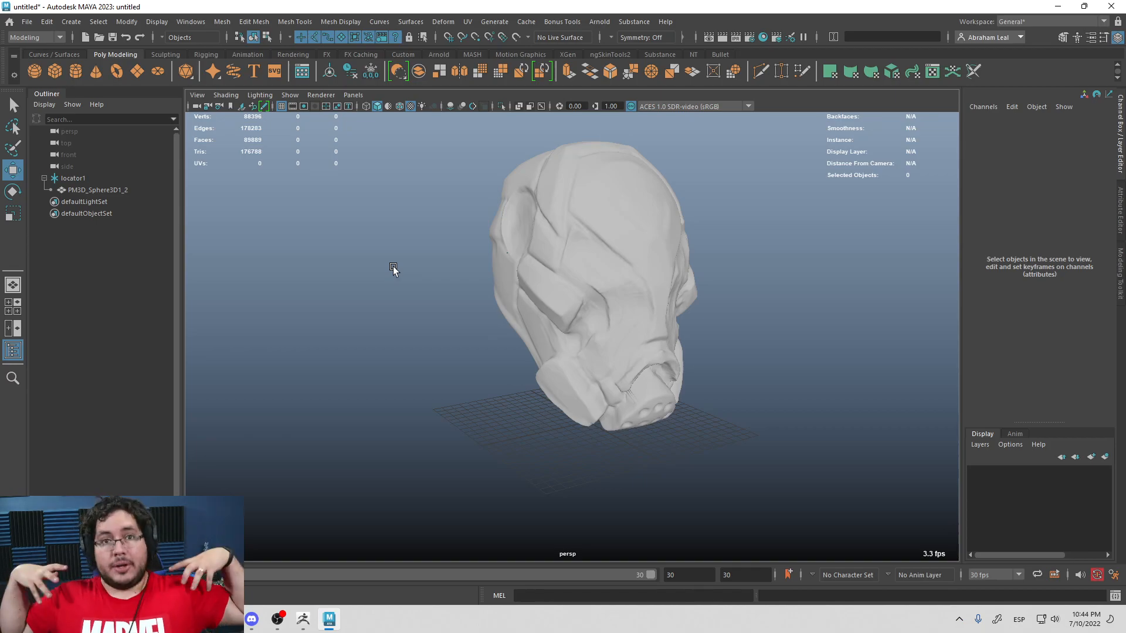
Step: Check locator1's transform values and examine the helmet's mesh density from the front and side
left_click(83, 178)
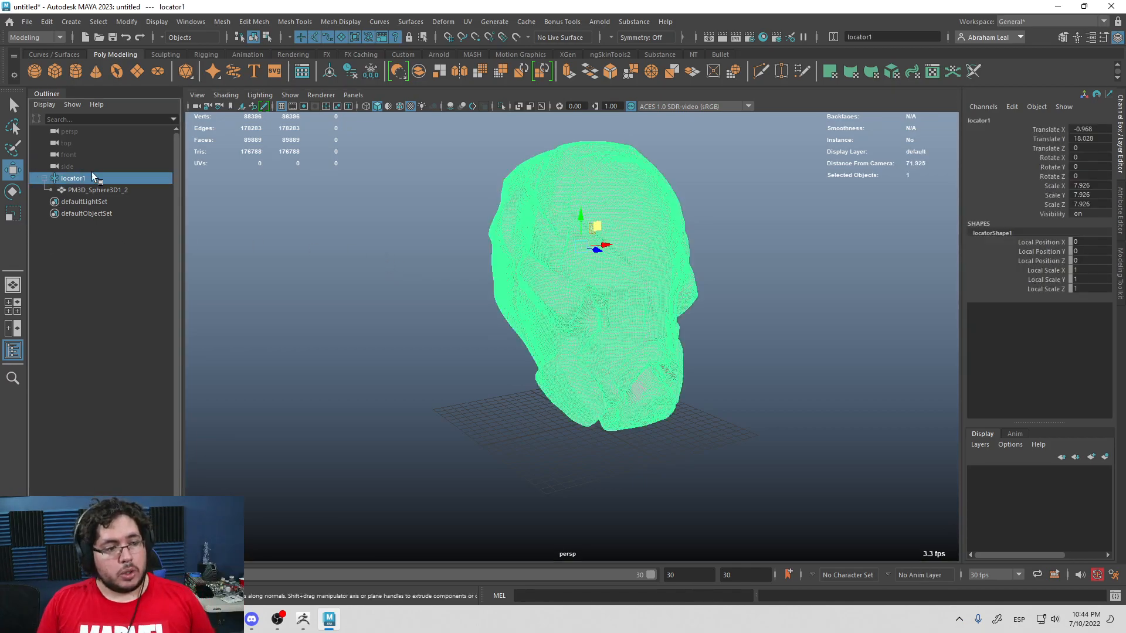
left_click(364, 209)
left_click_drag(477, 224, 604, 258, "alt")
scroll(562, 248, "up", 2)
left_click(560, 248)
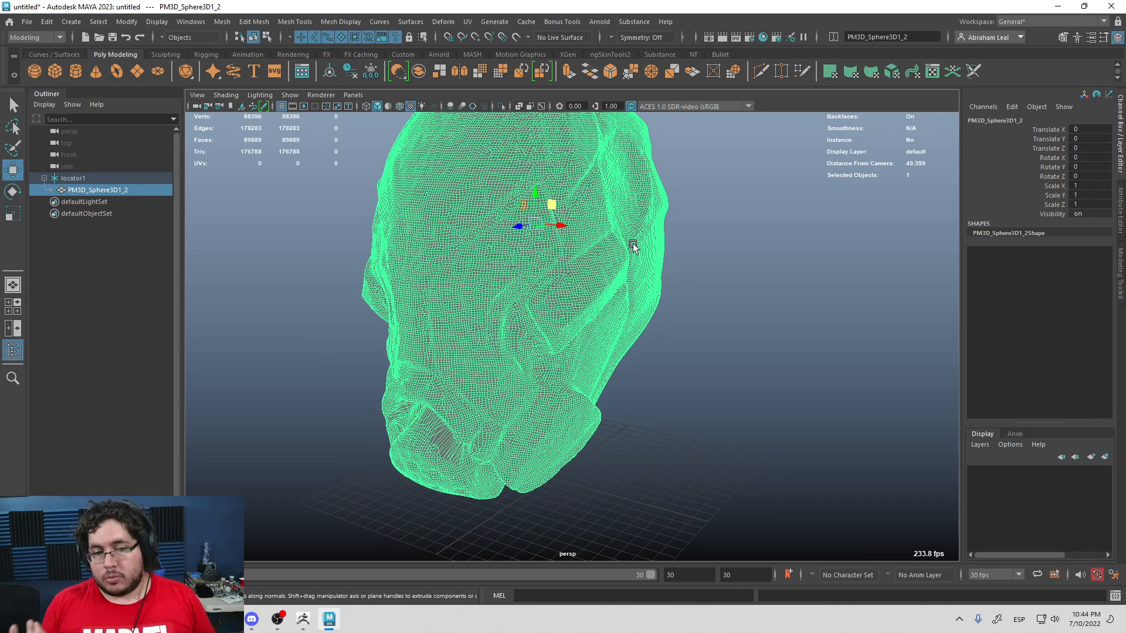
right_click_drag(646, 229, 599, 294, "alt")
left_click_drag(632, 292, 601, 291, "alt")
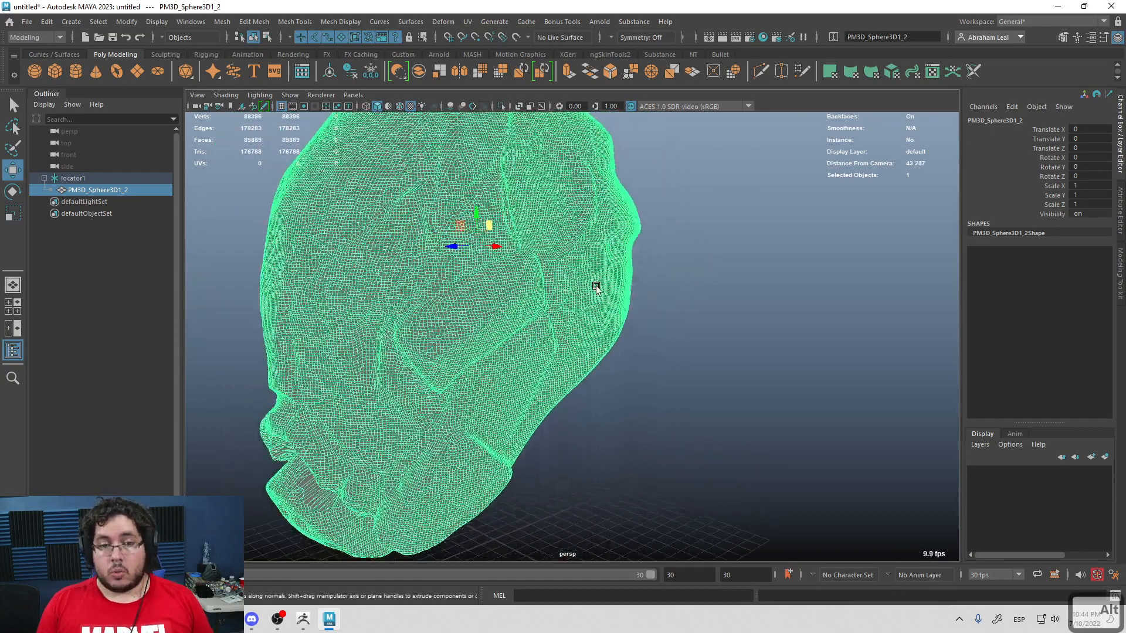
middle_click_drag(600, 291, 626, 319, "alt")
right_click_drag(626, 319, 675, 317, "alt")
Step: Make the helmet mesh the live surface
left_click(743, 309)
left_click(510, 230)
left_click_drag(509, 231, 491, 334, "alt")
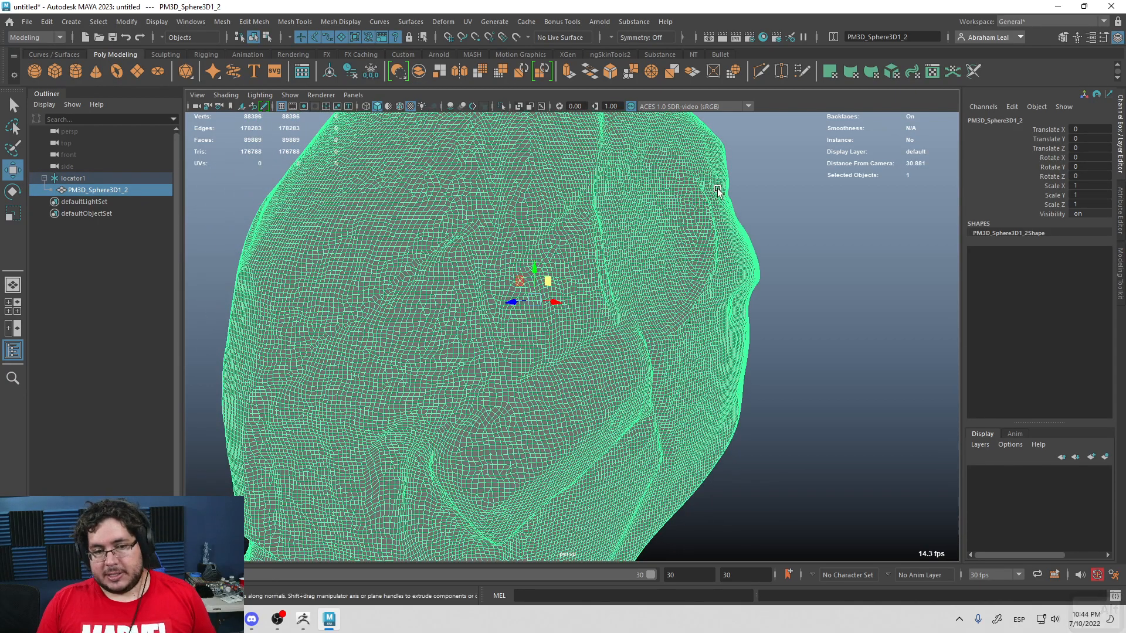
left_click(516, 36)
mouse_move(581, 188)
left_mouse_down("alt")
mouse_move(650, 256)
mouse_move(751, 155)
left_mouse_up("alt")
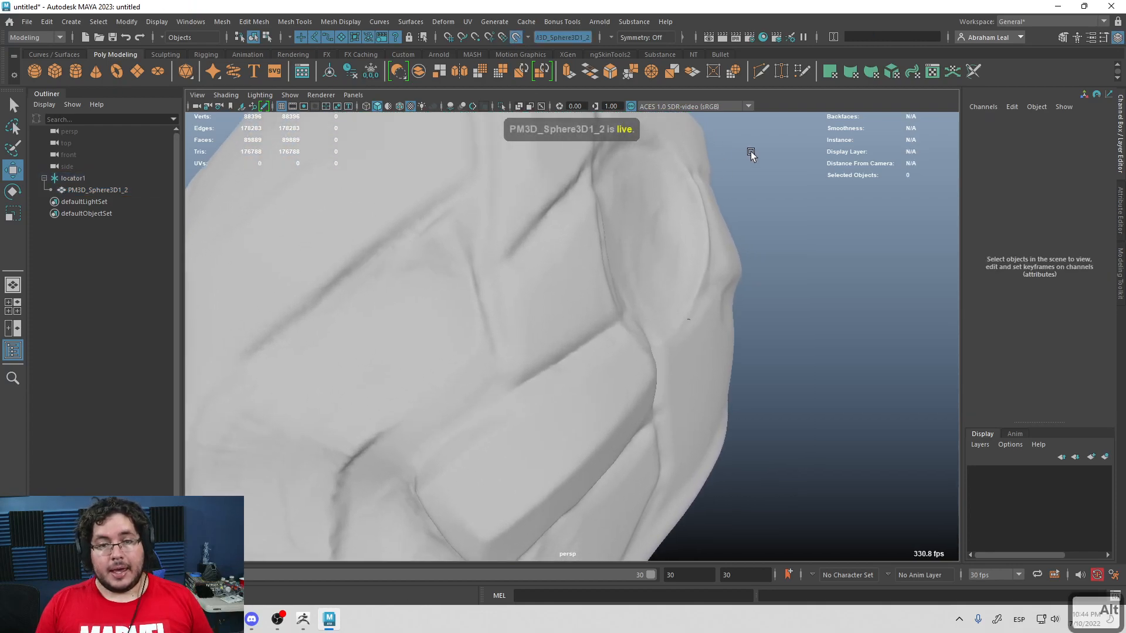
Step: Create one four-sided face with Quad Draw over the diamond-shaped panel beside the helmet's round side recess
left_click(799, 70)
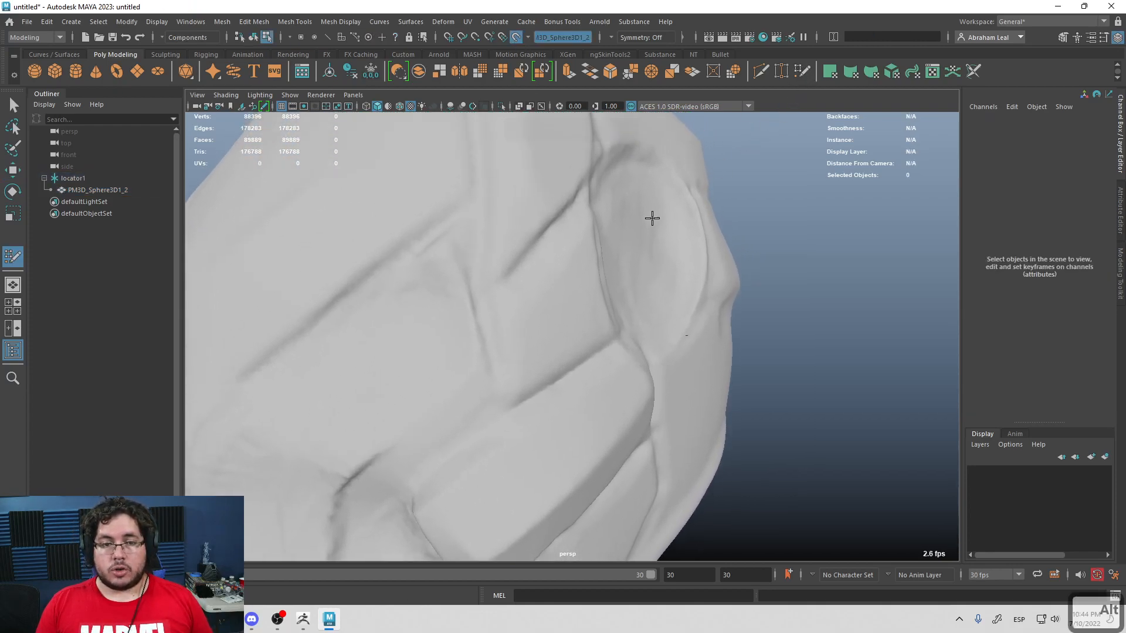
left_click(500, 295)
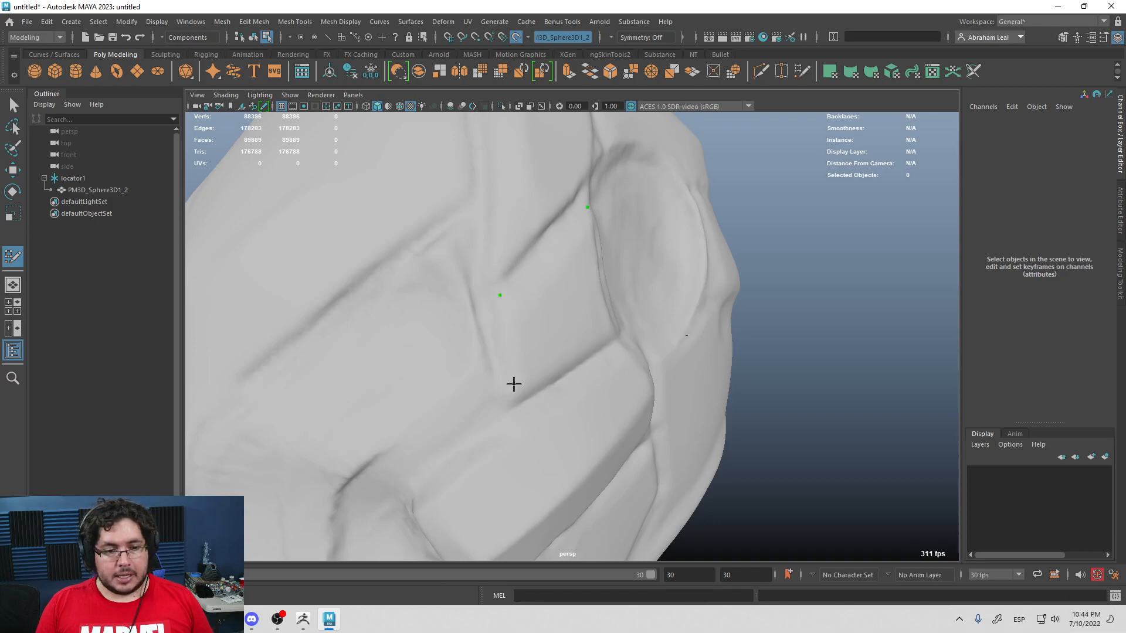
left_click(564, 308, "shift")
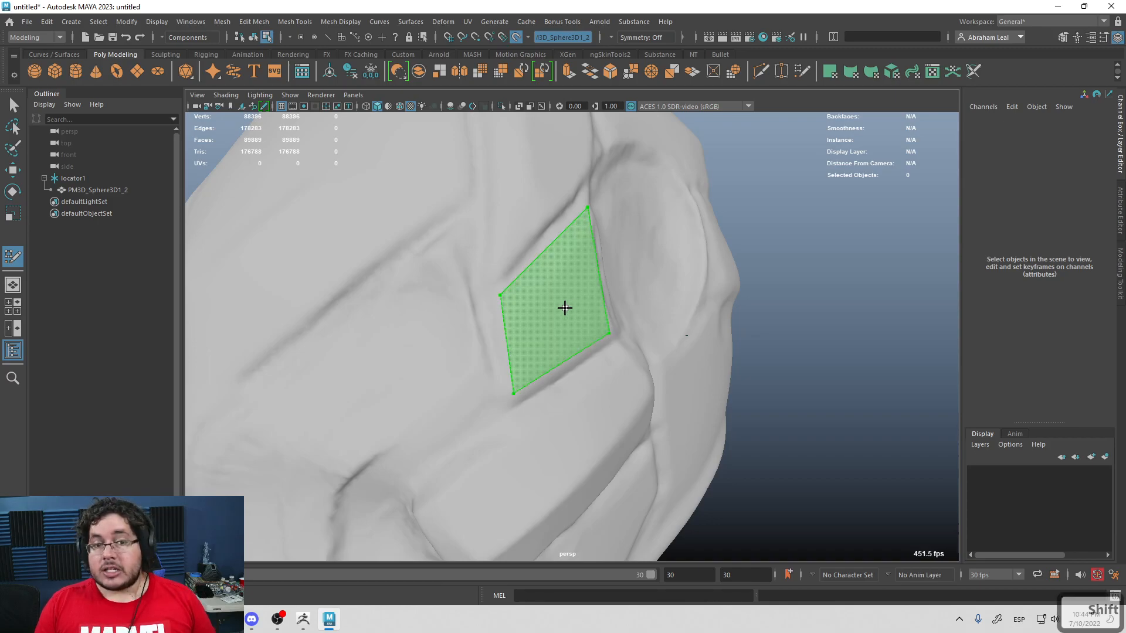
left_click(565, 308, "shift")
mouse_move(583, 312)
left_mouse_down("alt")
mouse_move(543, 319)
mouse_move(598, 327)
mouse_move(480, 265)
mouse_move(478, 336)
left_mouse_up("alt")
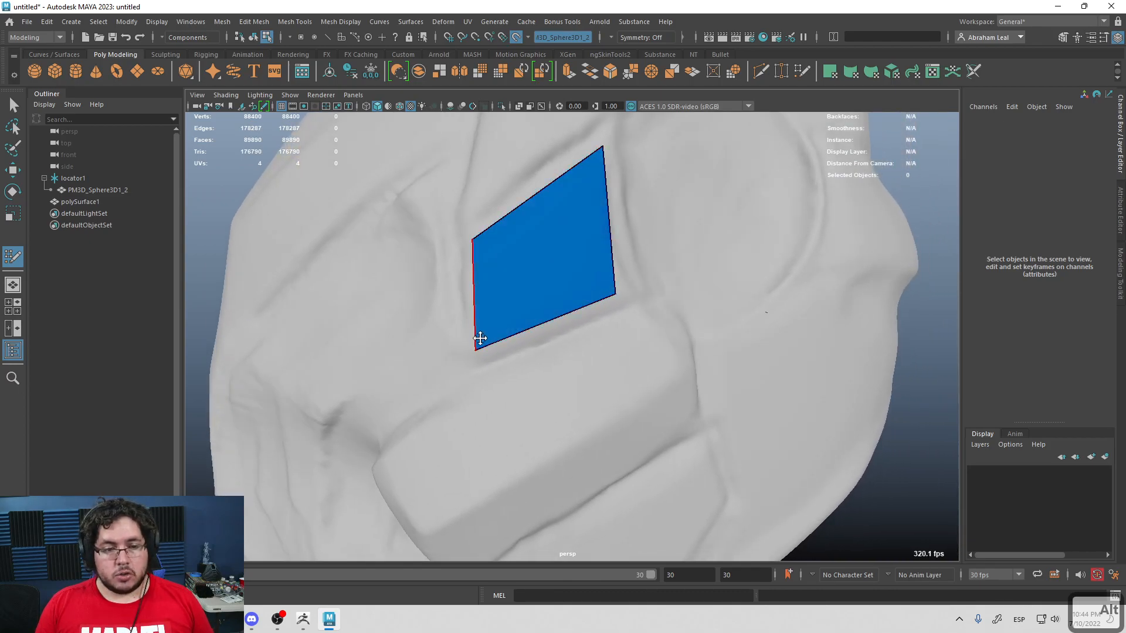
mouse_move(504, 262)
left_mouse_down("alt")
mouse_move(513, 252)
mouse_move(530, 301)
mouse_move(518, 311)
mouse_move(540, 303)
mouse_move(528, 261)
mouse_move(570, 322)
mouse_move(597, 312)
mouse_move(559, 308)
left_mouse_up("alt")
key("Return")
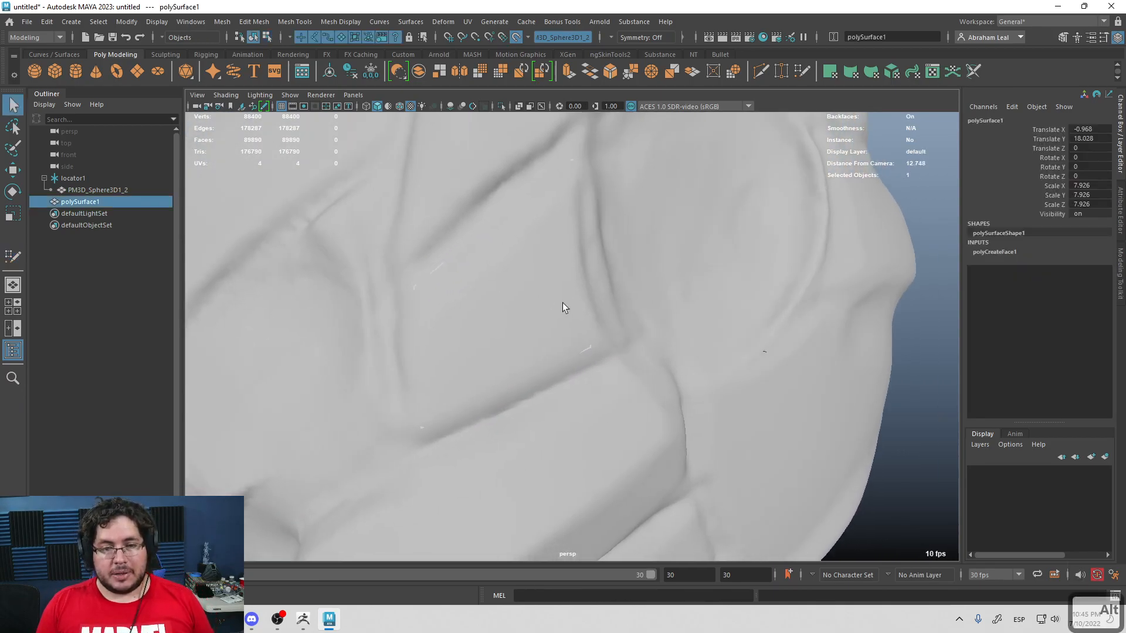
Step: Subdivide the Quad Draw face into a 3 by 3 grid by inserting two edge loops in each direction
left_click(798, 73)
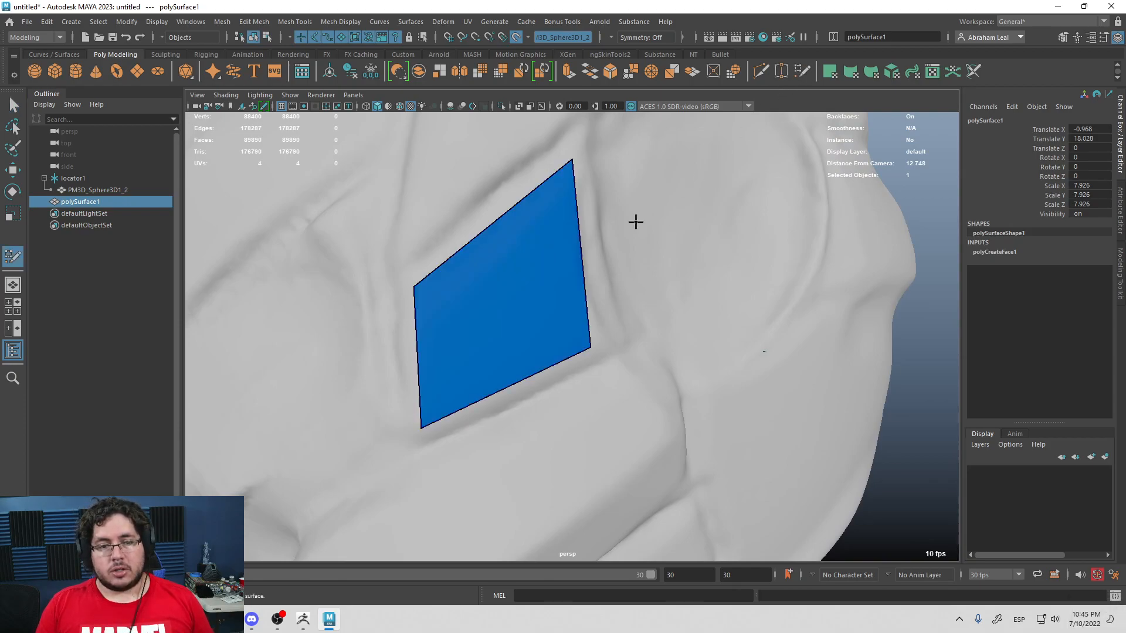
left_click(583, 228, "ctrl")
left_click(582, 293, "ctrl")
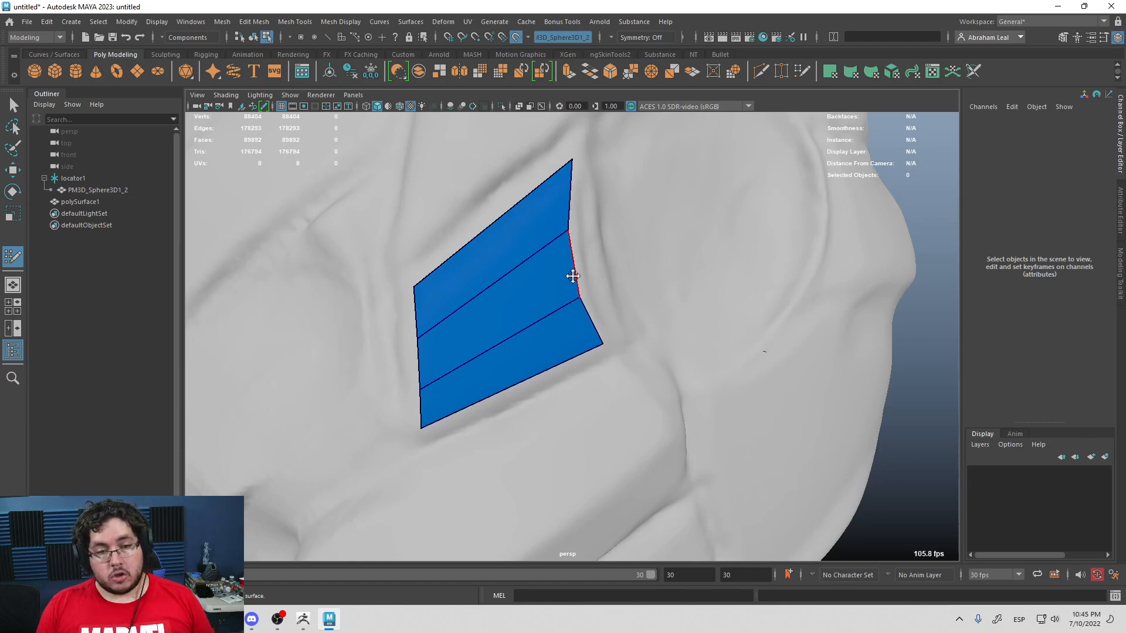
mouse_move(557, 282)
left_mouse_down("alt")
mouse_move(603, 324)
mouse_move(566, 279)
mouse_move(573, 317)
left_mouse_up("alt")
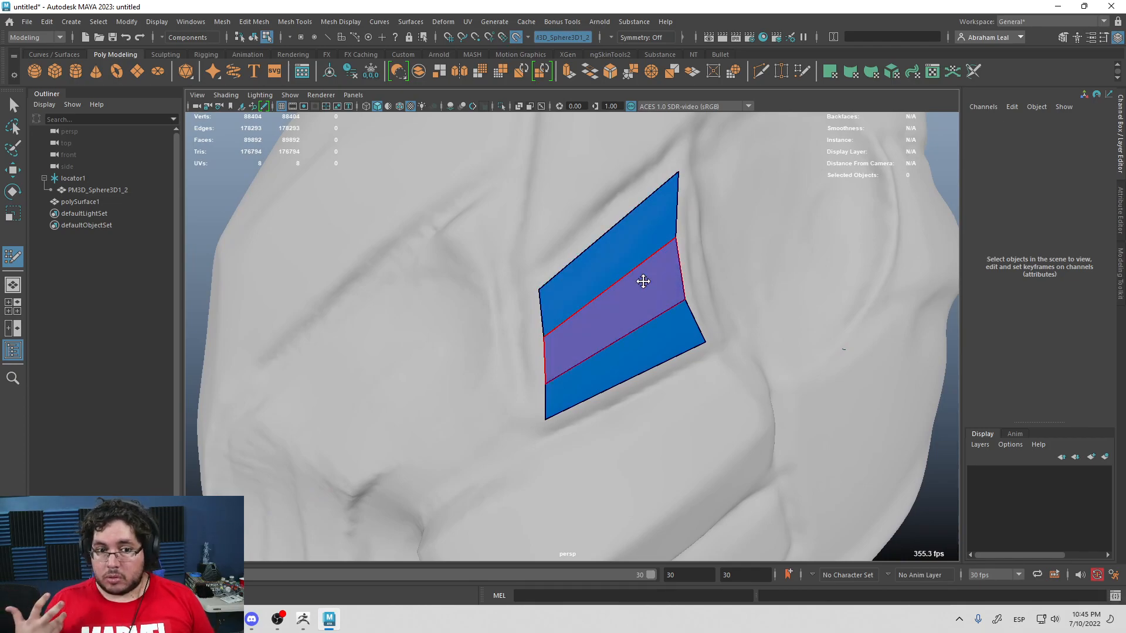
left_click(590, 296, "ctrl")
left_click(618, 258, "ctrl")
left_click_drag(591, 410, 656, 312, "alt")
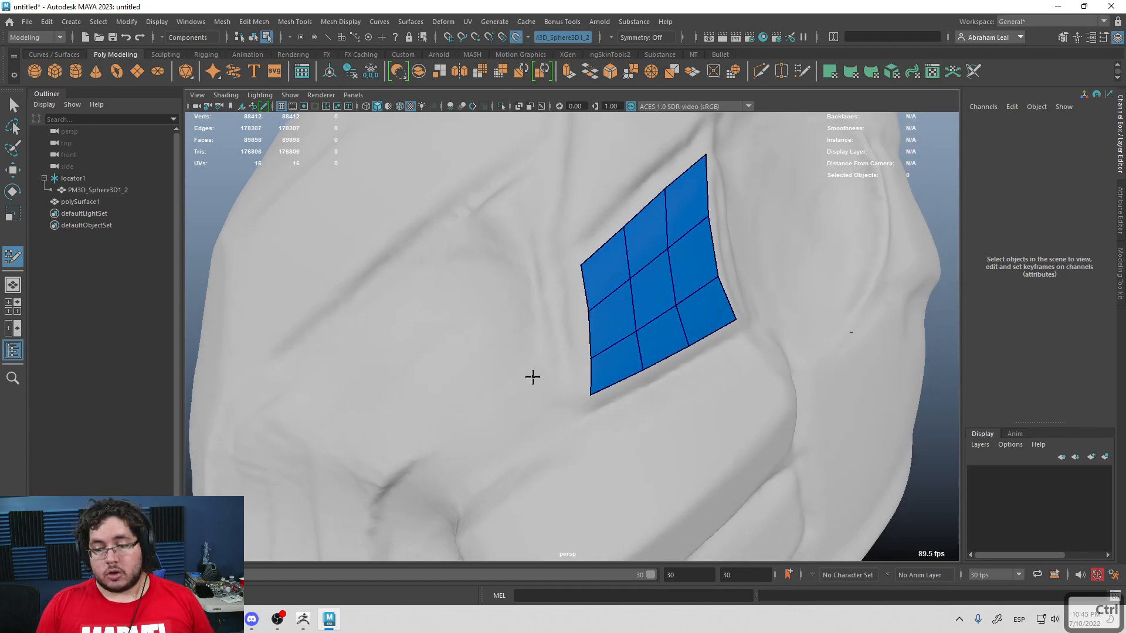
Step: Review the taskbar behavior options in the Windows Settings app and close it
right_click(542, 611)
left_click(593, 595)
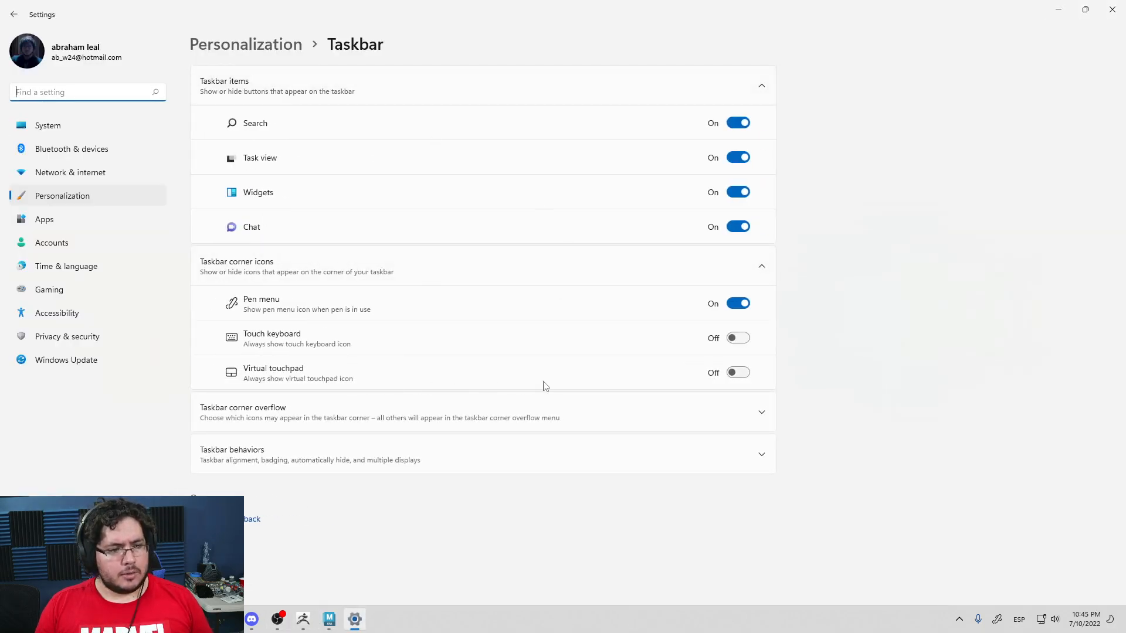
left_click(289, 460)
scroll(363, 476, "down", 5)
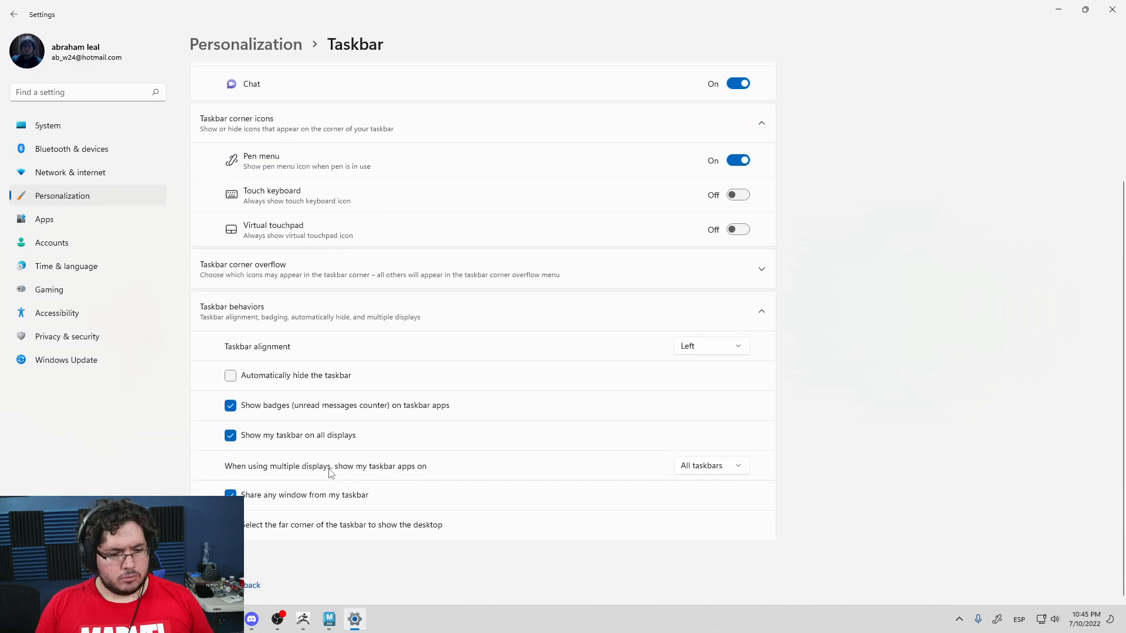
left_click(1112, 10)
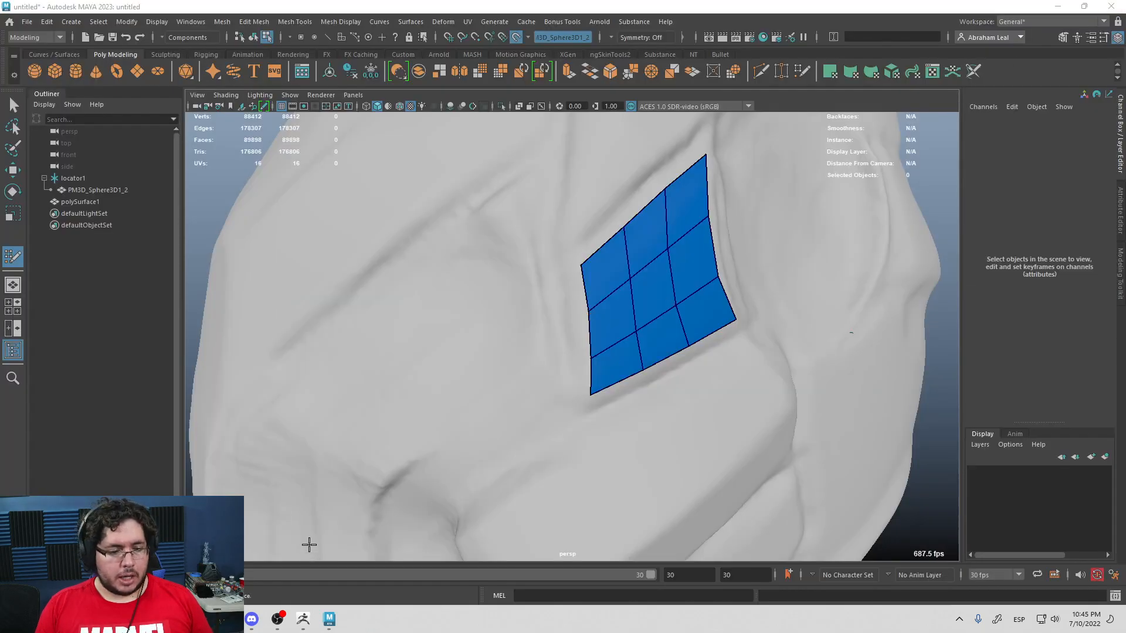
Step: Leave Quad Draw, turn off the helmet's live surface and isolate the new patch in the view
left_click_drag(533, 344, 624, 356, "alt")
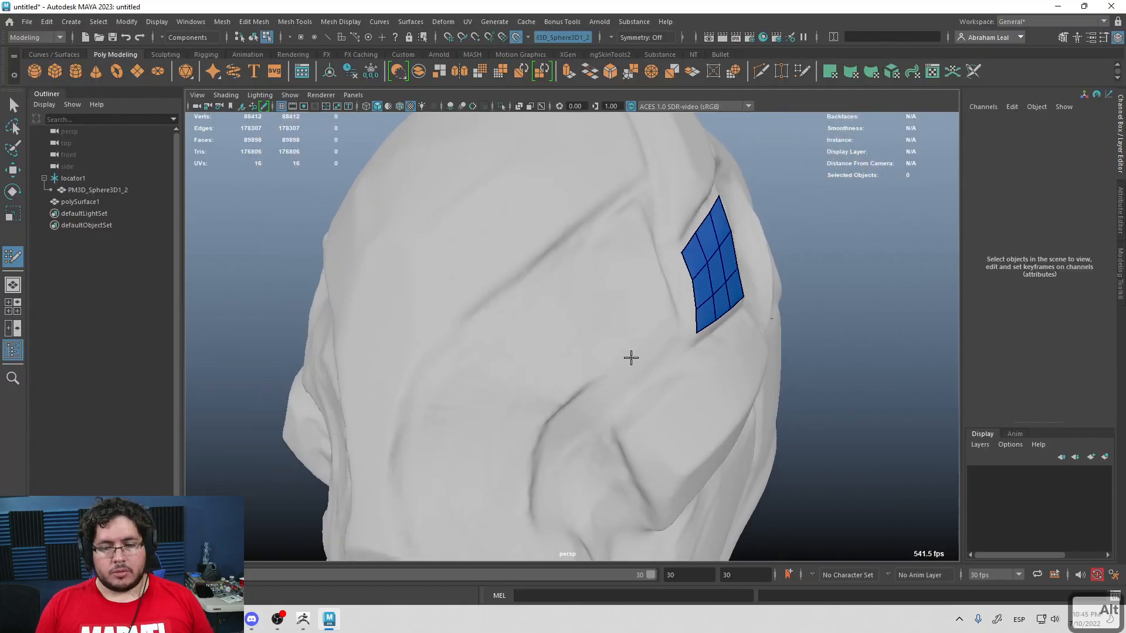
left_click_drag(881, 469, 950, 477, "alt")
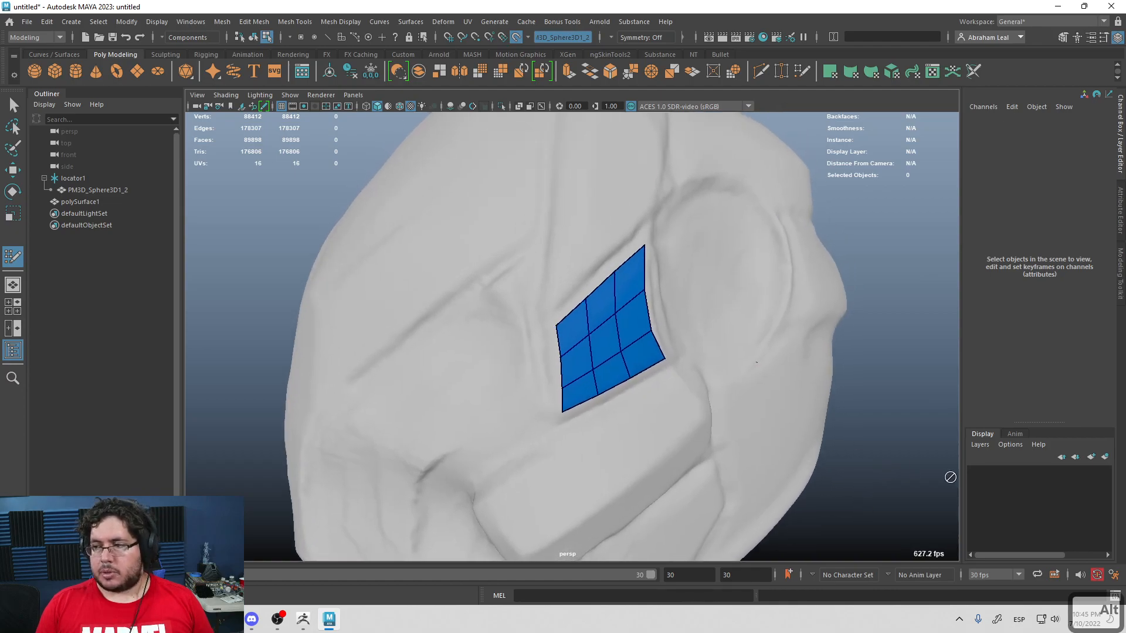
left_click_drag(823, 423, 634, 380, "alt")
key("q")
left_click(589, 300)
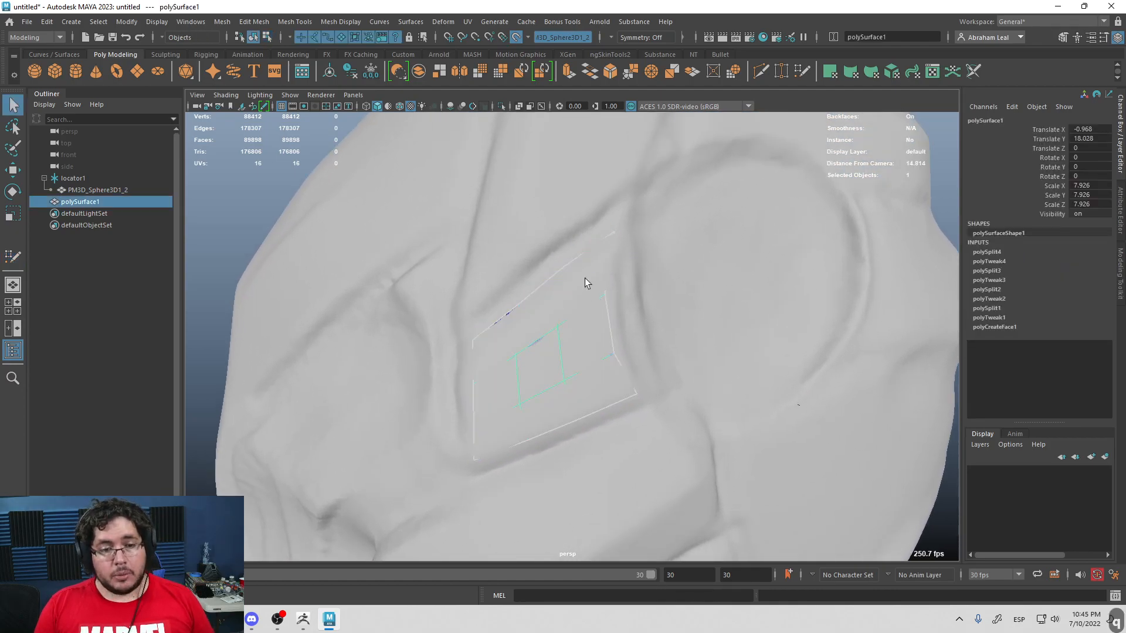
left_click(516, 37)
left_click(500, 107)
Step: Select all vertices of the isolated patch for scaling and show the full helmet around it again
left_click_drag(558, 247, 613, 245, "alt")
middle_click_drag(613, 246, 510, 239, "alt")
right_click_drag(509, 239, 658, 291, "alt")
left_click_drag(659, 292, 742, 311, "alt")
middle_click_drag(742, 311, 618, 286, "alt")
right_click_drag(618, 287, 642, 284, "alt")
left_click_drag(639, 284, 574, 284, "alt")
left_click(623, 299)
left_click(538, 317)
right_click_drag(574, 285, 535, 271)
left_click_drag(667, 194, 455, 444)
left_click_drag(585, 253, 505, 464)
key("r")
left_click_drag(577, 300, 493, 173)
left_click(502, 108)
left_click_drag(528, 246, 575, 287, "alt")
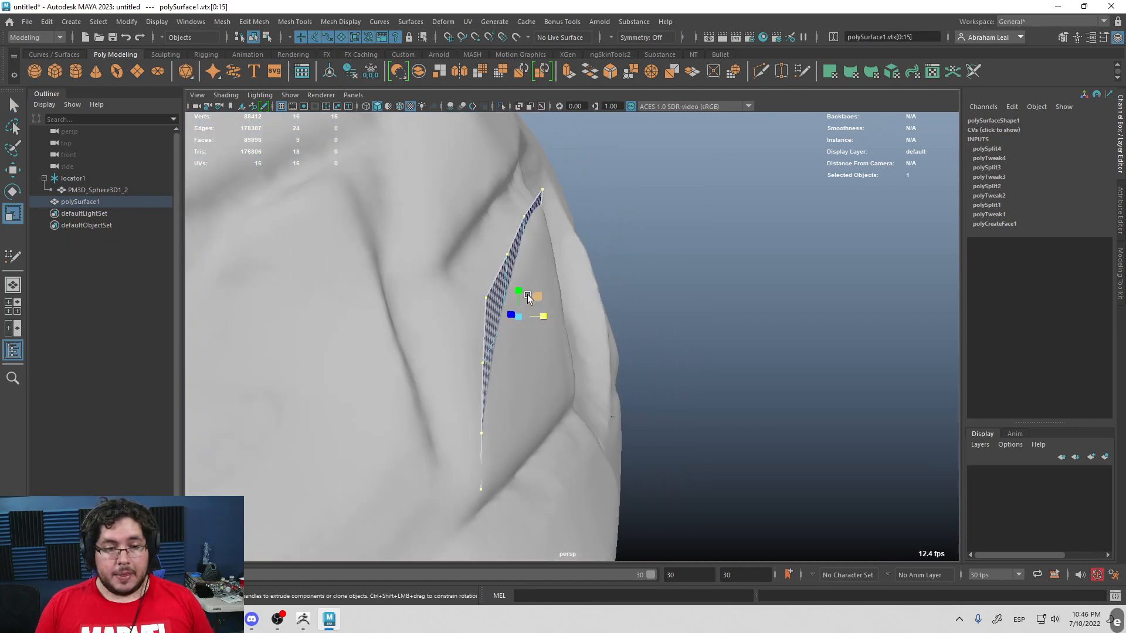
Step: Try rotating the patch's vertices, isolate the patch again and select it as a whole object
key("e")
mouse_move(527, 309)
left_mouse_down()
mouse_move(479, 320)
mouse_move(579, 259)
left_mouse_up()
left_click(501, 106)
left_click_drag(502, 118, 590, 234, "alt")
right_click_drag(568, 263, 616, 246)
left_click(557, 305)
left_click_drag(556, 305, 522, 328, "alt")
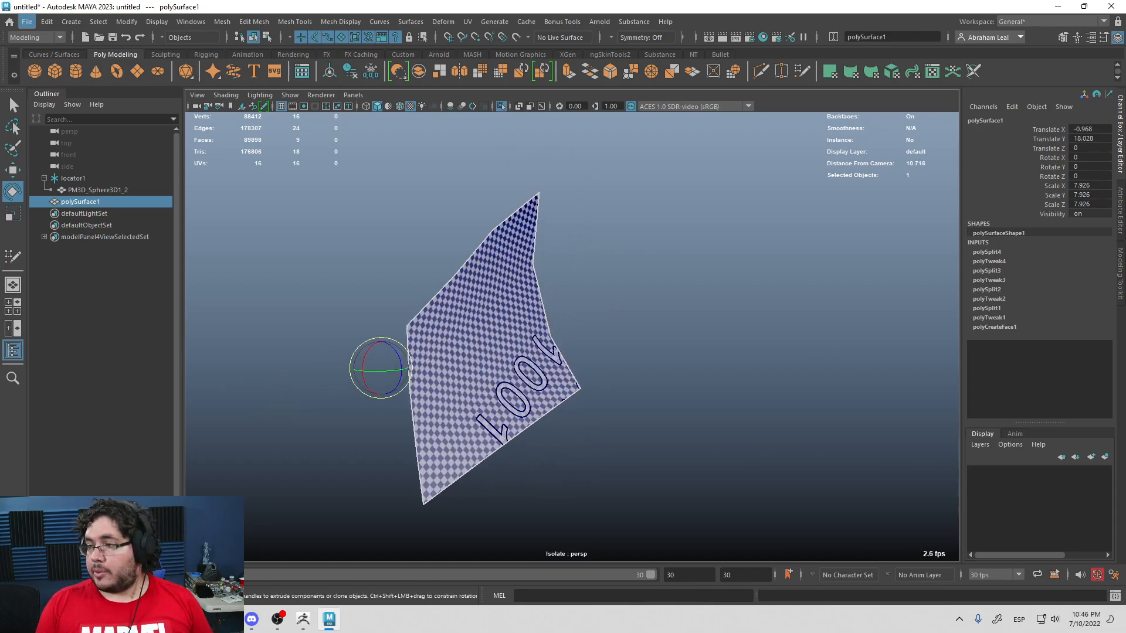
Step: Center the patch's pivot in shaded display without textures and extrude its faces with a Local Translate Z of about -0.522
key("5")
left_click_drag(801, 323, 669, 317, "alt")
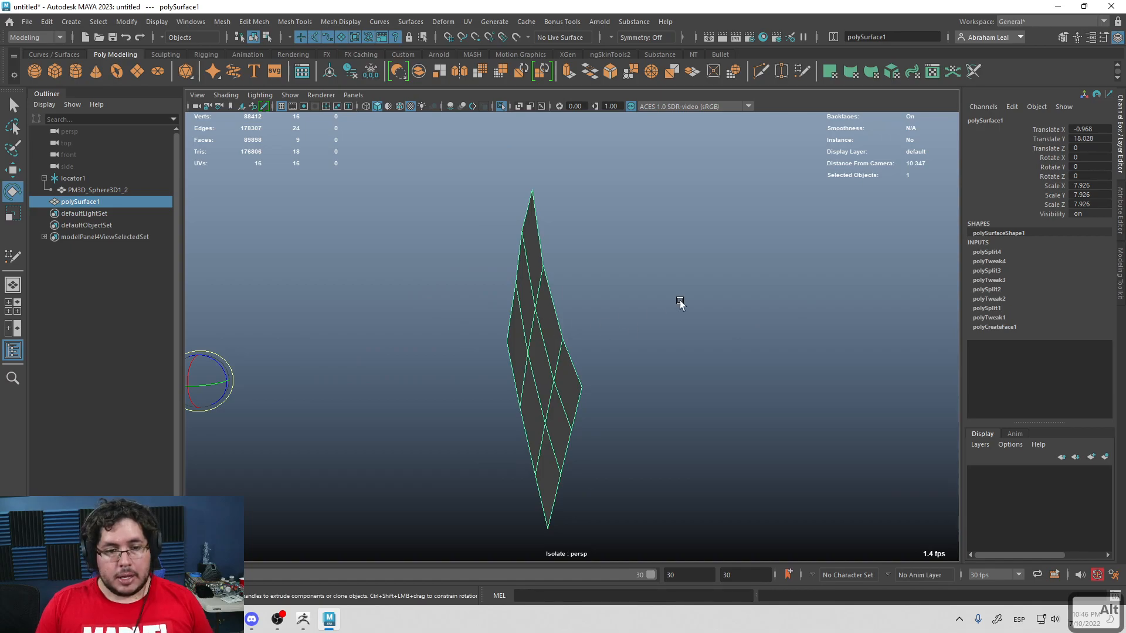
key("ctrl+e")
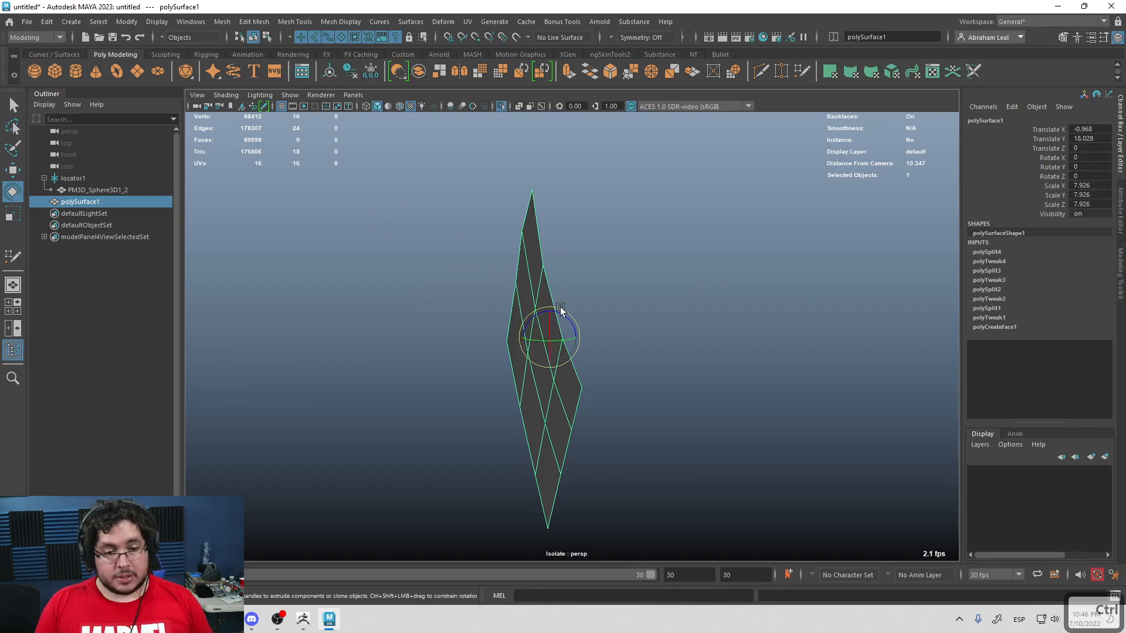
left_click_drag(628, 330, 570, 340, "alt")
left_click_drag(556, 238, 397, 363)
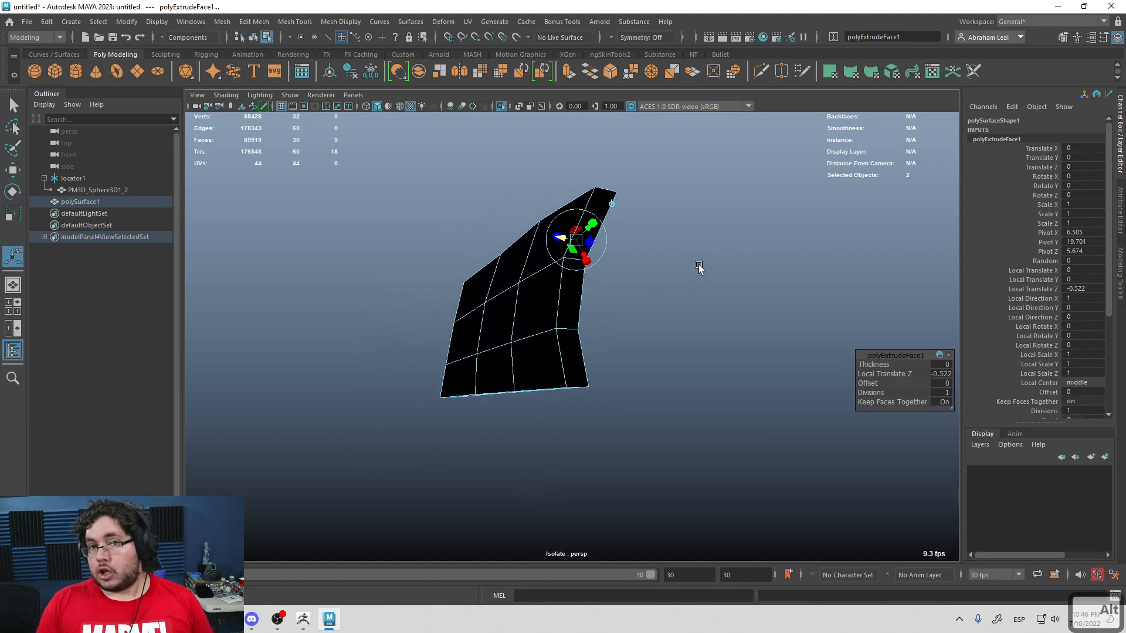
Step: Check the extruded patch's thickness and return to selecting the patch as a whole object
left_click_drag(622, 298, 613, 325, "alt")
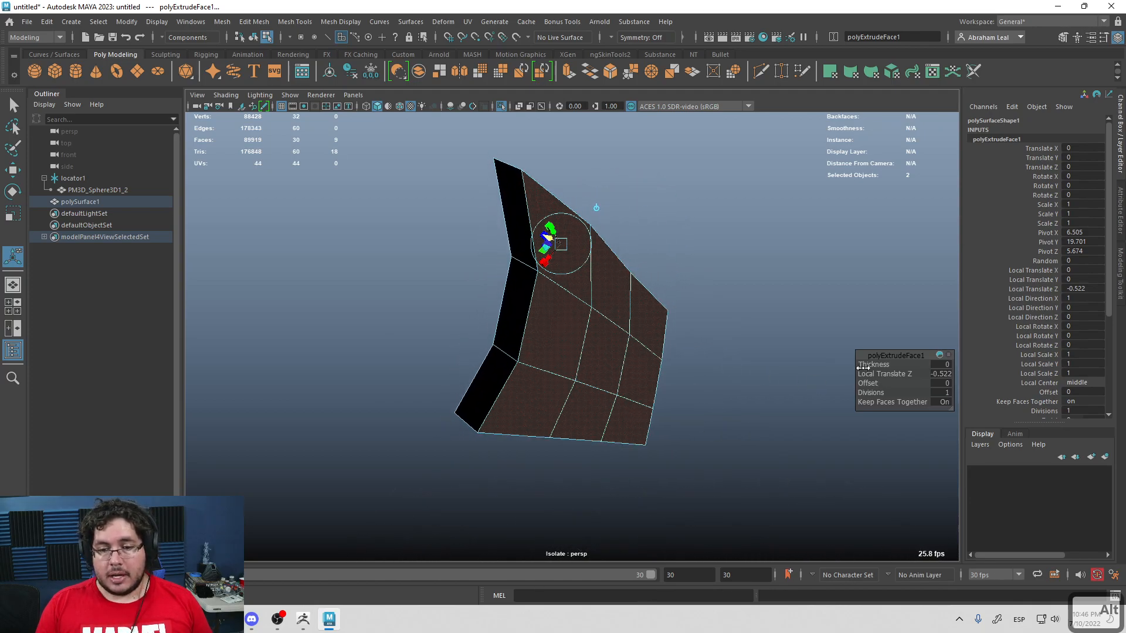
left_click_drag(865, 383, 703, 294, "ctrl")
key("F8")
key("F8")
key("F8")
key("F8")
key("F8")
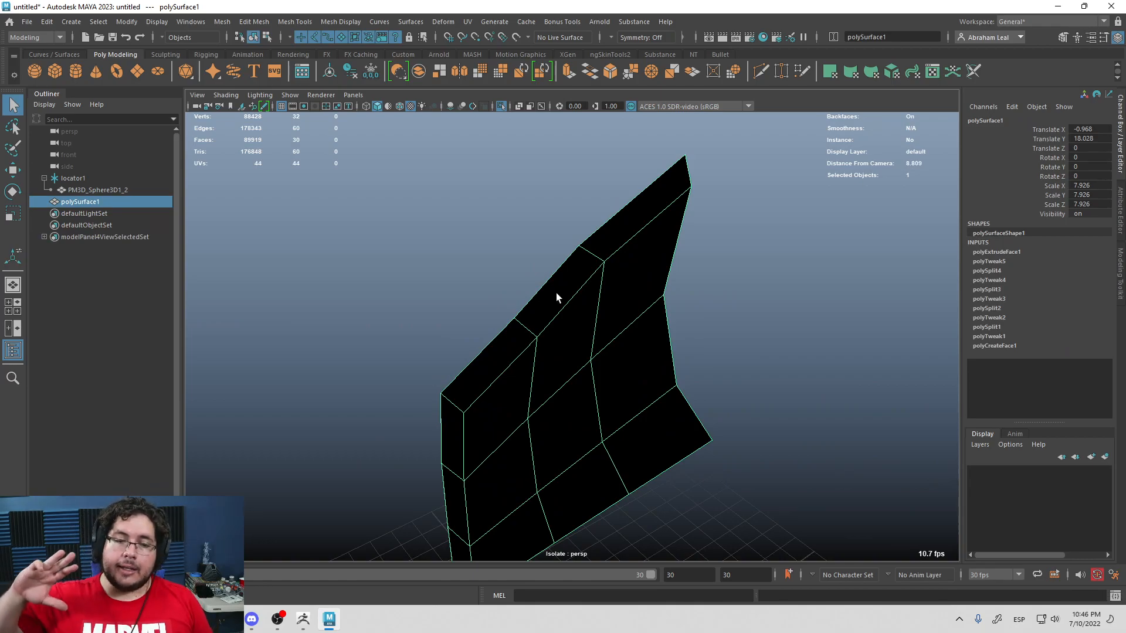
Step: Reverse the normals of the extruded patch so its faces display correctly shaded
right_click_drag(556, 293, 686, 315, "alt")
left_click_drag(686, 315, 625, 370, "alt")
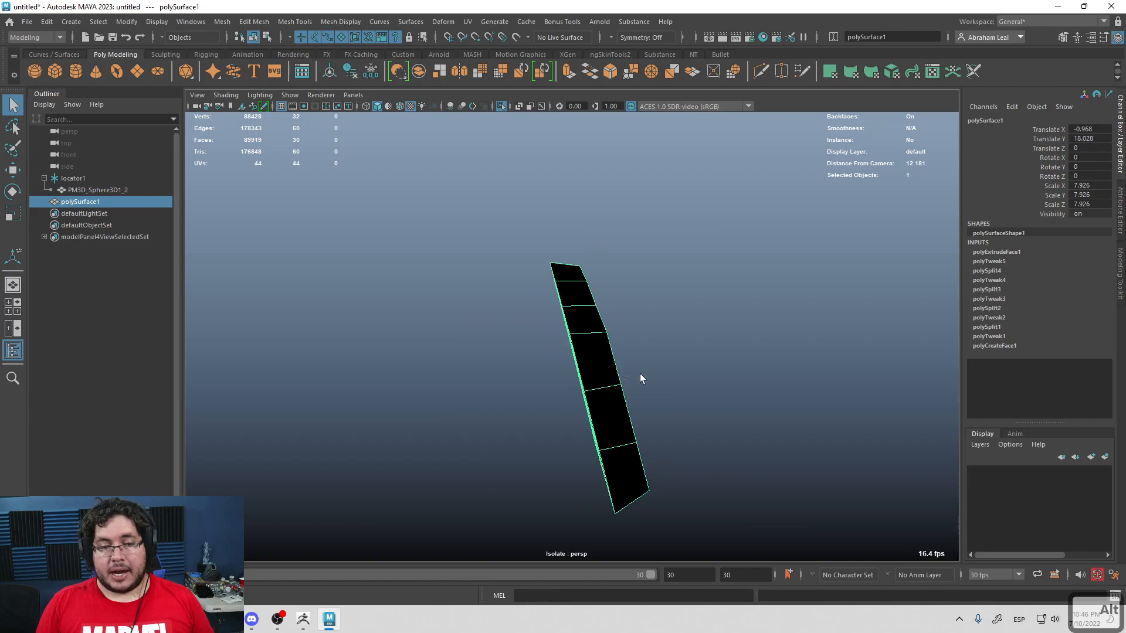
left_click(296, 23)
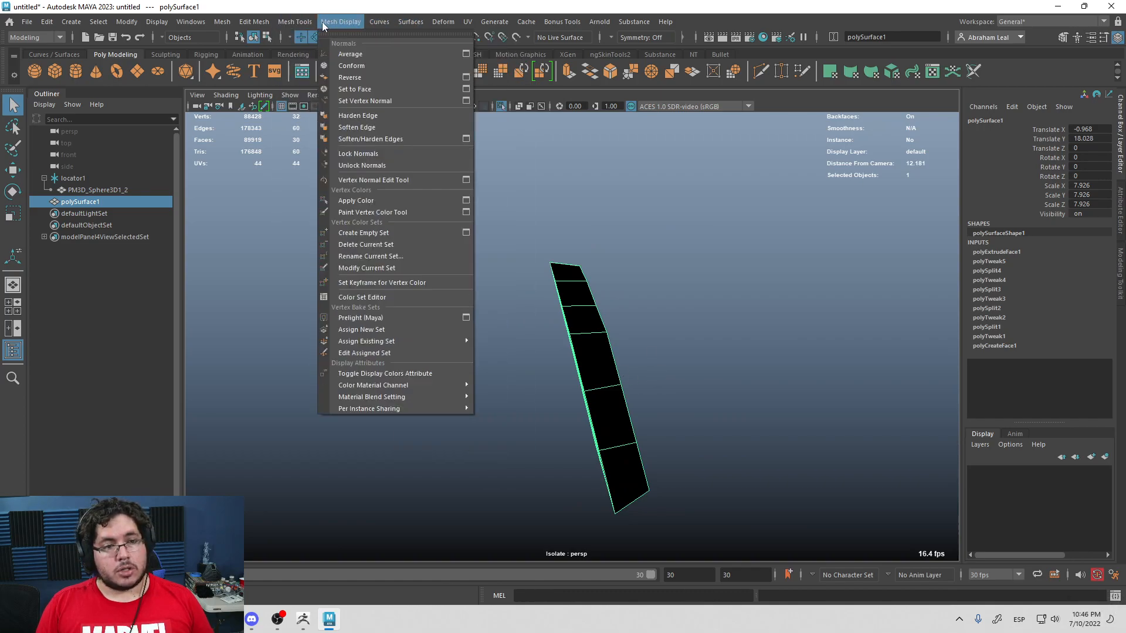
left_click(369, 88)
left_click(500, 196)
Step: Try selecting the edge loops around the patch's large face and briefly compare the smoothed and unsmoothed display
left_click_drag(500, 195, 613, 407, "alt")
double_click(615, 252)
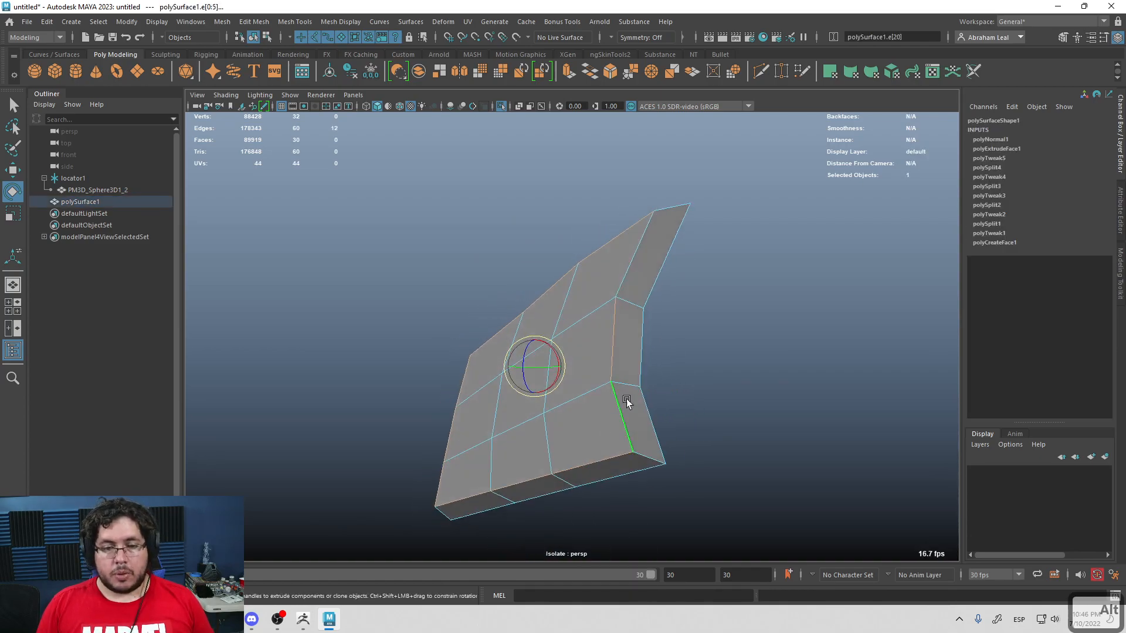
key("3")
key("1")
left_click_drag(648, 354, 633, 349, "alt")
double_click(639, 354)
left_click(711, 370)
double_click(614, 365)
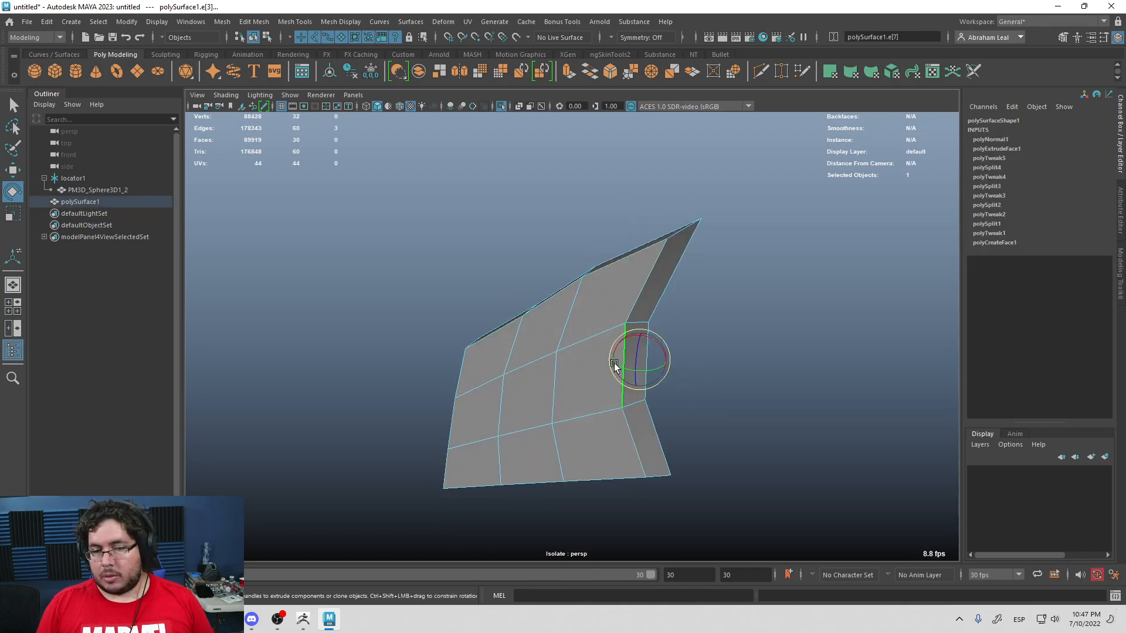
Step: Preview the patch smoothed and examine how its borders and corners round off
left_click_drag(721, 371, 693, 334, "alt")
right_click_drag(693, 334, 736, 378, "alt")
middle_click_drag(736, 378, 655, 389, "alt")
key("3")
left_click_drag(666, 390, 484, 313, "alt")
scroll(484, 314, "up", 5)
right_click(528, 272)
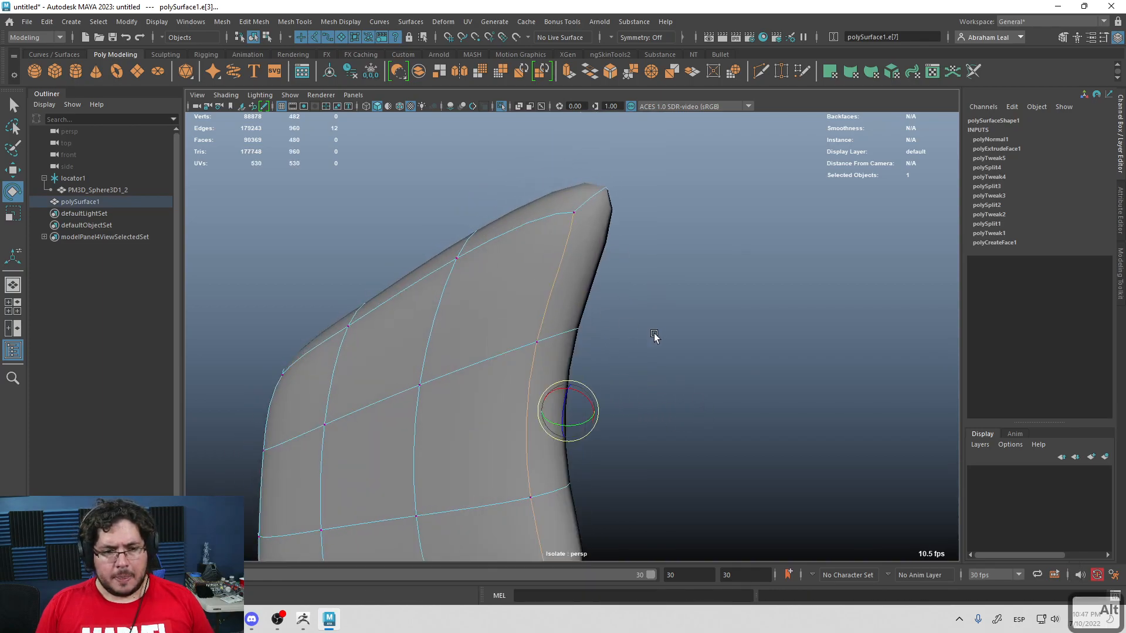
scroll(654, 334, "down", 5)
left_click(595, 373)
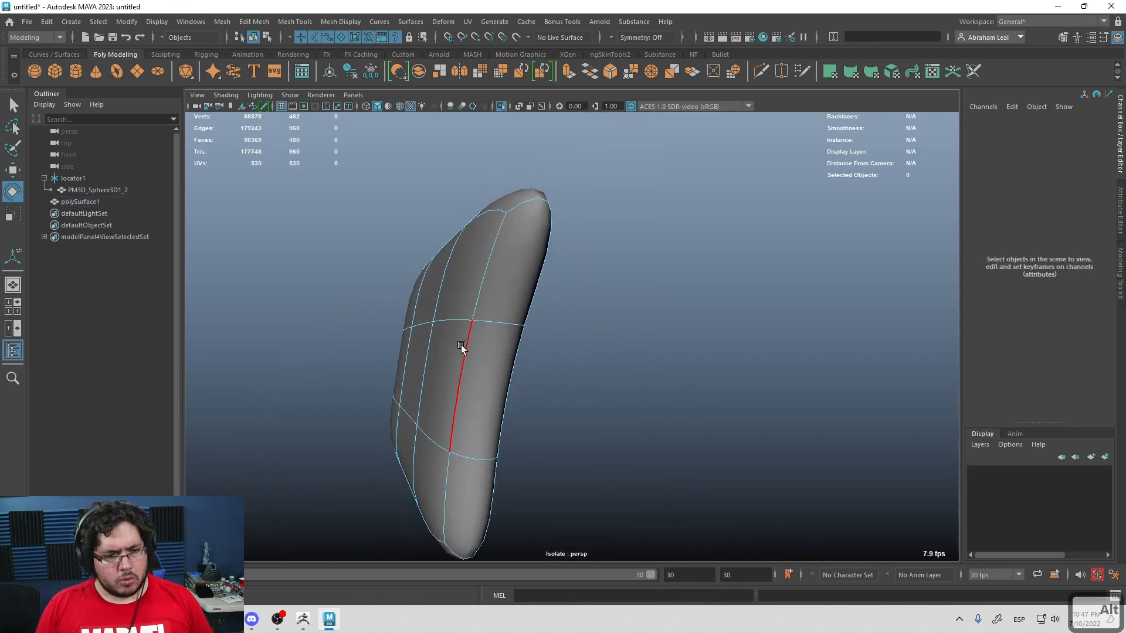
double_click(474, 286)
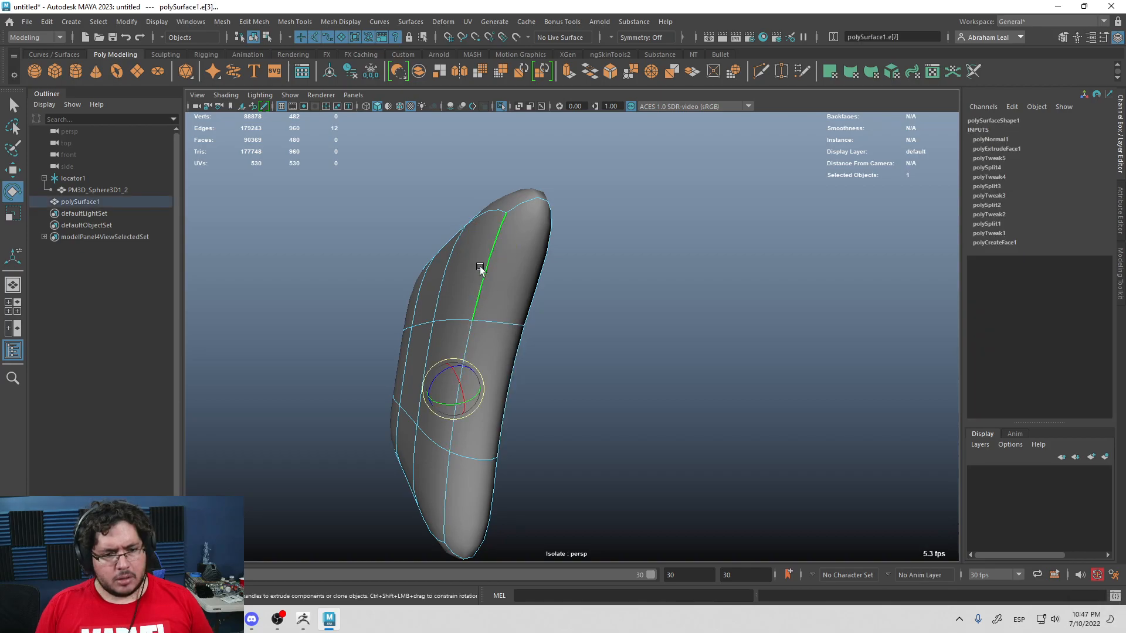
left_click_drag(480, 269, 522, 328, "alt")
scroll(536, 335, "up", 3)
key("F9")
left_click(509, 341)
key("w")
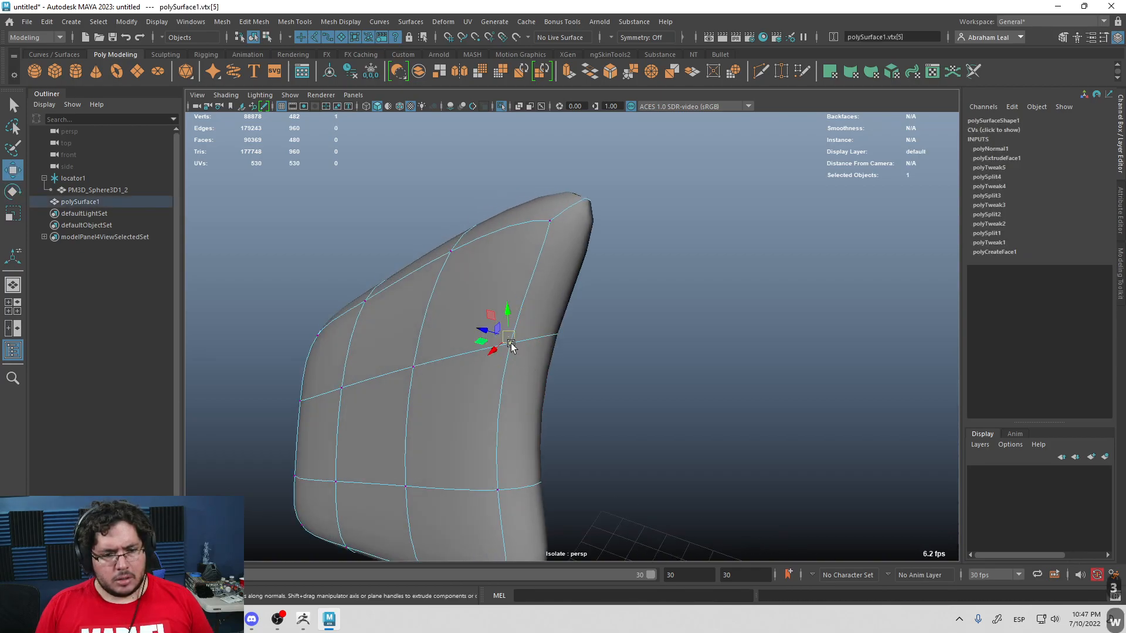
key("ctrl+z")
Step: Try collecting the border edges of the patch's large face on the unsmoothed mesh
left_click_drag(543, 350, 519, 333, "alt")
key("F10")
double_click(578, 273)
double_click(413, 328, "shift")
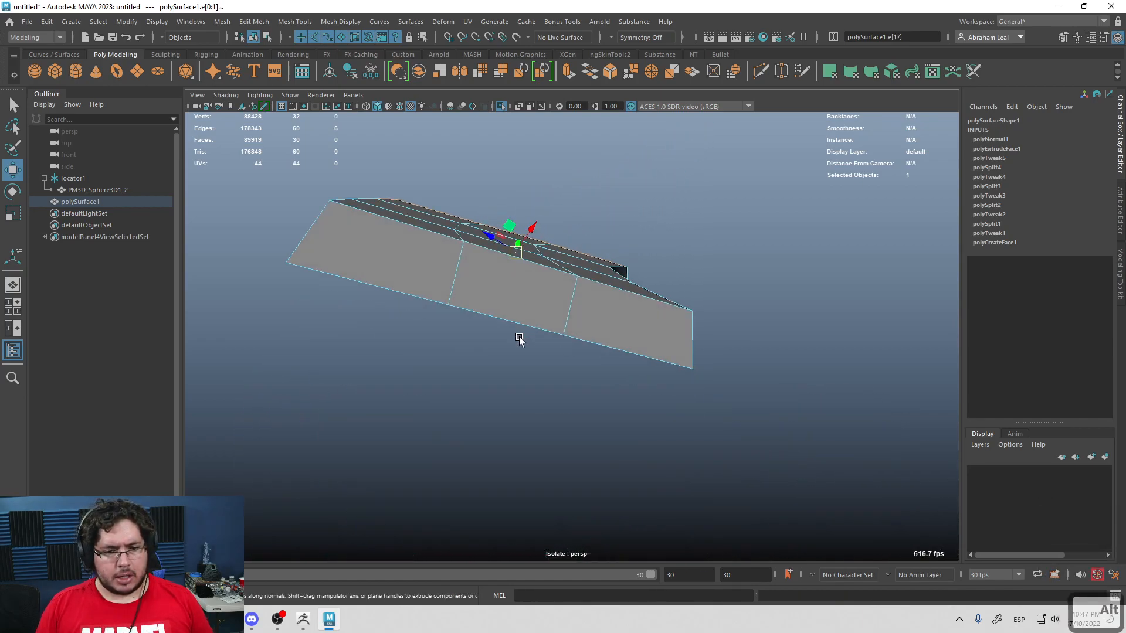
double_click(515, 264, "shift")
left_click_drag(515, 264, 543, 300, "alt")
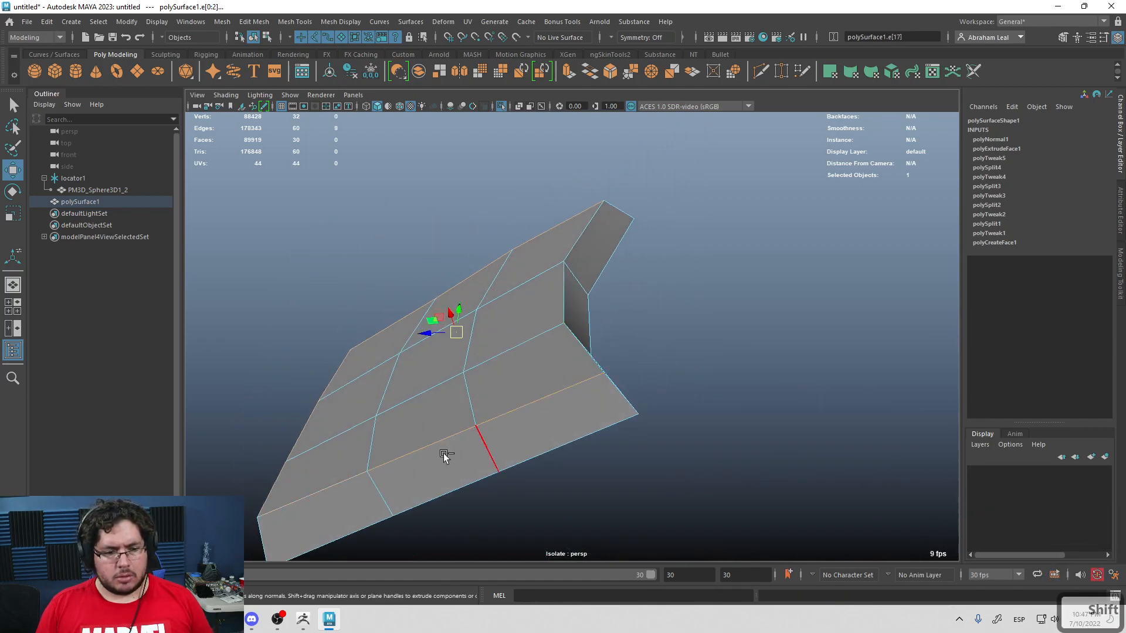
double_click(13, 170)
left_click(382, 108)
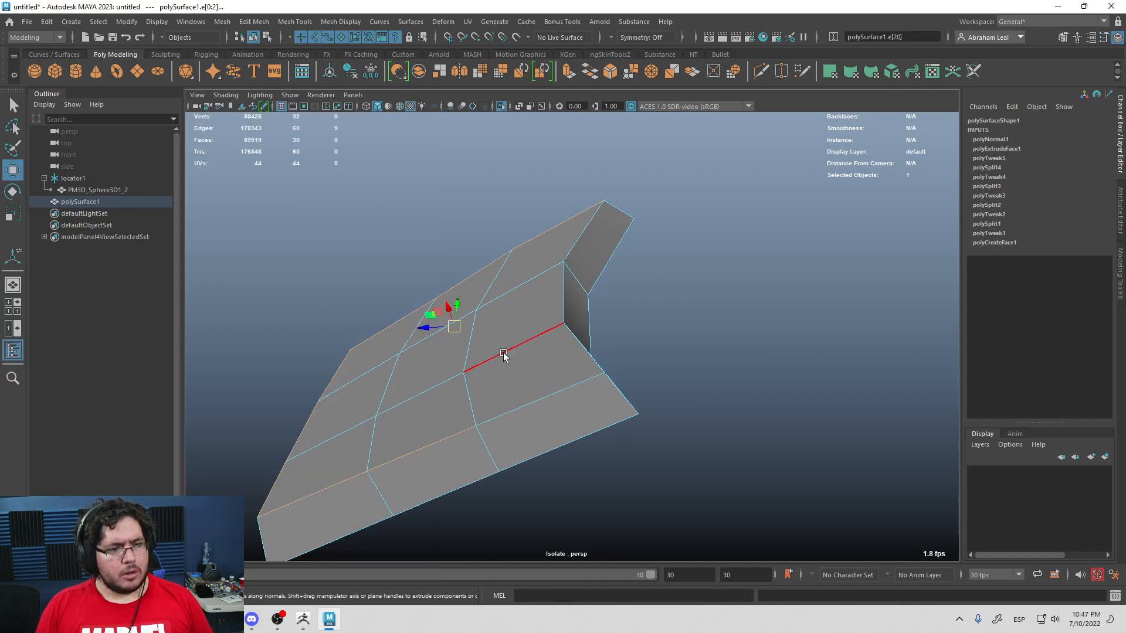
double_click(530, 394)
left_click_drag(560, 300, 544, 315, "alt")
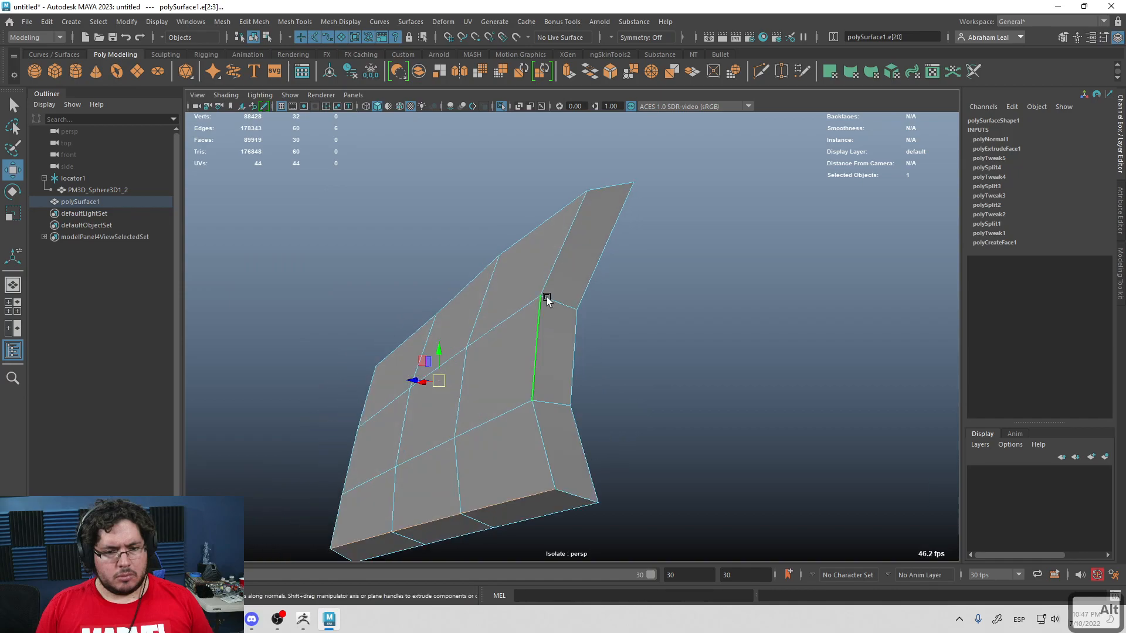
left_click_drag(553, 261, 610, 305, "alt")
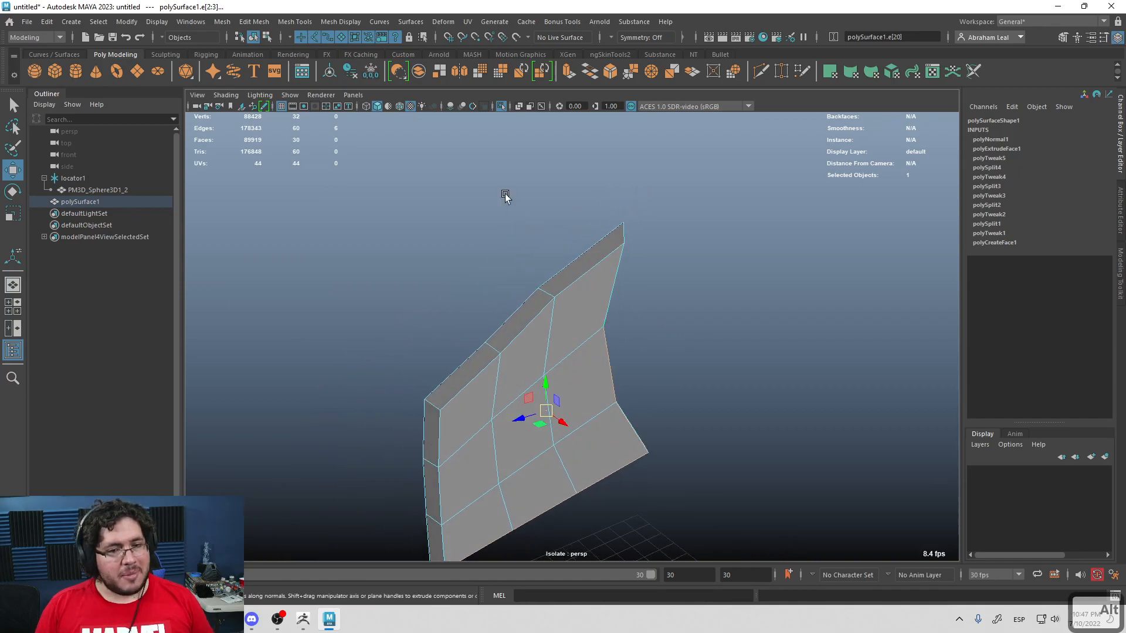
Step: Show the full helmet around the patch for comparison and isolate the patch again
left_click(501, 106)
left_click(501, 107)
left_click(501, 106)
key("F8")
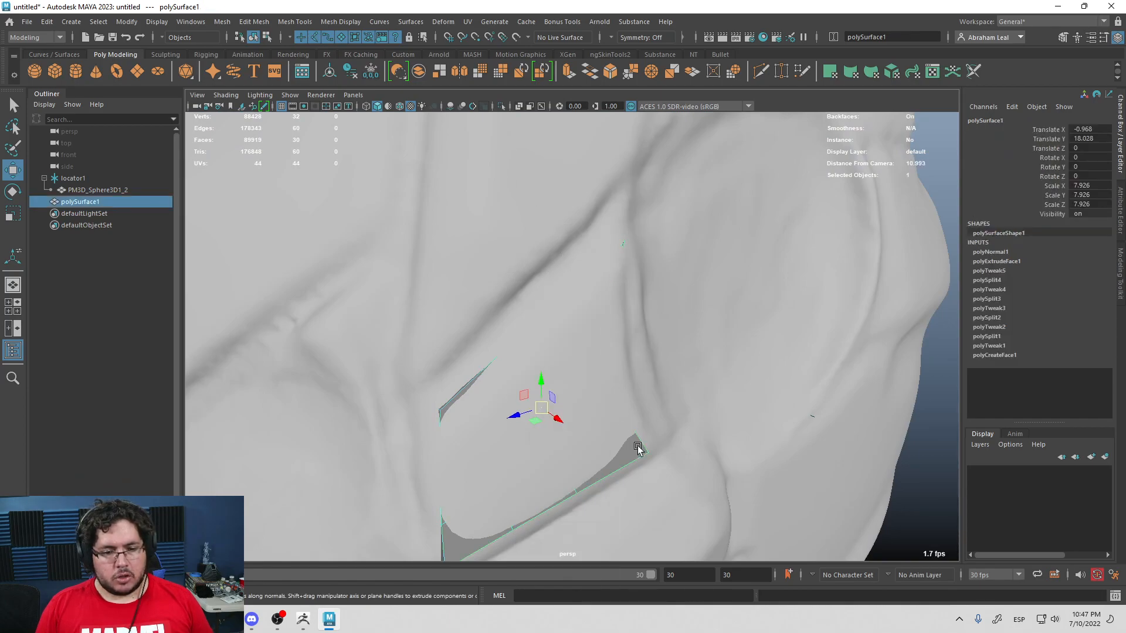
left_click(502, 106)
Step: Select the border edges of the patch's outer face and bevel them narrowly
left_click_drag(510, 166, 572, 256, "alt")
right_click_drag(572, 256, 496, 207)
double_click(496, 299)
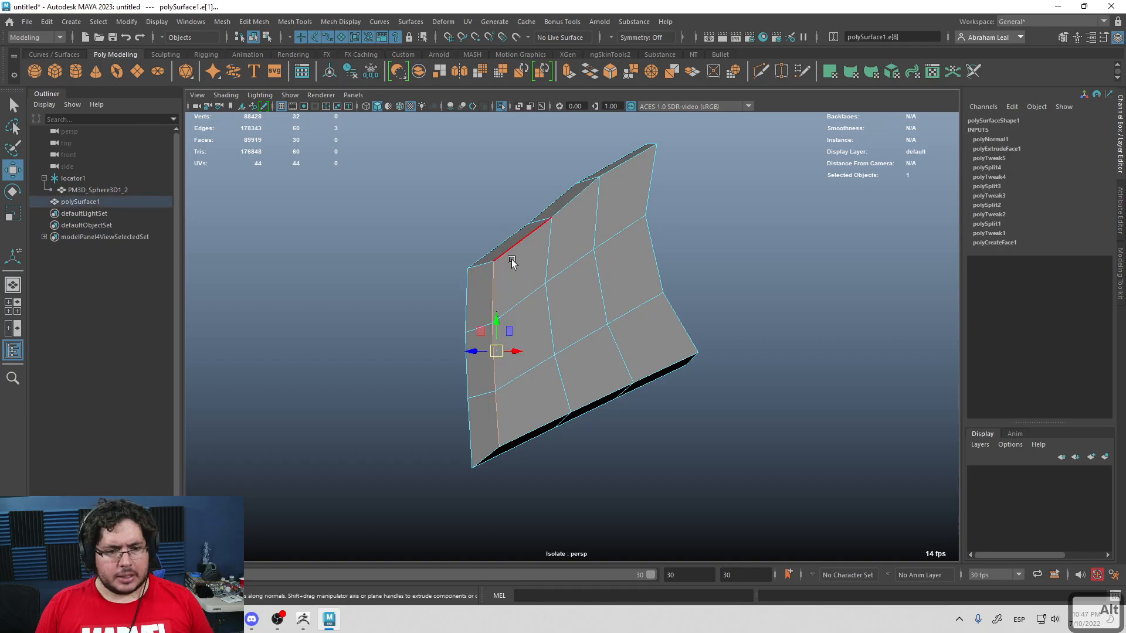
left_click_drag(596, 385, 614, 340, "alt")
left_click(611, 71)
mouse_move(863, 364)
left_mouse_down("ctrl")
mouse_move(848, 368)
mouse_move(875, 373)
mouse_move(868, 364)
left_mouse_up("ctrl")
left_click_drag(788, 327, 697, 299, "alt")
Step: Preview the beveled patch smoothed, inspect its borders and return to the unsmoothed mesh
key("3")
right_click_drag(603, 270, 626, 249)
left_click_drag(623, 264, 579, 318, "alt")
key("1")
left_click(512, 319)
middle_click_drag(512, 319, 535, 327, "alt")
left_click_drag(535, 326, 672, 221, "alt")
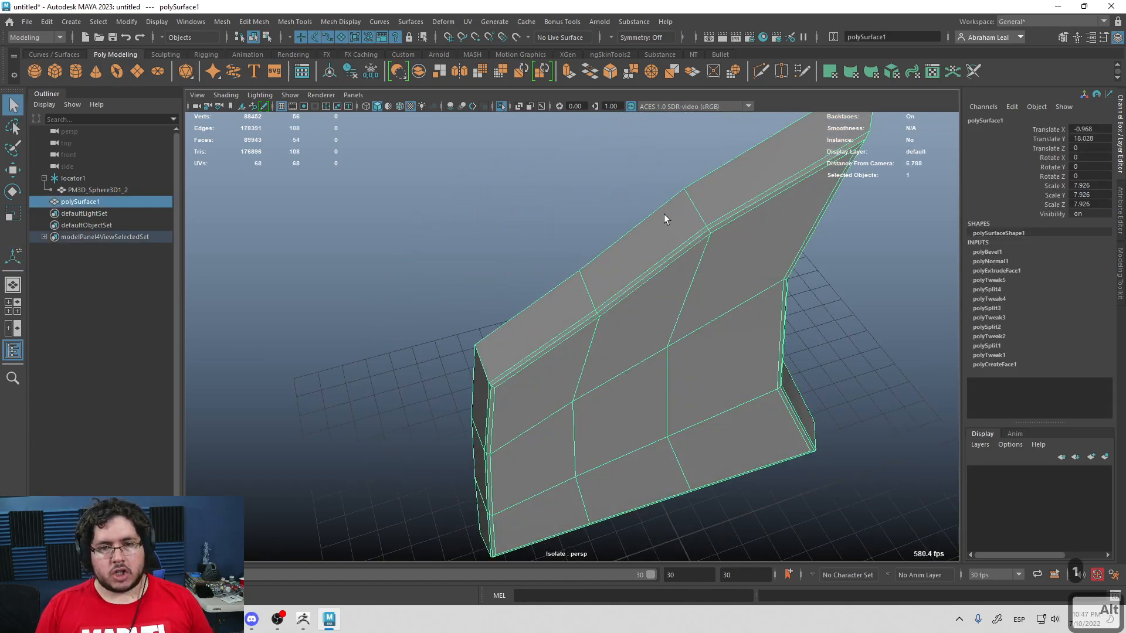
Step: Insert four supporting edge loops close to the patch's borders with Multi-Cut
left_click(764, 73)
left_click(496, 393, "ctrl")
left_click_drag(496, 394, 753, 368, "alt")
left_click(508, 405, "ctrl")
Step: Preview the patch smoothed with its supporting loops and return to the unsmoothed mesh
key("3")
right_click_drag(752, 367, 768, 285)
scroll(767, 286, "down", 5)
left_click_drag(767, 287, 804, 347, "alt")
scroll(770, 411, "up", 5)
scroll(770, 410, "down", 2)
left_click(603, 319)
key("1")
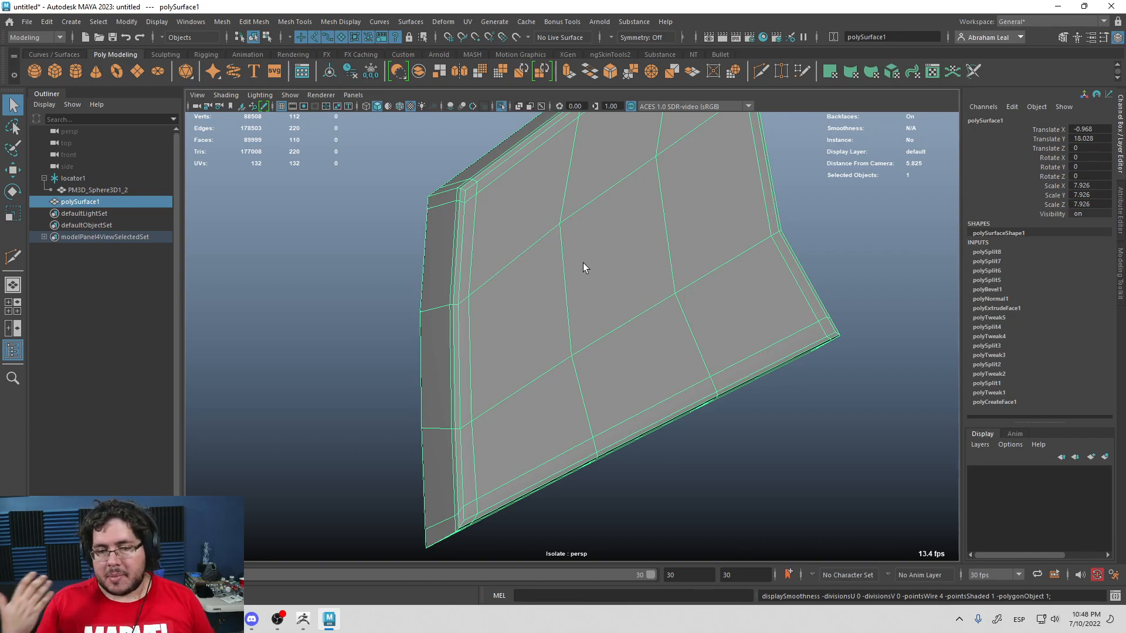
Step: Select the middle faces wrapping around the patch's short side border and extrude them with a small inward offset
left_click_drag(585, 265, 555, 328, "alt")
right_click_drag(555, 325, 605, 343, "alt")
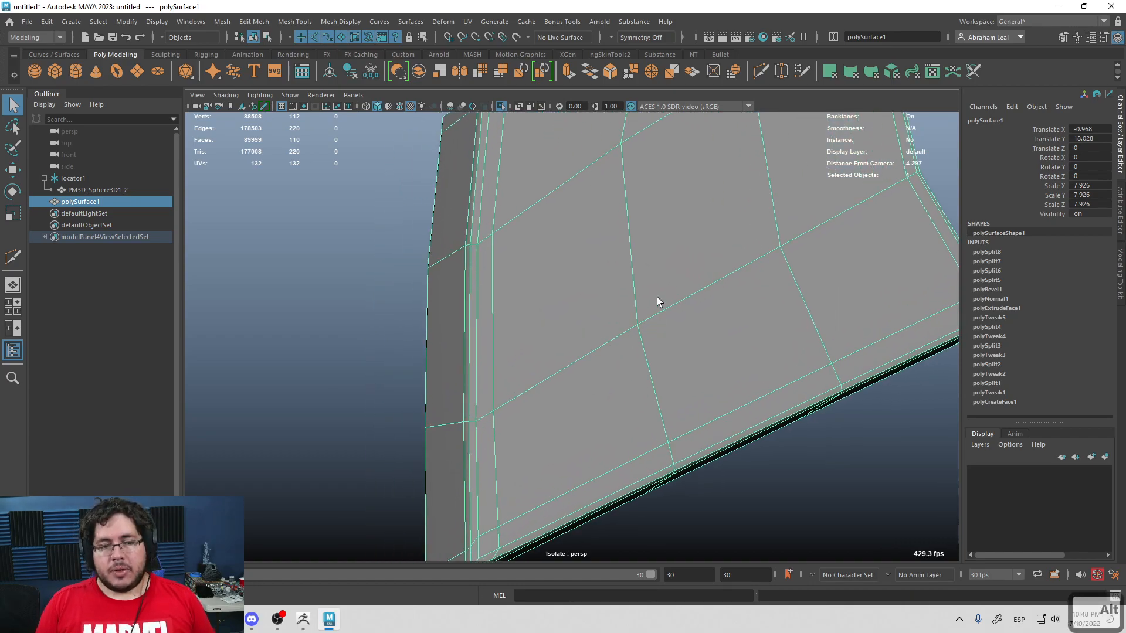
left_click_drag(575, 300, 526, 325, "alt")
right_click_drag(523, 273, 523, 305)
left_click_drag(487, 342, 776, 356)
left_click(751, 297, "ctrl")
key("ctrl+e")
left_click_drag(869, 384, 876, 382)
Step: Extrude the offset faces again and push them inward to form a recessed notch
left_click_drag(793, 376, 728, 367, "alt")
key("ctrl+e")
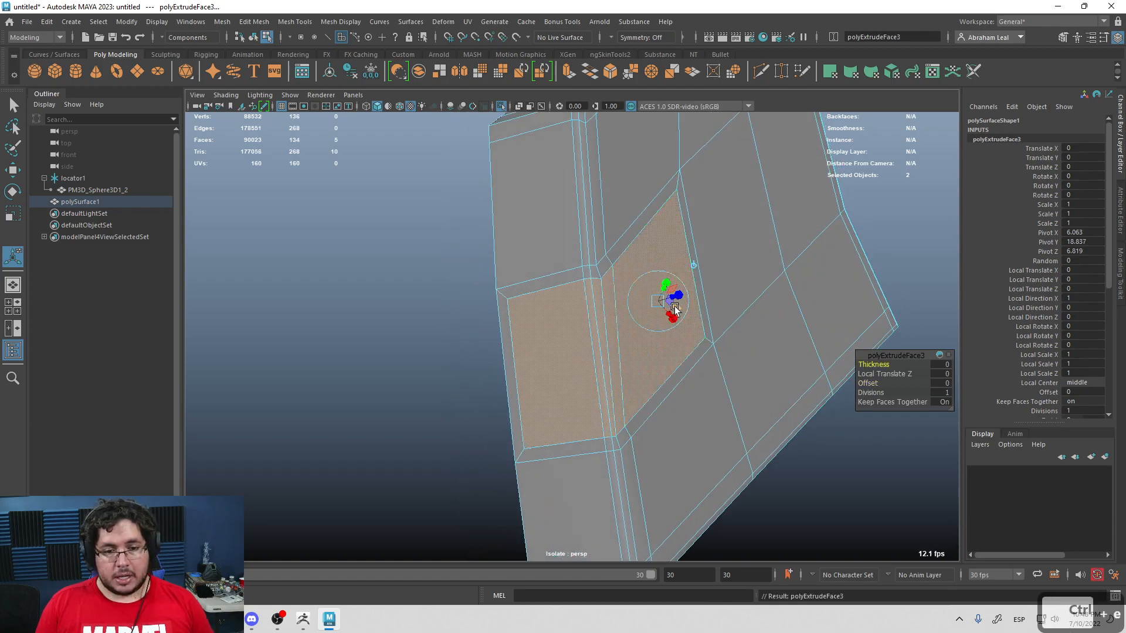
left_click_drag(671, 300, 601, 307)
Step: Preview the recessed notch smoothed, inspect its edges and return to the unsmoothed mesh
key("3")
right_click_drag(578, 318, 716, 301)
left_click(818, 298)
right_click_drag(815, 300, 732, 325, "alt")
left_click_drag(731, 325, 593, 322, "alt")
left_click(527, 326)
key("1")
middle_click_drag(498, 328, 577, 312, "alt")
right_click_drag(577, 312, 638, 286, "alt")
left_click_drag(638, 286, 729, 153, "alt")
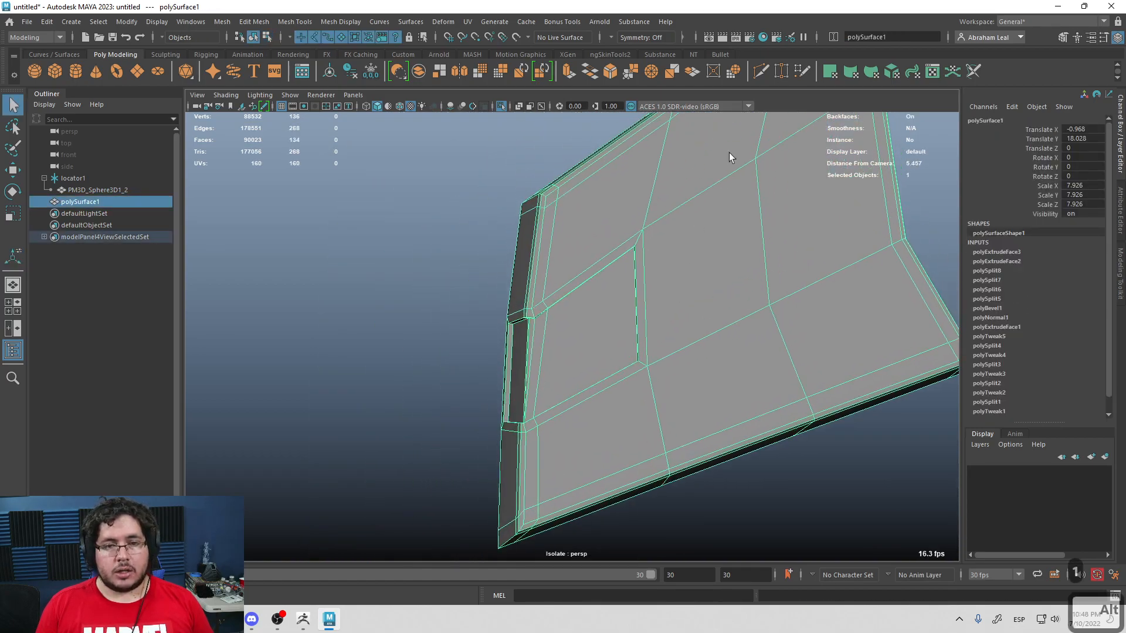
Step: Insert four supporting edge loops around the recessed notch with Multi-Cut
left_click(759, 71)
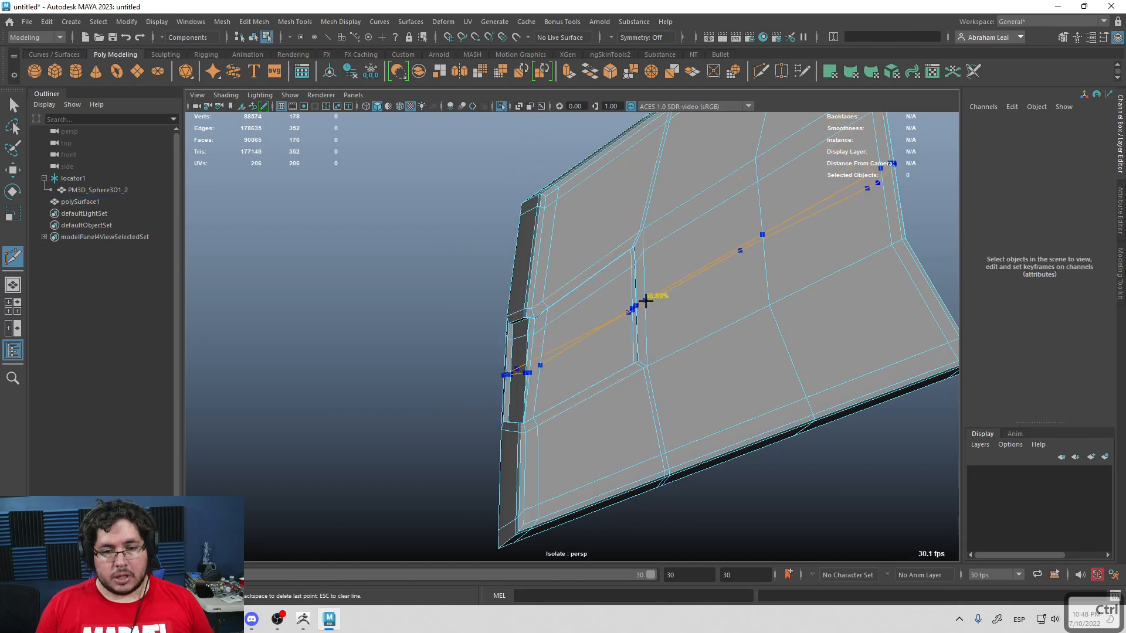
left_click(643, 352, "ctrl")
left_click_drag(573, 354, 615, 297, "alt")
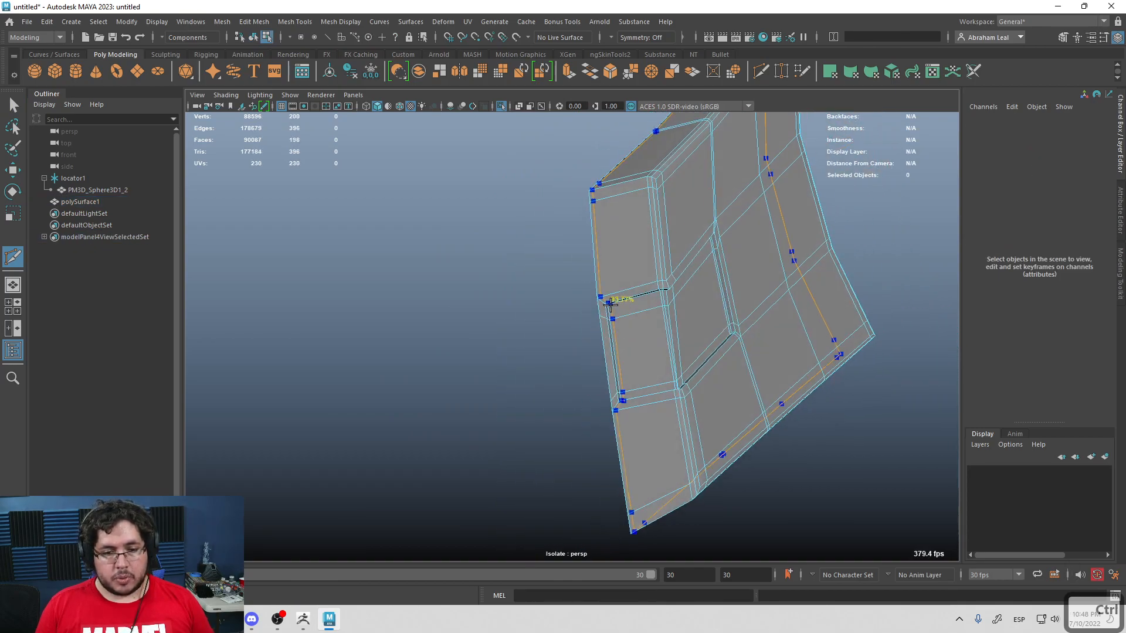
Step: Preview the notch smoothed with its supporting loops and return to the unsmoothed mesh
key("3")
key("q")
left_click(897, 235)
right_click_drag(906, 236, 868, 254, "alt")
left_click_drag(867, 254, 633, 307, "alt")
left_click(689, 269)
key("1")
Step: Try selecting edge loops along the patch's concave border and clear the selection
key("space")
right_click_drag(634, 306, 670, 340, "alt")
left_click_drag(669, 340, 563, 287, "alt")
right_click_drag(534, 269, 533, 239)
left_click(483, 274)
left_click_drag(484, 274, 574, 362, "alt")
double_click(482, 264, "shift")
left_click_drag(482, 264, 567, 280, "alt")
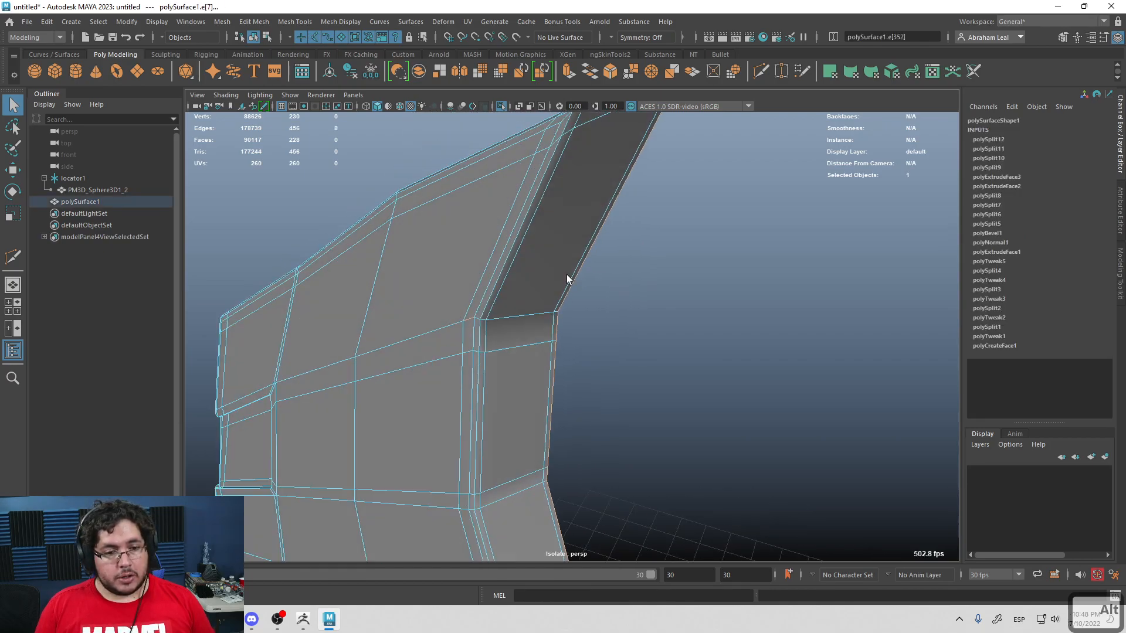
left_click(641, 305)
Step: Select the edge loop at the upper corner of the patch's concave border and reposition it with Slide Edge
double_click(464, 319)
left_click_drag(464, 319, 689, 271, "alt")
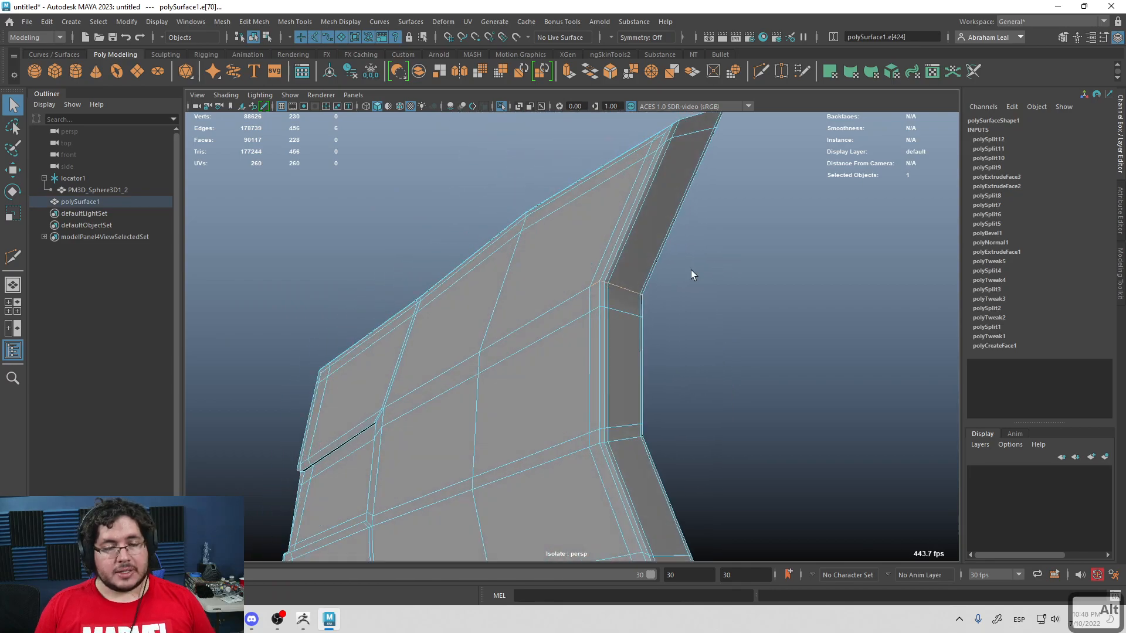
left_click(298, 22)
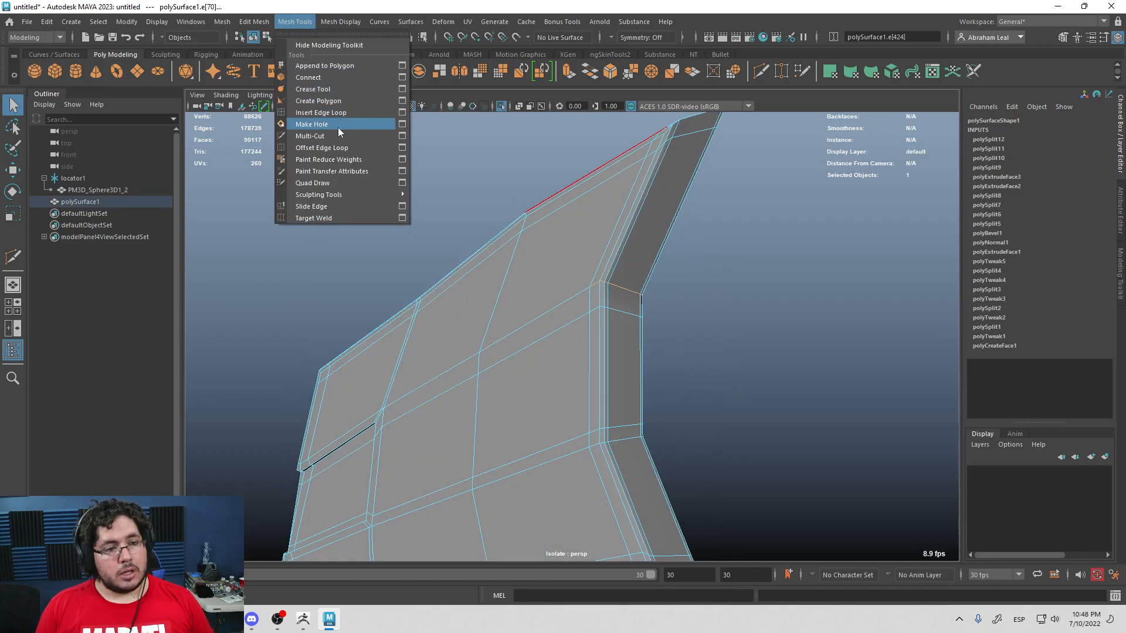
left_click(312, 207)
middle_click_drag(651, 252, 557, 220)
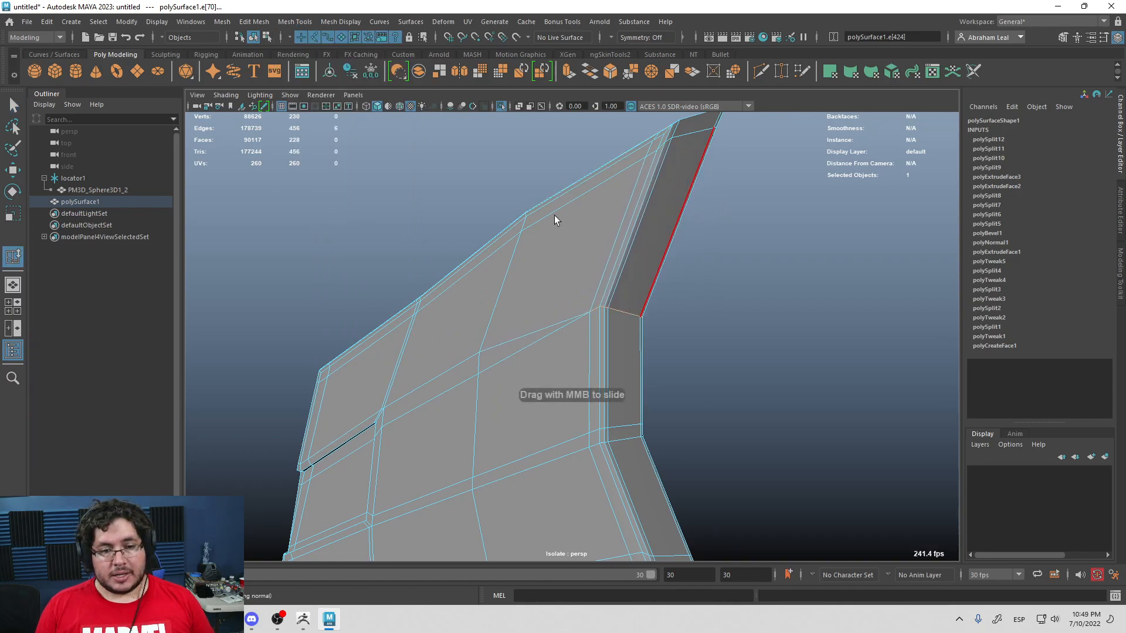
middle_click_drag(501, 277, 668, 341)
left_click_drag(734, 322, 572, 293, "alt")
Step: Add the neighbouring loop at the concave corner to the edge selection and slide it slightly
left_click_drag(506, 311, 591, 304, "alt")
left_click(607, 319)
double_click(588, 303, "shift")
middle_click_drag(589, 303, 568, 298)
left_click_drag(556, 304, 628, 282, "alt")
right_click_drag(628, 282, 574, 258, "alt")
Step: Preview the patch smoothed and examine the concave corner, borders and notch from several angles
key("3")
left_click(630, 247)
left_click_drag(630, 247, 651, 245, "alt")
right_click_drag(651, 245, 546, 254, "alt")
middle_click_drag(613, 311, 599, 293, "alt")
right_click_drag(634, 346, 667, 354, "alt")
middle_click_drag(528, 364, 610, 326, "alt")
right_click_drag(540, 343, 615, 353, "alt")
left_click(566, 248)
key("1")
right_click_drag(542, 282, 431, 258, "alt")
key("3")
left_click_drag(431, 258, 599, 306, "alt")
scroll(600, 306, "down", 5)
Step: Select the smoothed patch as an object and show the full helmet around it again
left_click(597, 297)
left_click(500, 106)
right_click_drag(410, 199, 379, 263, "alt")
left_click_drag(379, 264, 732, 276, "alt")
Step: Scale the patch and move it slightly so it stands out from the helmet's surface, and deselect it
key("r")
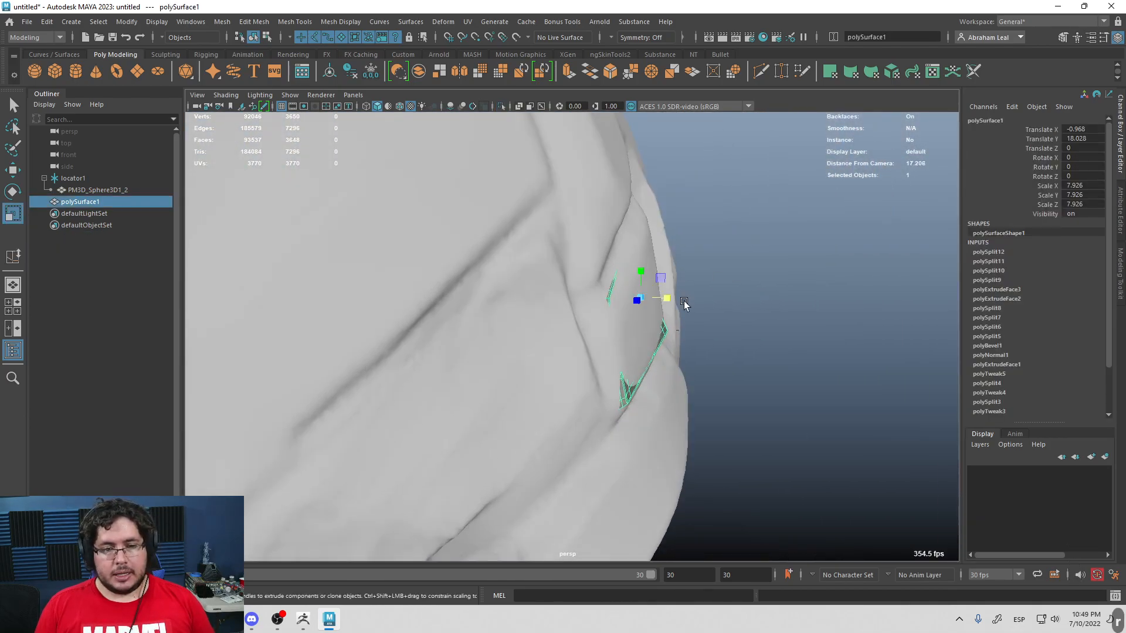
mouse_move(640, 298)
left_mouse_down()
mouse_move(687, 300)
mouse_move(675, 296)
left_mouse_up()
left_click_drag(675, 296, 671, 304, "alt")
key("w")
mouse_move(664, 299)
left_mouse_down()
mouse_move(631, 275)
mouse_move(669, 296)
left_mouse_up()
key("e")
key("w")
left_click(794, 297)
left_click_drag(794, 296, 568, 262, "alt")
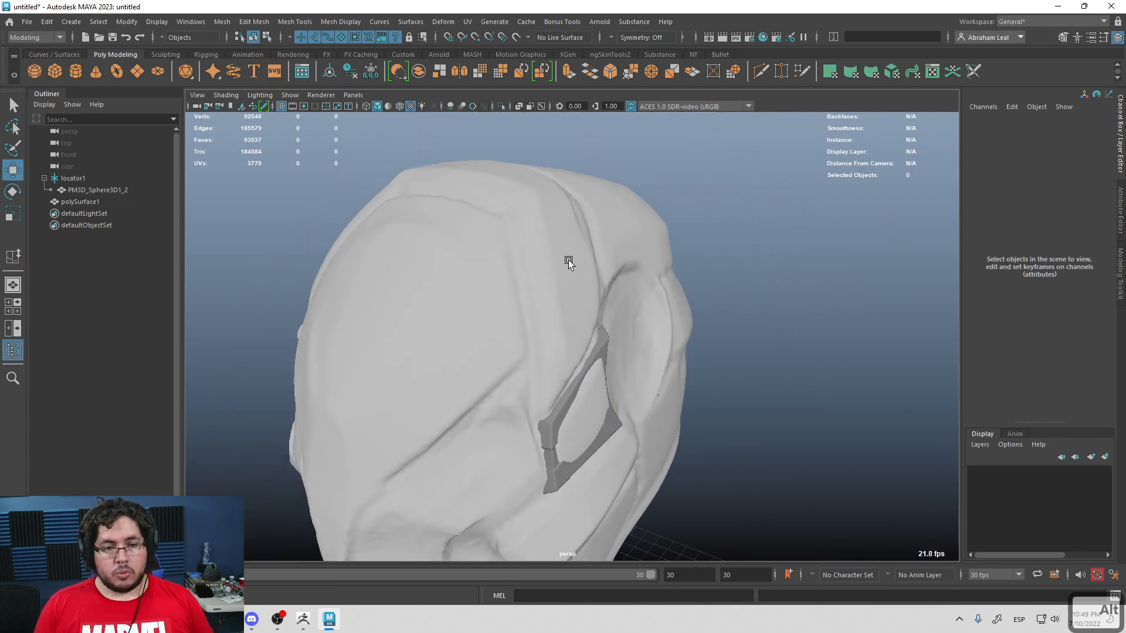
Step: Make the helmet sculpt the live surface and start Quad Draw on the band above the retopologized patch
left_click(540, 181)
left_click(515, 37)
left_click_drag(585, 189, 561, 244, "alt")
left_click_drag(550, 352, 557, 247, "alt")
left_click_drag(564, 339, 726, 128, "alt")
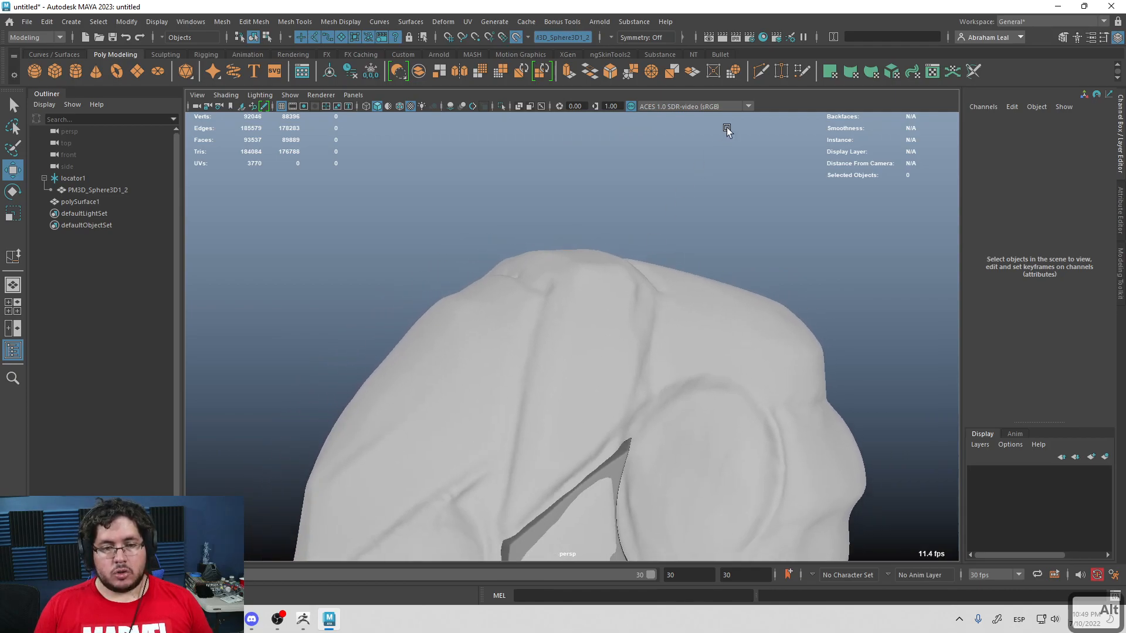
left_click(761, 71)
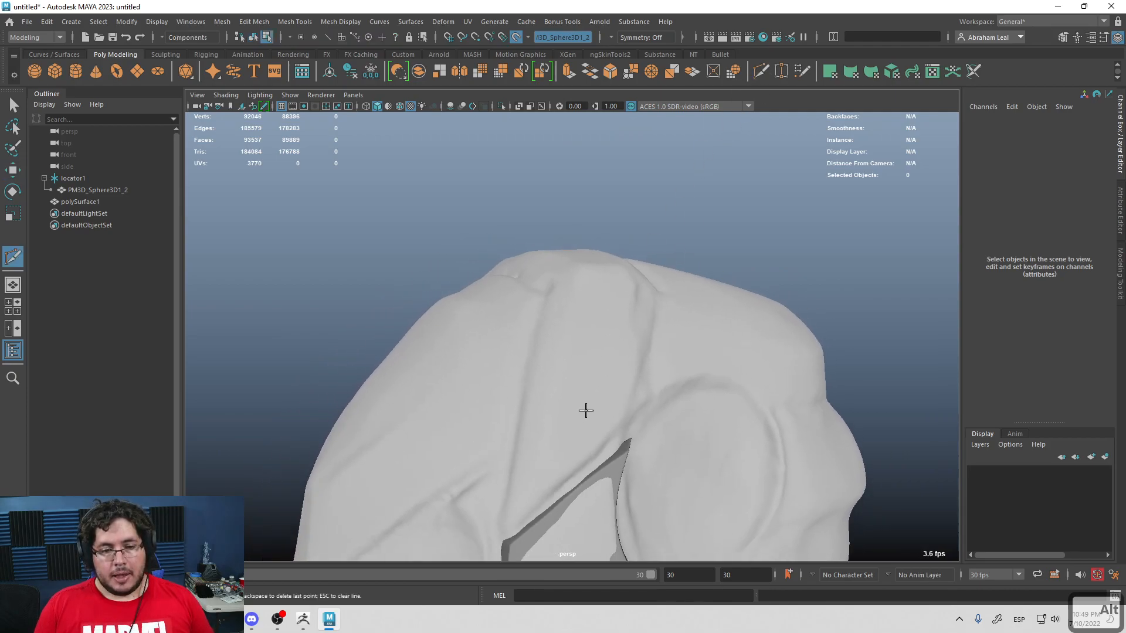
Step: Turn on modelling symmetry, trying World X and settling on Object X
left_click(616, 37)
left_click(653, 88)
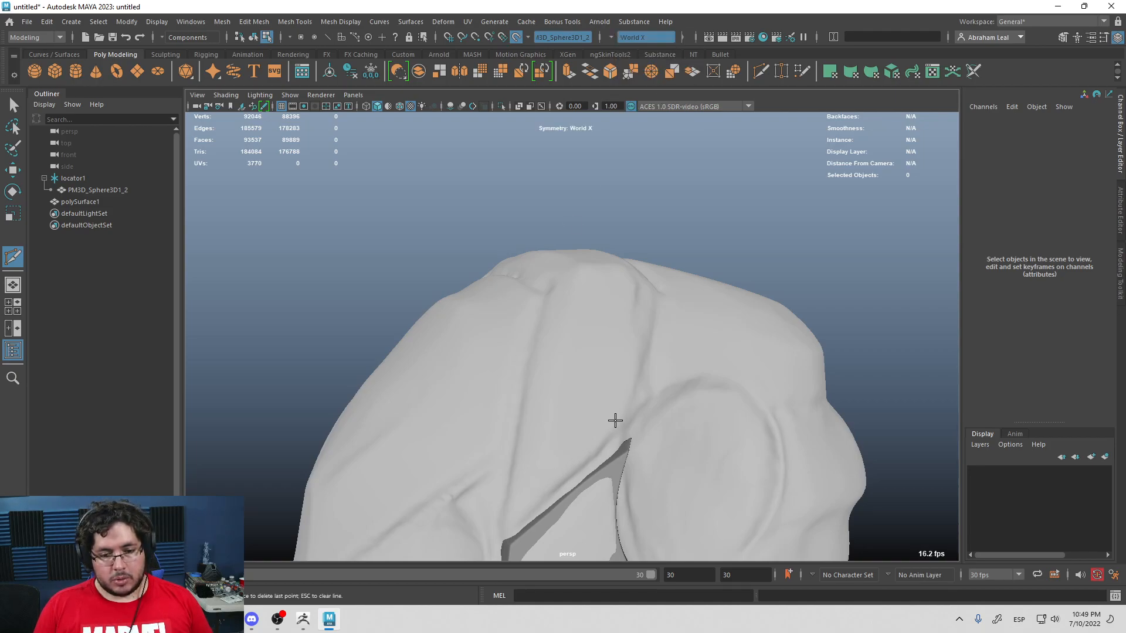
left_click_drag(613, 420, 648, 434, "alt")
right_click_drag(602, 411, 673, 112, "alt")
left_click(610, 37)
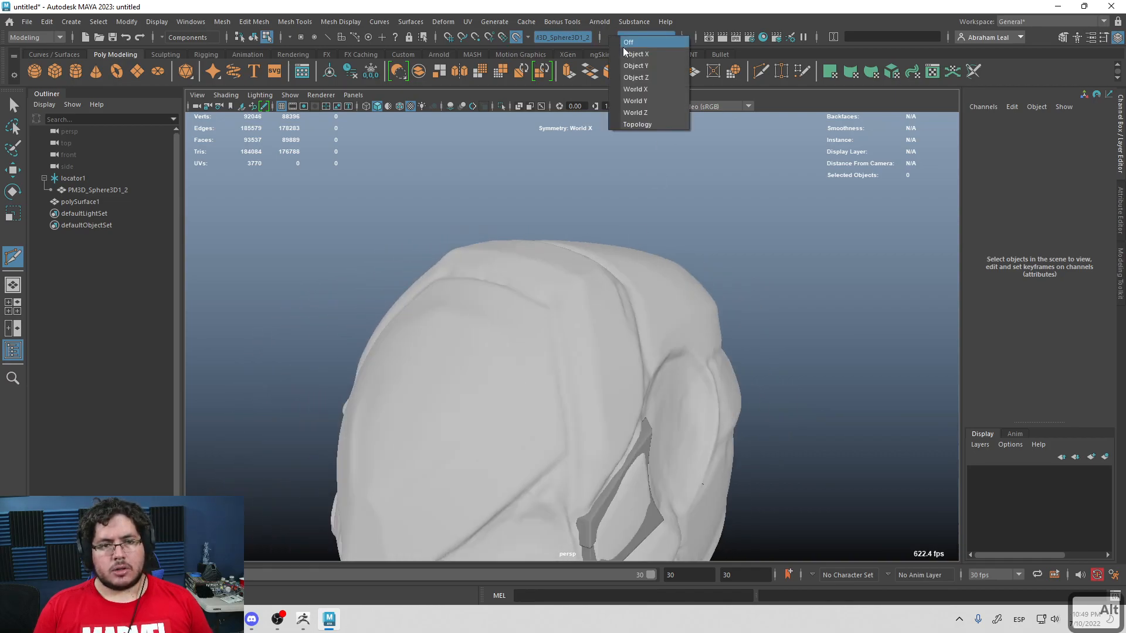
left_click(646, 54)
left_click_drag(647, 305, 649, 330, "alt")
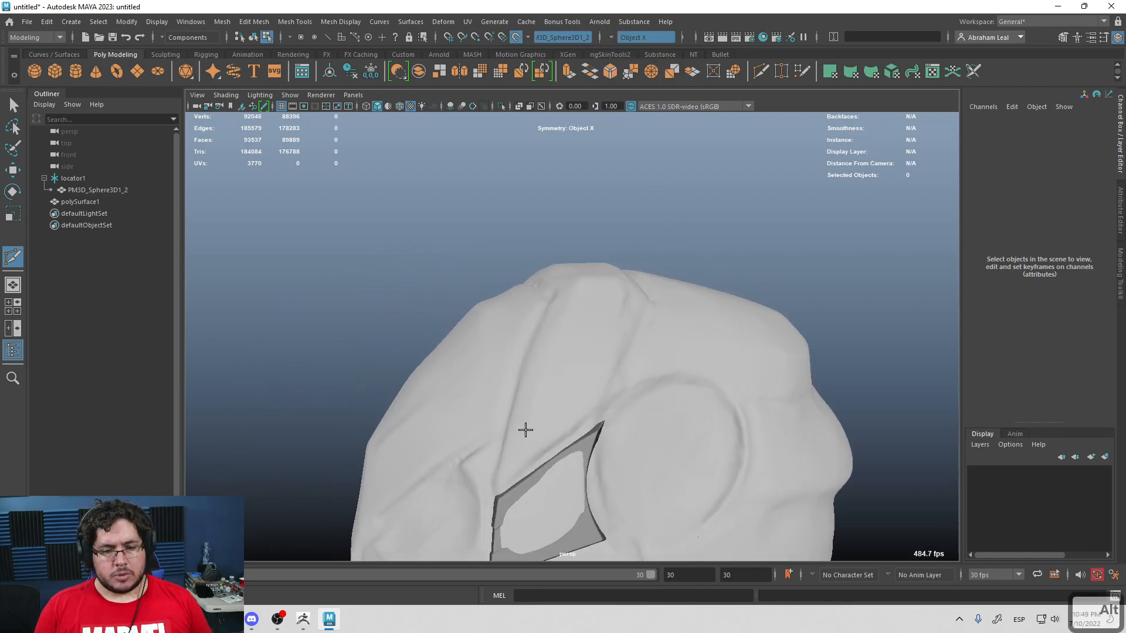
Step: Restart Quad Draw and undo the stray points placed on the helmet's side band
key("q")
left_click_drag(586, 347, 593, 340, "alt")
mouse_move(691, 251)
left_mouse_down("alt")
mouse_move(613, 309)
mouse_move(674, 235)
left_mouse_up("alt")
key("y")
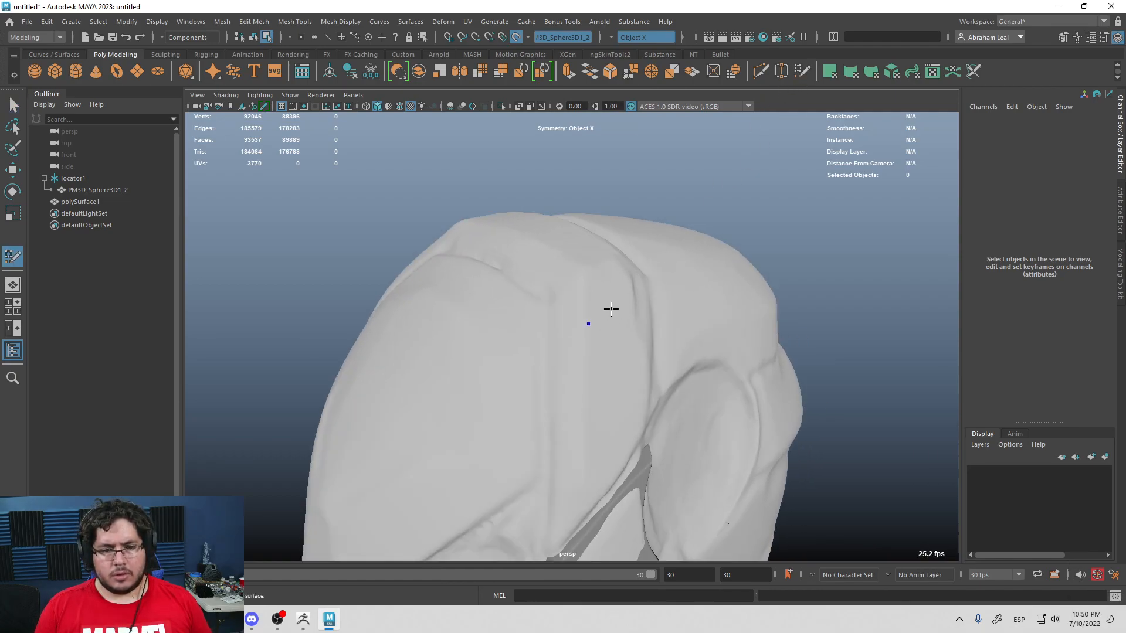
key("ctrl+z")
key("ctrl+z")
Step: Place points and fill mirrored quads up the side band, starting just above the existing patch
left_click(547, 467)
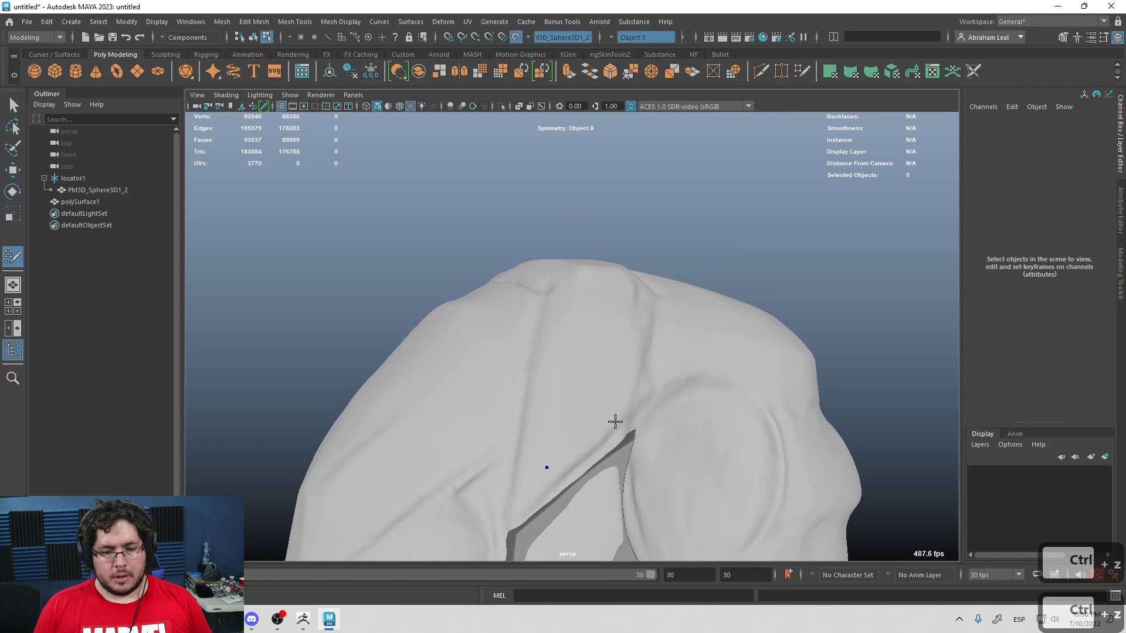
left_click(561, 383)
left_click(578, 402, "shift")
mouse_move(578, 402)
left_mouse_down("alt")
mouse_move(568, 369)
mouse_move(590, 293)
mouse_move(608, 372)
mouse_move(568, 303)
left_mouse_up("alt")
left_click(567, 365)
left_click(612, 353)
left_click(601, 370, "shift")
left_click(638, 274)
left_click(616, 302, "shift")
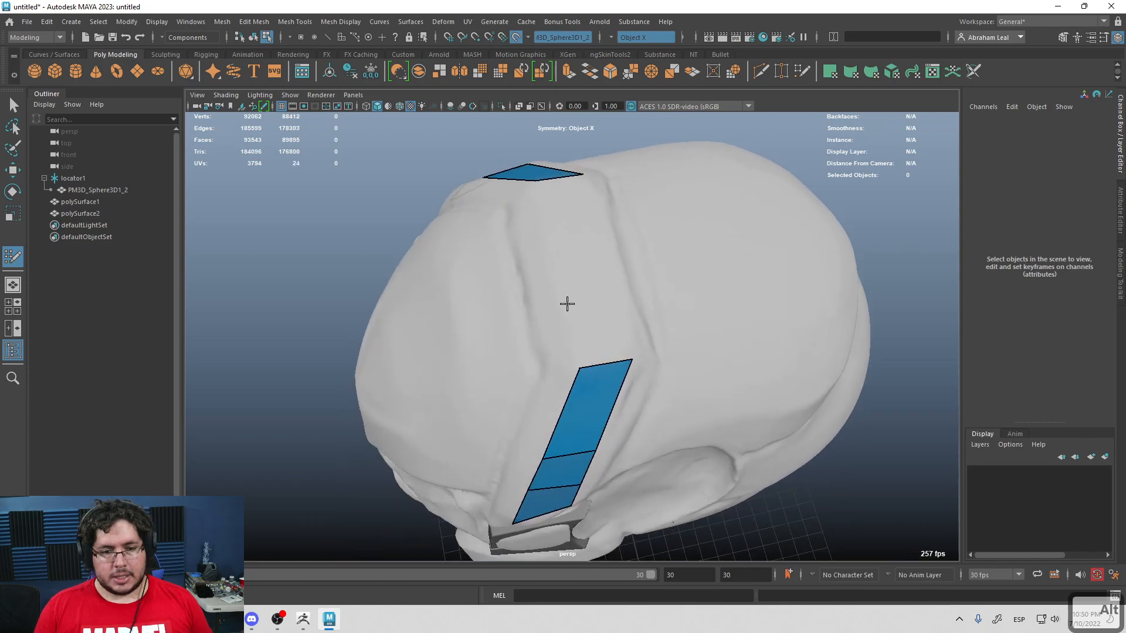
Step: Fill the remaining quads across the helmet's crown to join both mirrored halves of the band strip
left_click(619, 292)
left_click(607, 333, "shift")
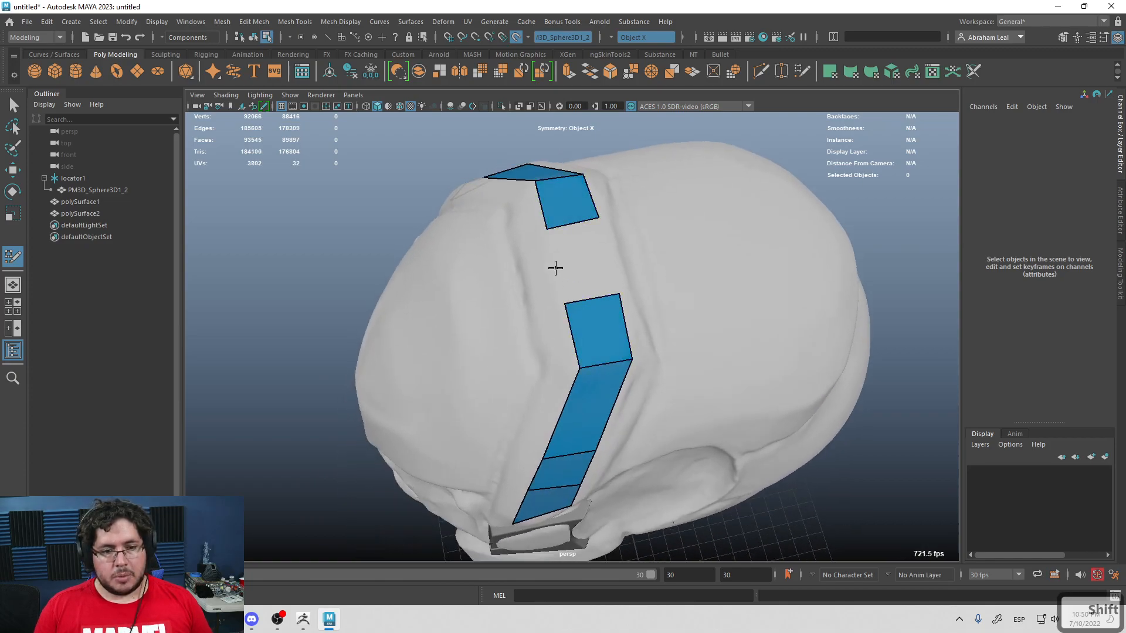
left_click(607, 256, "shift")
left_click_drag(603, 271, 563, 299, "alt")
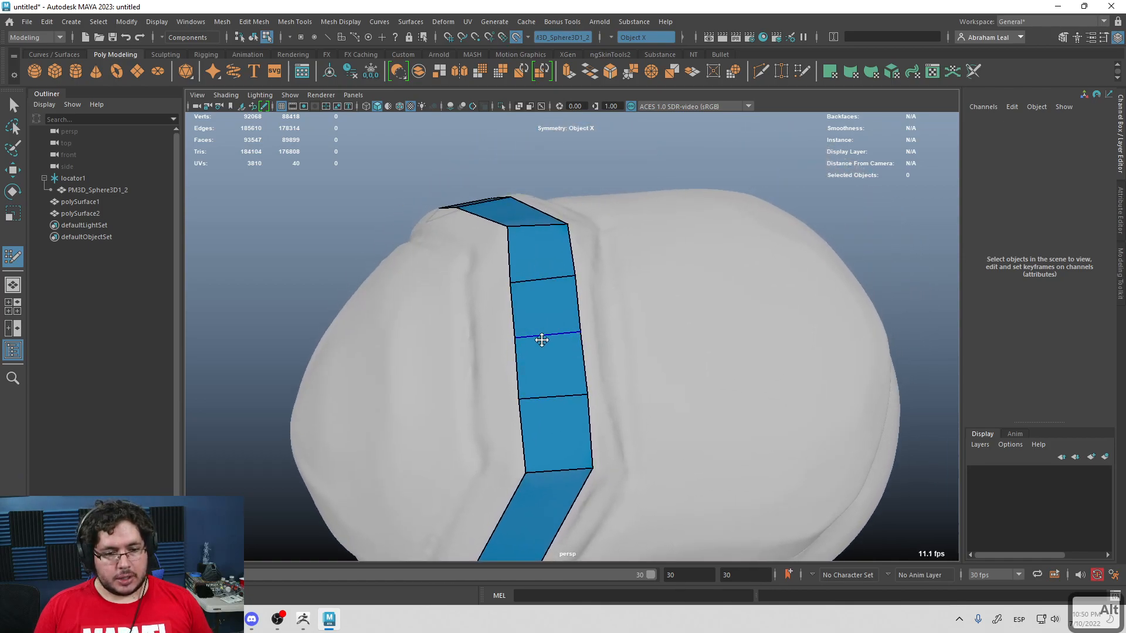
left_click_drag(539, 342, 568, 306, "alt")
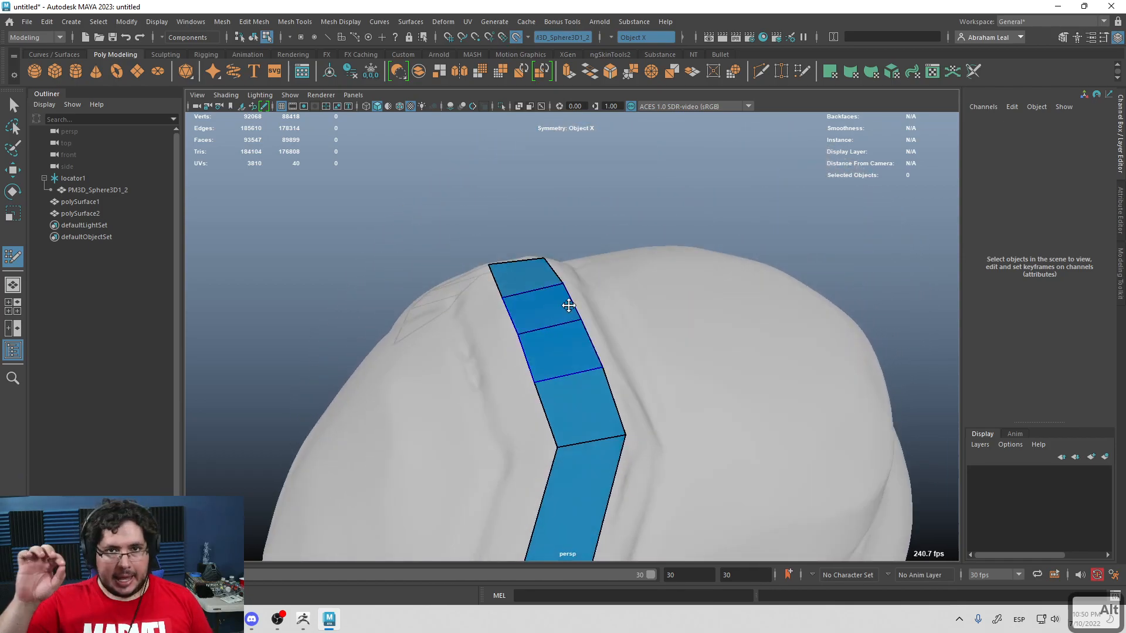
left_click_drag(568, 306, 626, 379, "alt")
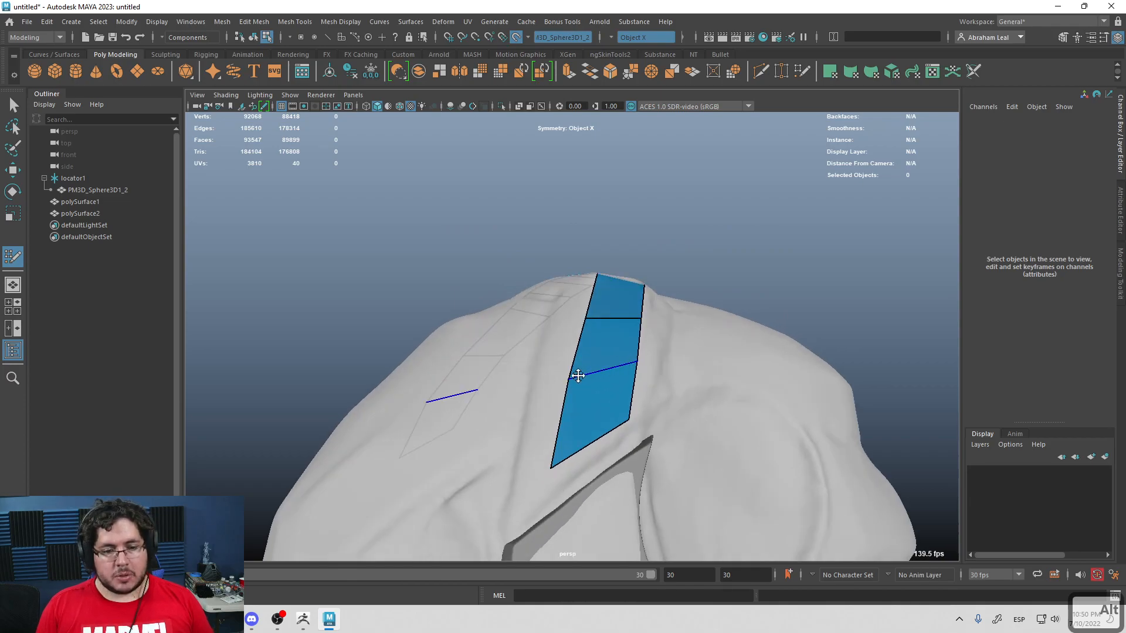
Step: Lower the corner at the strip's end and add a second column of quads down its side facing the large smooth panel
left_click(577, 378, "ctrl")
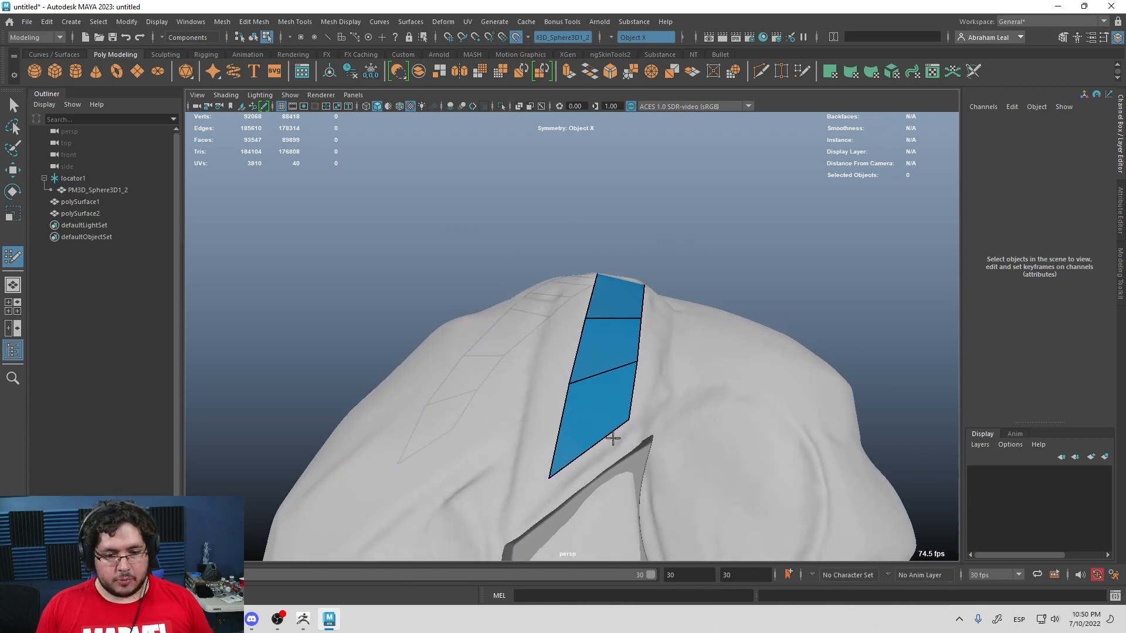
left_click_drag(623, 422, 635, 362, "alt")
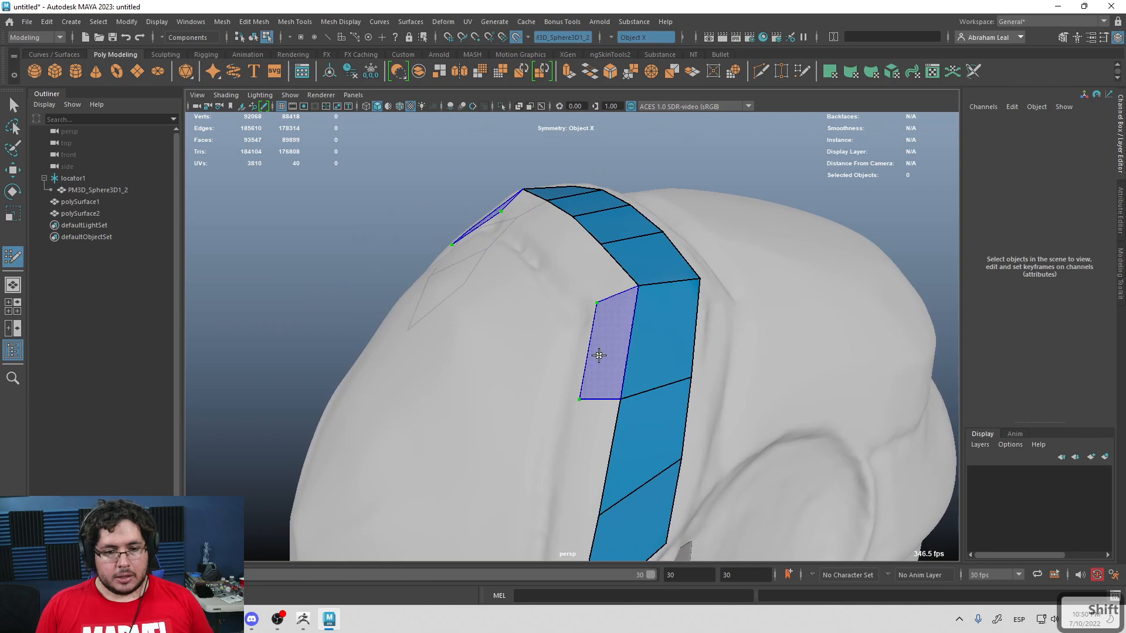
left_click(581, 388, "shift")
left_click_drag(581, 388, 645, 336, "alt")
left_click(612, 404, "shift")
left_click_drag(624, 422, 621, 455, "alt")
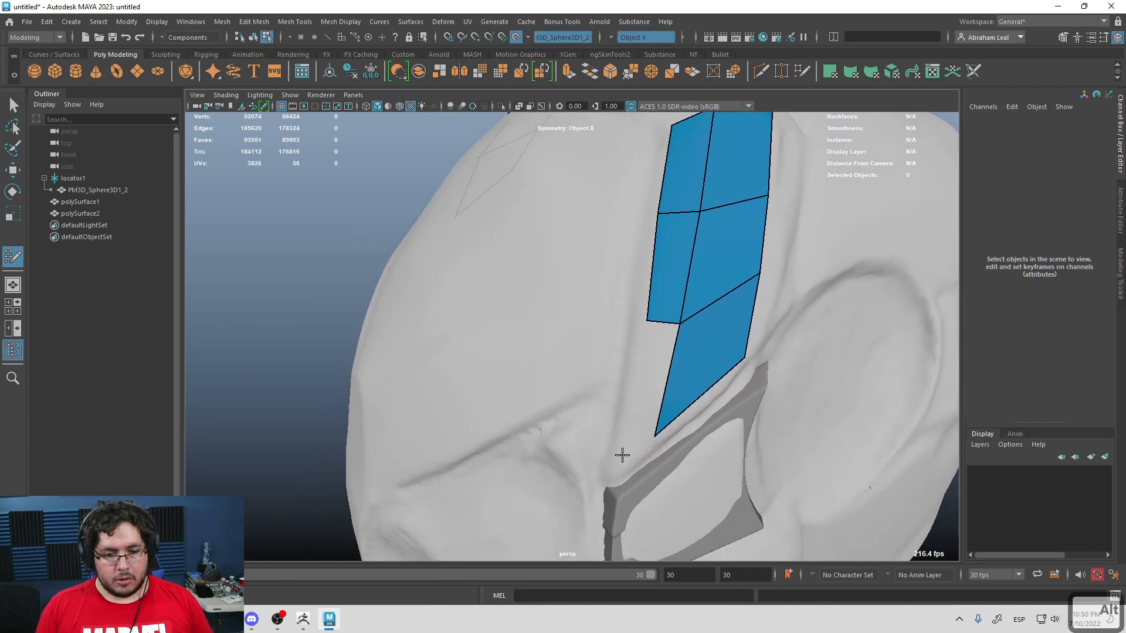
left_click(637, 417, "shift")
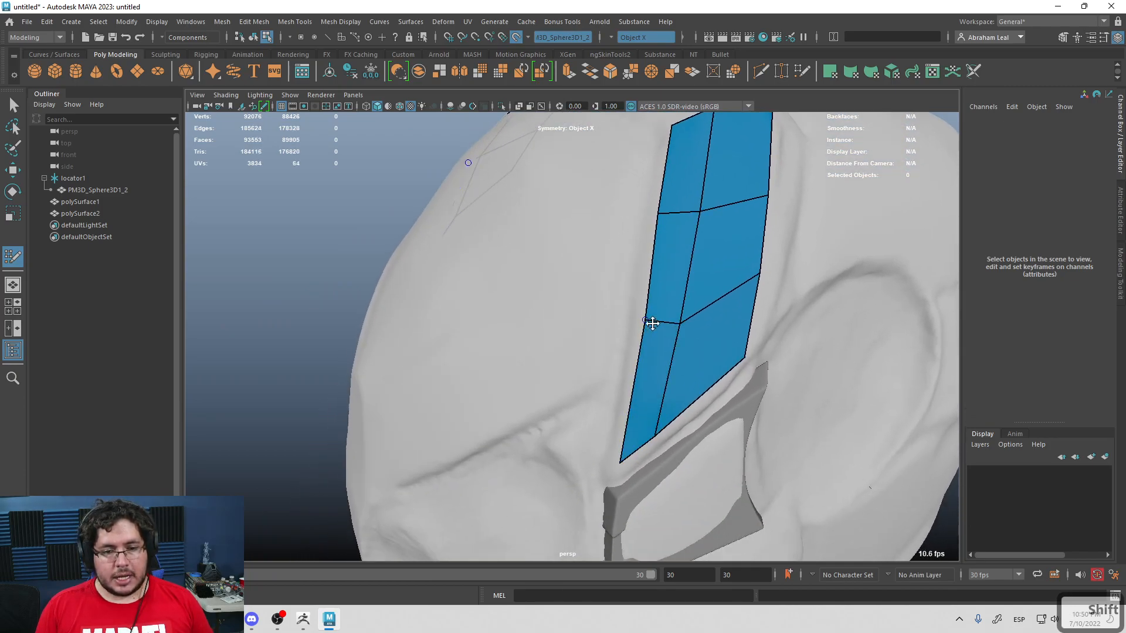
Step: Continue the second row of quads over the crown along the strip's edge facing the large smooth panel
left_click_drag(648, 323, 652, 308, "alt")
left_click_drag(644, 265, 642, 346, "alt")
left_click(613, 309, "shift")
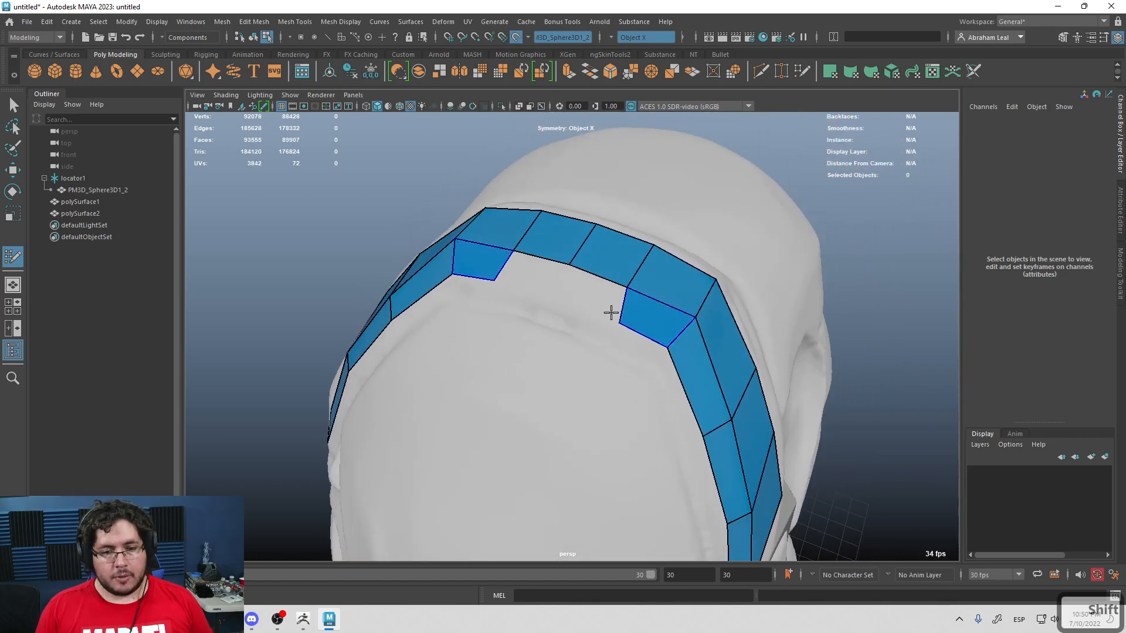
left_click(571, 287, "shift")
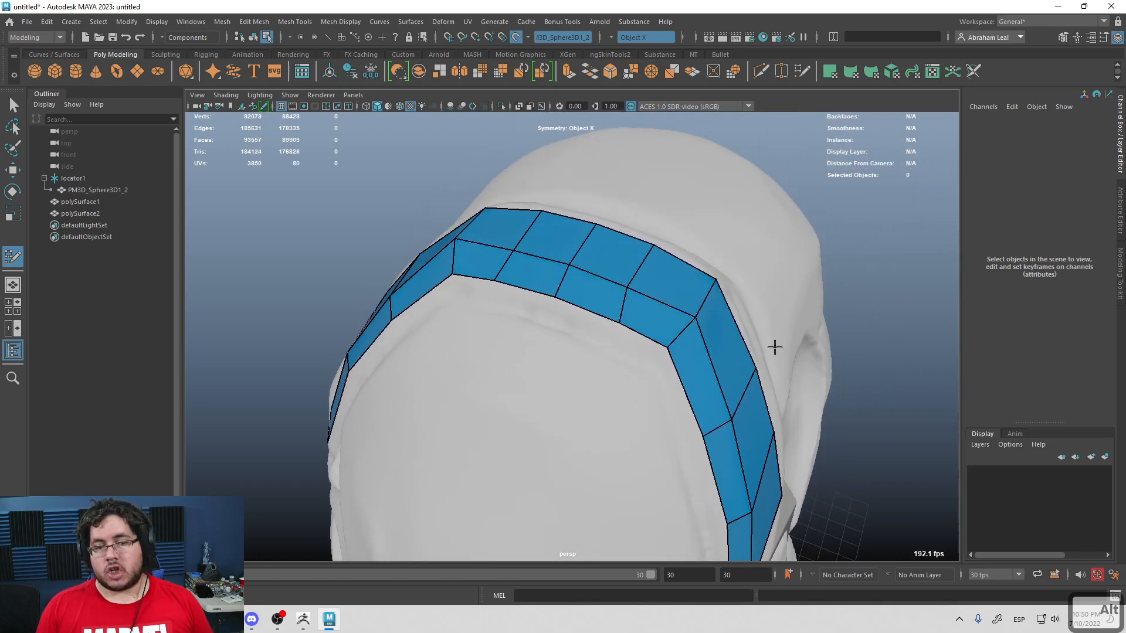
Step: Switch to Paint and sketch an angled corner strip with a diagonal edge at the corner, undoing the extra inner line
left_click_drag(776, 347, 639, 317, "alt")
key("super")
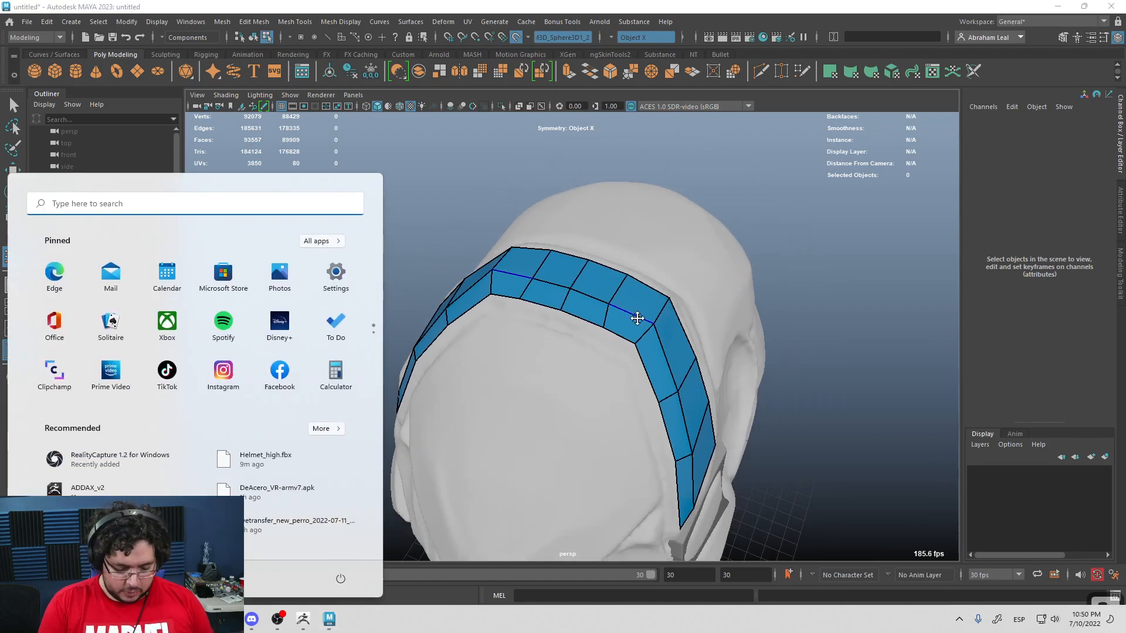
type("paint")
key("Return")
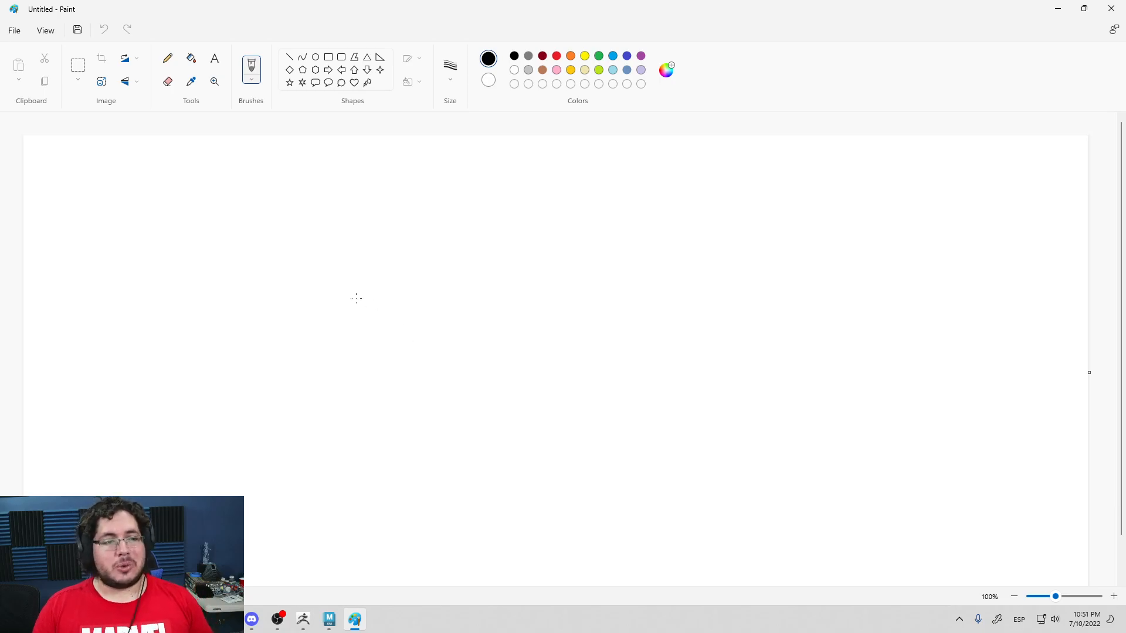
key("ctrl+z")
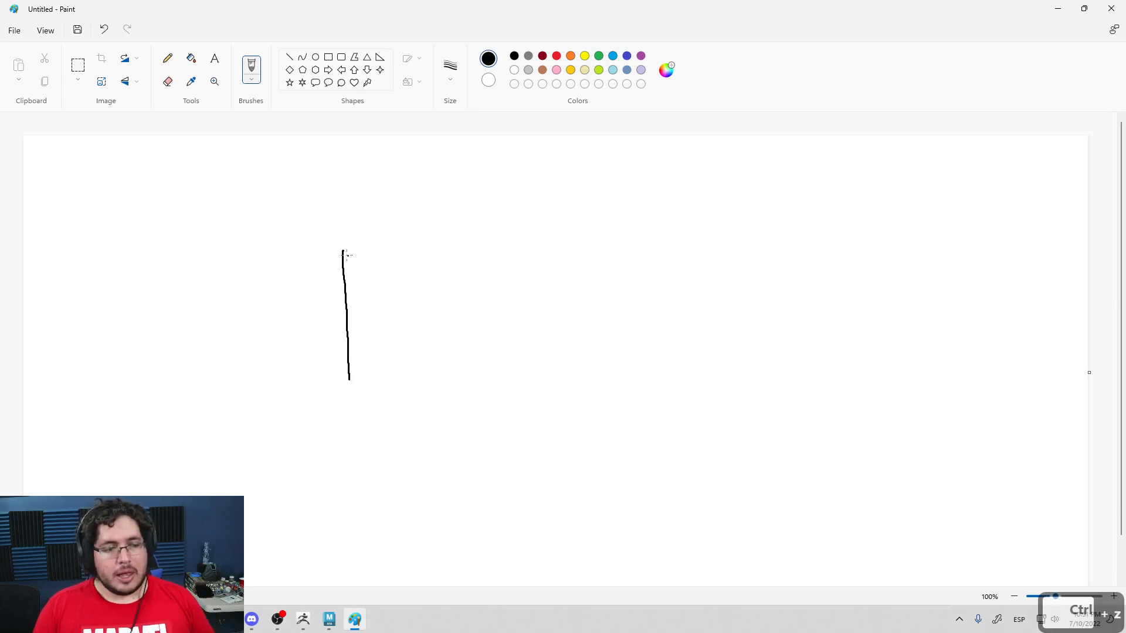
left_click_drag(345, 251, 440, 306)
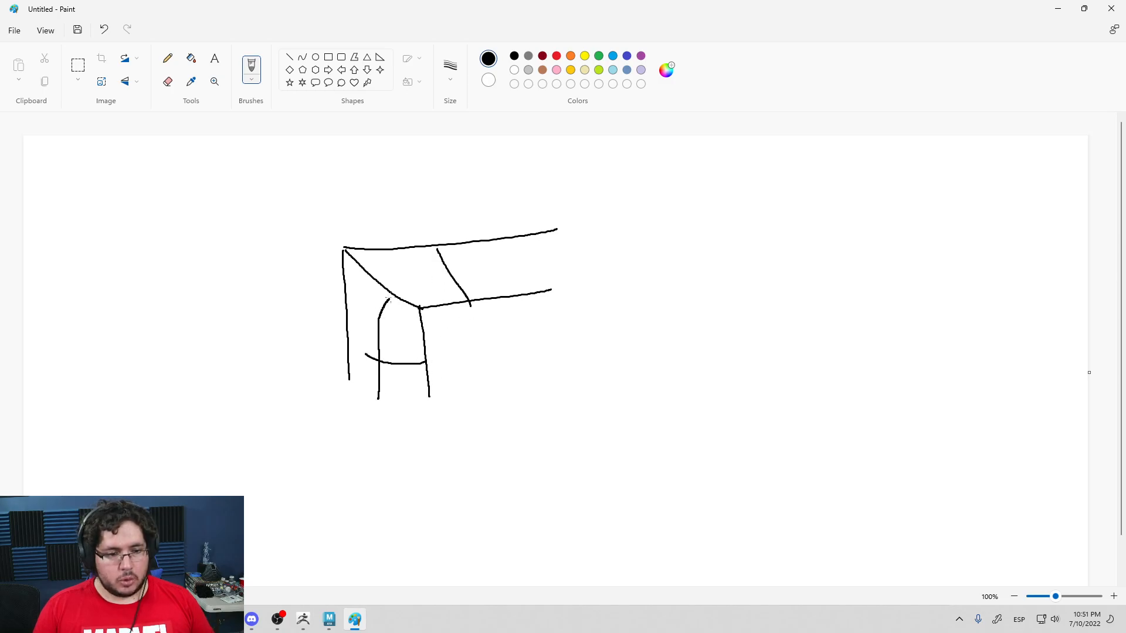
left_click_drag(437, 286, 441, 299)
key("ctrl+z")
key("ctrl+z")
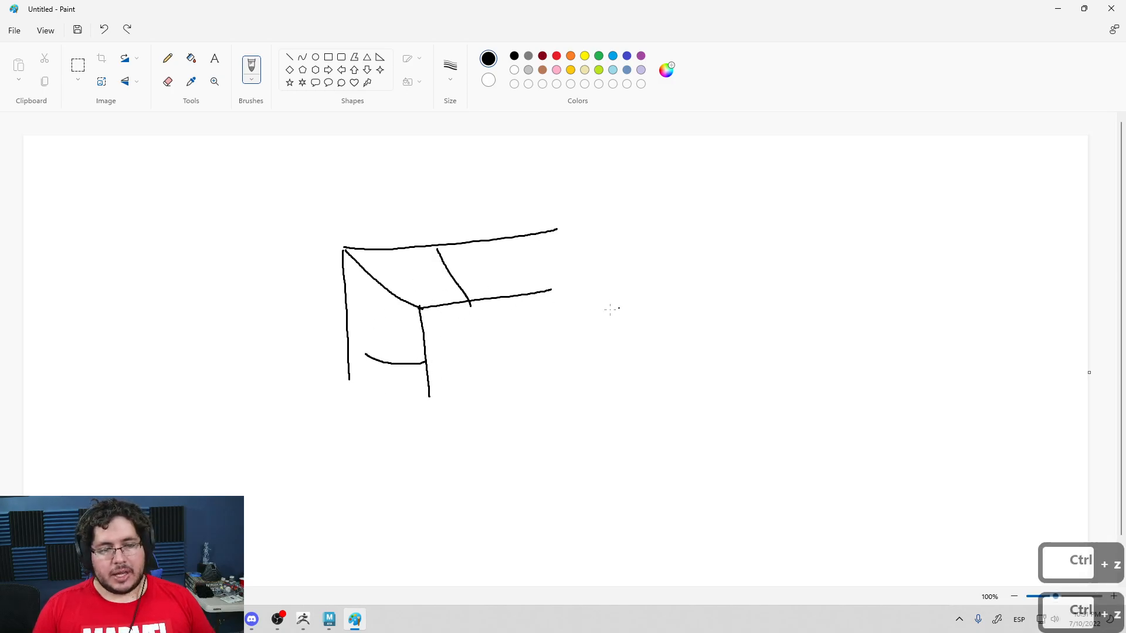
Step: Sketch an arrow to a curved strip with cross edges, plus a square-gridded corner and a smaller nested corner for comparison
mouse_move(859, 239)
left_mouse_down()
mouse_move(721, 390)
mouse_move(713, 470)
left_mouse_up()
key("ctrl+z")
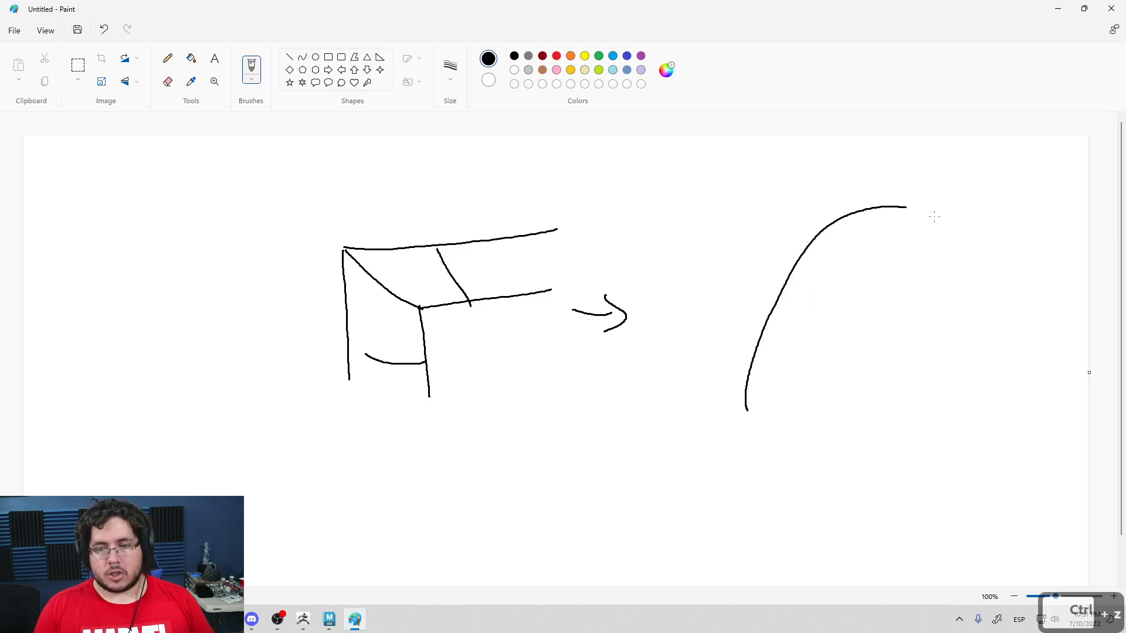
left_click_drag(941, 241, 829, 435)
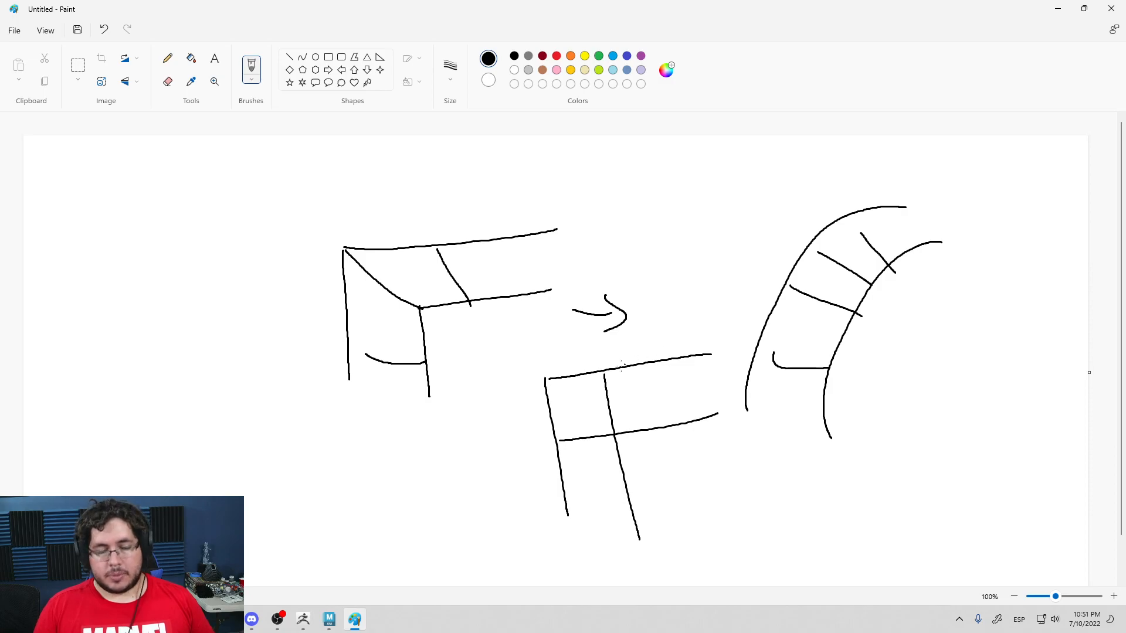
mouse_move(693, 516)
left_mouse_down()
mouse_move(694, 540)
mouse_move(692, 468)
left_mouse_up()
key("ctrl+z")
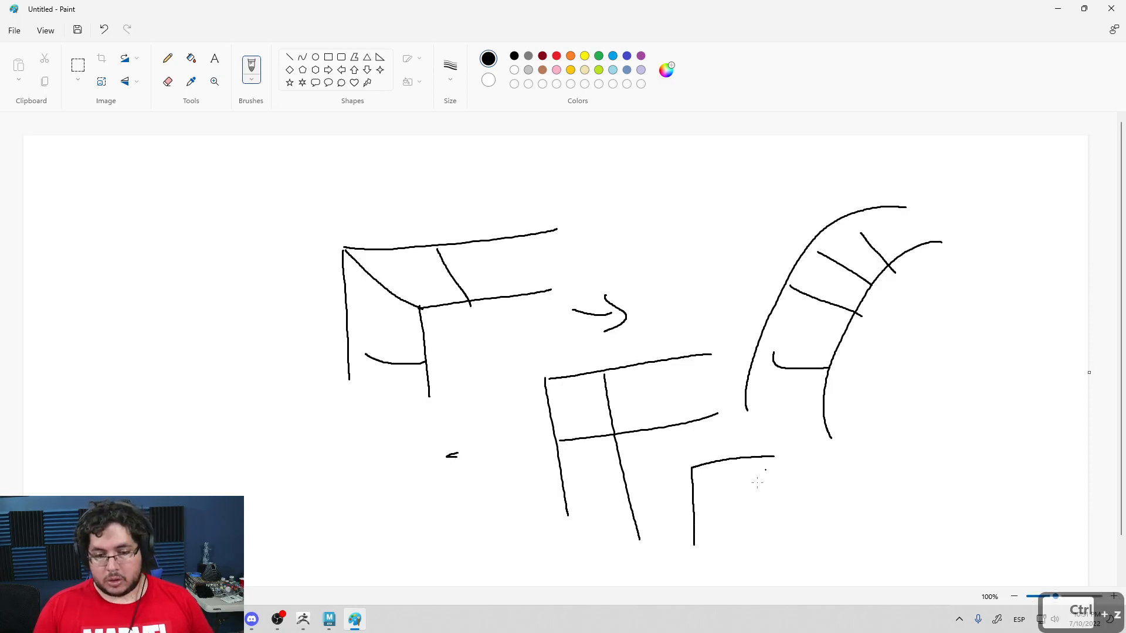
left_click_drag(767, 492, 729, 537)
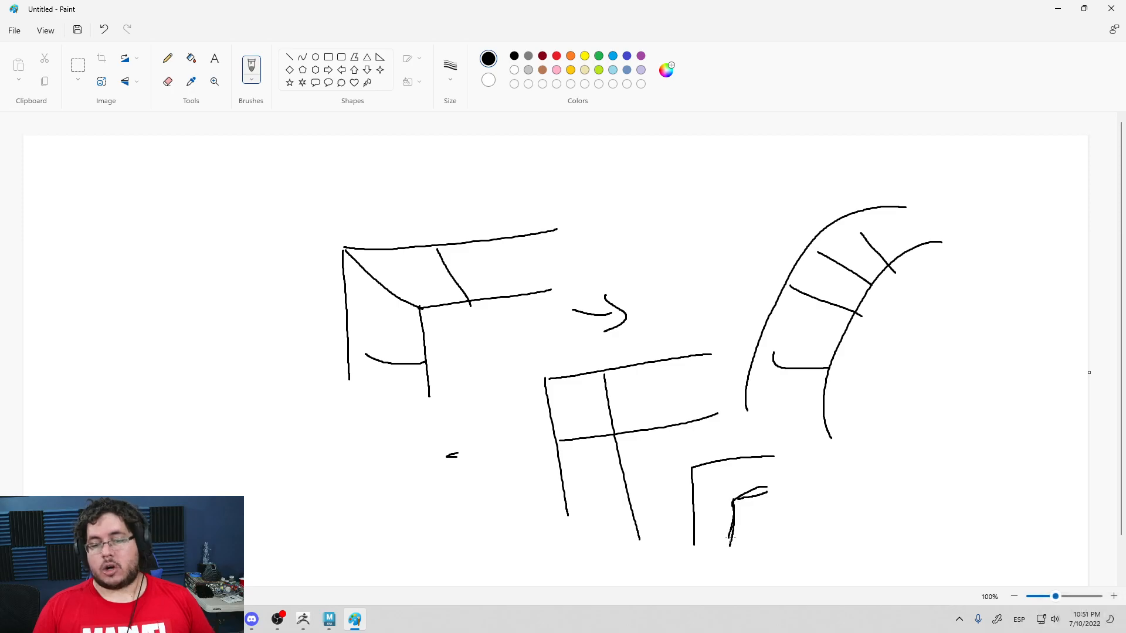
Step: Return to Maya and add a row of quads along the band strip's opposite edge, from the patch up over the crown
left_click(1056, 9)
mouse_move(694, 292)
left_mouse_down("alt")
mouse_move(631, 402)
mouse_move(603, 387)
mouse_move(572, 447)
left_mouse_up("alt")
left_click(589, 401)
left_click(573, 425, "shift")
left_click(606, 364, "shift")
mouse_move(645, 334)
left_mouse_down("alt")
mouse_move(620, 388)
mouse_move(585, 404)
mouse_move(606, 410)
left_mouse_up("alt")
left_click(652, 354)
left_click(621, 374, "shift")
left_click(599, 380, "shift")
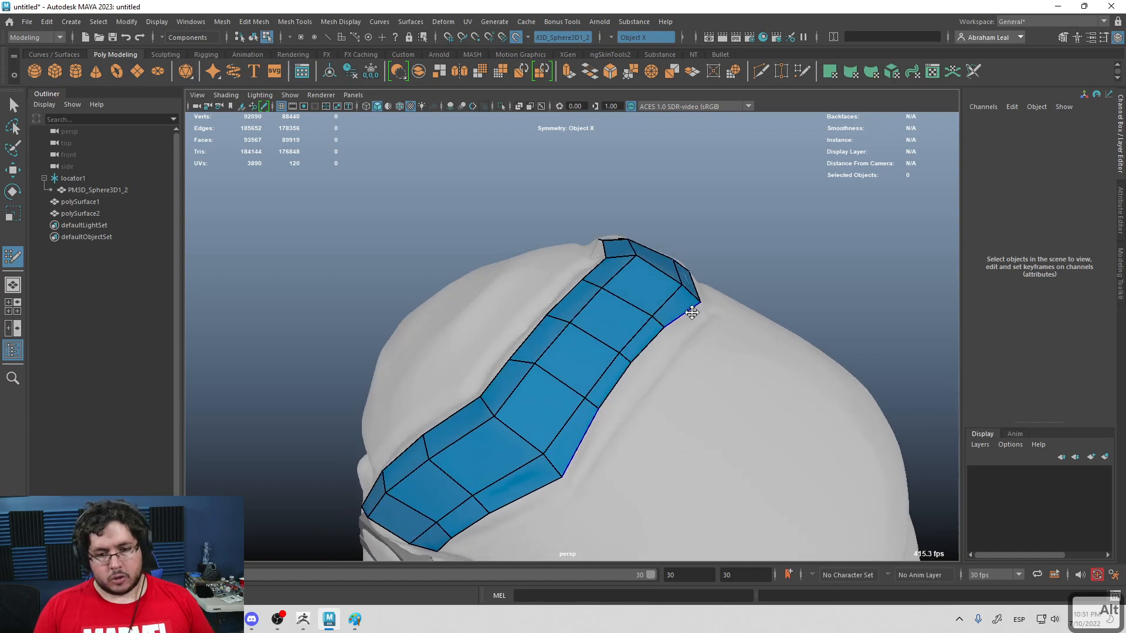
Step: Select the finished band strip as an object, isolate it, turn off the live surface and frame the strip
mouse_move(594, 482)
left_mouse_down("alt")
mouse_move(692, 439)
mouse_move(778, 252)
left_mouse_up("alt")
key("q")
left_click(665, 320)
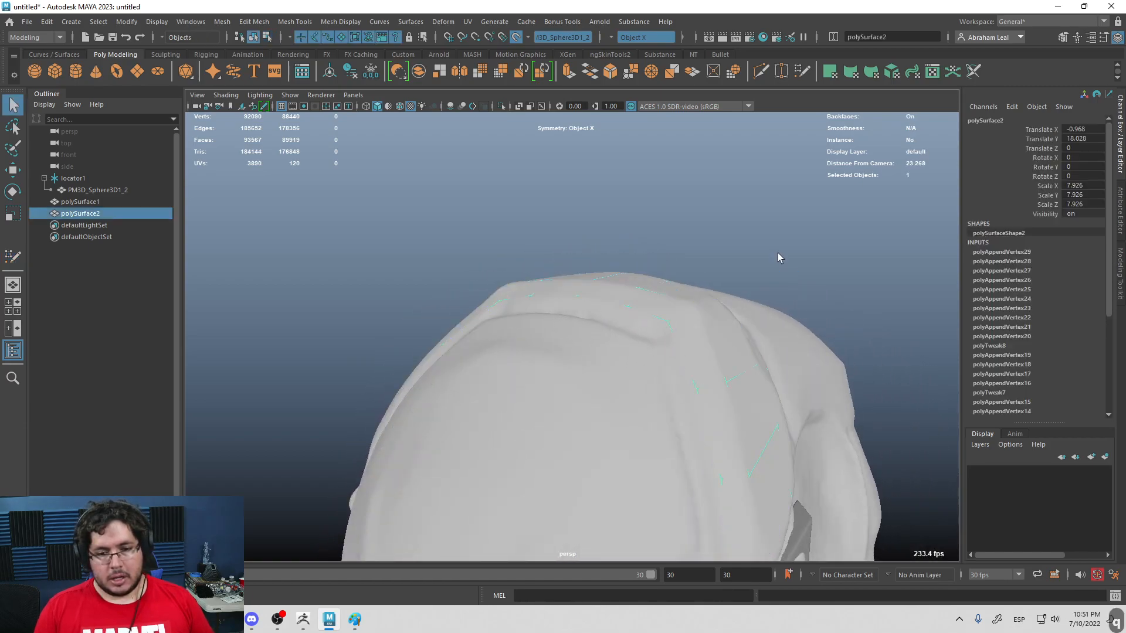
left_click(501, 106)
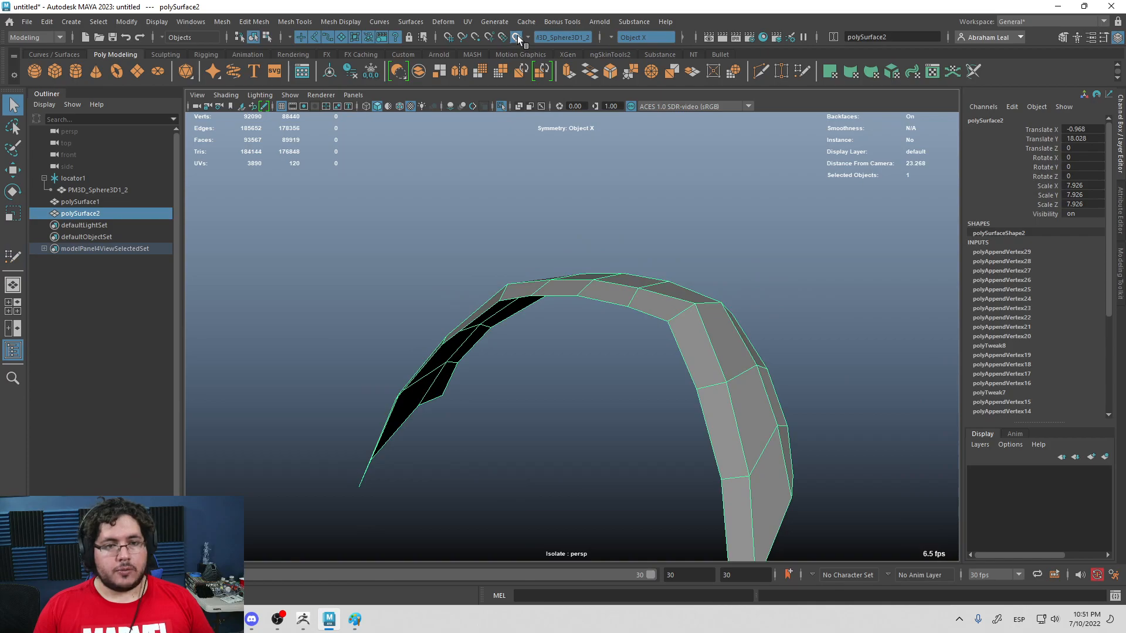
left_click(516, 37)
key("f")
left_click_drag(626, 176, 610, 264, "alt")
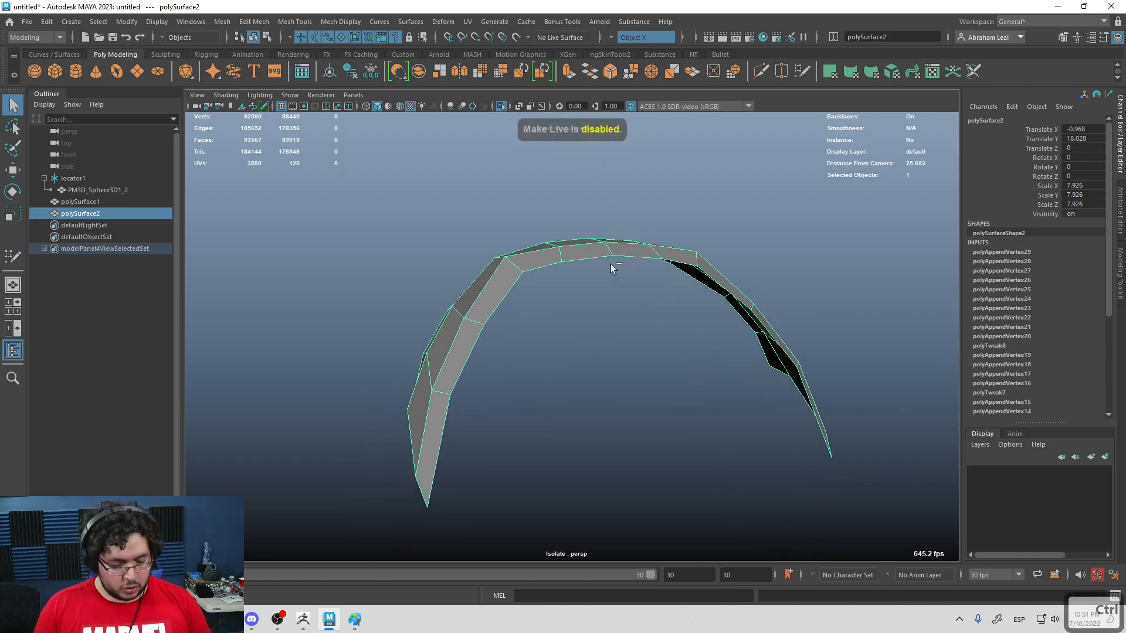
Step: Extrude all faces of the isolated band strip with a local Z offset of -1.056, and undo that offset
key("ctrl+e")
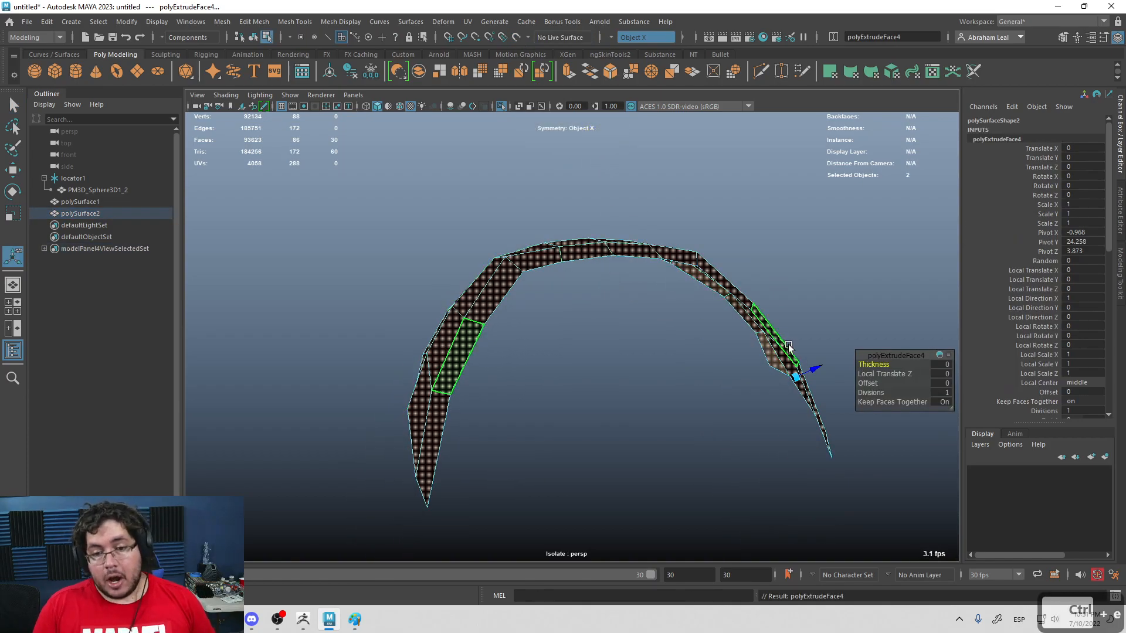
left_click_drag(814, 368, 653, 221)
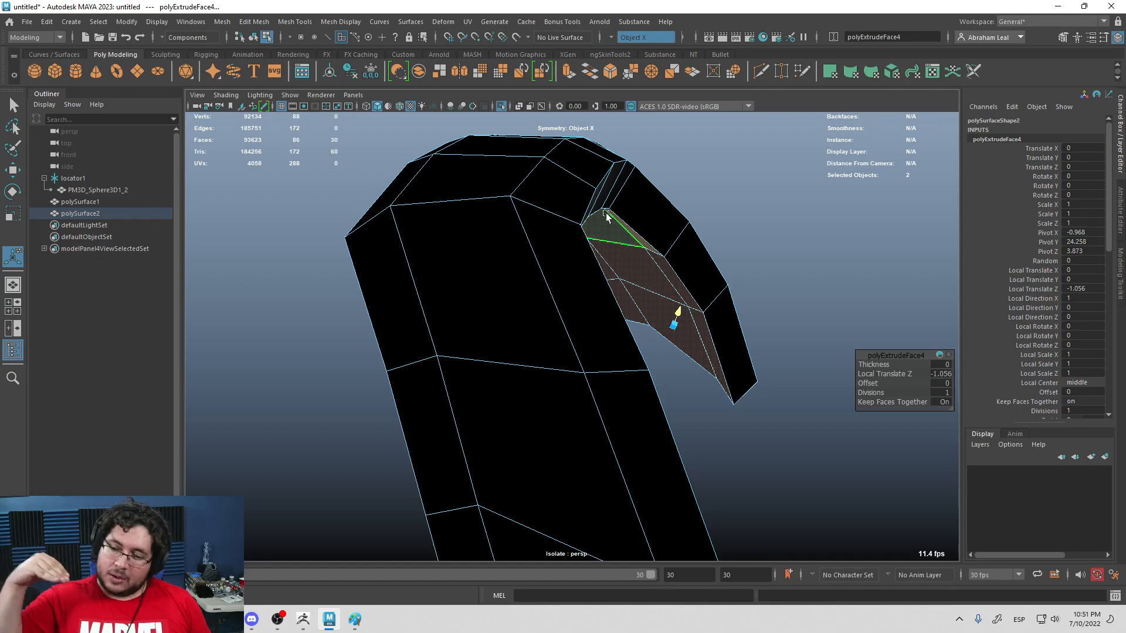
key("ctrl+z")
left_click_drag(656, 228, 634, 268, "alt")
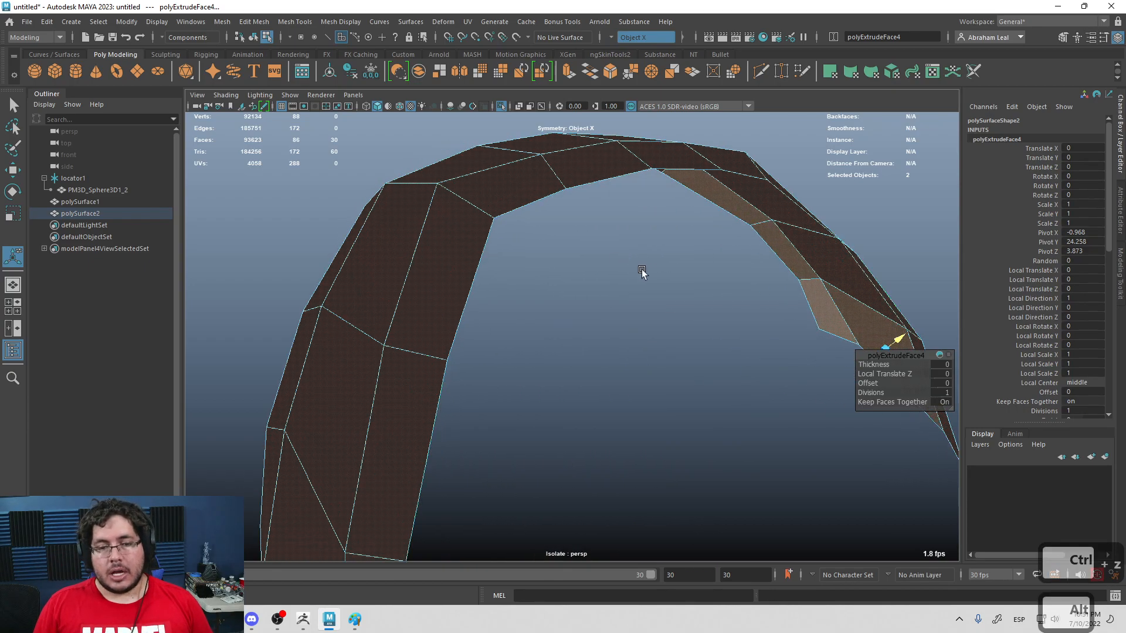
Step: Offset the extruded band faces to give the strip a thinner, even thickness, undoing the surplus adjustments
right_click_drag(634, 268, 582, 273, "alt")
key("w")
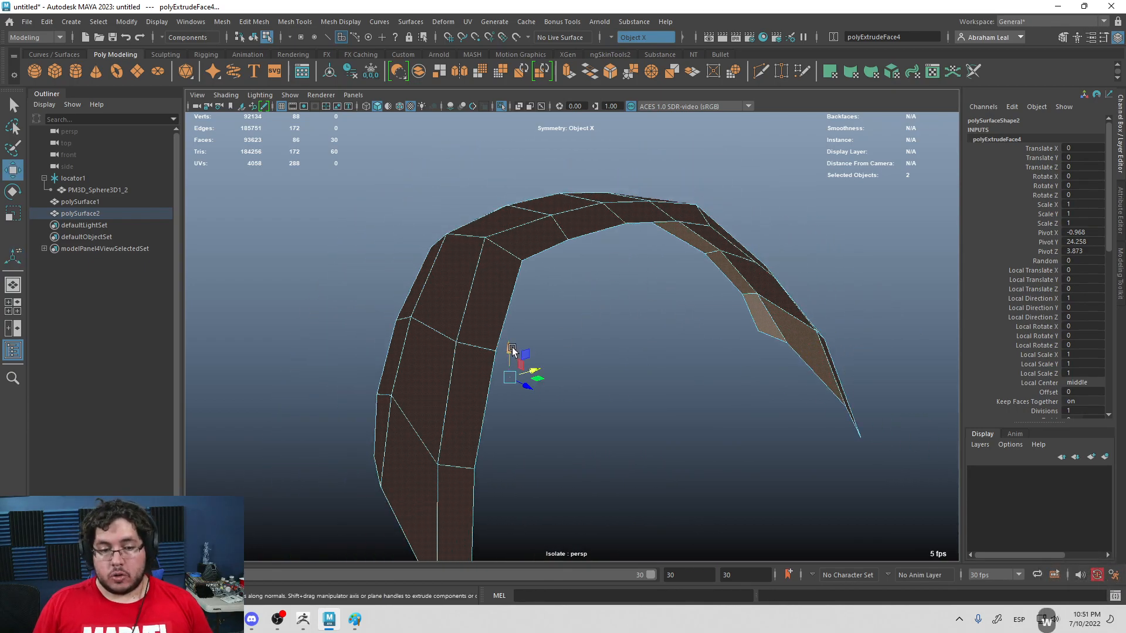
mouse_move(512, 360)
left_mouse_down("alt")
mouse_move(597, 432)
mouse_move(582, 432)
left_mouse_up("alt")
key("r")
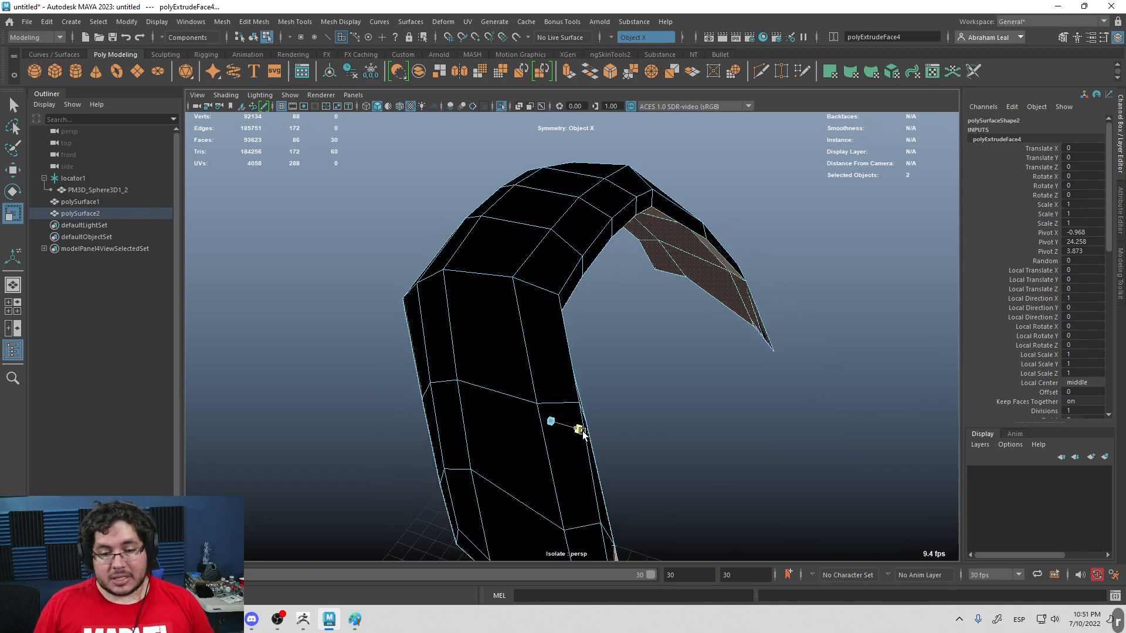
key("ctrl+z")
key("ctrl+z")
key("ctrl+z")
key("ctrl+z")
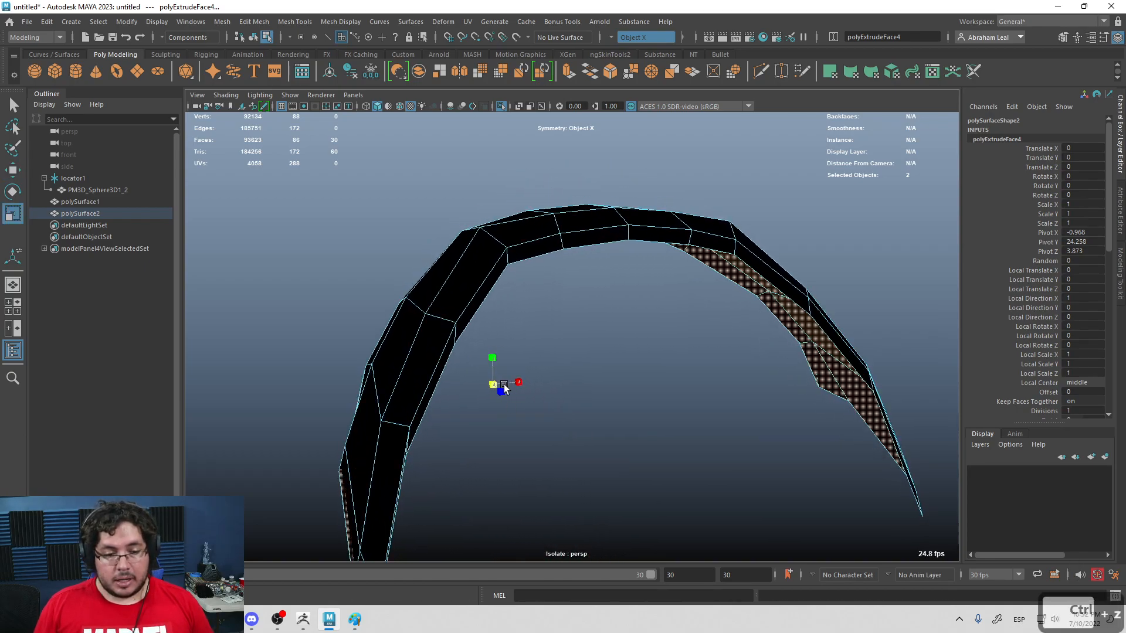
left_click_drag(495, 381, 457, 314, "alt")
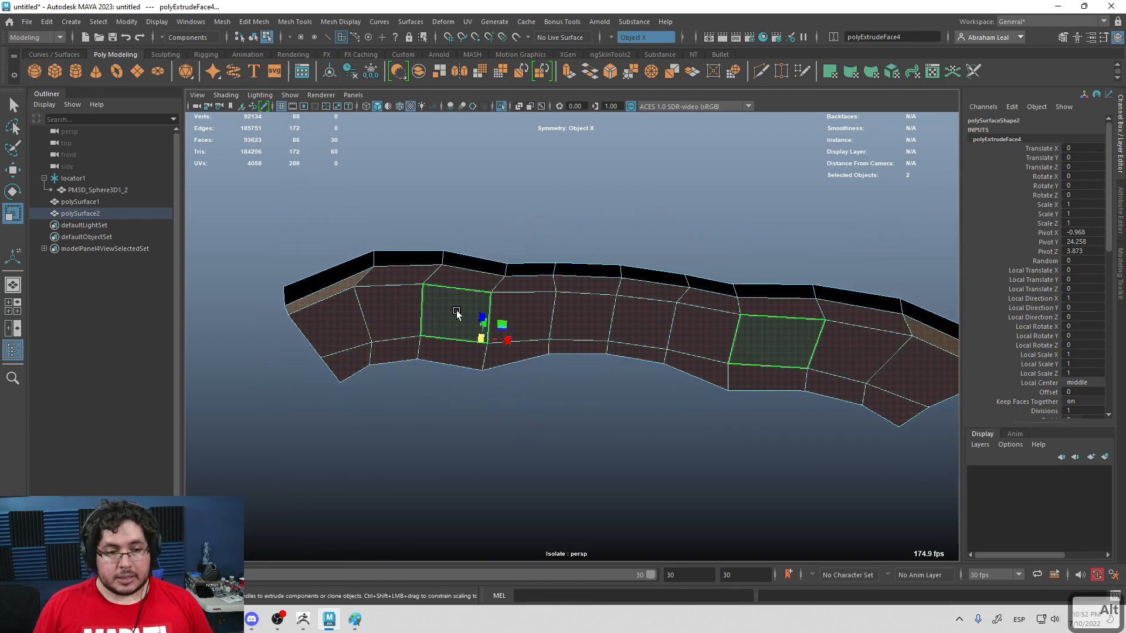
Step: Select edges along the thickened band's rim and ends, adjust their position, and return to object selection
right_click_drag(457, 314, 455, 267)
left_click(333, 272)
left_click(326, 290)
middle_click_drag(606, 344, 553, 332, "alt")
left_click(867, 311, "shift")
double_click(866, 311, "shift")
left_click_drag(768, 334, 724, 360, "alt")
key("w")
left_click_drag(715, 312, 411, 258)
left_click(415, 336)
left_click_drag(743, 438, 659, 351, "alt")
left_click(378, 203)
key("F8")
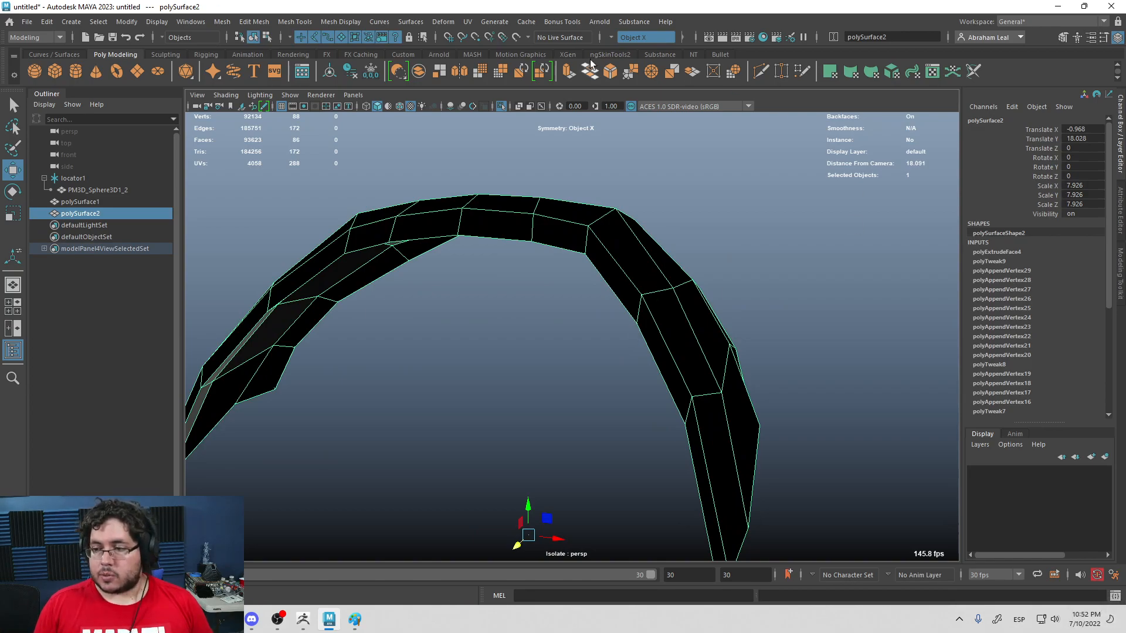
Step: Reverse the normals of the thickened band and clear the selection
left_click(341, 23)
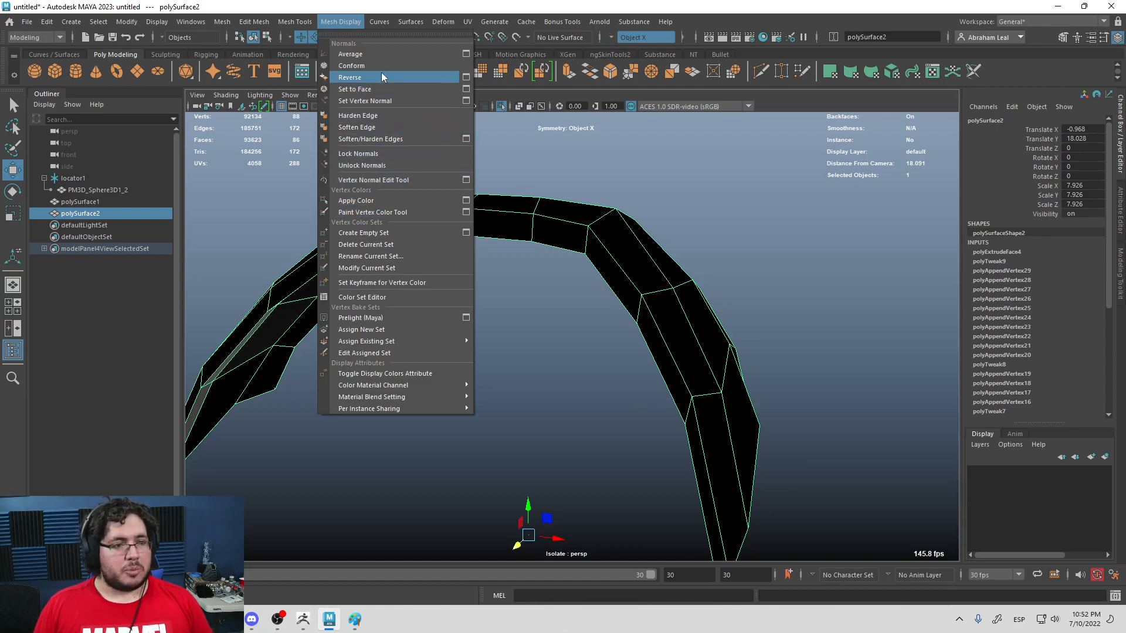
left_click(371, 113)
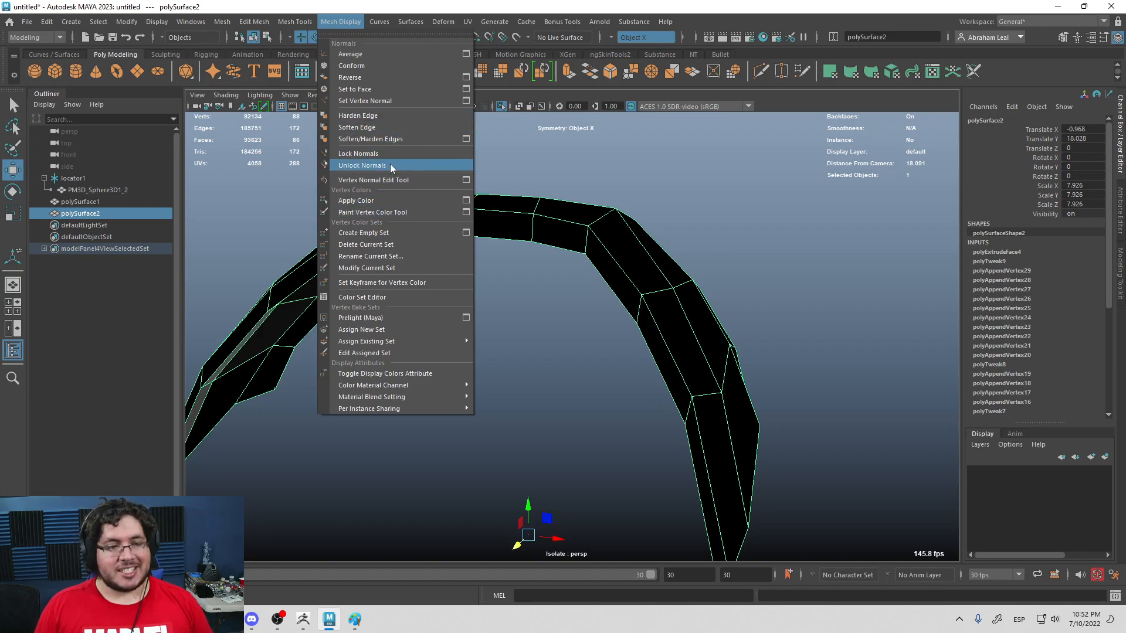
left_click(358, 79)
left_click(589, 200)
left_click(589, 214)
left_click_drag(588, 214, 768, 314, "alt")
scroll(582, 266, "down", 4)
Step: Preview the band in smooth display, and return to the unsmoothed mesh
left_click(575, 232)
left_click(576, 252)
key("3")
left_click(769, 314)
left_click(574, 314)
key("1")
Step: Insert symmetrical support edge loops with Multi-Cut along the band's thin rim and close to its pointed lower ends
left_click_drag(616, 364, 601, 260, "alt")
left_click(761, 72)
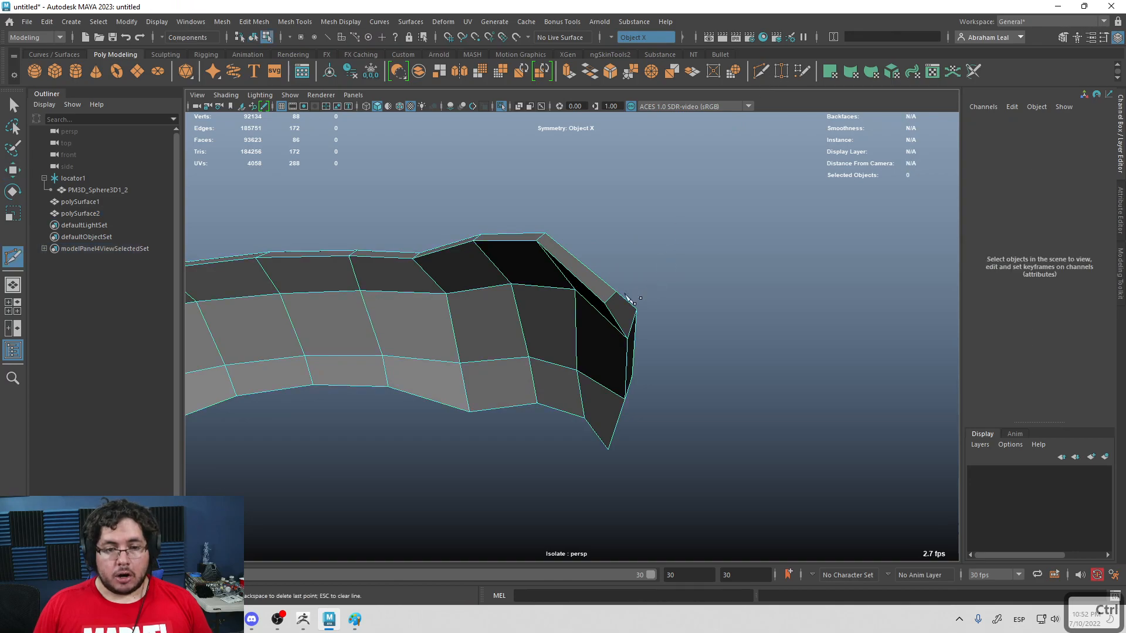
left_click(613, 295, "ctrl")
left_click_drag(613, 295, 530, 277, "alt")
middle_click_drag(526, 274, 592, 205, "alt")
right_click_drag(593, 205, 540, 172, "alt")
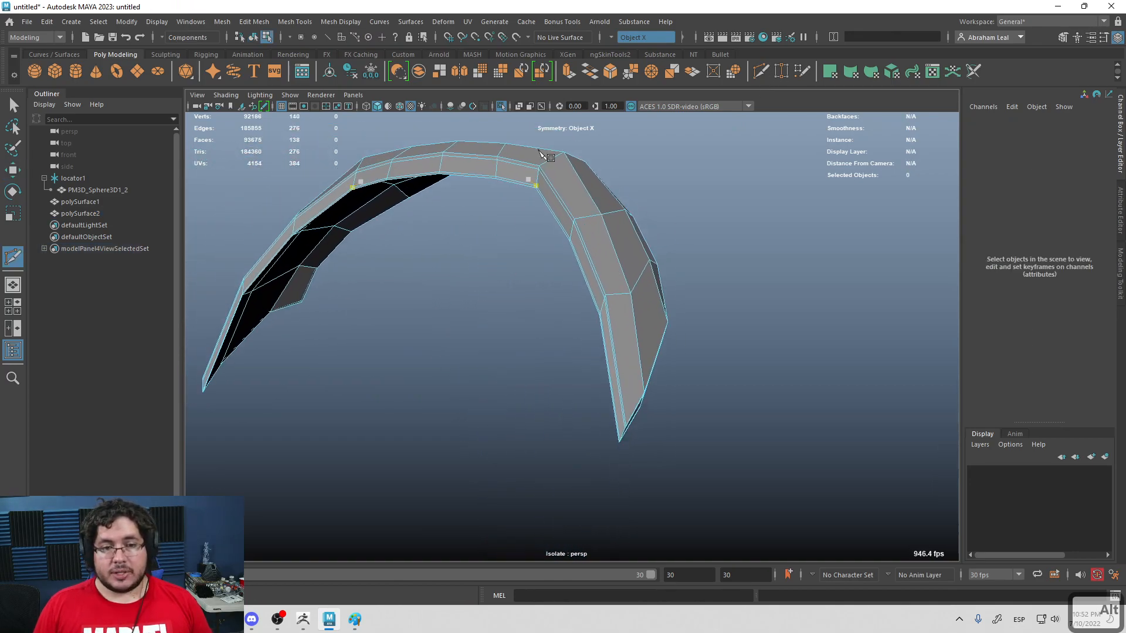
middle_click_drag(653, 346, 654, 309, "alt")
right_click_drag(653, 309, 663, 328, "alt")
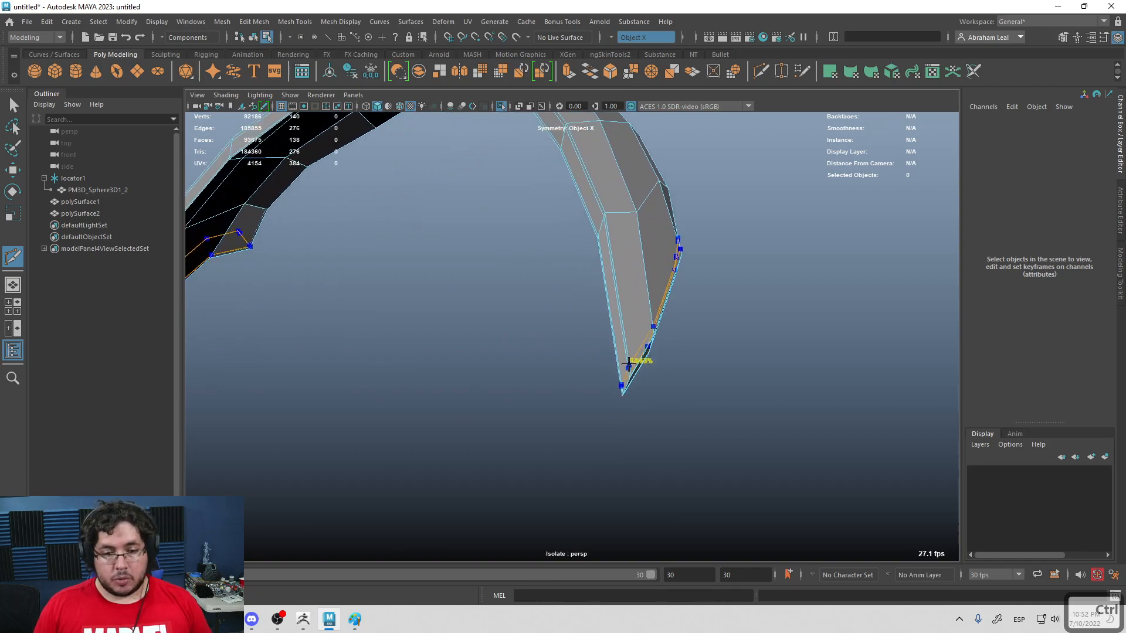
left_click(630, 369, "ctrl")
Step: Insert another support edge loop on the band, checking the shape in smooth preview before and after the cut
left_click_drag(648, 352, 618, 382, "alt")
right_click_drag(618, 382, 566, 355, "alt")
key("3")
left_click_drag(558, 346, 585, 336, "alt")
key("1")
left_click(446, 307, "ctrl")
key("3")
mouse_move(575, 354)
left_mouse_down("alt")
mouse_move(534, 333)
mouse_move(470, 347)
mouse_move(578, 302)
mouse_move(568, 349)
left_mouse_up("alt")
key("1")
Step: Insert lengthwise edge loops beside the band's border and inner crease, redoing one closer to its edge, and preview it smoothed
scroll(529, 258, "up", 3)
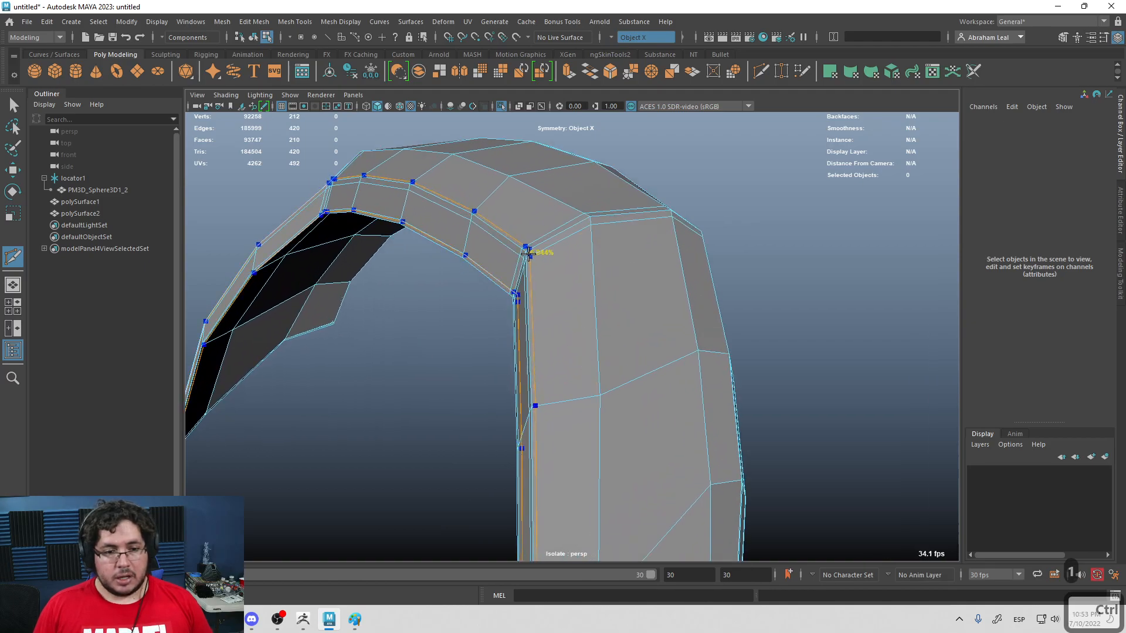
left_click(529, 254, "ctrl")
left_click(589, 222, "ctrl")
key("ctrl+z")
left_click(588, 228, "ctrl")
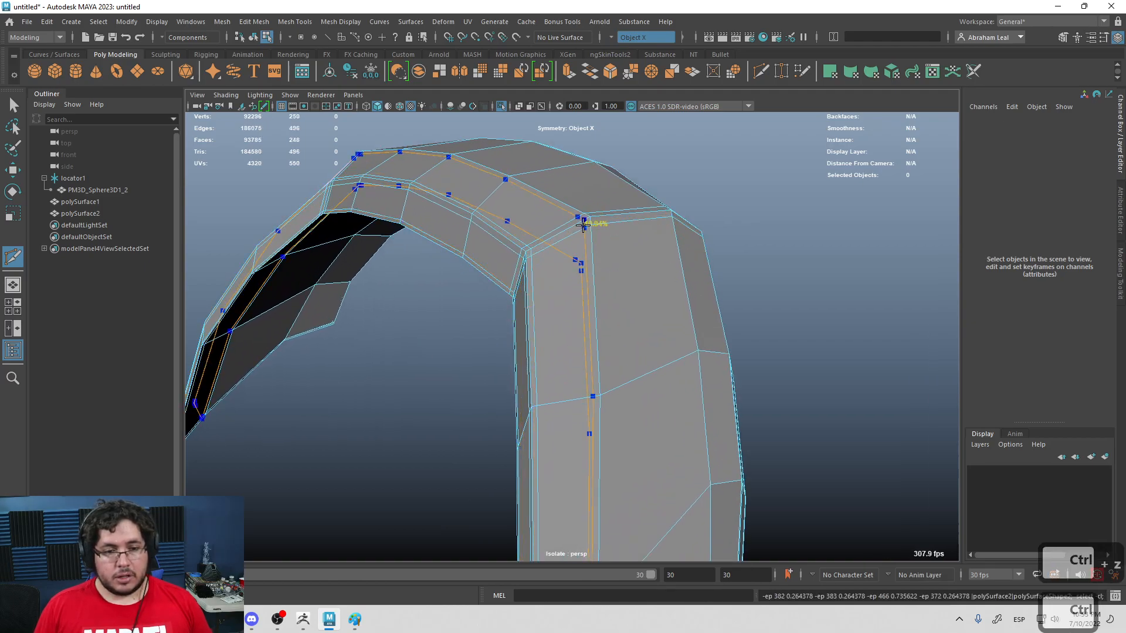
left_click_drag(598, 221, 581, 345, "alt")
left_click(601, 196, "ctrl")
key("3")
Step: Return to object selection and examine the smoothed band's corners and edges from several sides
key("q")
right_click_drag(582, 282, 639, 249)
left_click(688, 234)
left_click_drag(684, 340, 497, 314, "alt")
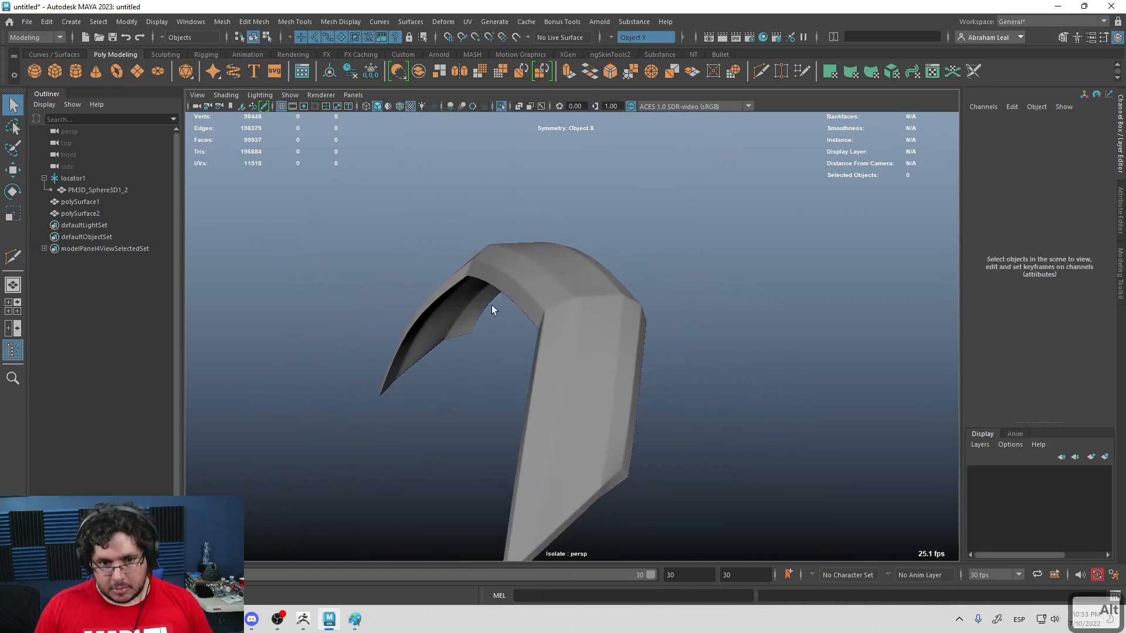
left_click_drag(485, 316, 562, 349, "alt")
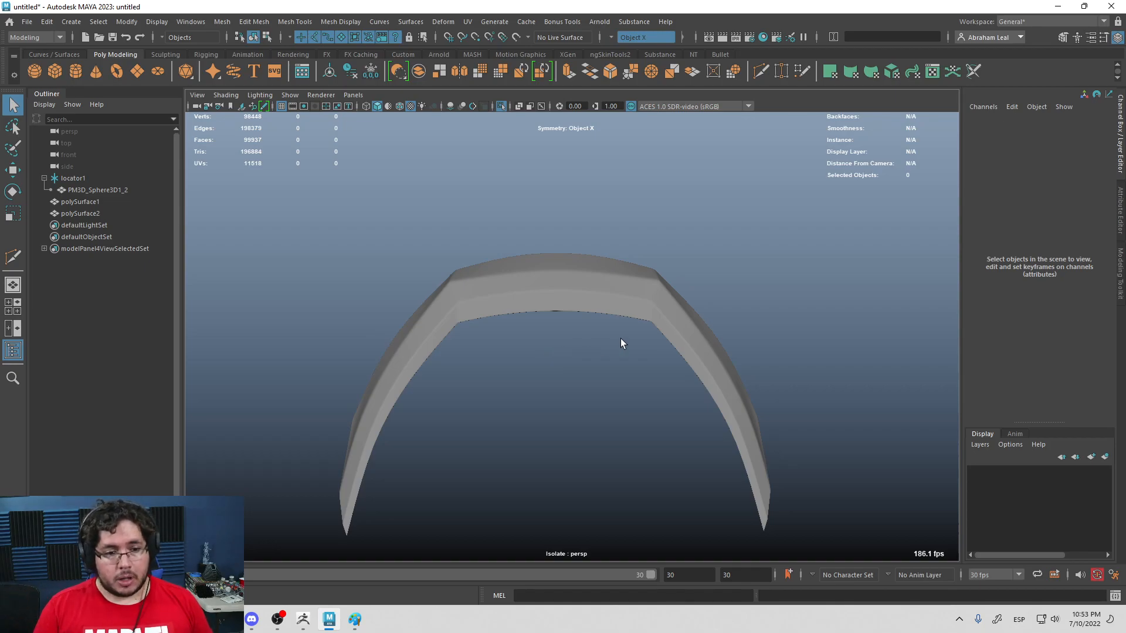
left_click_drag(507, 351, 583, 379, "alt")
Step: Insert one more edge loop across the band beside its corner bend, and return it to smooth display in object selection
left_click(575, 319)
left_click_drag(494, 365, 714, 416, "alt")
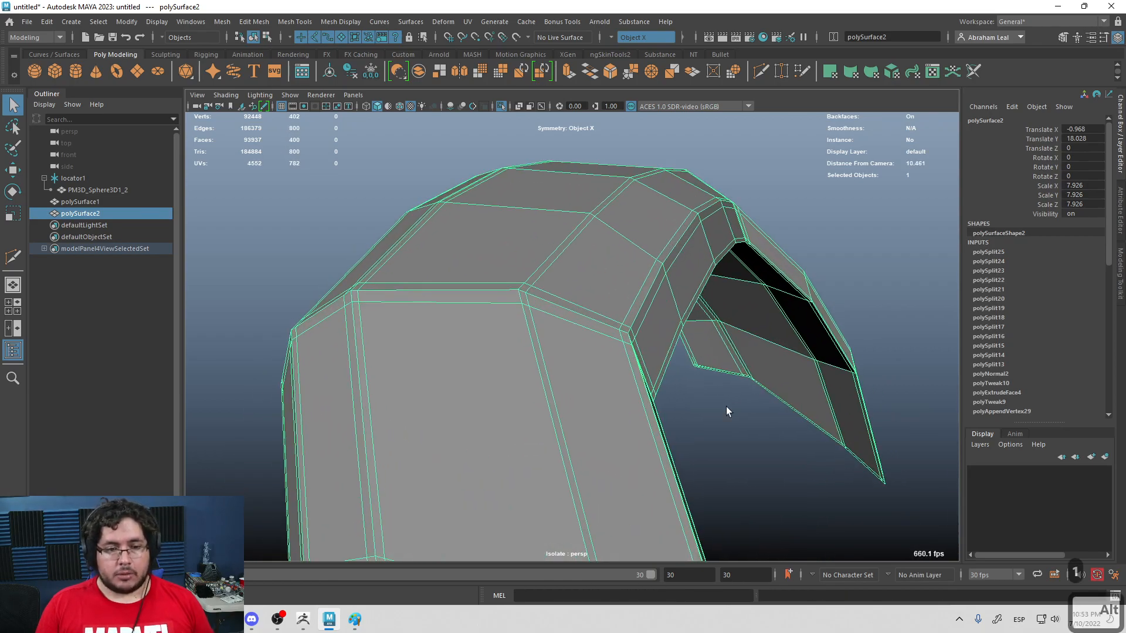
left_click(762, 71)
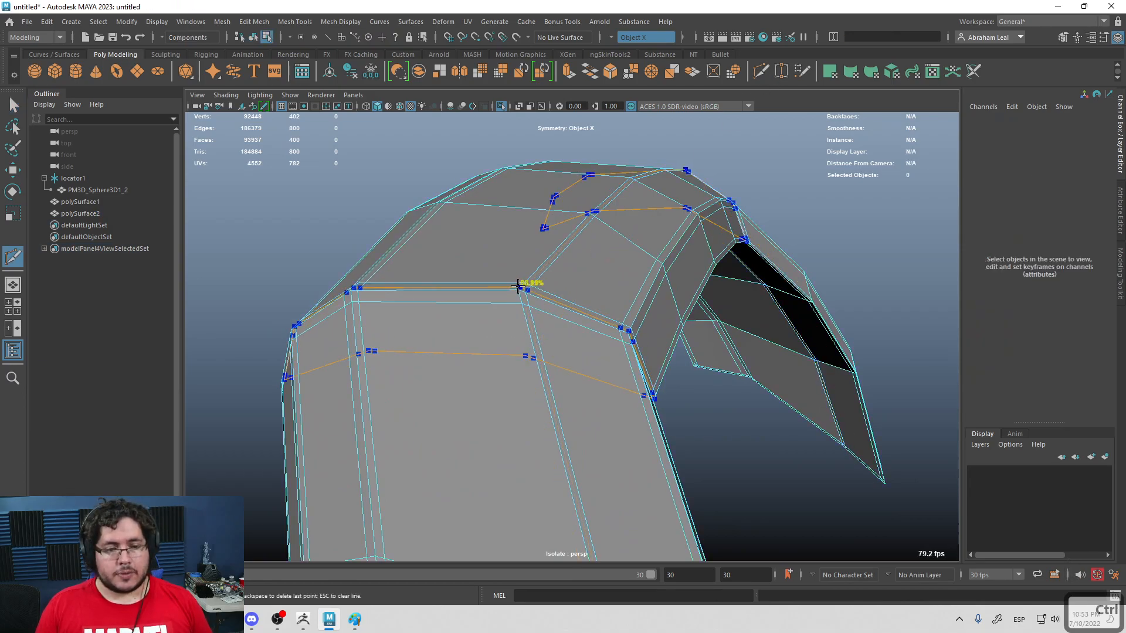
left_click(622, 324)
key("3")
left_click_drag(610, 289, 582, 246, "alt")
key("q")
right_click_drag(582, 246, 631, 205)
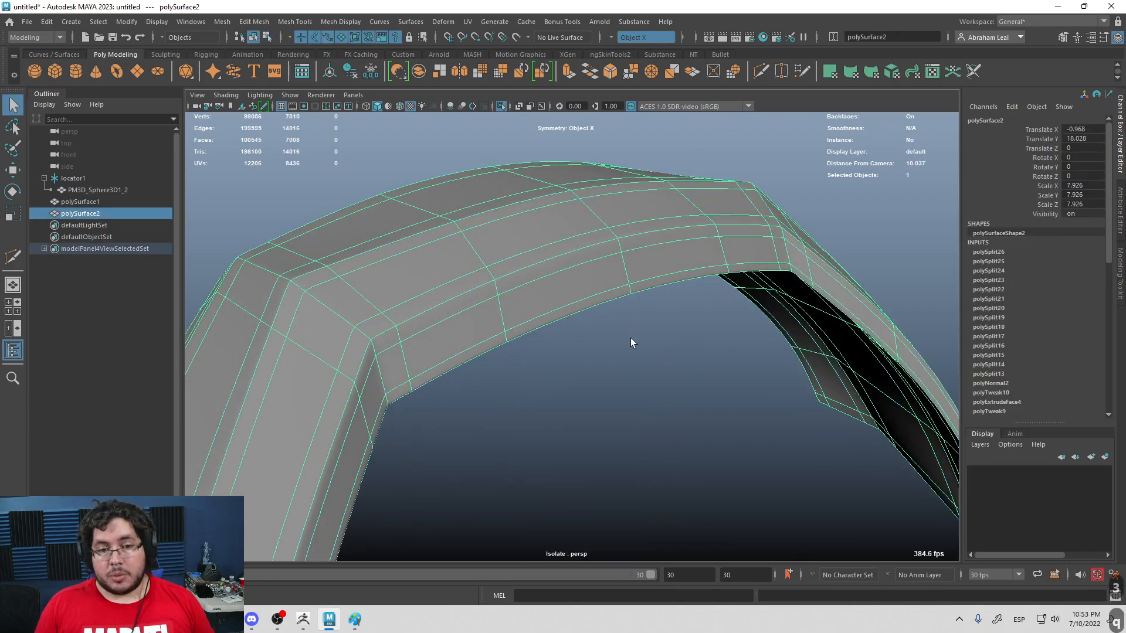
left_click(631, 337)
Step: Show the full scene, then select the side panel and crown band and isolate the two pieces
scroll(631, 338, "down", 5)
left_click(502, 107)
left_click_drag(648, 274, 577, 305, "alt")
left_click(578, 432, "shift")
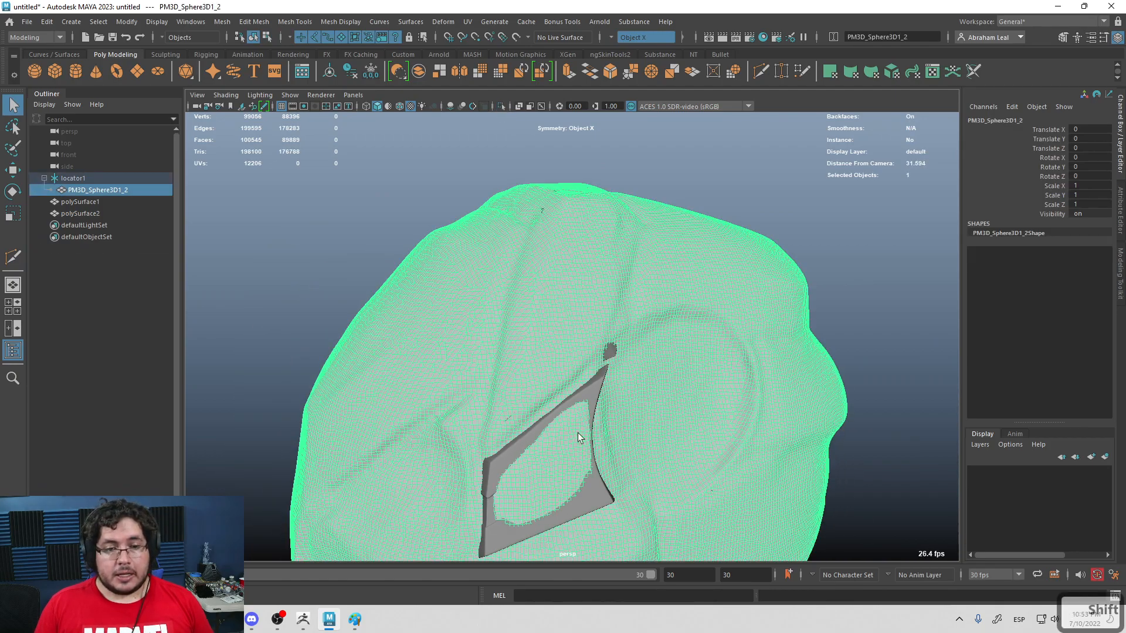
left_click(596, 385)
left_click(609, 352, "shift")
left_click(502, 106)
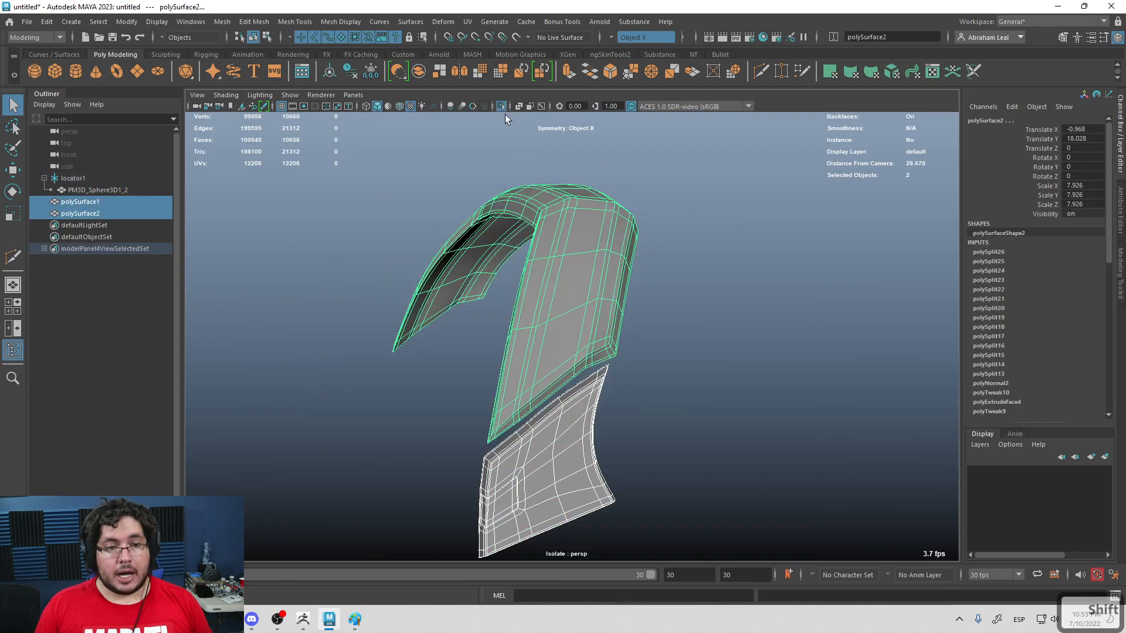
Step: Try to mirror the side panel to the opposite side of the helmet
left_click_drag(587, 294, 674, 264, "alt")
left_click(754, 314)
left_click_drag(754, 315, 625, 300, "alt")
left_click(550, 395)
right_click_drag(624, 267, 596, 402, "shift")
left_click_drag(659, 334, 600, 321, "alt")
key("ctrl+z")
key("ctrl+z")
Step: Show the full helmet in the front view and set the parent locator's Translate X to 0
key("space")
right_click_drag(600, 321, 599, 290, "alt")
middle_click_drag(600, 290, 613, 354, "alt")
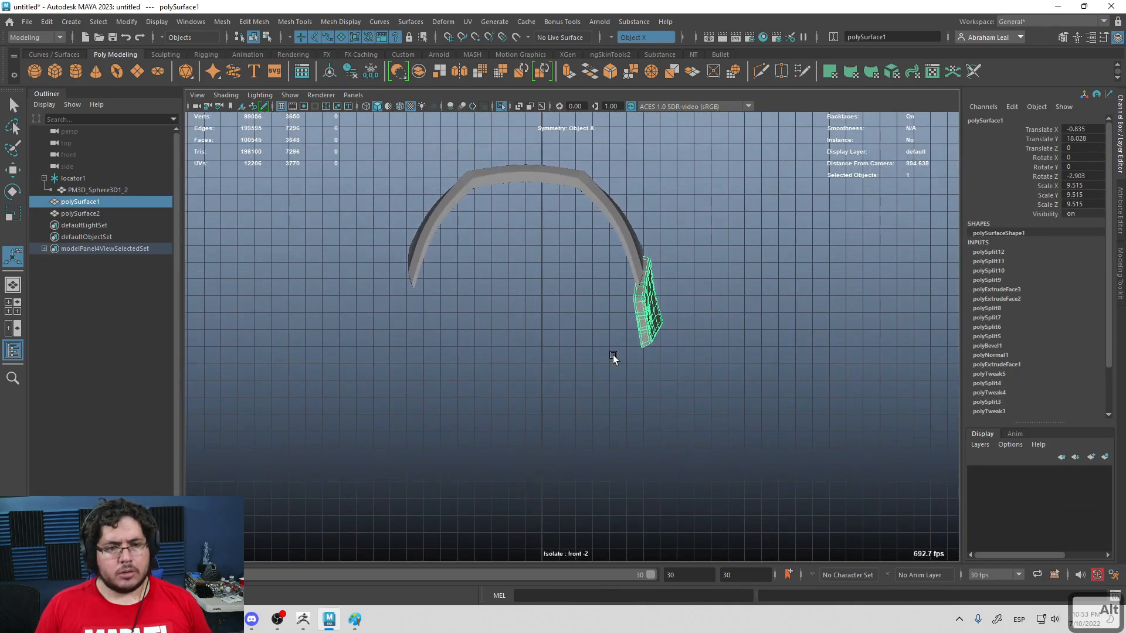
left_click(500, 106)
left_click(539, 243)
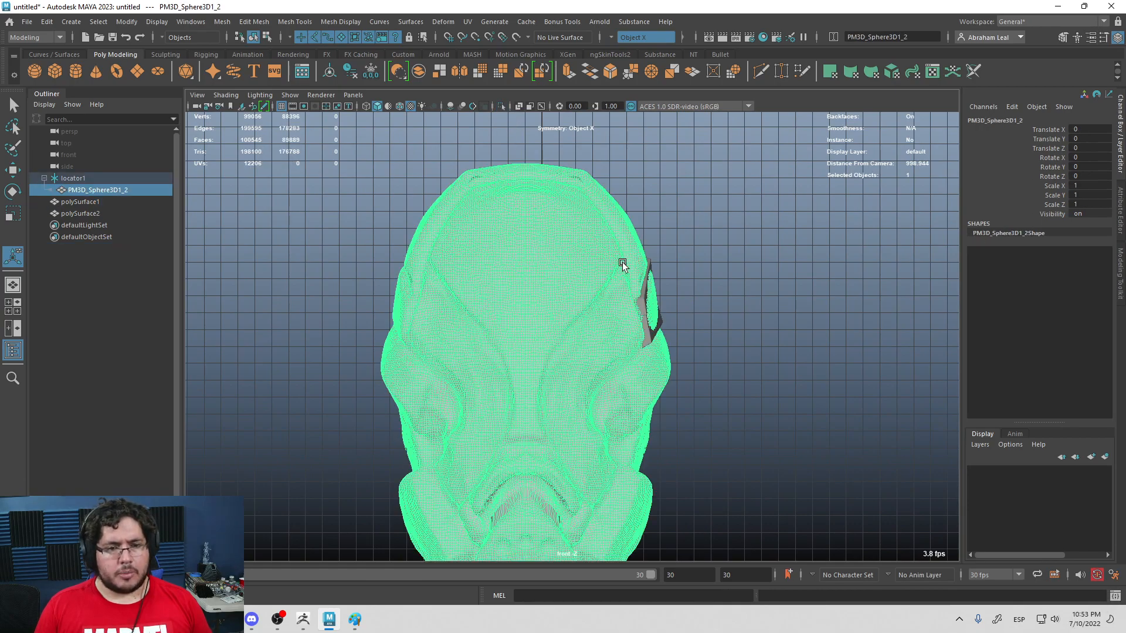
left_click(115, 180)
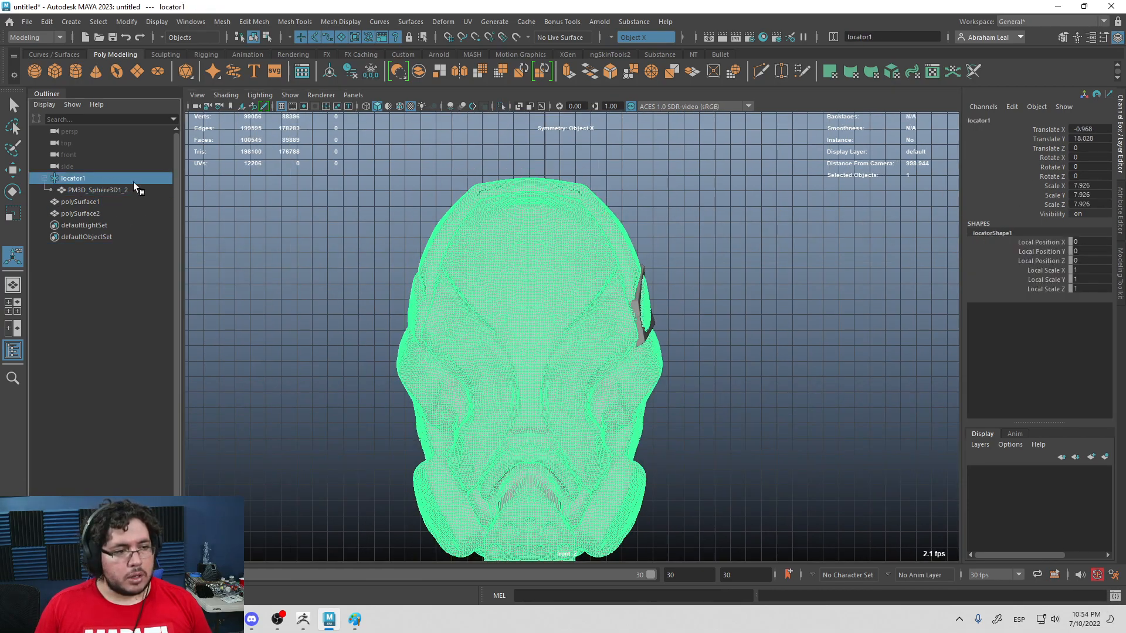
key("Return")
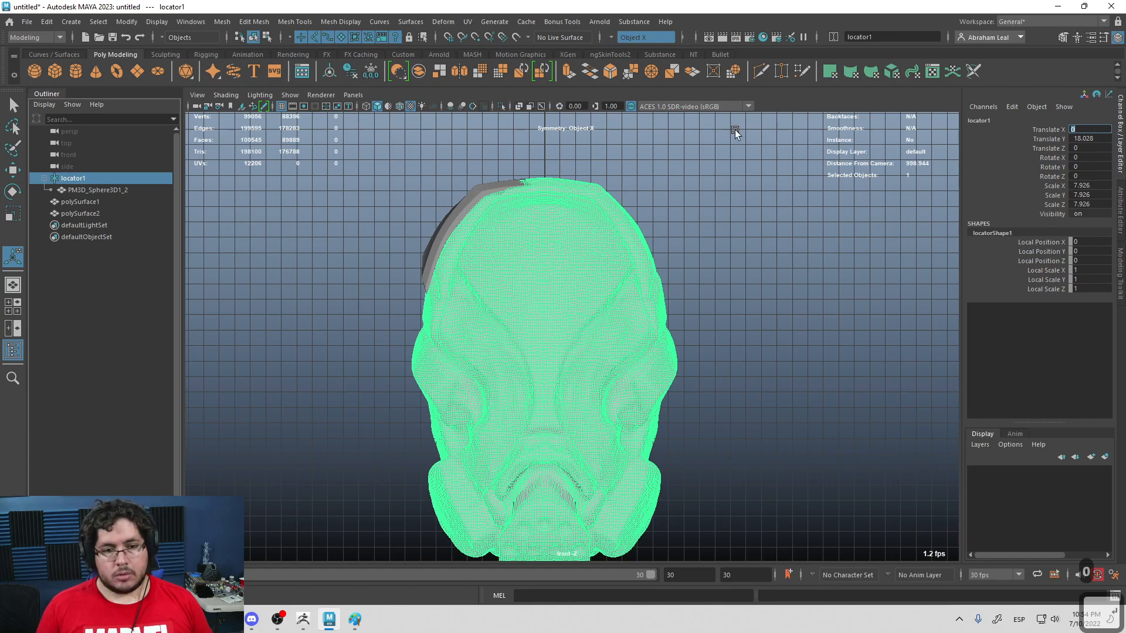
Step: Select the crown band and set its Translate X to 0
left_click(513, 191)
left_click(492, 198)
right_click_drag(485, 188, 845, 206, "alt")
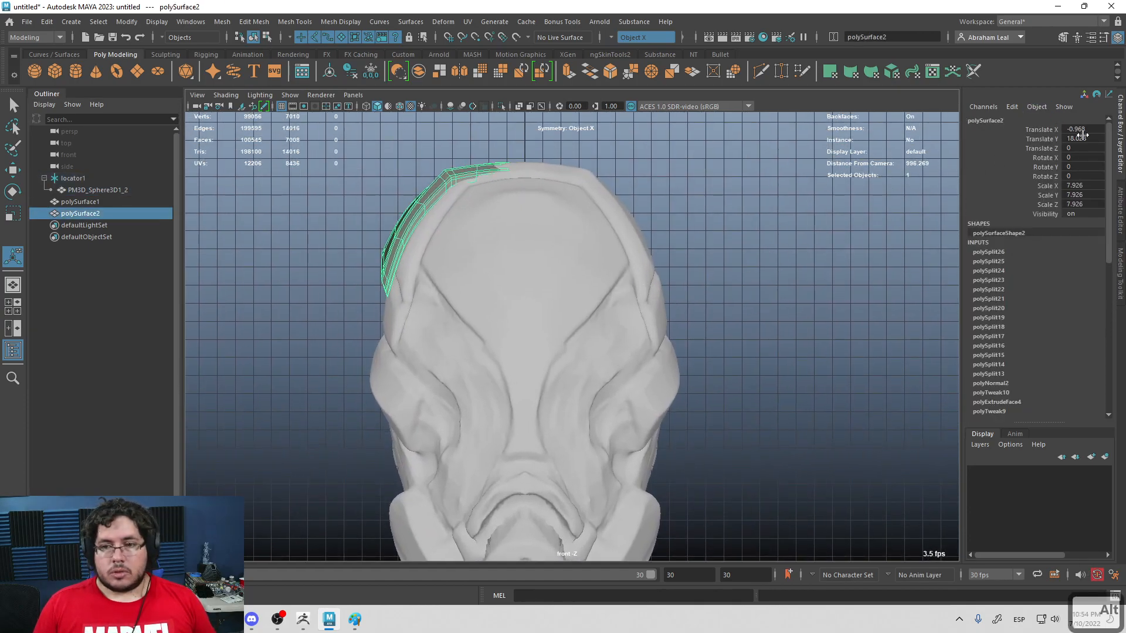
type("0")
key("Return")
scroll(698, 284, "up", 4)
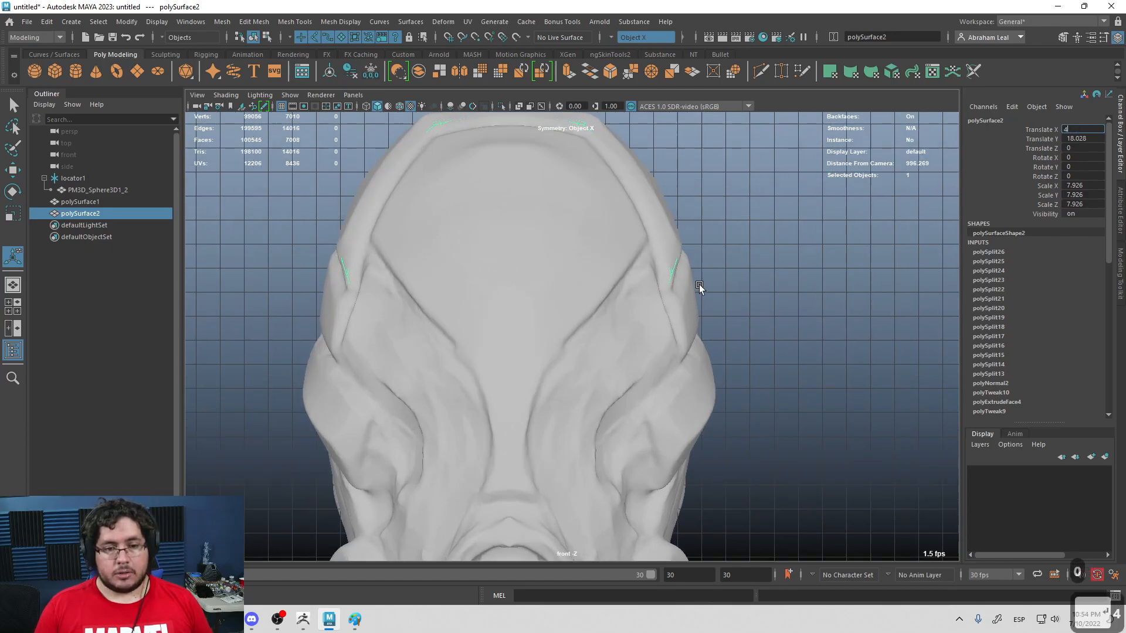
Step: Select the side panel and set its Translate X to 0
left_click(110, 201)
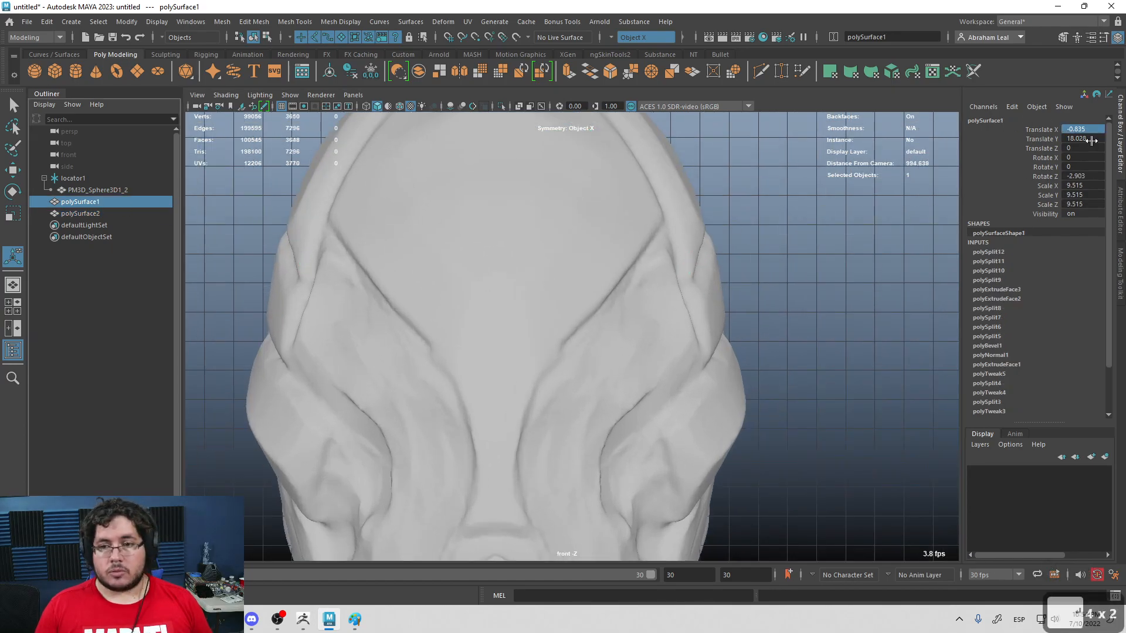
key("Return")
left_click(731, 238)
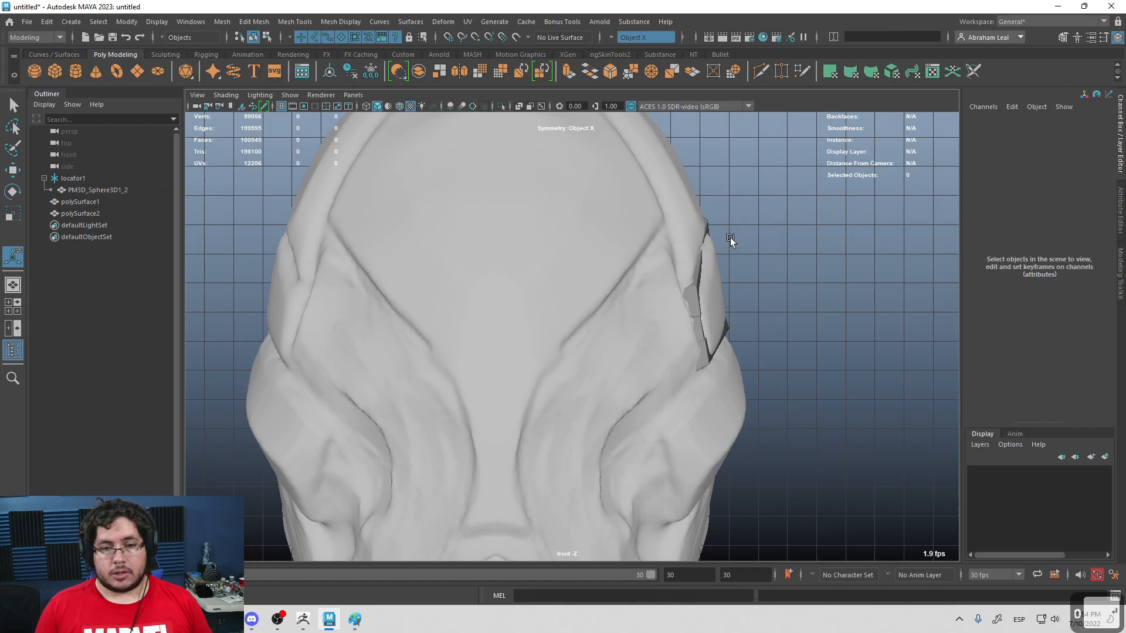
Step: Try to freeze the transformations of the locator, the helmet sculpt and the side panel
left_click_drag(729, 194, 459, 169)
left_click(370, 71)
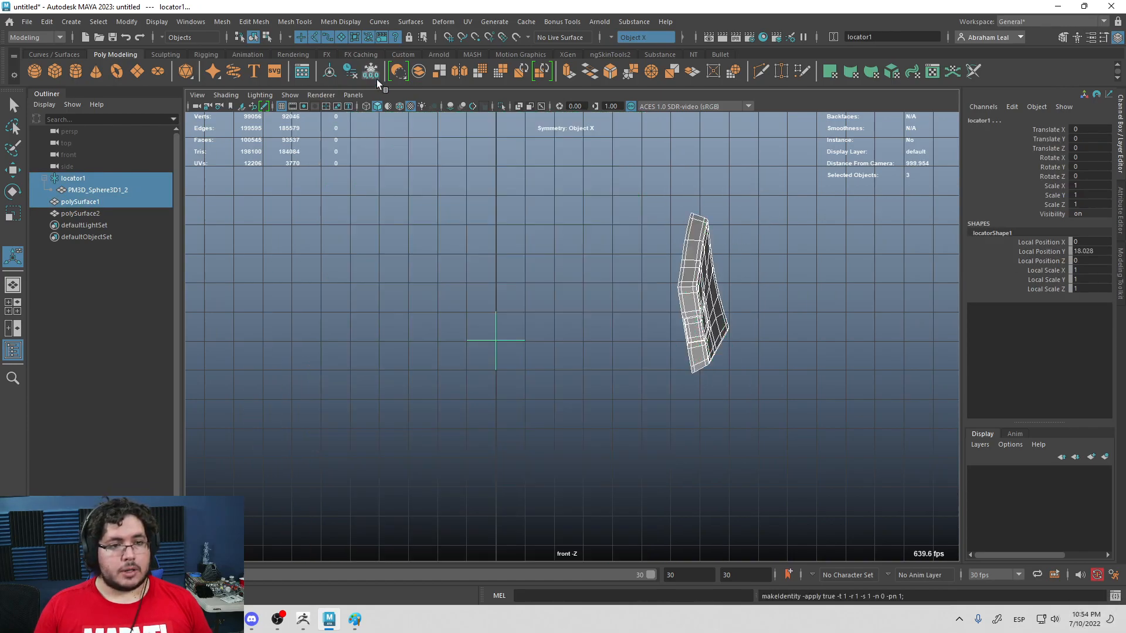
key("ctrl+z")
key("shift+z")
key("ctrl+z")
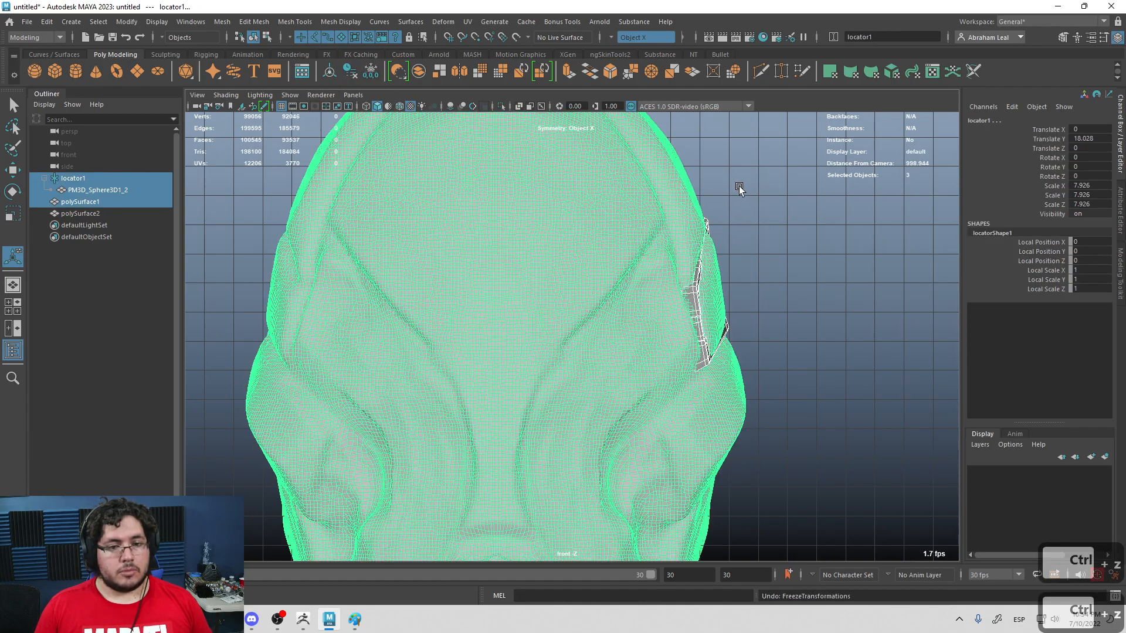
key("ctrl+z")
left_click(744, 293)
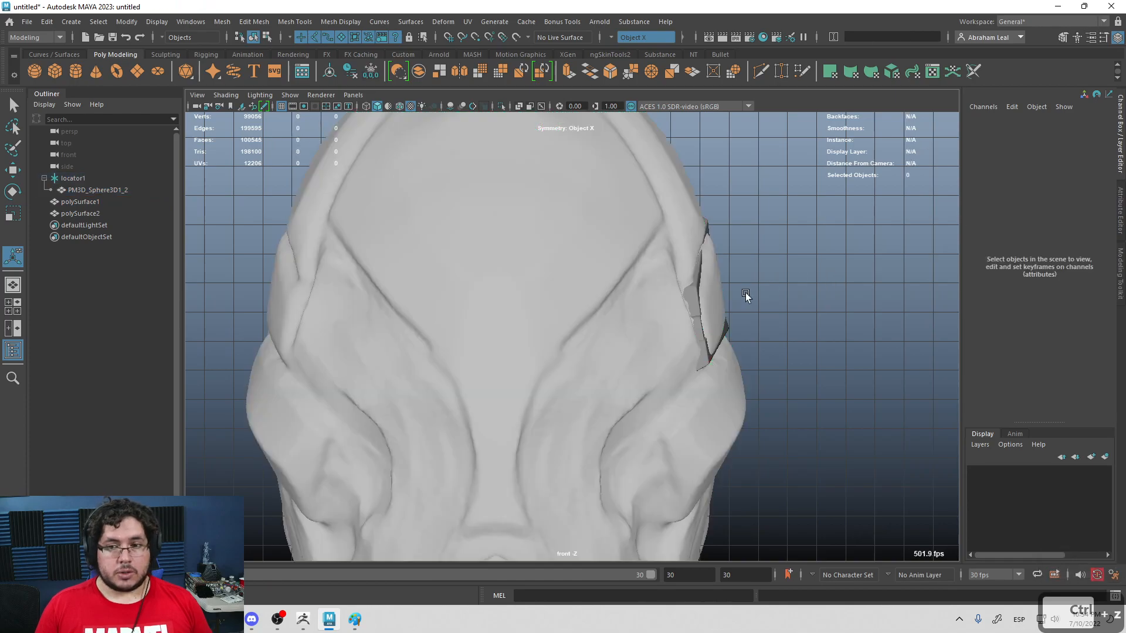
left_click(688, 291)
left_click(132, 215, "ctrl")
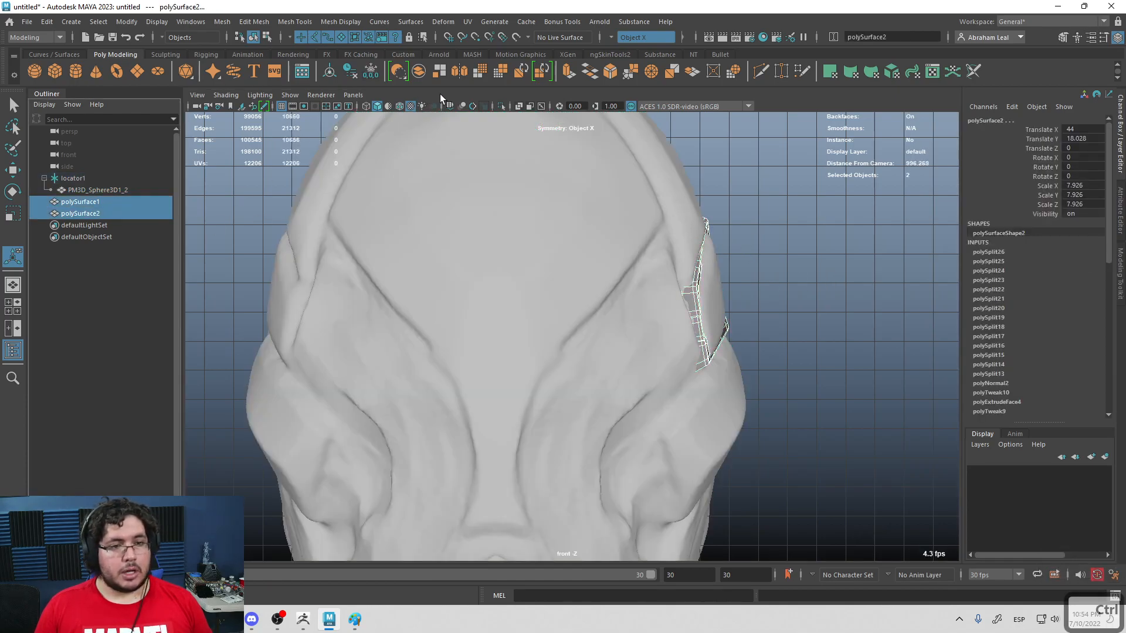
left_click(754, 229)
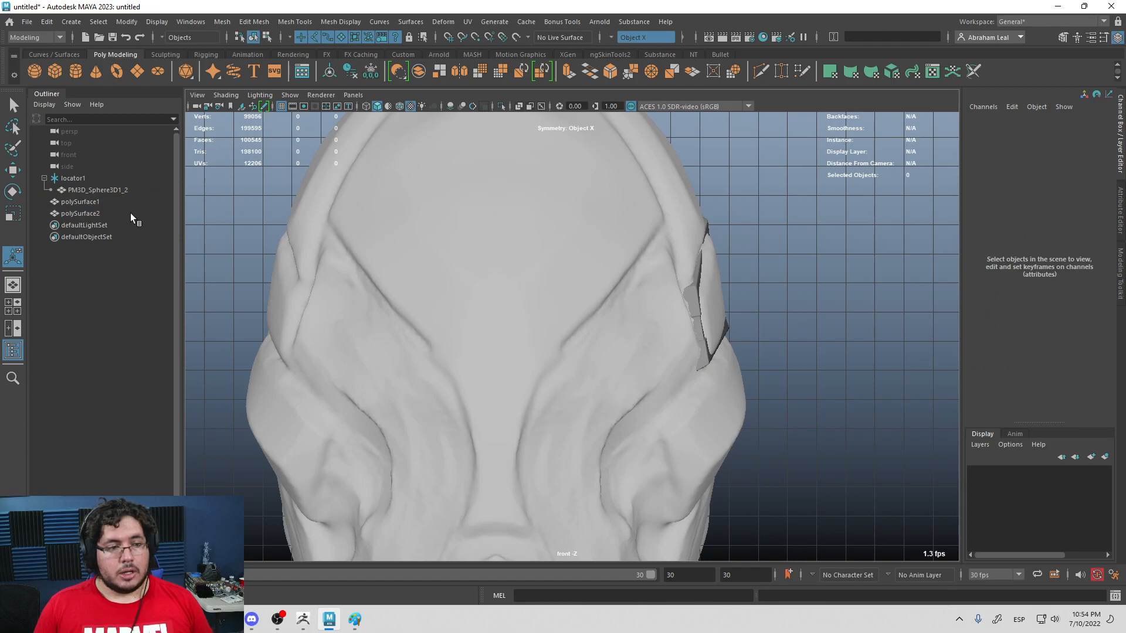
Step: Isolate the crown band and side panel, and mirror the side panel across the world X axis
left_click(107, 202)
left_click(107, 213, "shift")
left_click(502, 105)
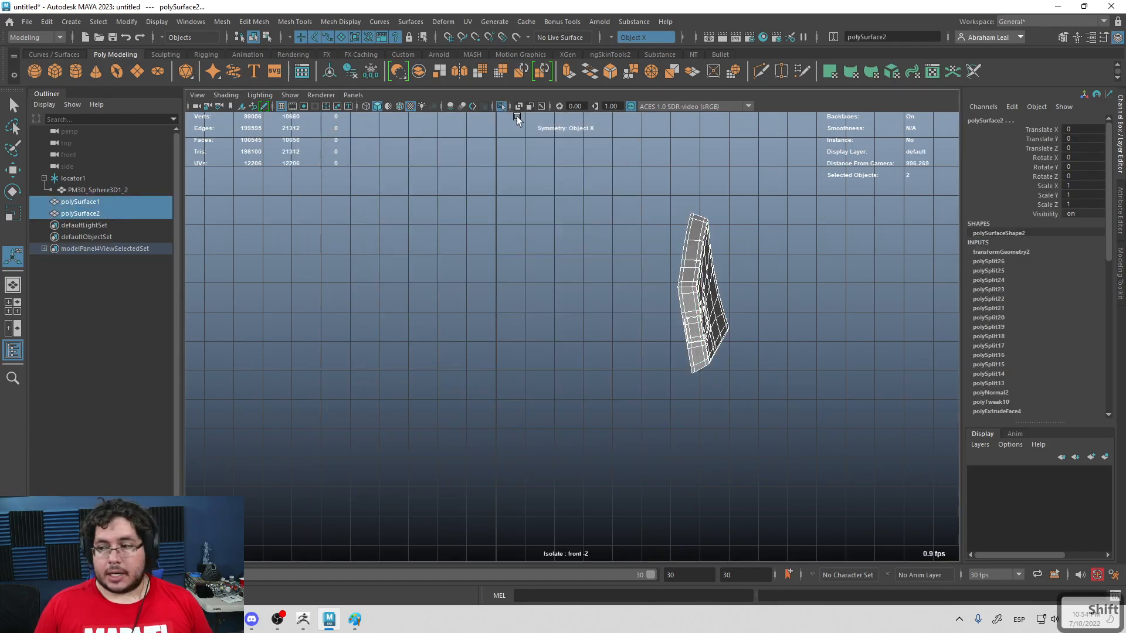
left_click(726, 266)
left_click(706, 291)
scroll(680, 260, "down", 3)
scroll(680, 259, "up", 2)
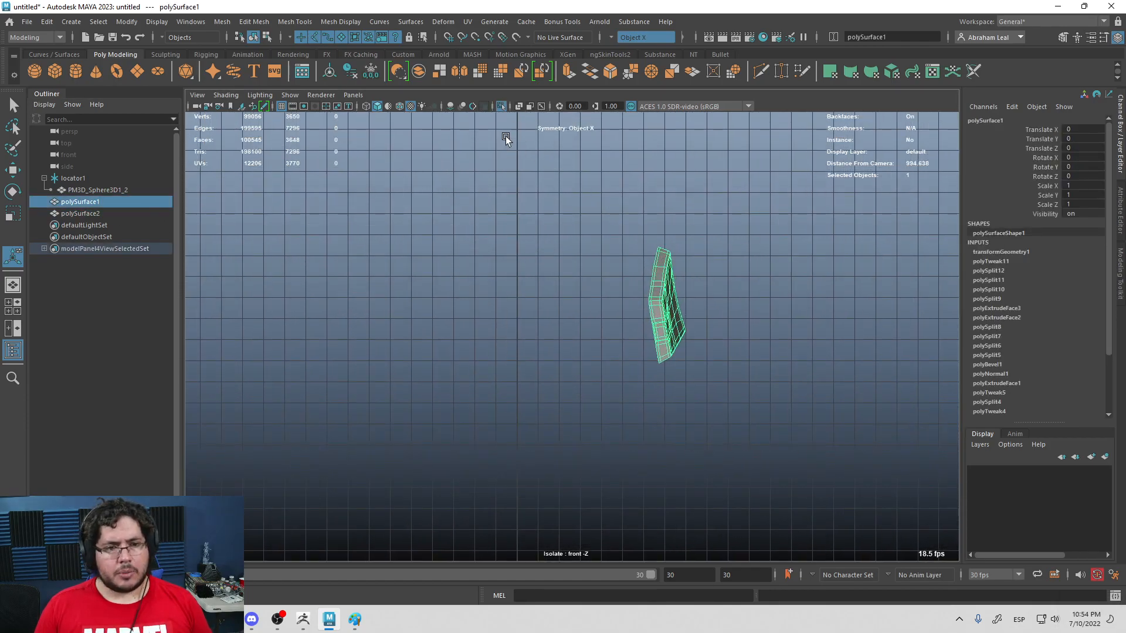
right_click_drag(663, 288, 622, 463, "shift")
left_click(534, 156)
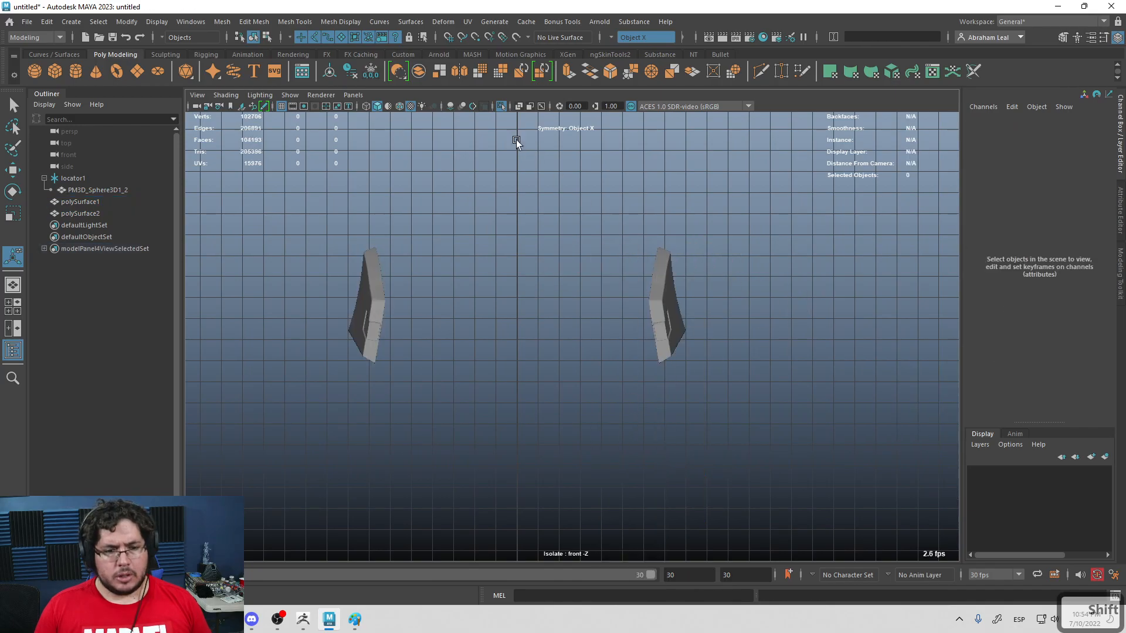
Step: Show the full helmet in wireframe perspective and check the placement of the mirrored side panels
left_click(499, 106)
key("space")
left_click_drag(660, 290, 635, 270, "alt")
key("4")
left_click_drag(565, 300, 593, 277, "alt")
left_click(118, 202)
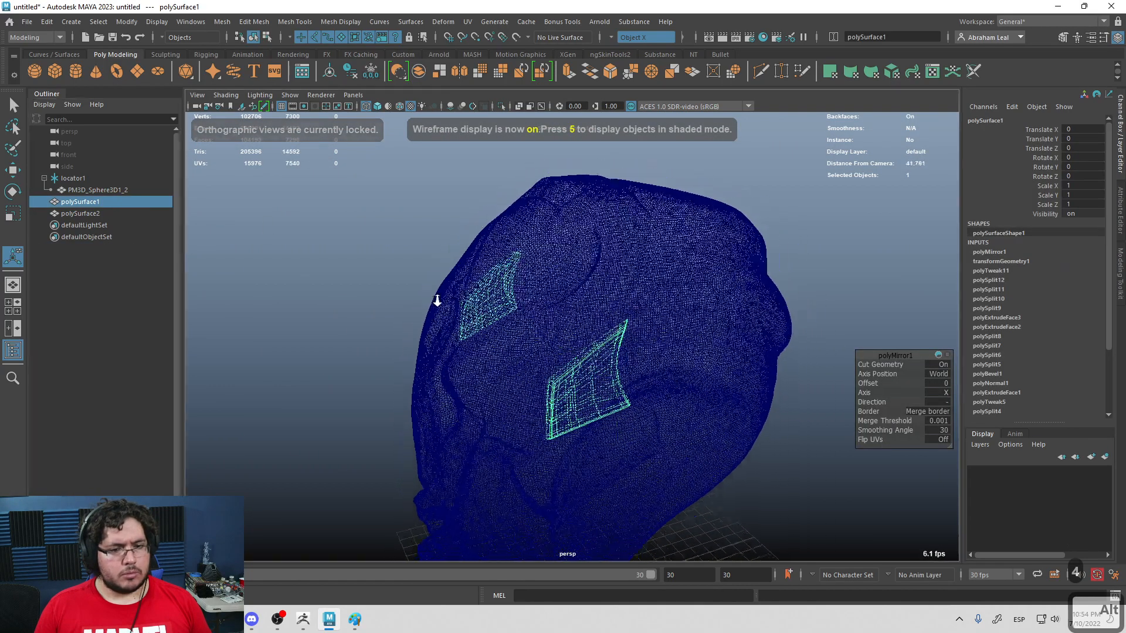
Step: Slide the crown band along X back onto the helmet's centre in the front view, with Translate X at -44
left_click(118, 214)
key("5")
scroll(410, 263, "down", 5)
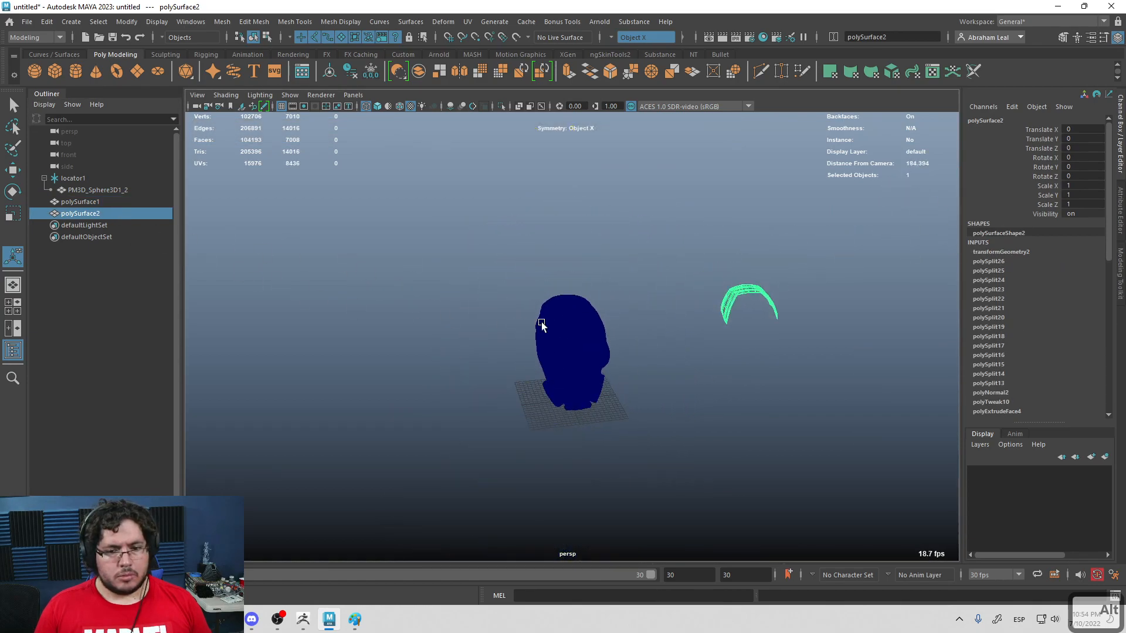
key("w")
key("space")
left_click_drag(768, 325, 767, 355)
scroll(705, 319, "down", 5)
scroll(811, 384, "up", 3)
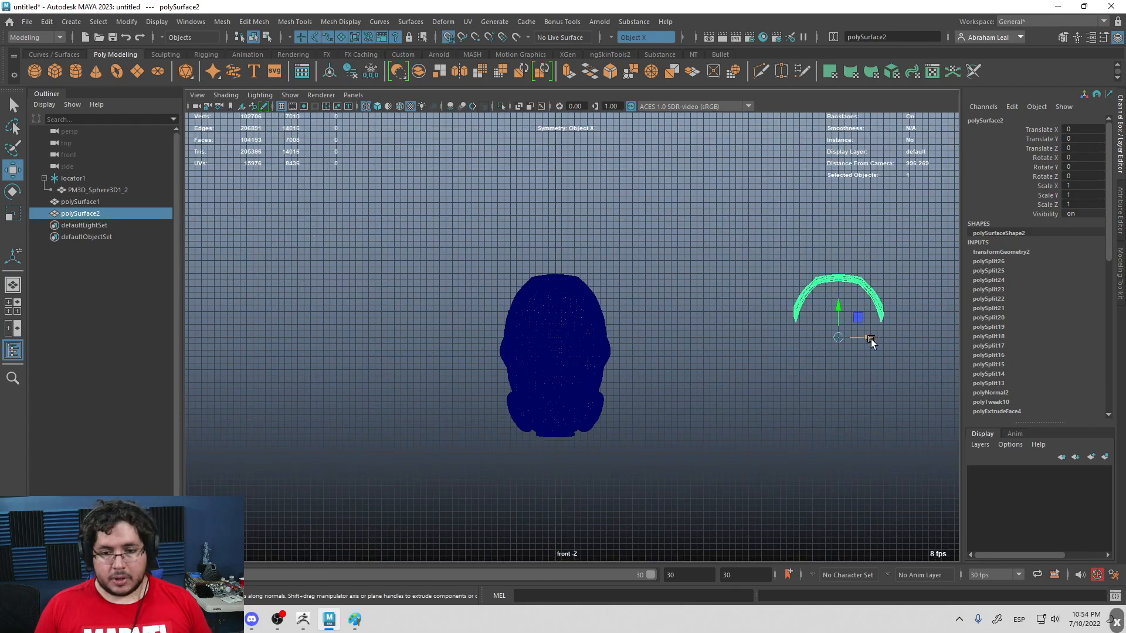
key("space")
key("6")
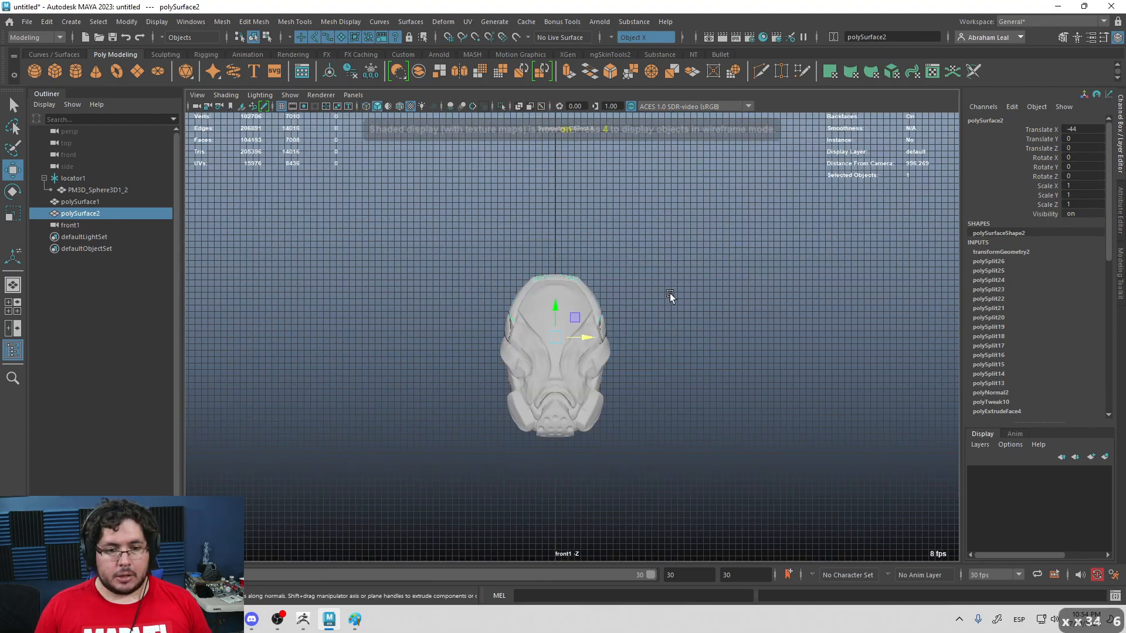
Step: Isolate the crown band together with the side panels and display them shaded in perspective
left_click_drag(670, 293, 573, 290, "alt")
left_click(139, 203, "shift")
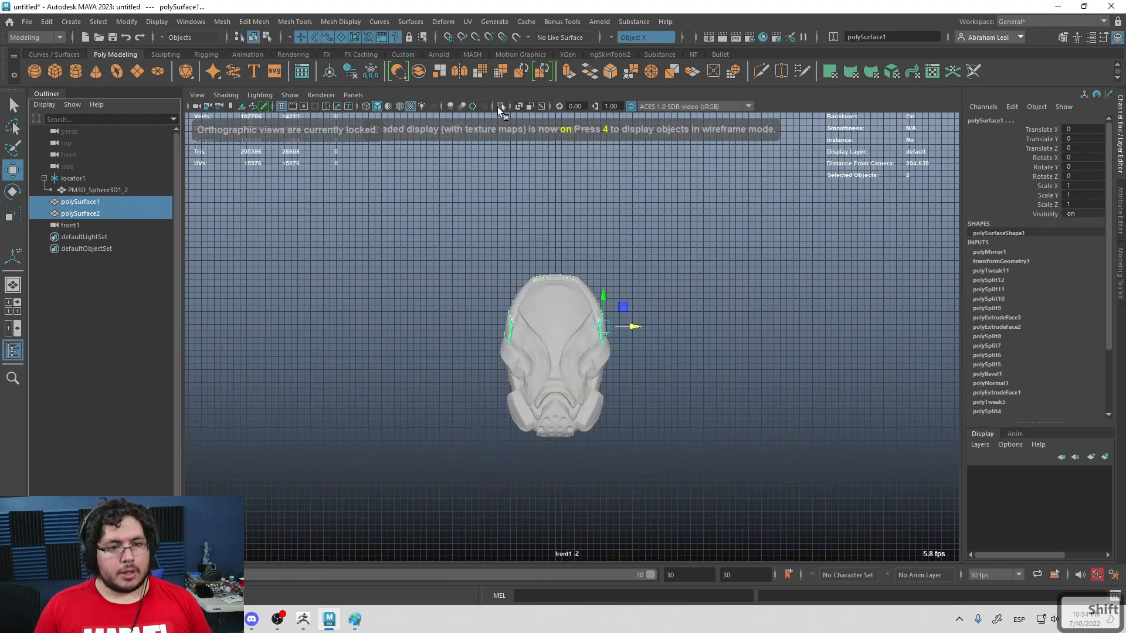
left_click(500, 107)
key("space")
left_click_drag(656, 259, 656, 222)
key("4")
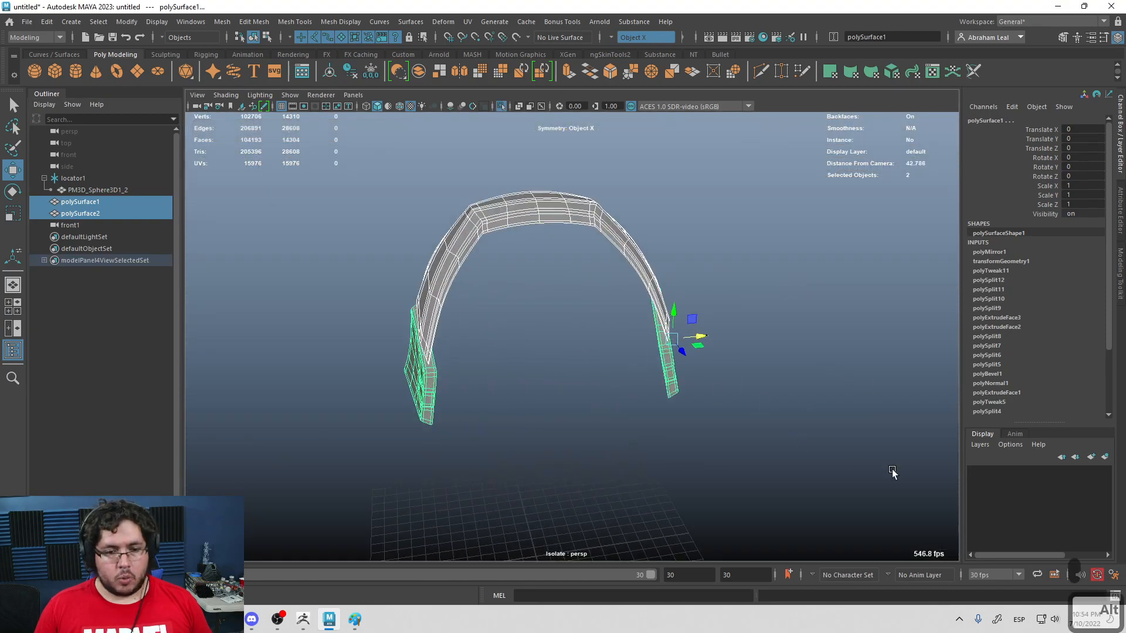
left_click_drag(849, 461, 694, 395, "alt")
right_click_drag(695, 395, 744, 395, "alt")
left_click(744, 395)
key("5")
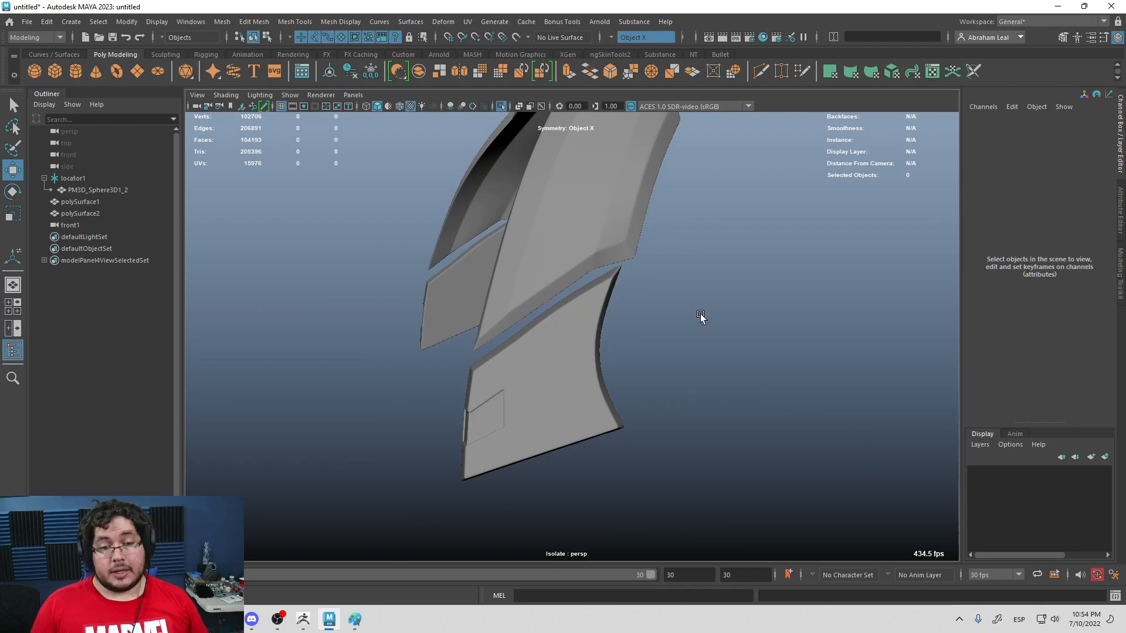
Step: Lower the crown band's front corner vertices to the side panel's upper edge in the side view
key("space")
left_click_drag(701, 317, 740, 315)
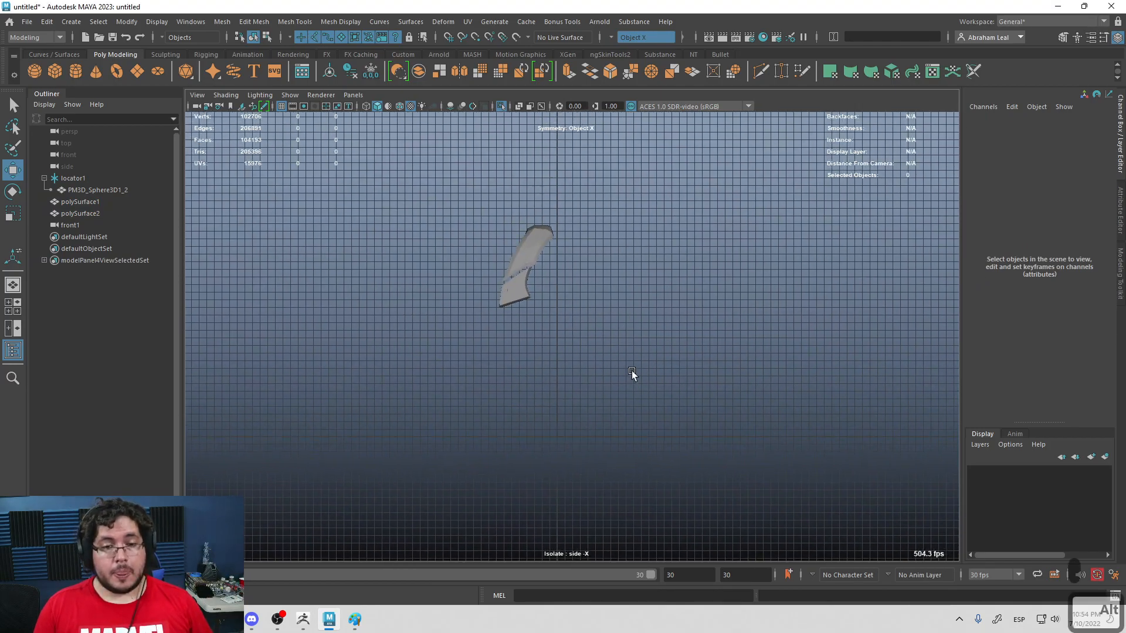
scroll(631, 377, "up", 15)
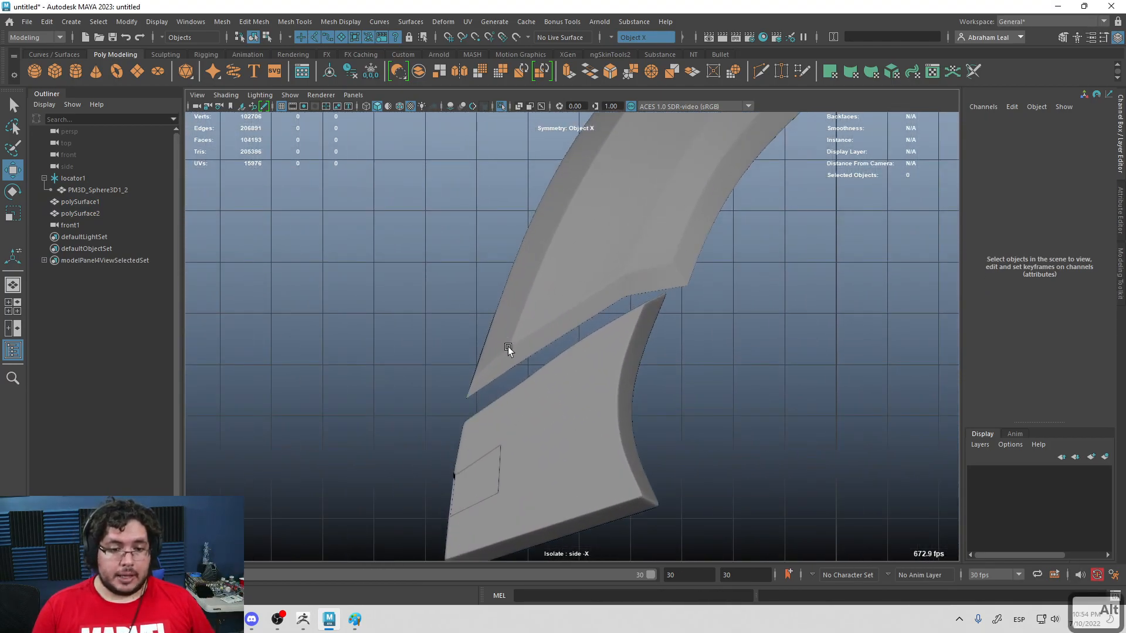
left_click(504, 346)
right_click_drag(569, 263, 515, 266)
left_click_drag(410, 278, 556, 418)
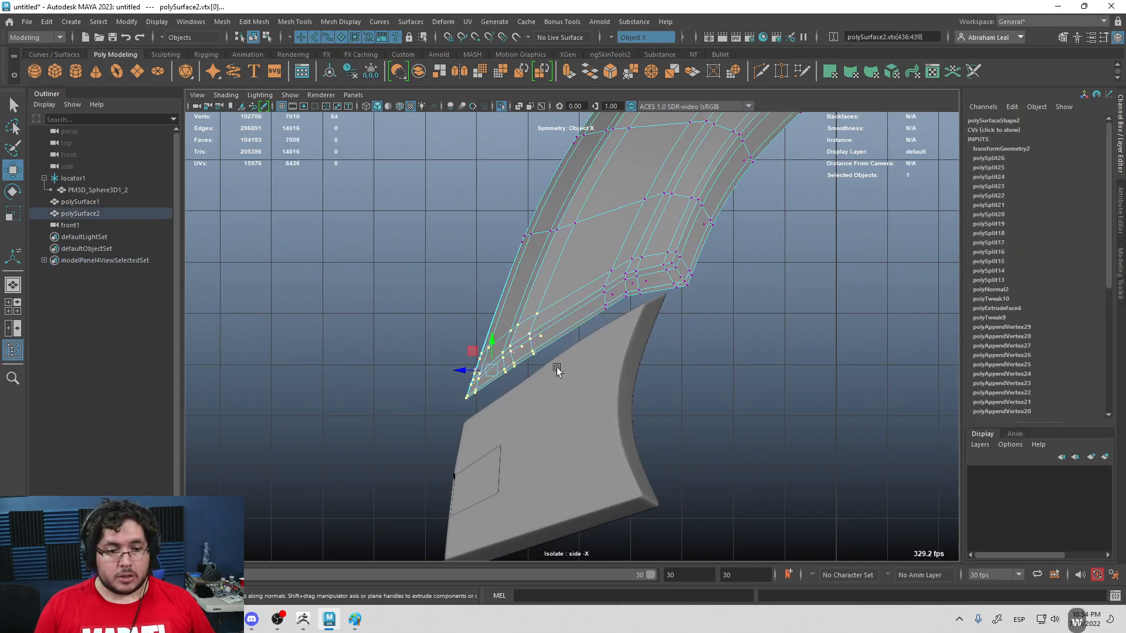
left_click_drag(491, 366, 494, 384)
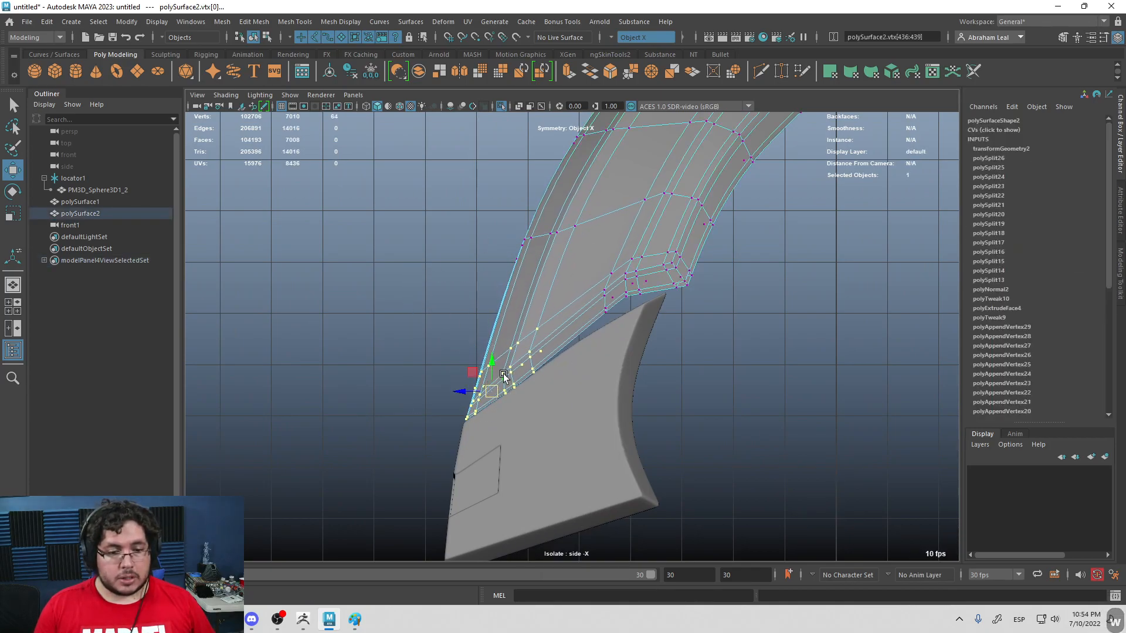
Step: Move the crown band's rear corner vertices backward past the side panel's upper tip and return to object selection
right_click_drag(497, 380, 614, 380, "alt")
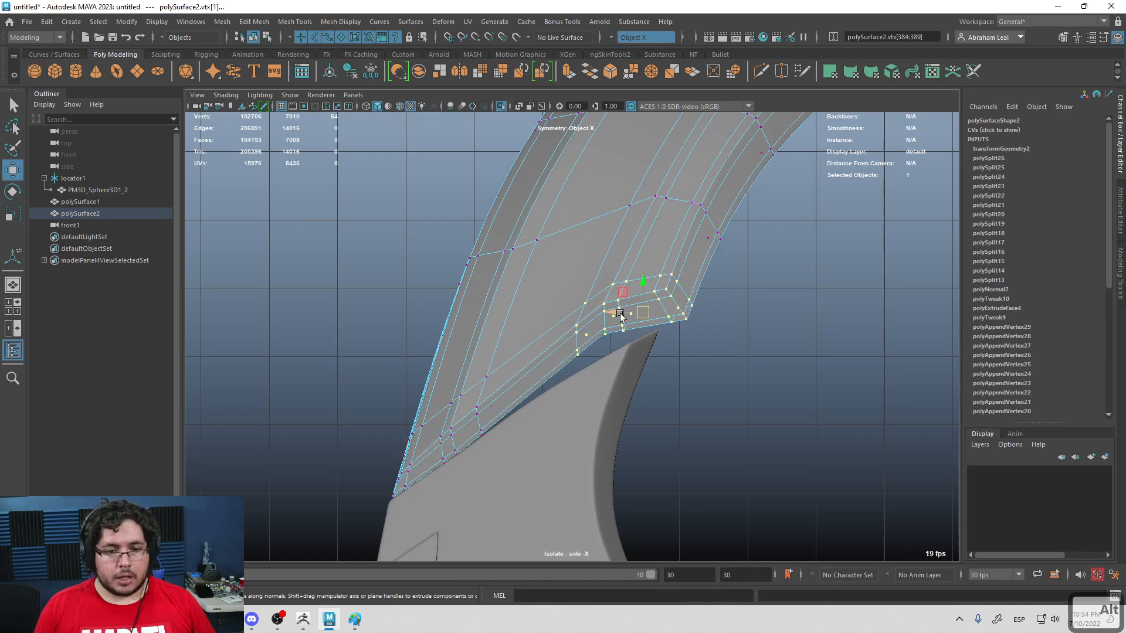
left_click_drag(616, 314, 701, 311)
key("ctrl+z")
left_click(738, 345)
scroll(658, 333, "down", 4)
right_click_drag(659, 269, 716, 252)
scroll(674, 322, "up", 3)
Step: Select all lower-end vertices of the crown band in the front wireframe view
key("space")
left_click_drag(642, 343, 715, 328, "alt")
key("space")
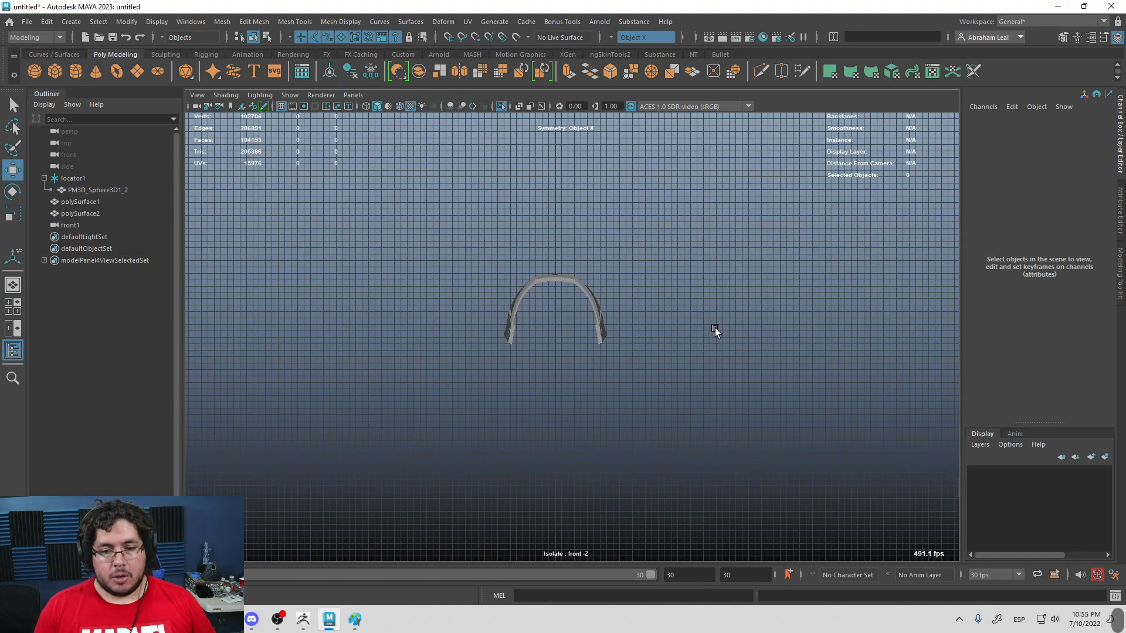
scroll(668, 344, "up", 8)
left_click(662, 285)
right_click_drag(663, 285, 646, 270)
left_click_drag(751, 224, 580, 393)
key("4")
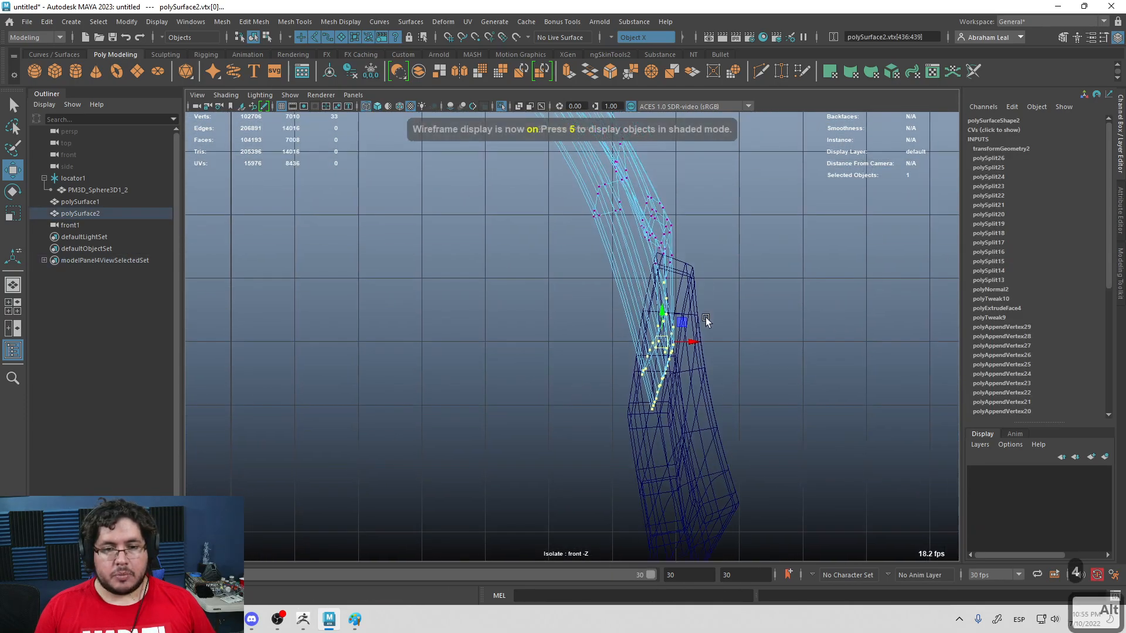
scroll(704, 294, "down", 5)
scroll(700, 268, "up", 5)
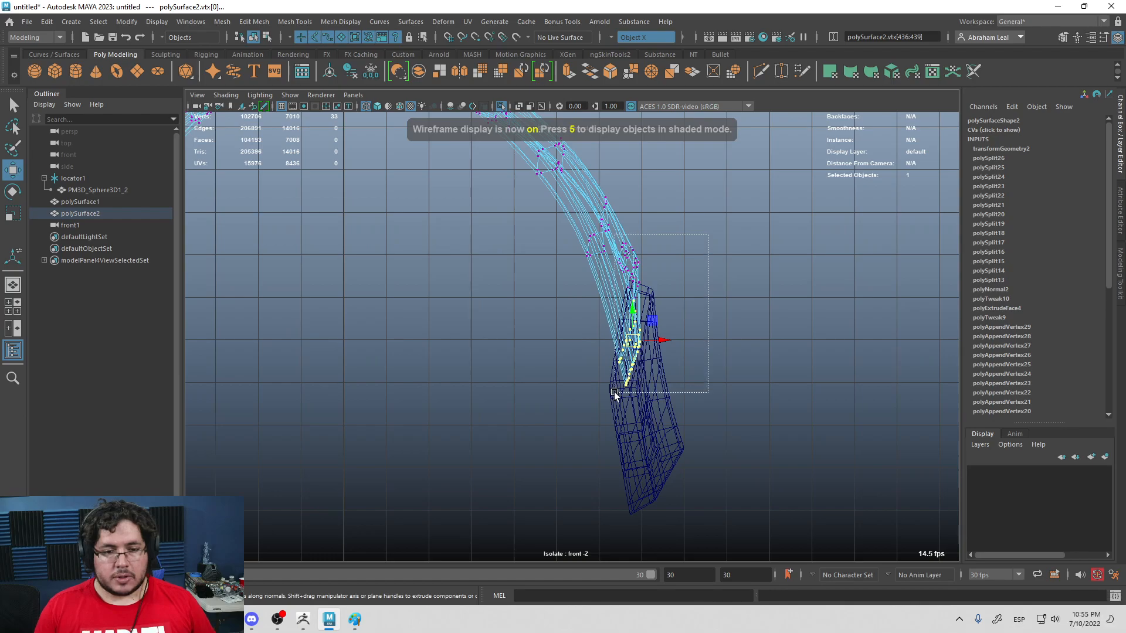
left_click_drag(614, 395, 614, 394, "shift")
Step: Try to shift the crown band's lower-end vertices sideways in the front view and undo the moves
key("e")
key("6")
scroll(704, 299, "up", 5)
key("w")
left_click_drag(716, 299, 720, 298)
key("space")
left_click_drag(797, 324, 603, 353)
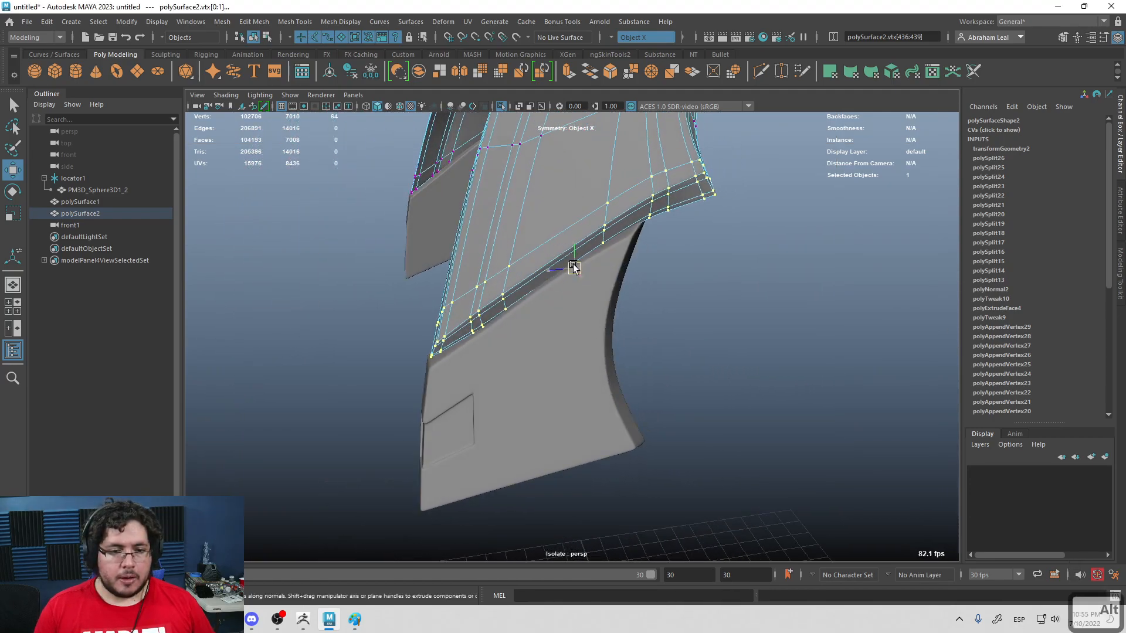
key("ctrl+z")
key("ctrl+z")
Step: Reposition the crown band's lower-end vertices along the side panel's upper edge in the side view
key("space")
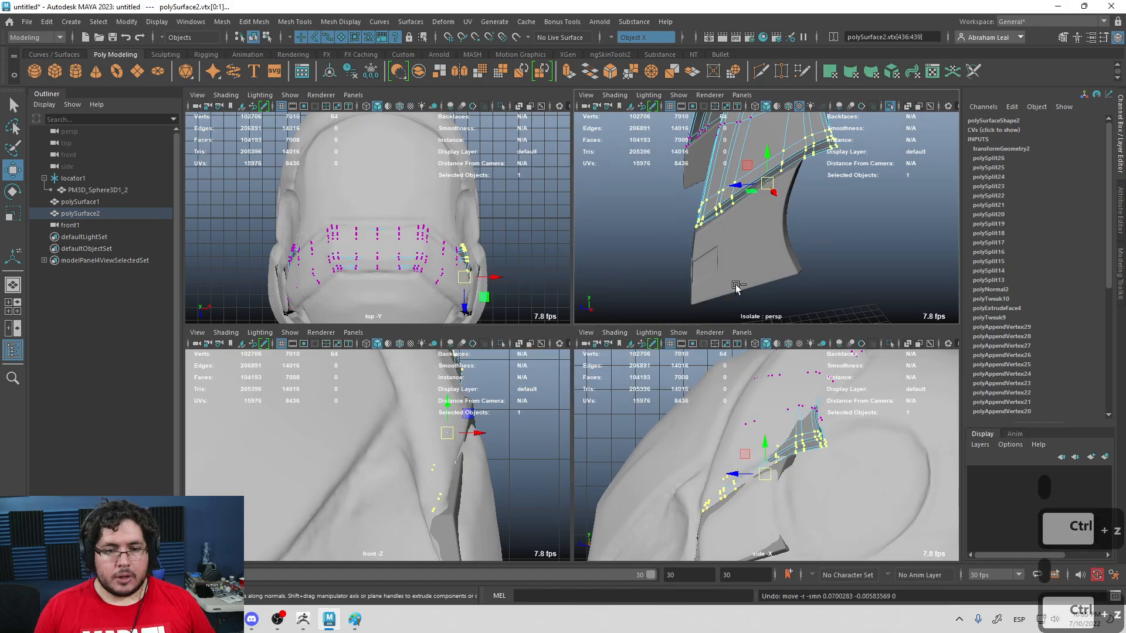
key("space")
left_click_drag(736, 287, 697, 300)
scroll(751, 275, "up", 3)
middle_click_drag(762, 263, 762, 232, "alt")
left_click_drag(765, 248, 795, 216, "alt")
key("e")
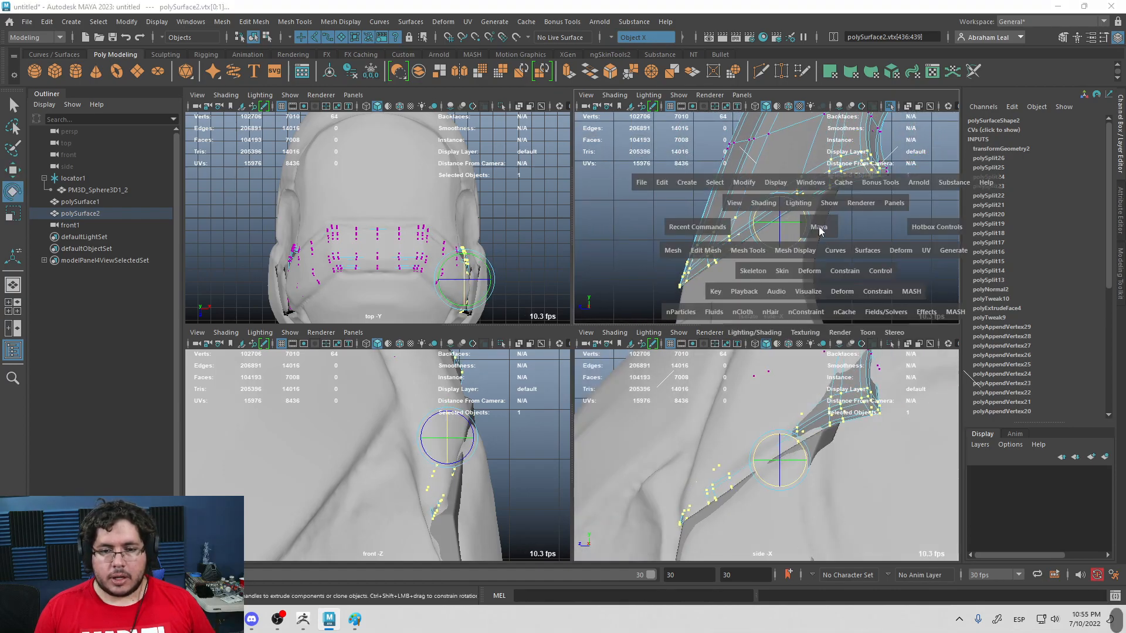
key("6")
key("space")
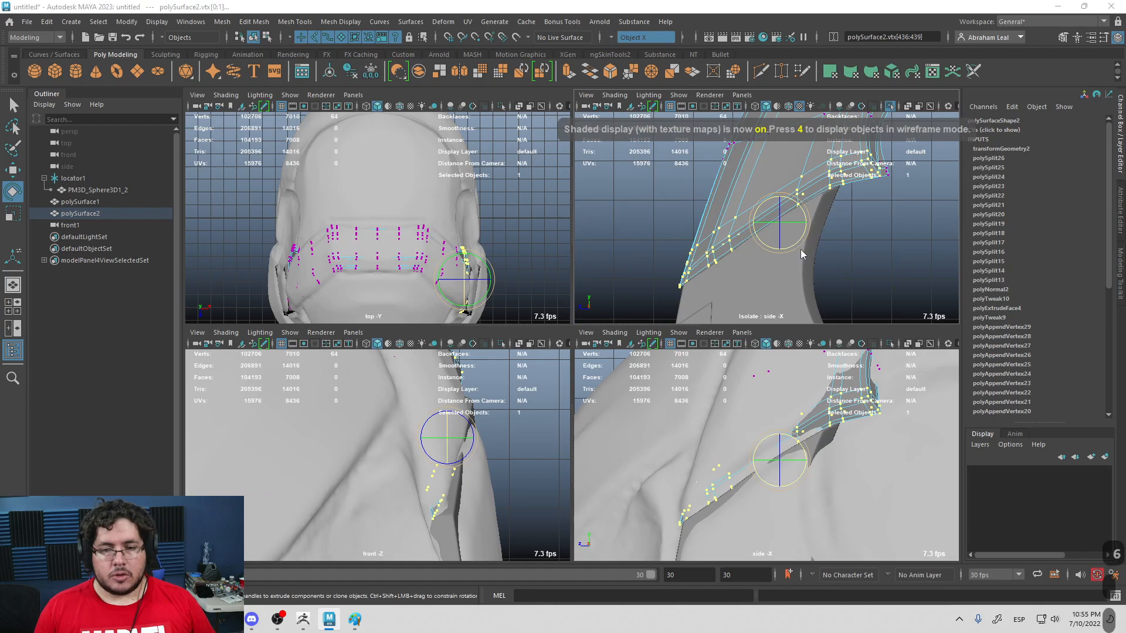
key("space")
scroll(713, 270, "up", 5)
key("w")
left_click_drag(667, 327, 670, 322)
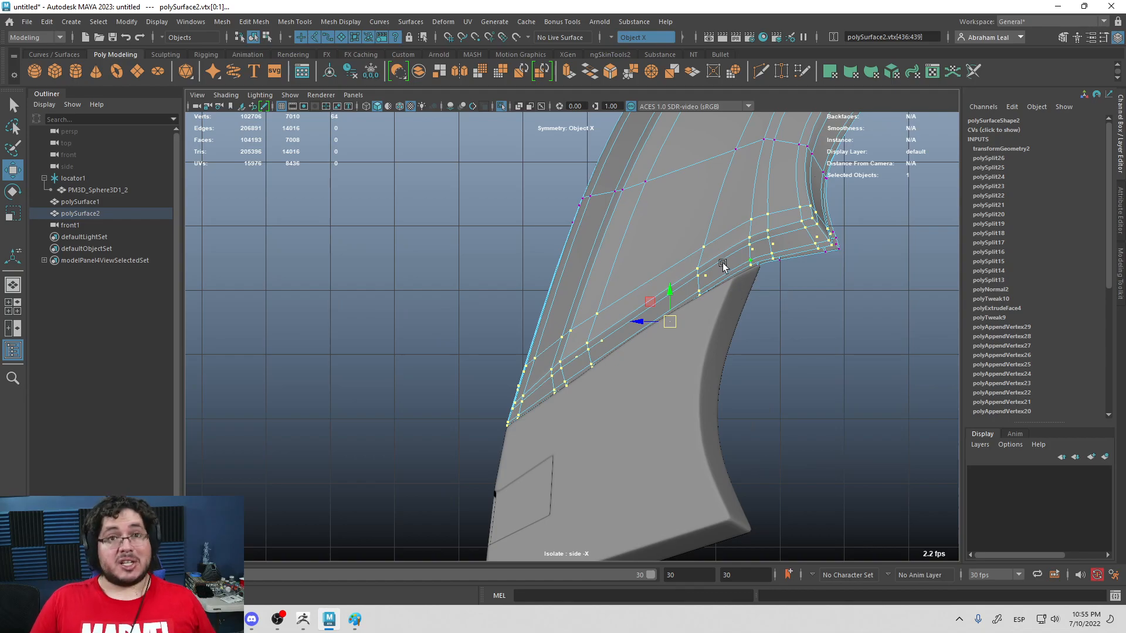
Step: Examine the seam between the crown band and the side panels from several angles in perspective
key("space")
left_click_drag(745, 279, 746, 250)
right_click_drag(751, 277, 720, 197, "alt")
left_click(758, 170)
left_click(643, 237)
right_click_drag(643, 237, 493, 186, "alt")
left_click_drag(493, 186, 545, 186, "alt")
right_click_drag(644, 193, 743, 409, "shift")
left_click(711, 254)
left_click_drag(711, 254, 624, 245, "alt")
left_click(519, 178)
left_click_drag(475, 251, 543, 302, "alt")
left_click(551, 302)
left_click(757, 414)
left_click(566, 385)
Step: Show the full helmet, make the helmet sculpt the live surface and activate Quad Draw
left_click(501, 106)
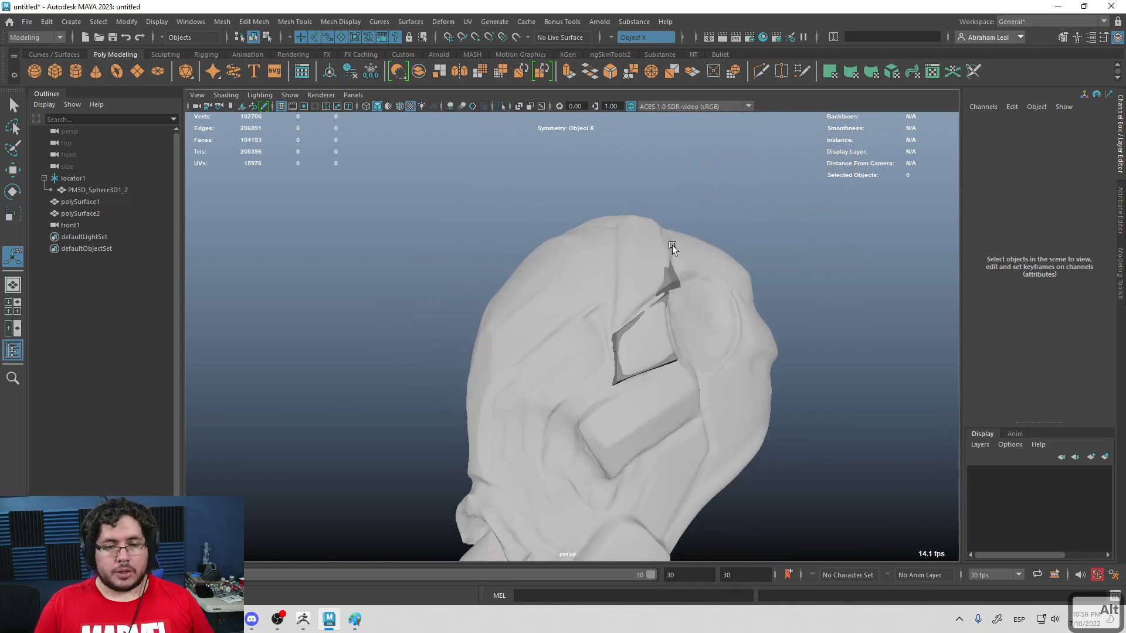
middle_click_drag(697, 347, 674, 296, "alt")
right_click_drag(675, 296, 721, 368, "alt")
left_click(733, 419)
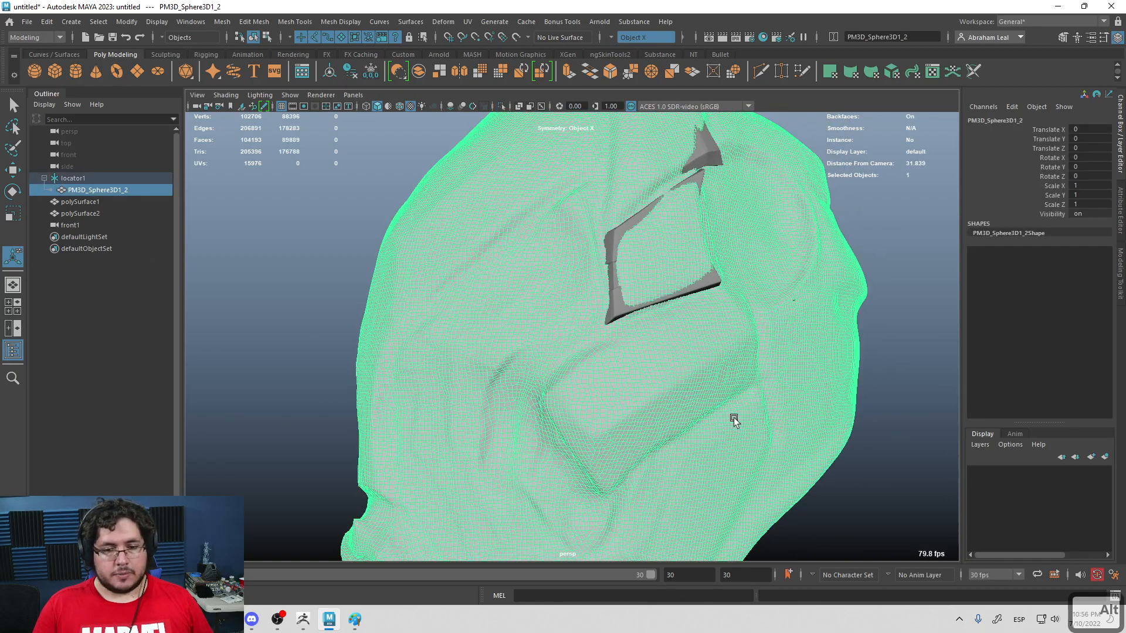
left_click(515, 37)
right_click_drag(671, 214, 739, 115, "alt")
left_click(781, 71)
Step: Draw the first two quads on the outer face of the raised cheek block below the side panel
mouse_move(621, 270)
left_mouse_down("alt")
mouse_move(517, 294)
mouse_move(656, 277)
mouse_move(711, 251)
mouse_move(684, 269)
mouse_move(754, 266)
mouse_move(701, 262)
mouse_move(777, 282)
mouse_move(684, 294)
mouse_move(581, 331)
left_mouse_up("alt")
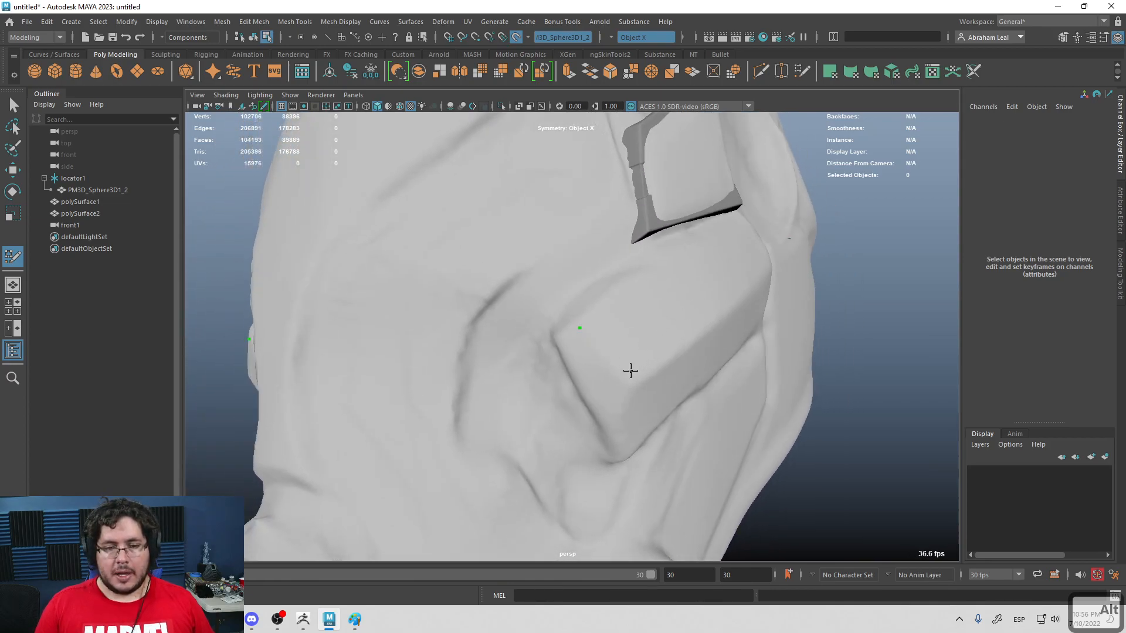
left_click_drag(657, 377, 593, 382, "alt")
left_click(548, 316)
left_click(543, 353, "shift")
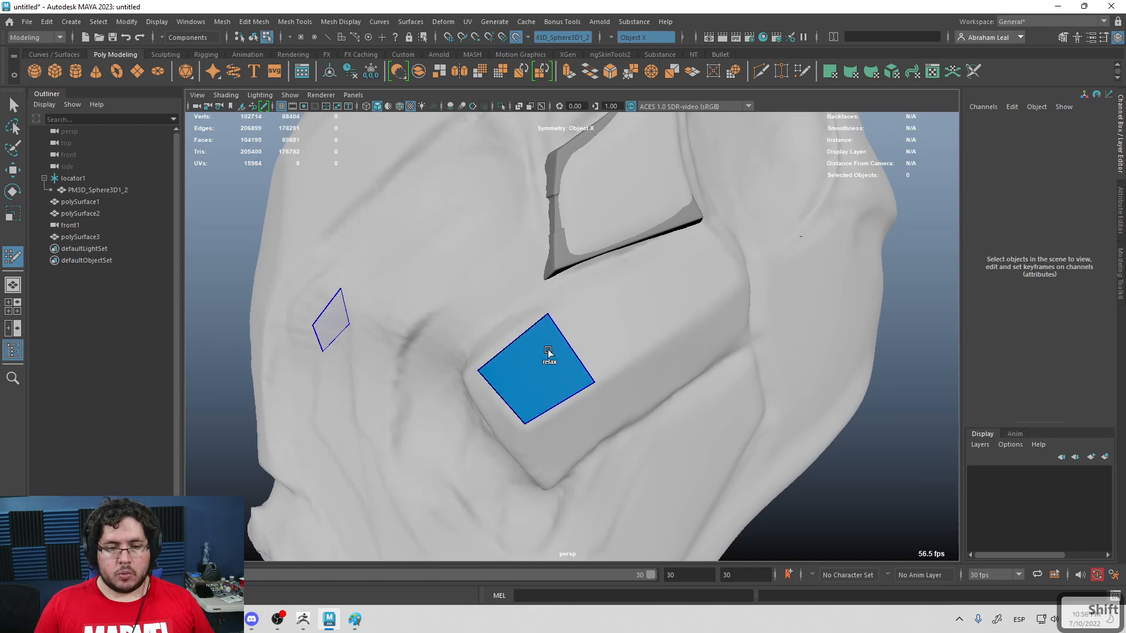
left_click(666, 307, "shift")
Step: Extend the cheek block's outer face to a row of four quads and add the first quad on its underside
left_click_drag(667, 307, 661, 335, "alt")
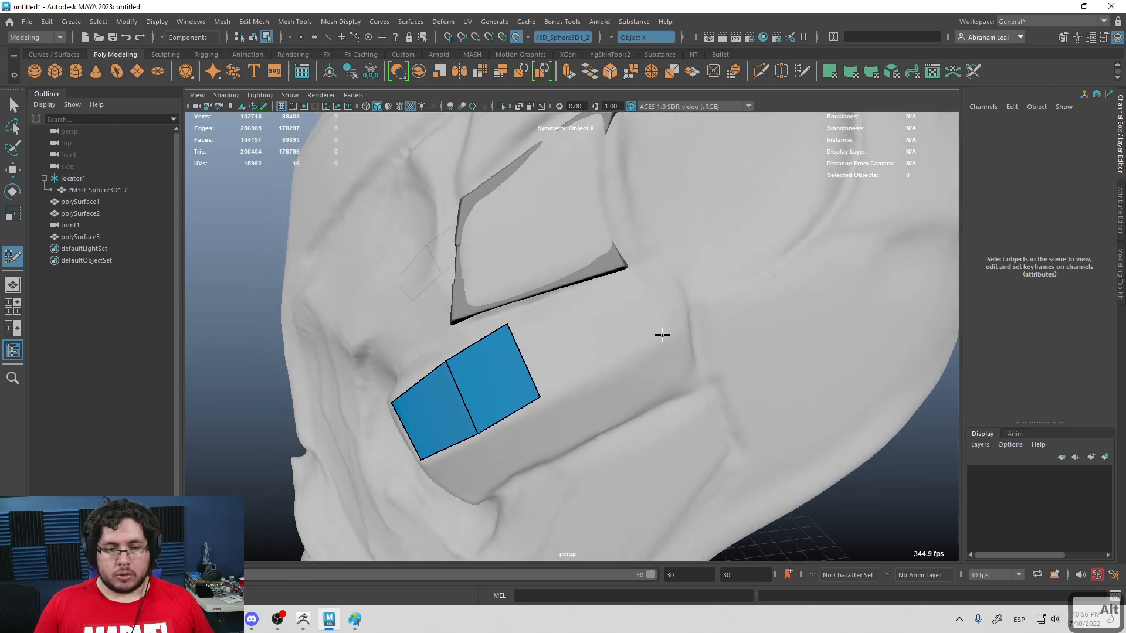
left_click(631, 280)
left_click(591, 332, "shift")
left_click(597, 350, "ctrl")
mouse_move(599, 352)
left_mouse_down("alt")
mouse_move(638, 319)
mouse_move(627, 280)
left_mouse_up("alt")
left_click_drag(598, 219, 558, 251, "alt")
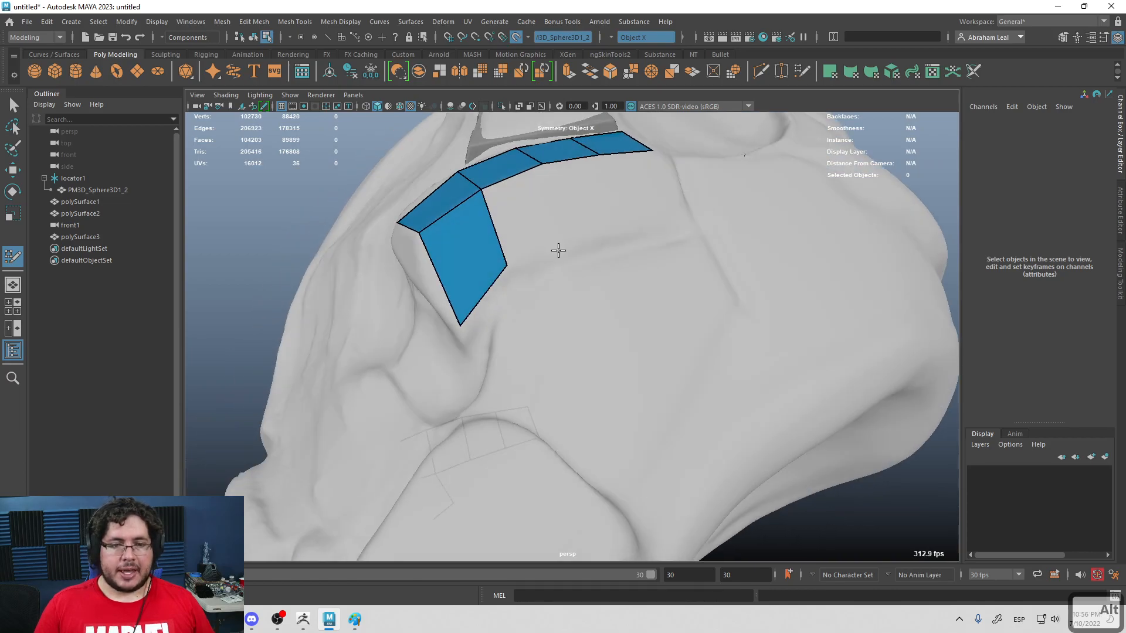
Step: Fill the cheek block's underside with three more quads toward the back of the helmet
left_click(558, 251)
left_click(553, 228, "shift")
left_click(610, 231)
left_click(576, 214, "shift")
left_click_drag(660, 217, 576, 293, "alt")
left_click(613, 218, "shift")
mouse_move(533, 324)
left_mouse_down("alt")
mouse_move(648, 292)
mouse_move(733, 294)
mouse_move(671, 337)
mouse_move(673, 324)
left_mouse_up("alt")
mouse_move(615, 279)
left_mouse_down("alt")
mouse_move(671, 264)
mouse_move(558, 289)
mouse_move(596, 319)
mouse_move(707, 339)
left_mouse_up("alt")
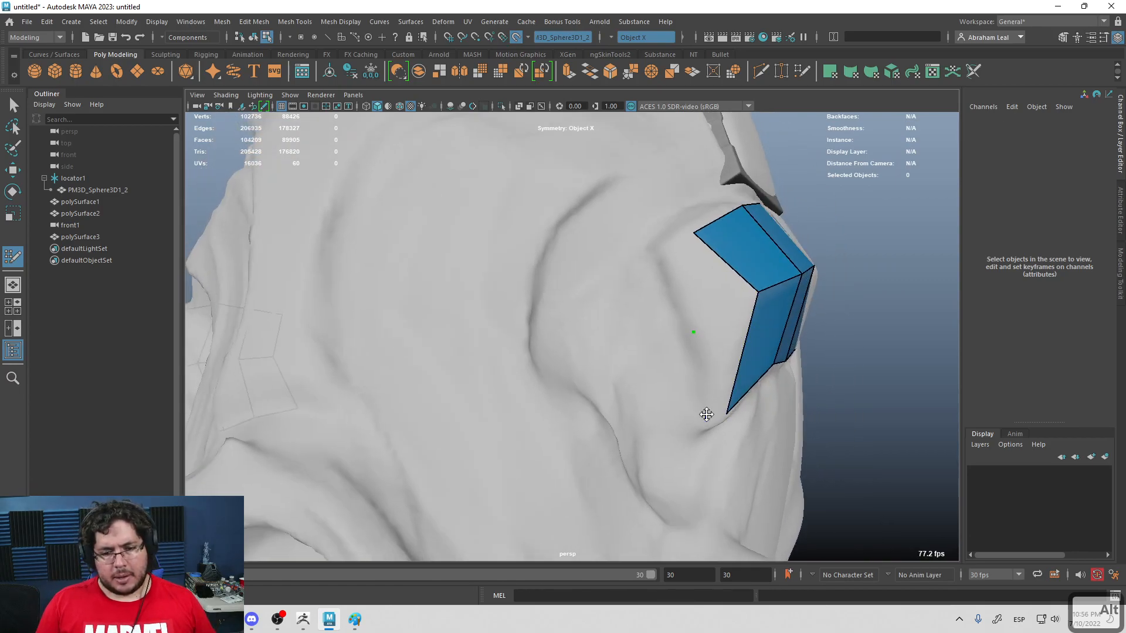
Step: Add two quads covering the front end of the cheek block
left_click(706, 417)
left_click(699, 357, "shift")
left_click(730, 290, "shift")
mouse_move(734, 293)
left_mouse_down("alt")
mouse_move(749, 352)
mouse_move(712, 372)
left_mouse_up("alt")
left_click_drag(711, 391, 648, 369, "alt")
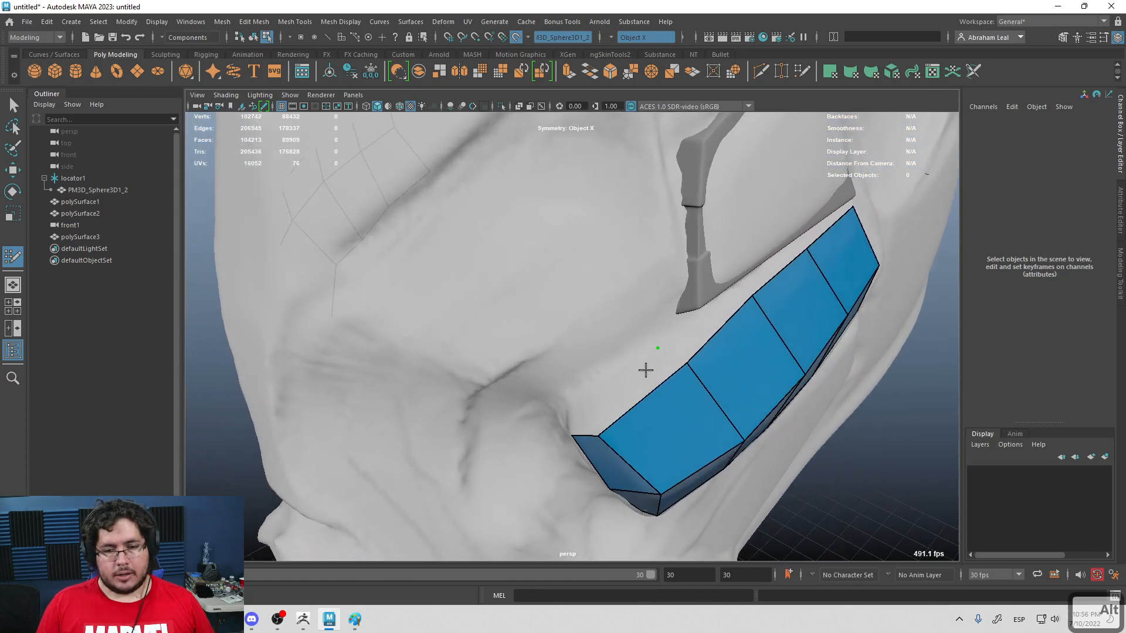
Step: Undo the last edit and fill the cheek block's upper strip and back end with quads
key("ctrl+z")
left_click_drag(589, 412, 668, 402, "alt")
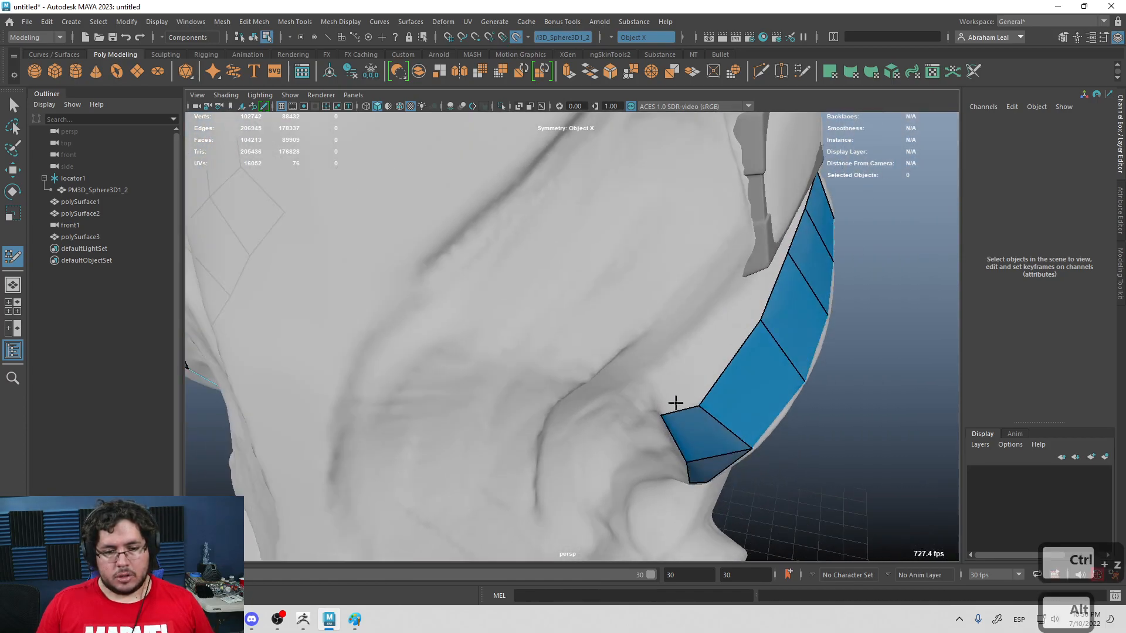
left_click(708, 353, "shift")
mouse_move(707, 353)
left_mouse_down("alt")
mouse_move(739, 335)
mouse_move(705, 291)
left_mouse_up("alt")
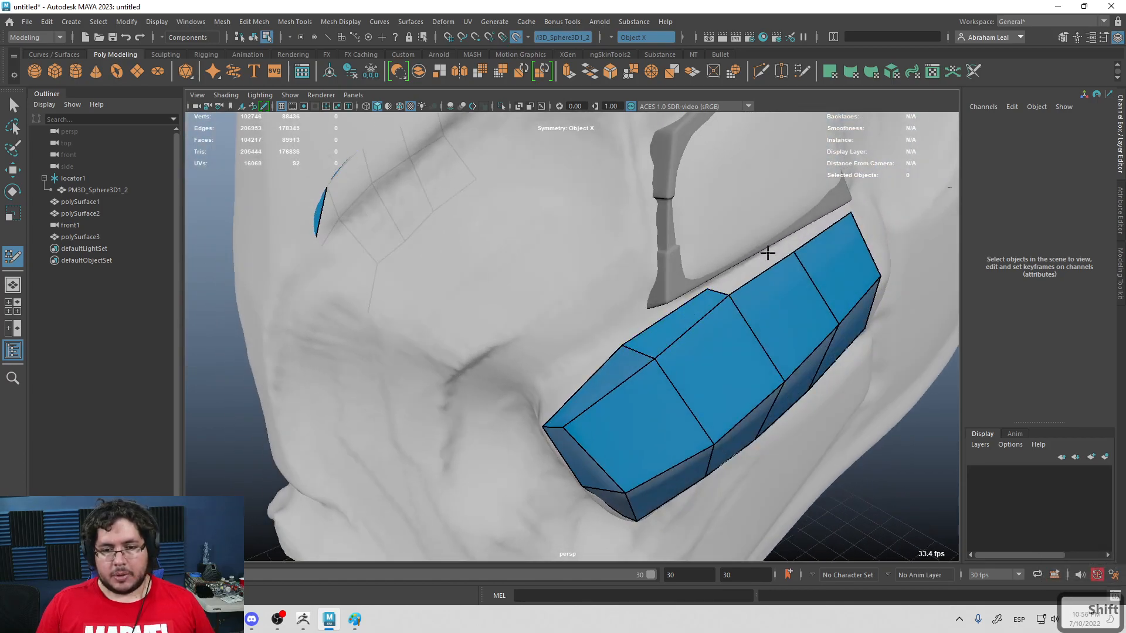
left_click(764, 261, "shift")
mouse_move(763, 261)
left_mouse_down("alt")
mouse_move(651, 314)
mouse_move(659, 402)
left_mouse_up("alt")
left_click(611, 321, "shift")
left_click(632, 364, "shift")
left_click_drag(635, 340, 797, 266, "alt")
Step: Leave Quad Draw, isolate the new cheek piece and switch it to vertex selection
key("q")
key("F8")
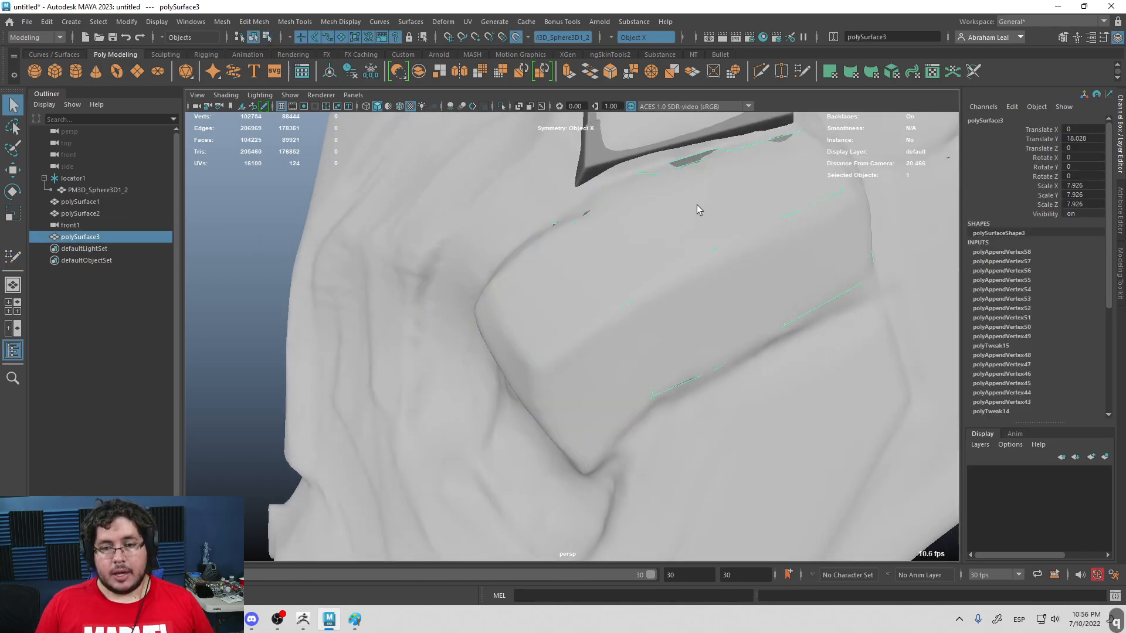
left_click(500, 107)
mouse_move(666, 234)
left_mouse_down("alt")
mouse_move(669, 326)
mouse_move(679, 332)
mouse_move(679, 231)
mouse_move(638, 312)
left_mouse_up("alt")
right_click_drag(648, 276, 603, 190)
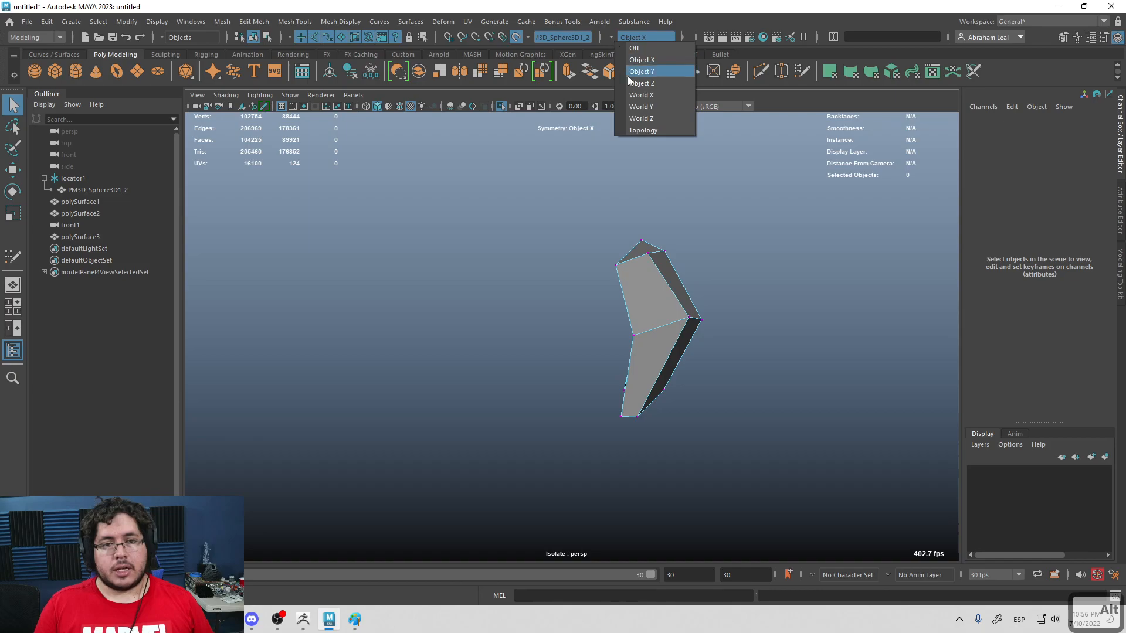
Step: Turn symmetry off and delete the mirrored half of the cheek piece
left_click_drag(586, 246, 453, 267, "alt")
right_click_drag(294, 271, 295, 320)
left_click(289, 302)
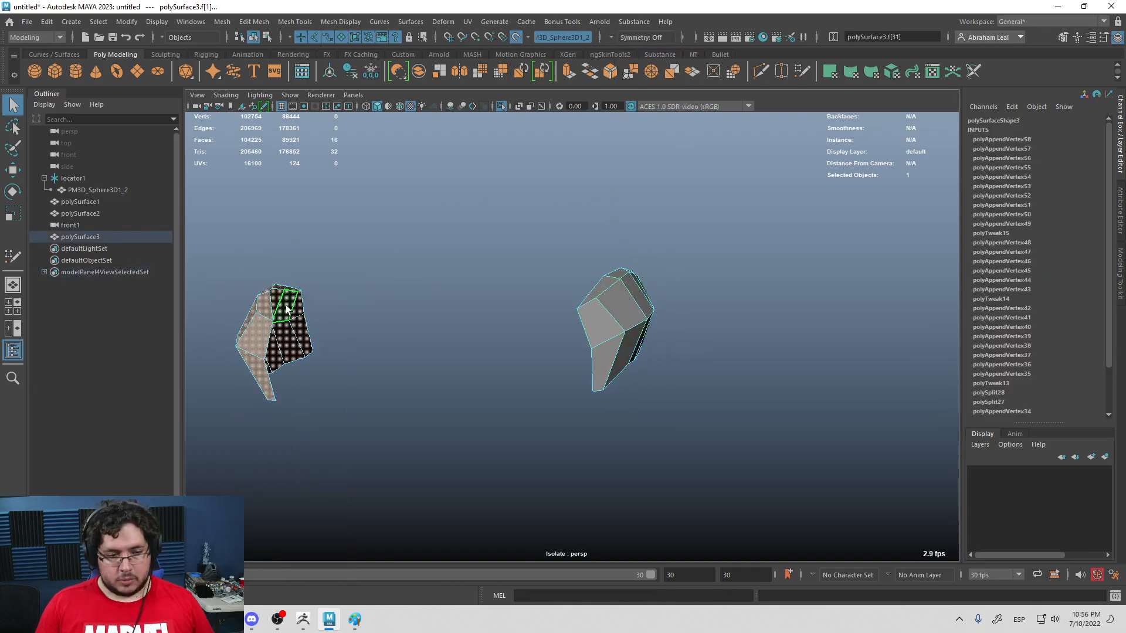
key("BackSpace")
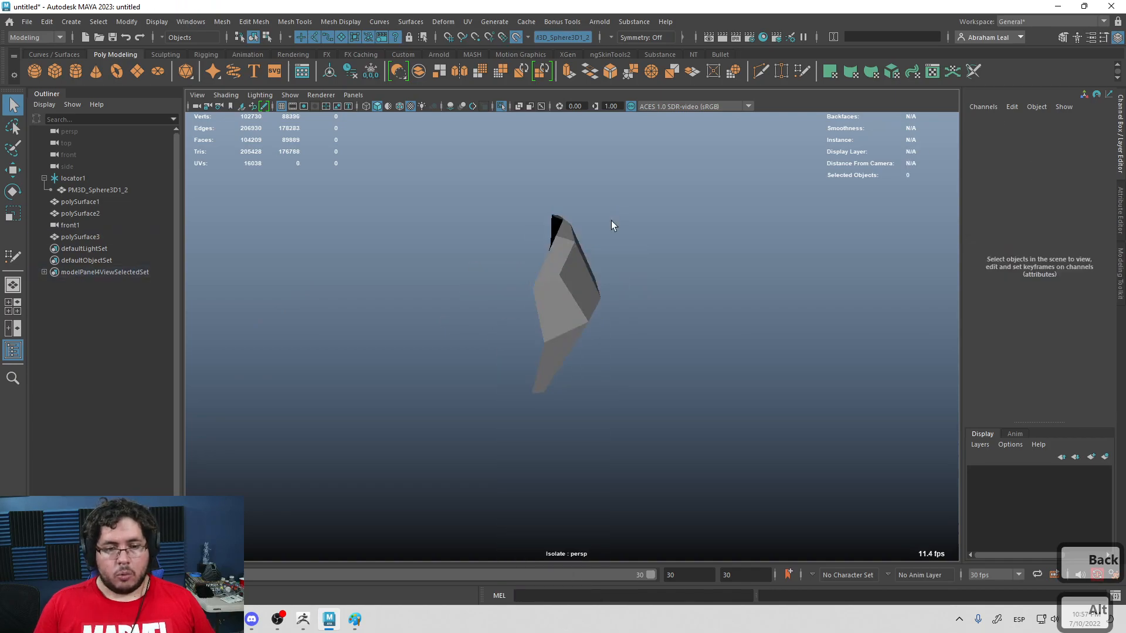
left_click(563, 289)
left_click_drag(564, 289, 578, 255, "alt")
right_click_drag(580, 255, 578, 223)
left_click(562, 286)
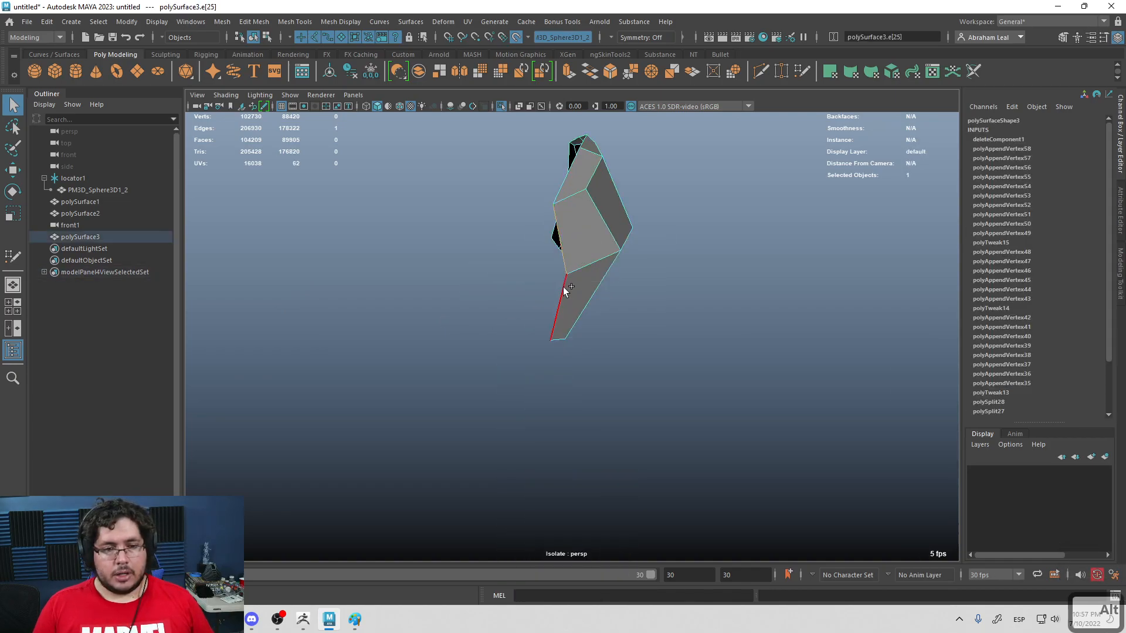
key("r")
left_click_drag(577, 276, 600, 271, "shift")
Step: Select the two front-end faces, set the Scale tool's axis orientation to Normal and flatten them along their normal
left_click_drag(584, 326, 580, 269, "alt")
left_click(579, 269)
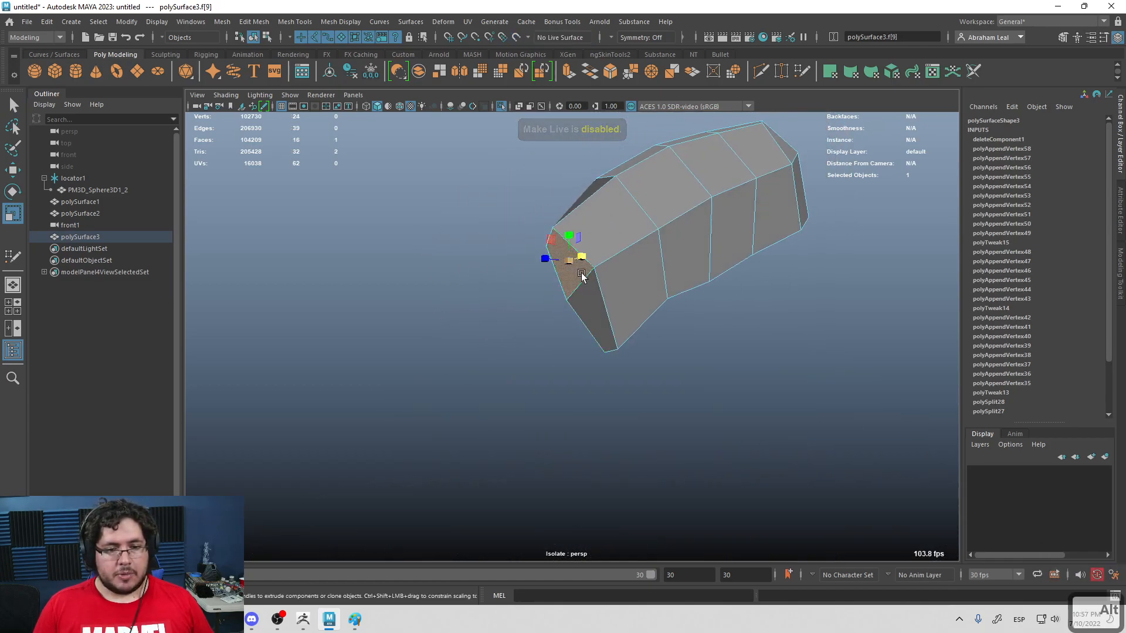
mouse_move(604, 326)
left_mouse_down("alt")
mouse_move(613, 326)
mouse_move(586, 324)
left_mouse_up("alt")
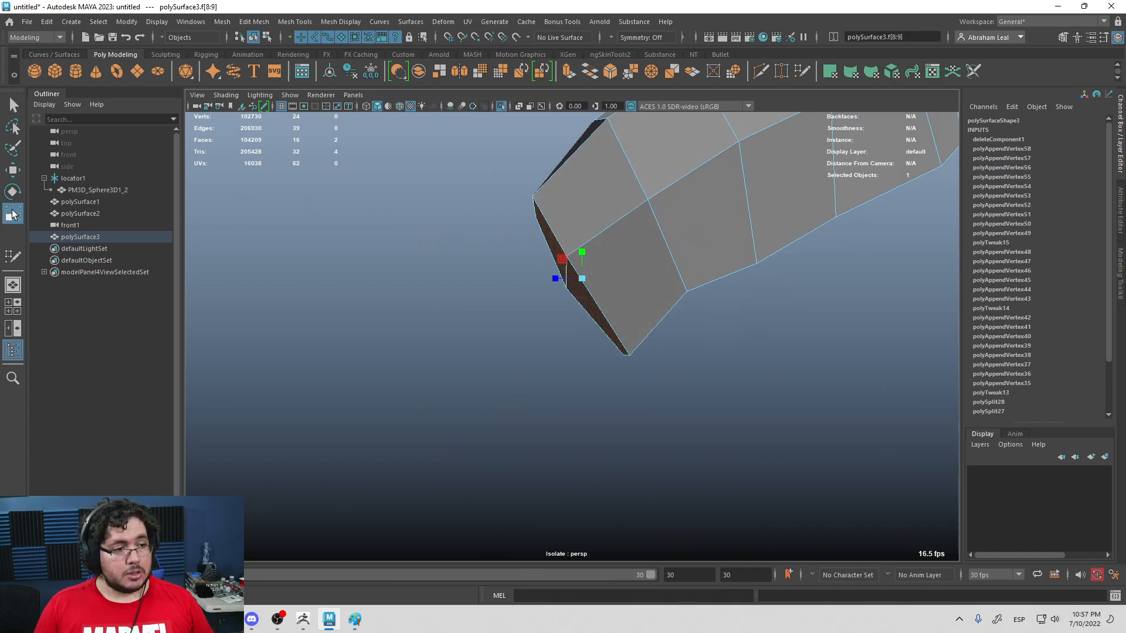
double_click(23, 216)
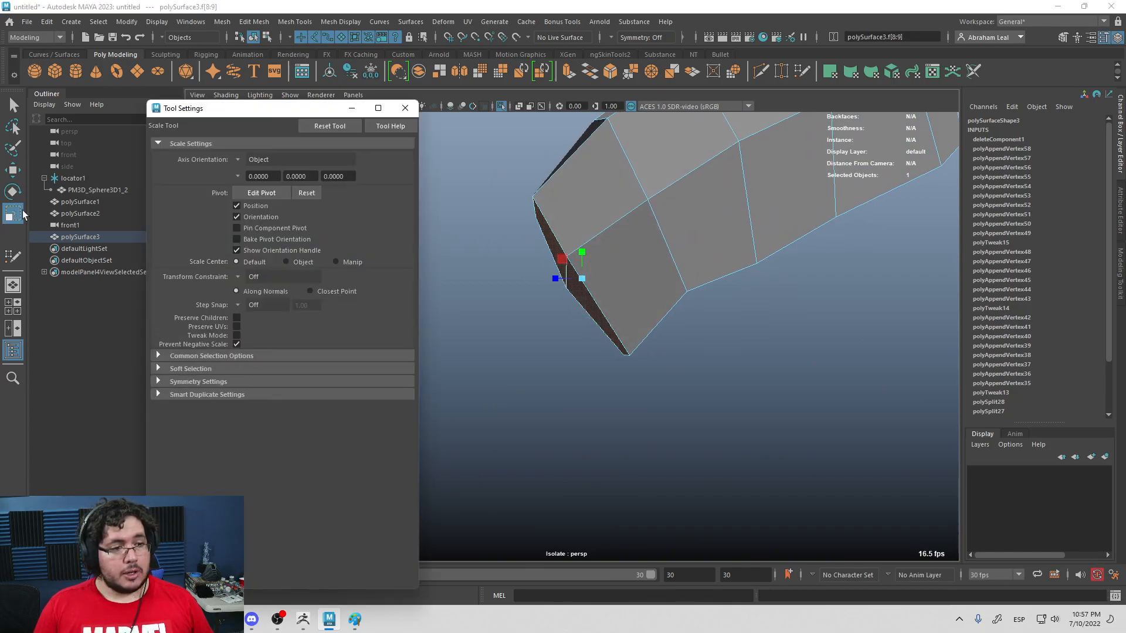
left_click(241, 159)
left_click(289, 214)
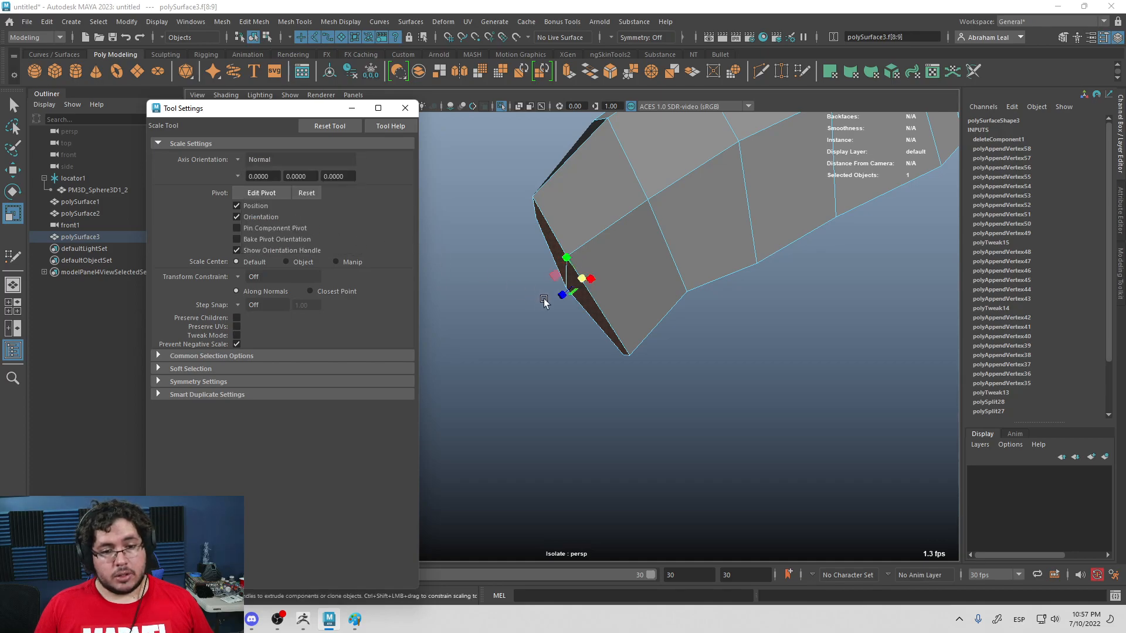
left_click_drag(608, 281, 766, 289, "alt")
left_click_drag(518, 220, 576, 230, "alt")
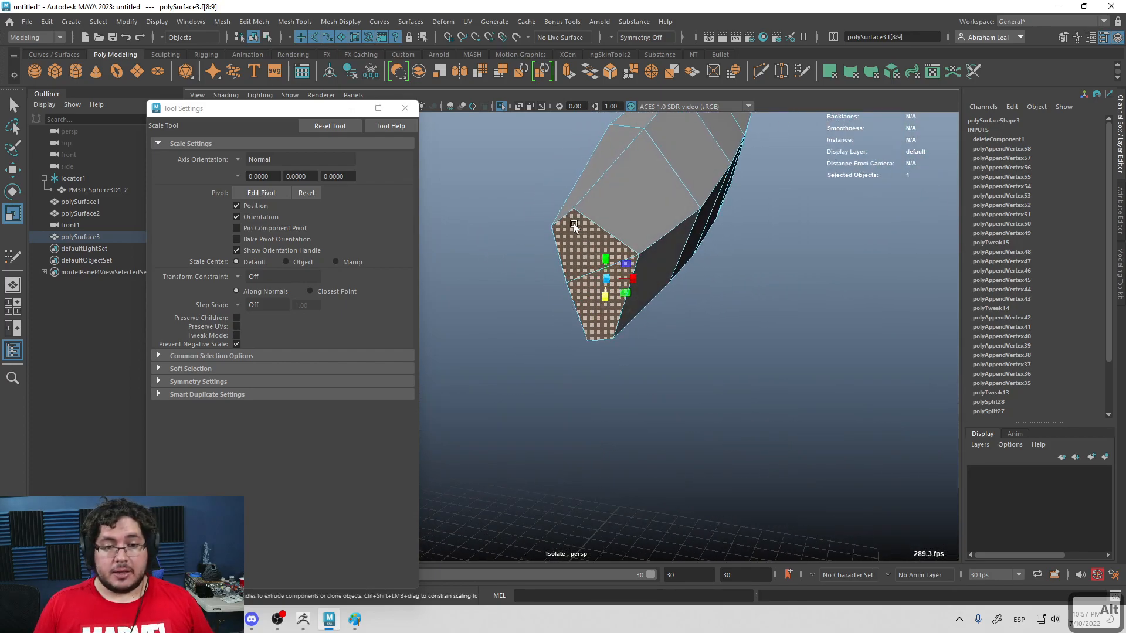
Step: Select the open border edges along the inner side of the cheek piece and extrude them
left_click_drag(624, 285, 565, 309, "alt")
left_click(586, 265)
left_click(566, 310, "shift")
left_click_drag(560, 221, 555, 197, "alt")
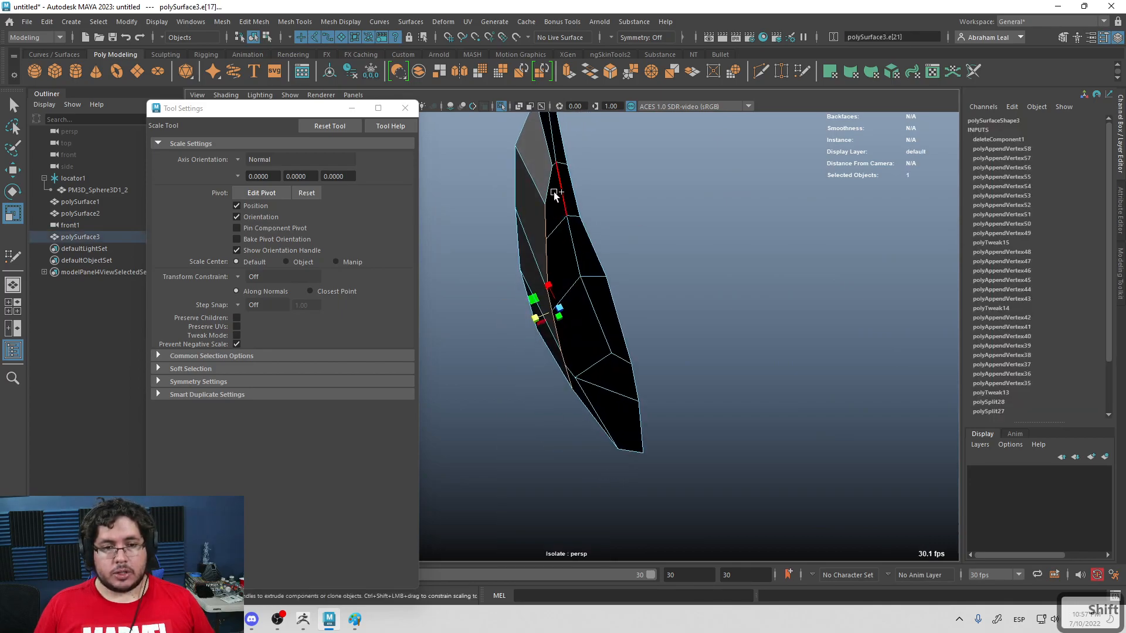
mouse_move(586, 281)
left_mouse_down("alt")
mouse_move(572, 261)
mouse_move(564, 325)
mouse_move(579, 367)
mouse_move(636, 317)
mouse_move(596, 262)
left_mouse_up("alt")
key("ctrl+e")
Step: Bridge the extruded strip's end edges, and bridge the two long border edge runs on the inner side
right_click_drag(596, 262, 583, 240)
left_click(574, 324)
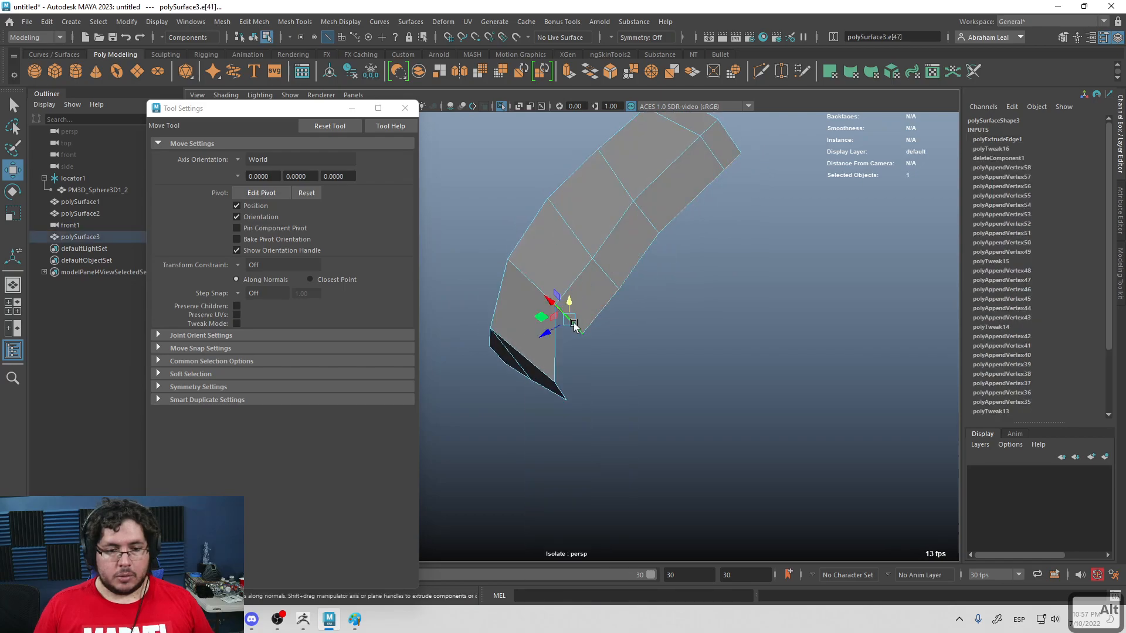
left_click(589, 71)
left_click_drag(661, 264, 716, 326, "alt")
left_click(695, 322)
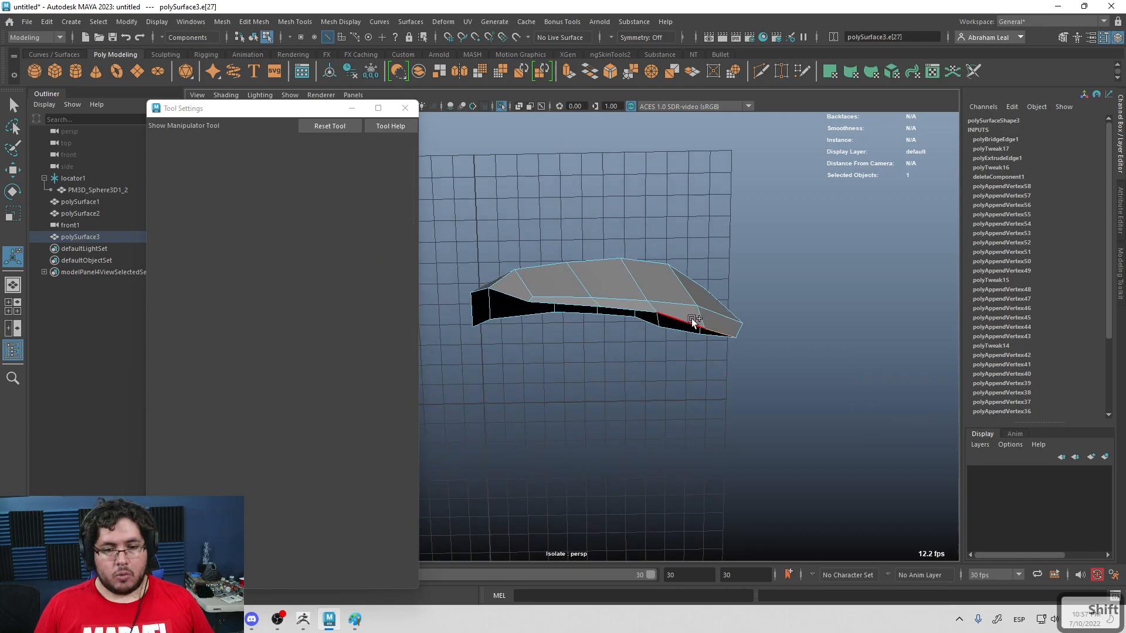
left_click(572, 303, "shift")
left_click_drag(572, 304, 647, 339, "alt")
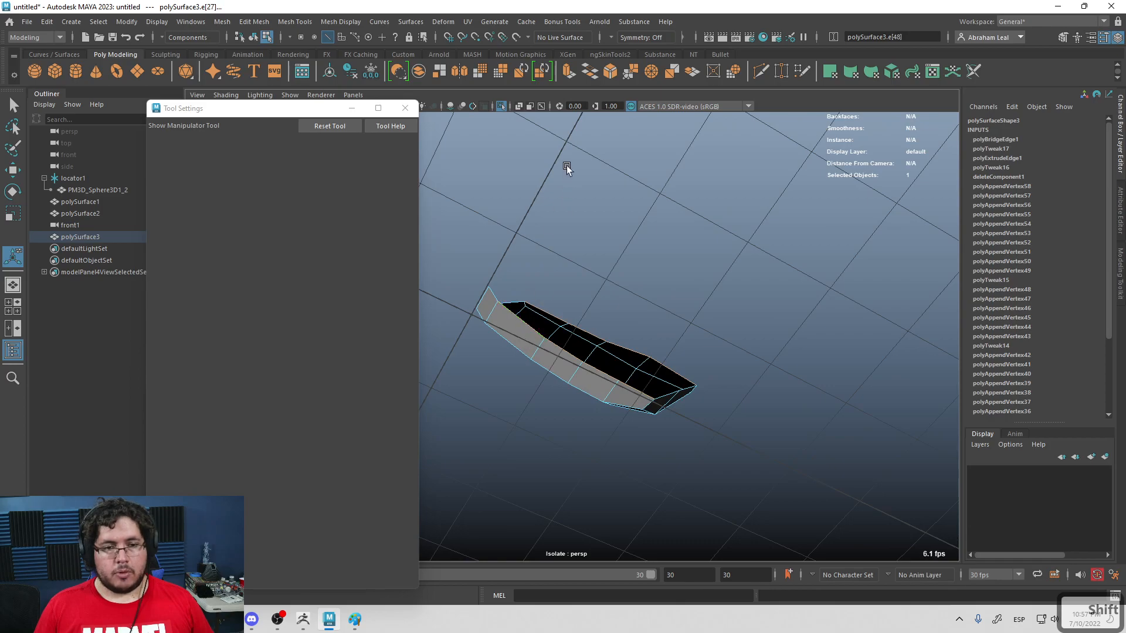
left_click(593, 73)
Step: Show the attribute editor and inspect the bridged faces of the cheek piece from several angles
left_click_drag(608, 299, 570, 311, "alt")
right_click_drag(567, 269, 571, 322)
key("ctrl+a")
key("q")
left_click_drag(557, 286, 618, 343, "alt")
left_click(604, 276)
left_click(680, 354)
Step: Extrude the open edge on the inner side of the cheek piece and move it outward
left_click_drag(680, 354, 633, 352, "alt")
right_click_drag(550, 346, 555, 298)
left_click(552, 347)
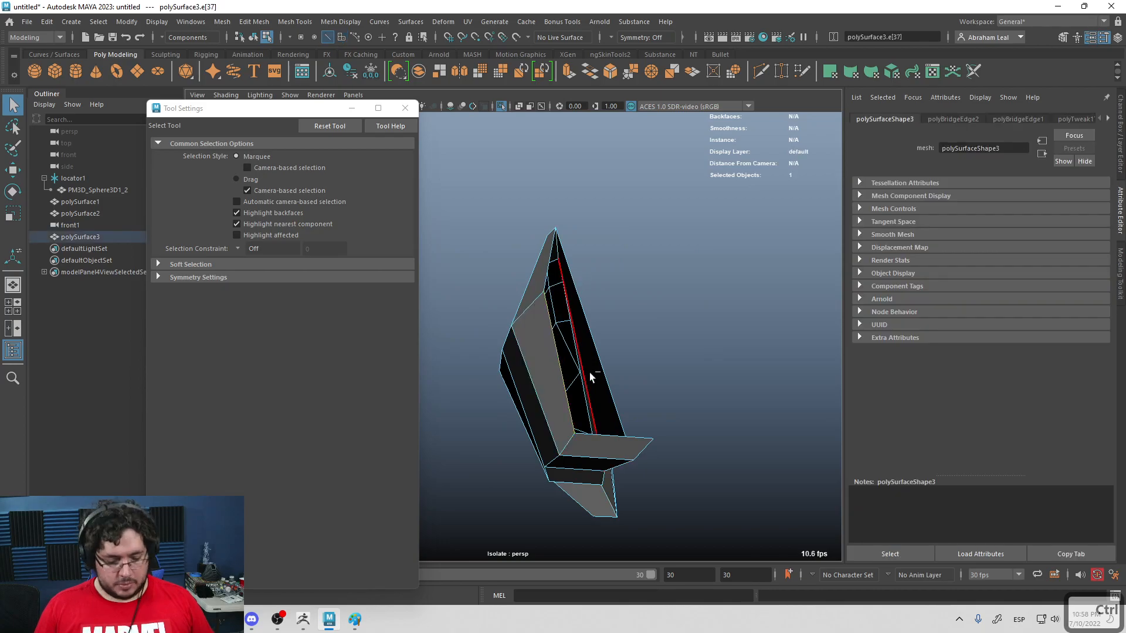
key("ctrl+e")
left_click_drag(589, 372, 509, 352, "alt")
left_click_drag(584, 347, 581, 347)
left_click_drag(581, 347, 513, 360, "alt")
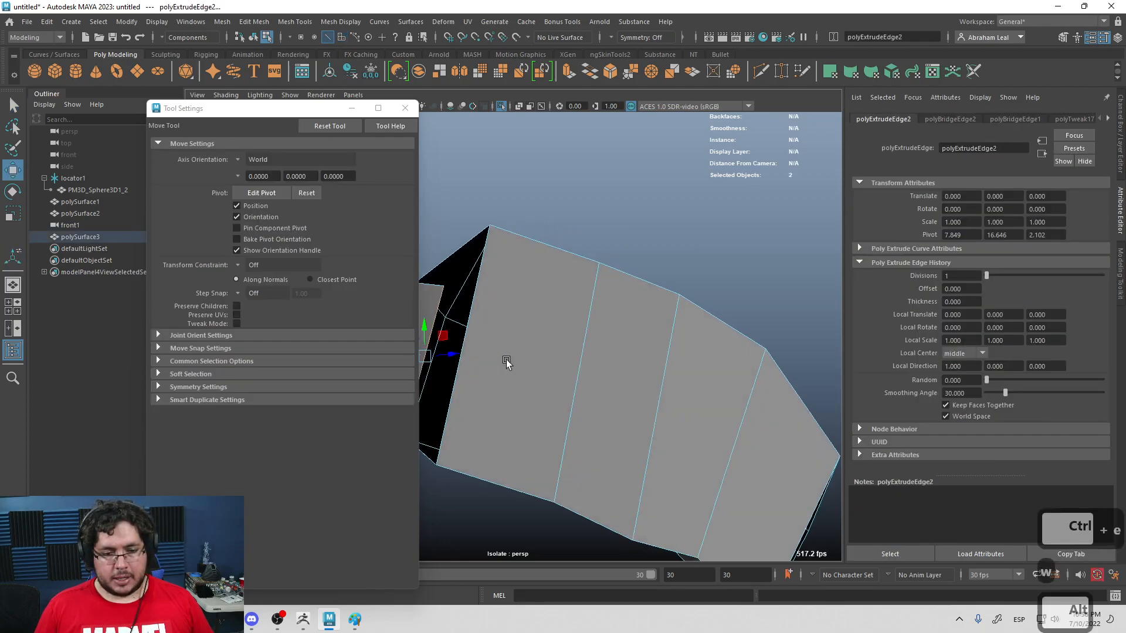
Step: Merge the two vertices at the outer corner of the open end
middle_click_drag(513, 360, 575, 368, "alt")
left_click_drag(575, 367, 520, 276, "alt")
right_click_drag(502, 255, 479, 252)
left_click_drag(503, 250, 477, 268)
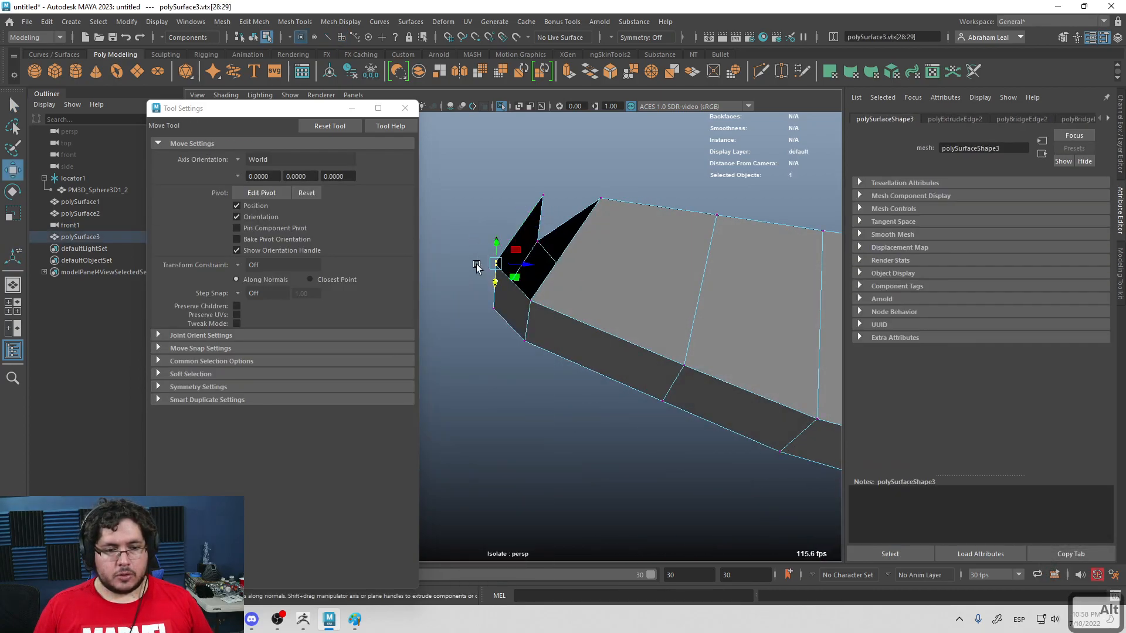
left_click(634, 71)
Step: Bridge the two facing edges beside the merged corner at the open end
left_click_drag(593, 155, 562, 218, "alt")
right_click_drag(531, 230, 531, 205)
left_click(536, 247)
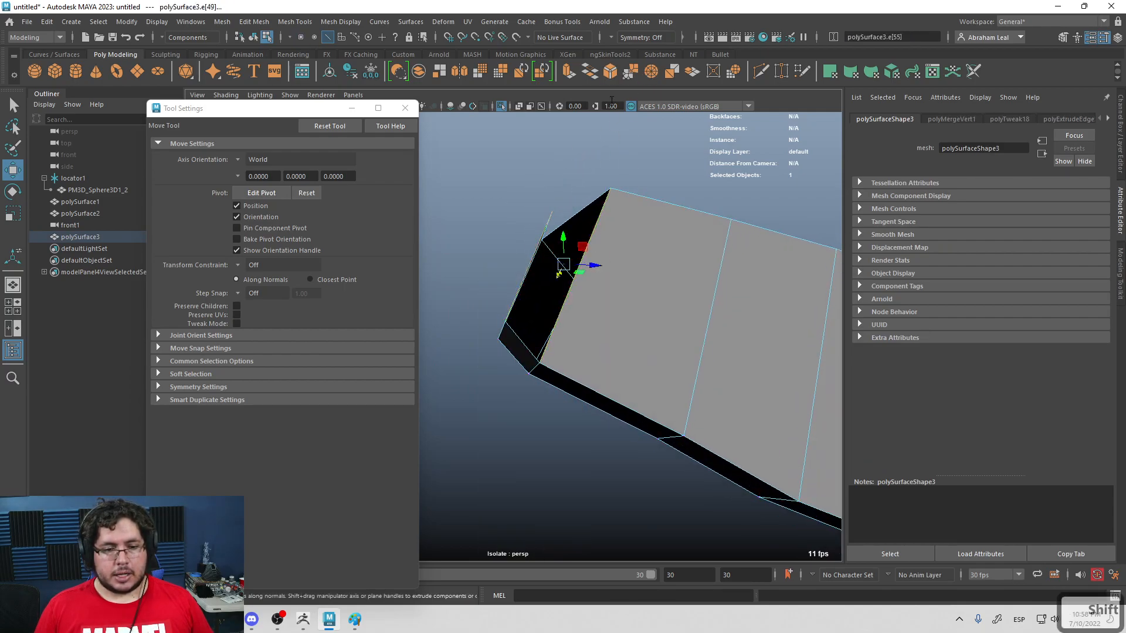
left_click(590, 72)
left_click_drag(611, 201, 657, 300, "alt")
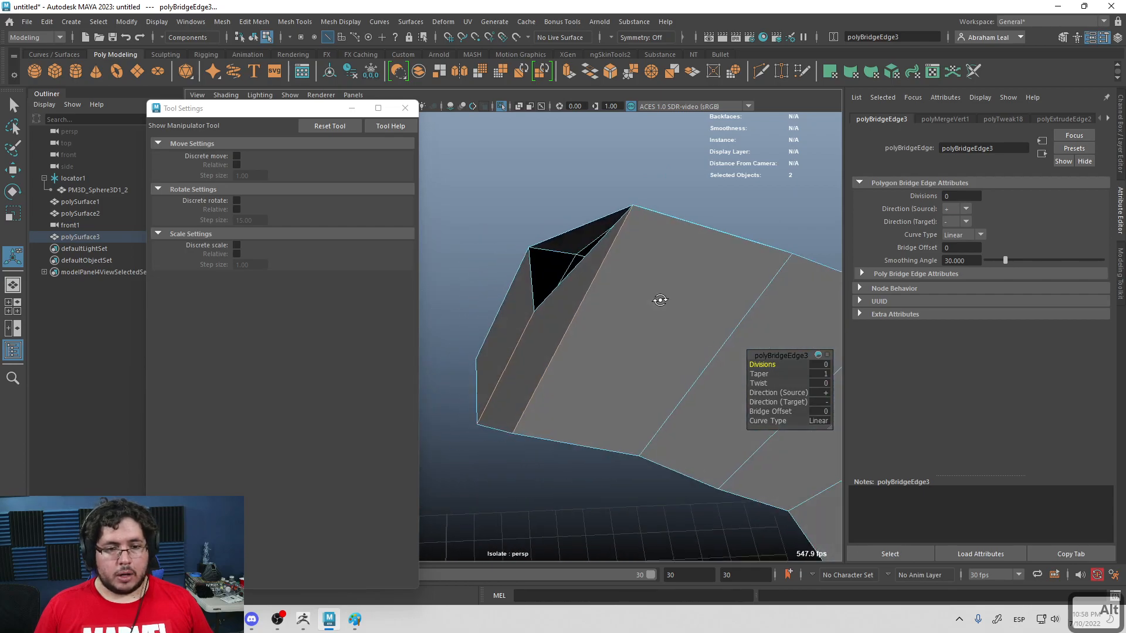
Step: Try an edge loop across the inner panels, and undo it together with the bridge and the corner merge
left_click(760, 71)
left_click_drag(593, 246, 562, 303, "alt")
left_click(623, 301, "ctrl")
key("ctrl+z")
key("ctrl+z")
key("ctrl+z")
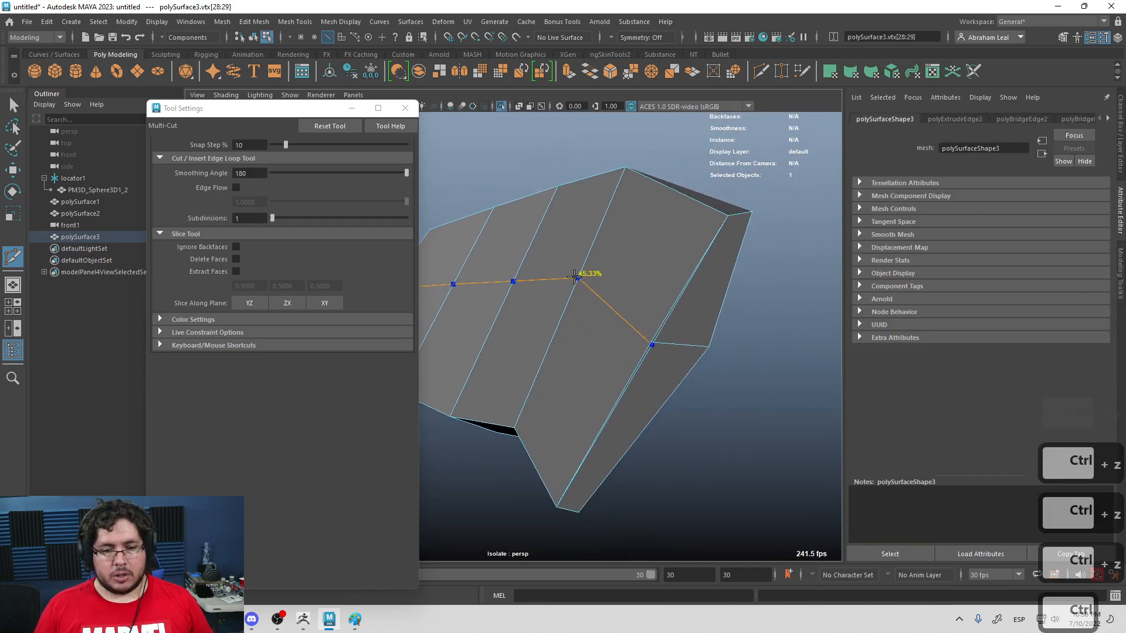
Step: Insert an edge loop lengthwise through the inner panels at about 45% and merge its end vertex with the front end's middle vertex
left_click(575, 277, "ctrl")
left_click_drag(669, 321, 606, 296, "alt")
key("q")
right_click_drag(606, 289, 578, 314)
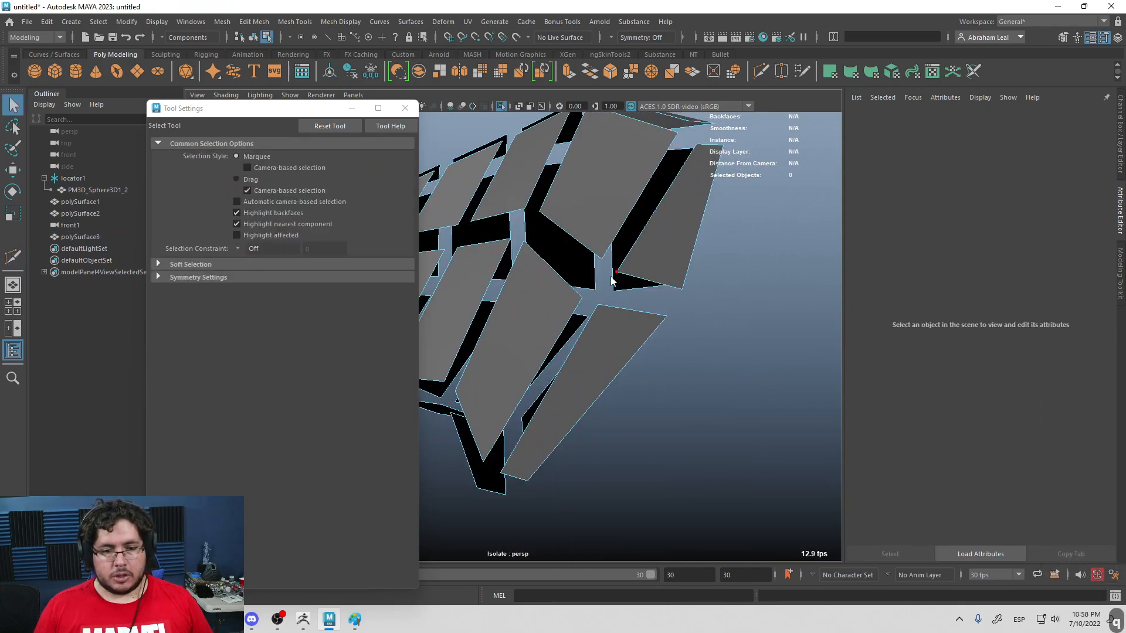
key("F9")
key("4")
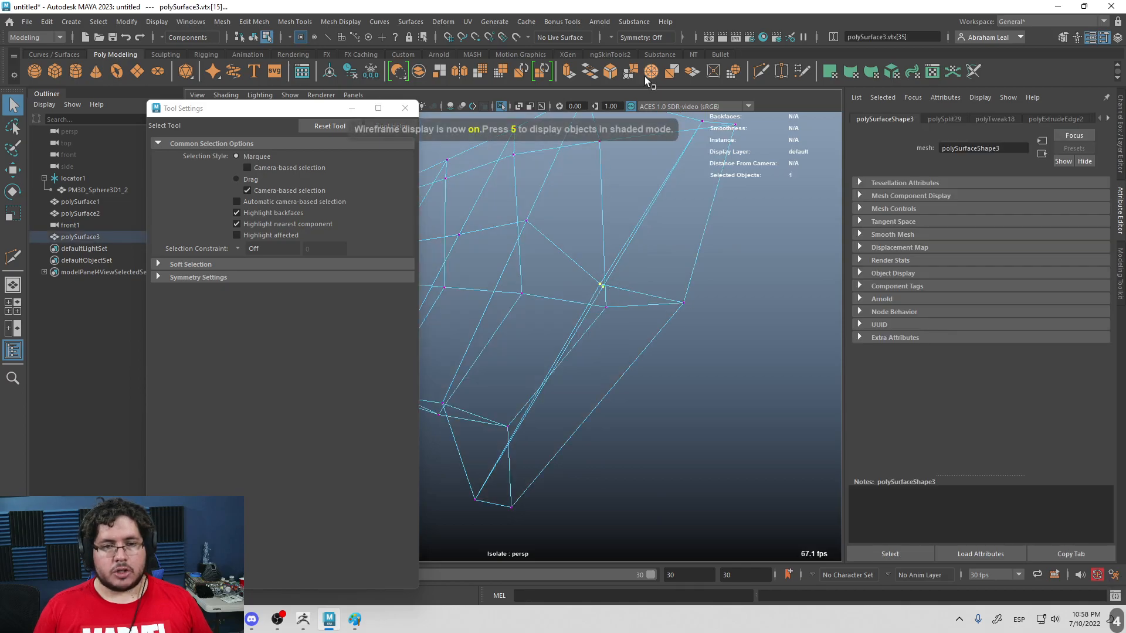
left_click(637, 74)
key("6")
Step: Bridge the facing edges at the open end of the inner side and merge the neighbouring corner vertices
left_click_drag(579, 285, 695, 336, "alt")
right_click_drag(563, 307, 498, 290, "alt")
middle_click_drag(499, 290, 599, 314, "alt")
left_click_drag(599, 314, 545, 330, "alt")
right_click_drag(545, 329, 570, 340, "alt")
left_click_drag(571, 340, 569, 296, "alt")
middle_click_drag(568, 296, 666, 309, "alt")
left_click_drag(666, 309, 659, 359, "alt")
left_click(590, 72)
right_click_drag(610, 254, 632, 361)
left_click(631, 71)
Step: Close the remaining gap at the end of the cheek piece by bridging its edges, and return to object selection
left_click_drag(689, 169, 558, 319, "alt")
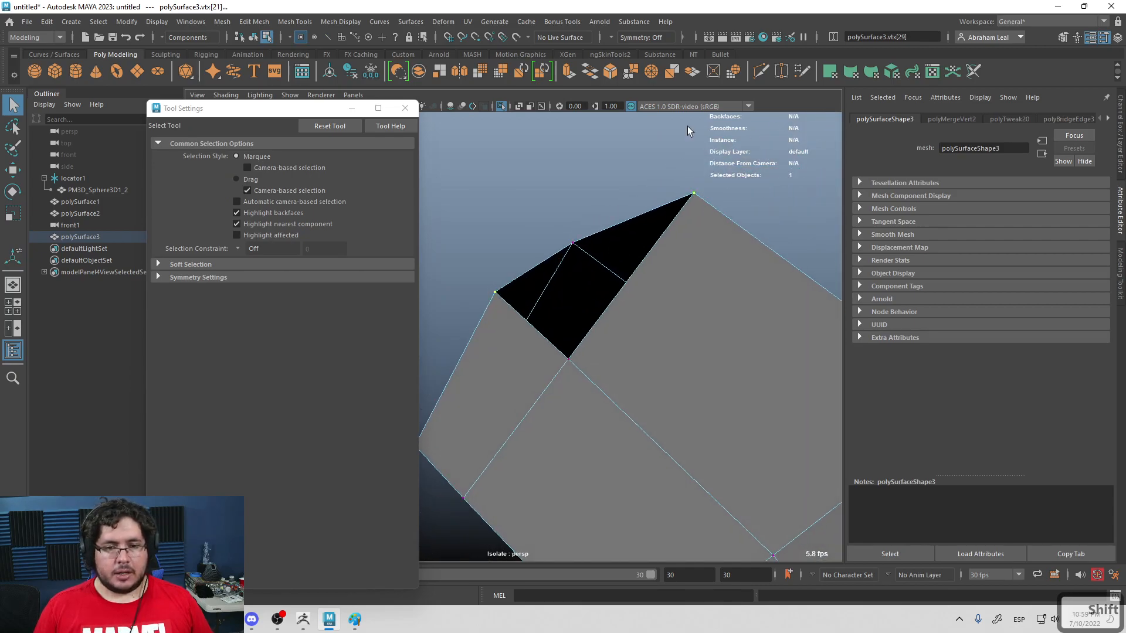
left_click_drag(597, 153, 731, 178, "alt")
left_click_drag(630, 217, 633, 301, "alt")
key("w")
scroll(626, 387, "up", 3)
left_click_drag(634, 235, 729, 264, "alt")
right_click_drag(554, 225, 554, 193)
left_click(589, 72)
left_click_drag(651, 235, 580, 235, "alt")
key("q")
right_click_drag(587, 199, 614, 169)
left_click(614, 167)
Step: Insert support edge loops with Multi-Cut near the front end, the lower rim and the central crease of the cheek piece
left_click_drag(615, 176, 561, 211, "alt")
middle_click_drag(561, 211, 764, 197, "alt")
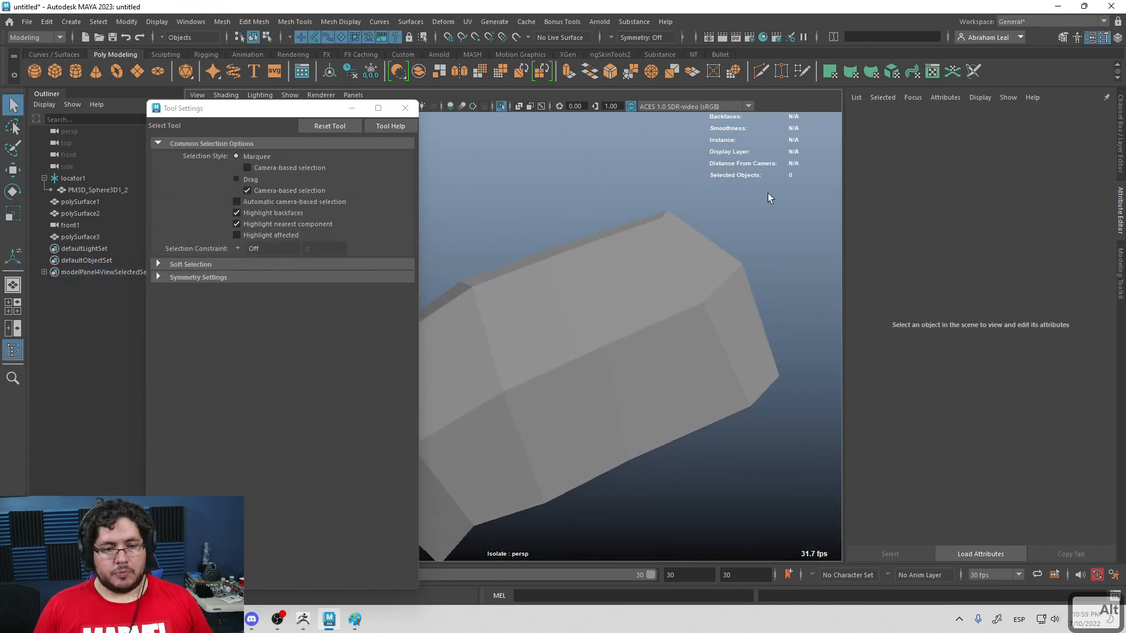
right_click_drag(765, 196, 528, 297, "alt")
left_click(641, 251)
mouse_move(641, 251)
left_mouse_down("alt")
mouse_move(590, 259)
mouse_move(625, 251)
left_mouse_up("alt")
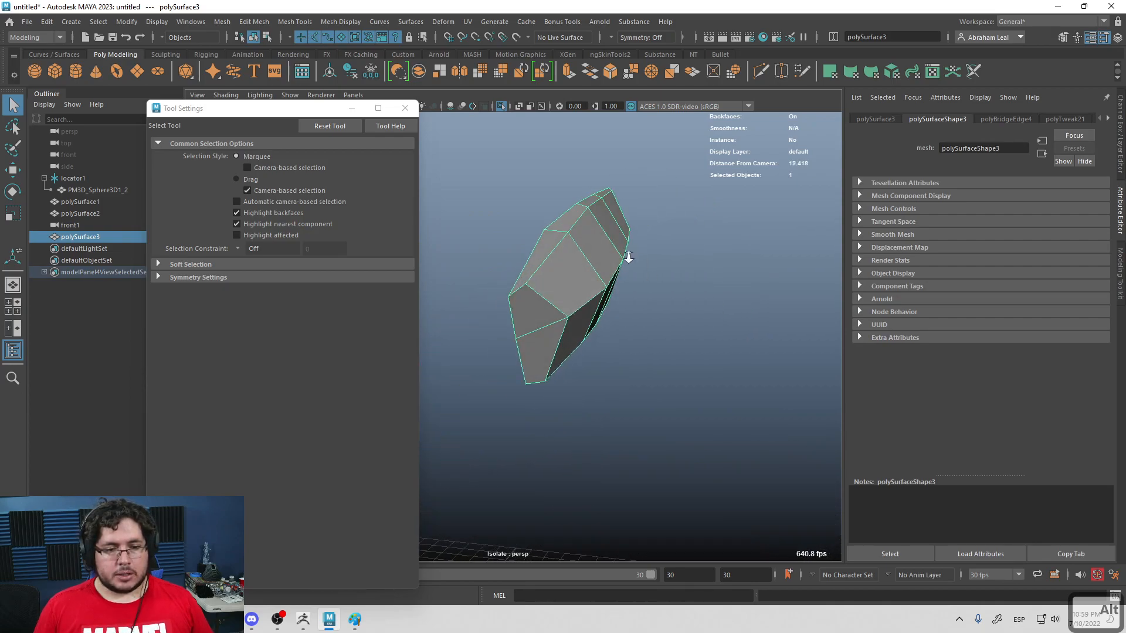
left_click(760, 71)
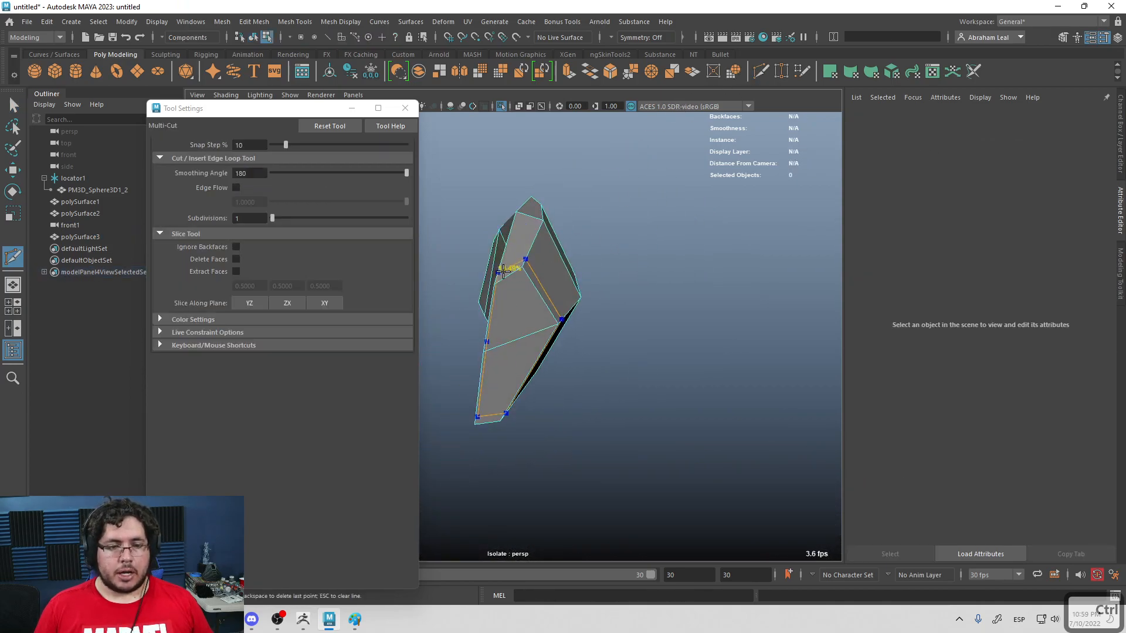
left_click_drag(517, 272, 620, 276, "alt")
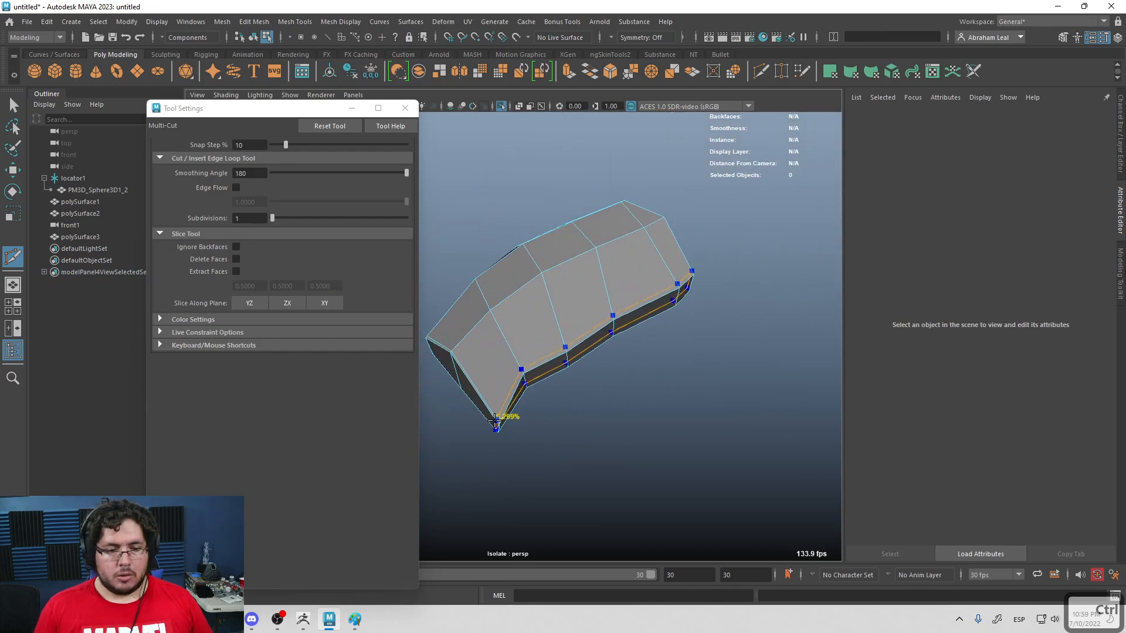
left_click_drag(525, 391, 667, 275, "alt")
left_click(539, 369)
left_click(670, 262, "ctrl")
Step: Check the cheek piece in smooth preview from several sides and return to the unsmoothed display
key("3")
left_click_drag(698, 329, 729, 281, "alt")
key("q")
left_click(768, 224)
left_click_drag(769, 224, 694, 265, "alt")
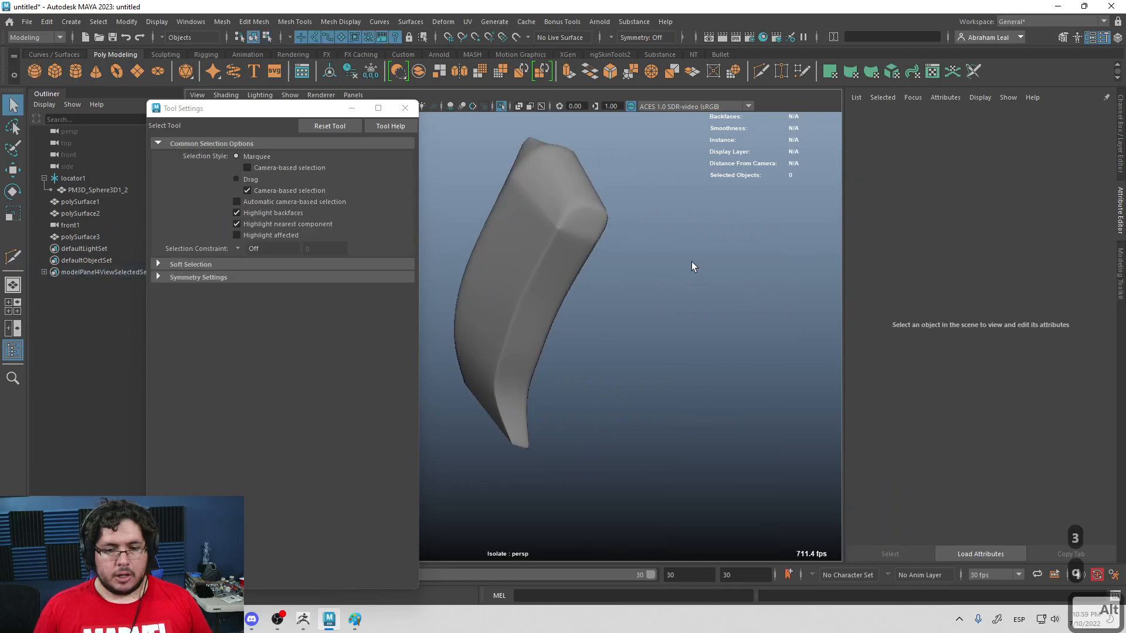
left_click(598, 223)
key("1")
Step: Examine the clustered vertices where the support loops cross at the corner, comparing the unsmoothed and smooth previews
right_click_drag(596, 277, 642, 288, "alt")
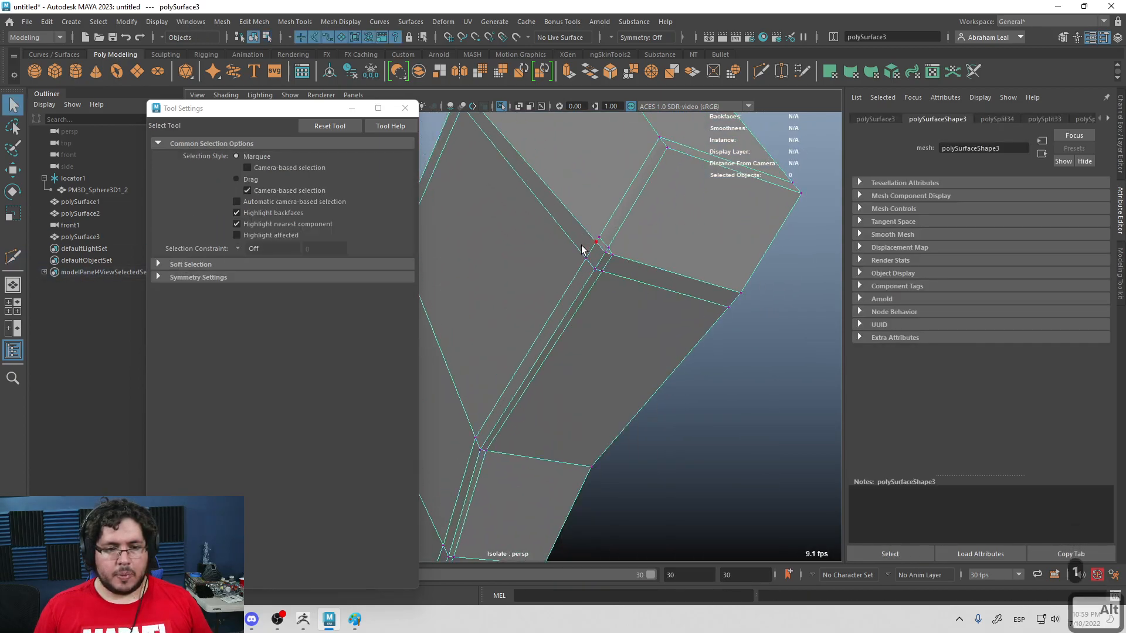
left_click(598, 236)
left_click(607, 241, "shift")
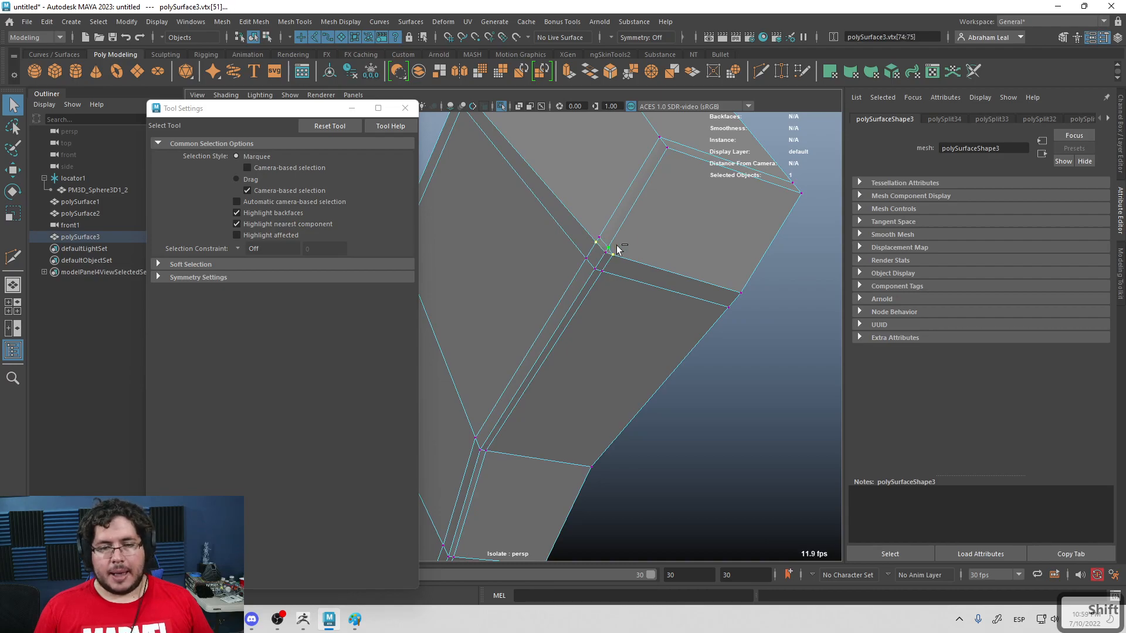
key("3")
right_click_drag(653, 262, 703, 249, "alt")
left_click_drag(702, 248, 707, 272, "alt")
left_click(708, 272)
right_click_drag(652, 266, 681, 234)
left_click_drag(692, 234, 737, 331, "alt")
left_click(747, 234)
right_click_drag(737, 331, 656, 352, "alt")
left_click(625, 370)
key("1")
Step: Try a Multi-Cut support loop at the back end of the cheek piece and check it in smooth preview
middle_click_drag(625, 371, 591, 319, "alt")
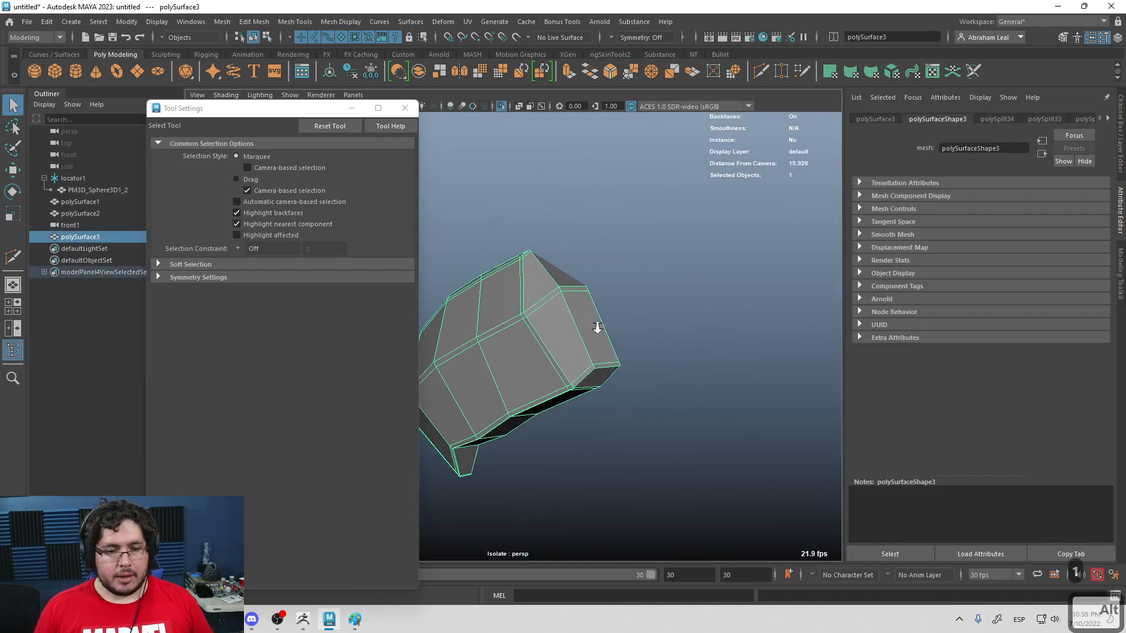
right_click_drag(591, 319, 641, 302, "alt")
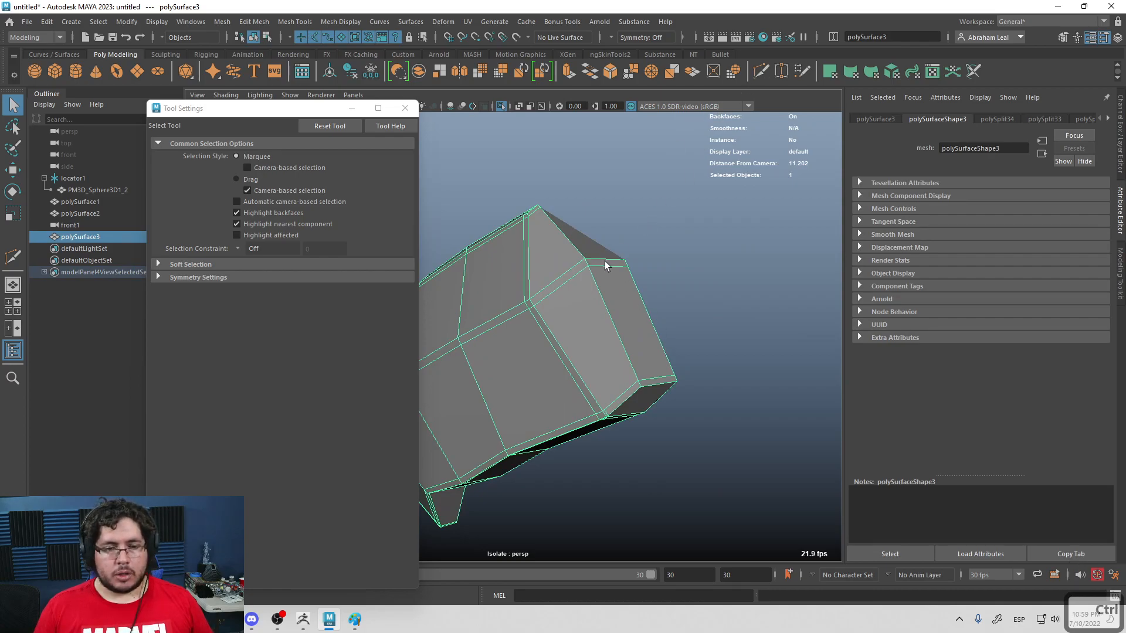
left_click(760, 72)
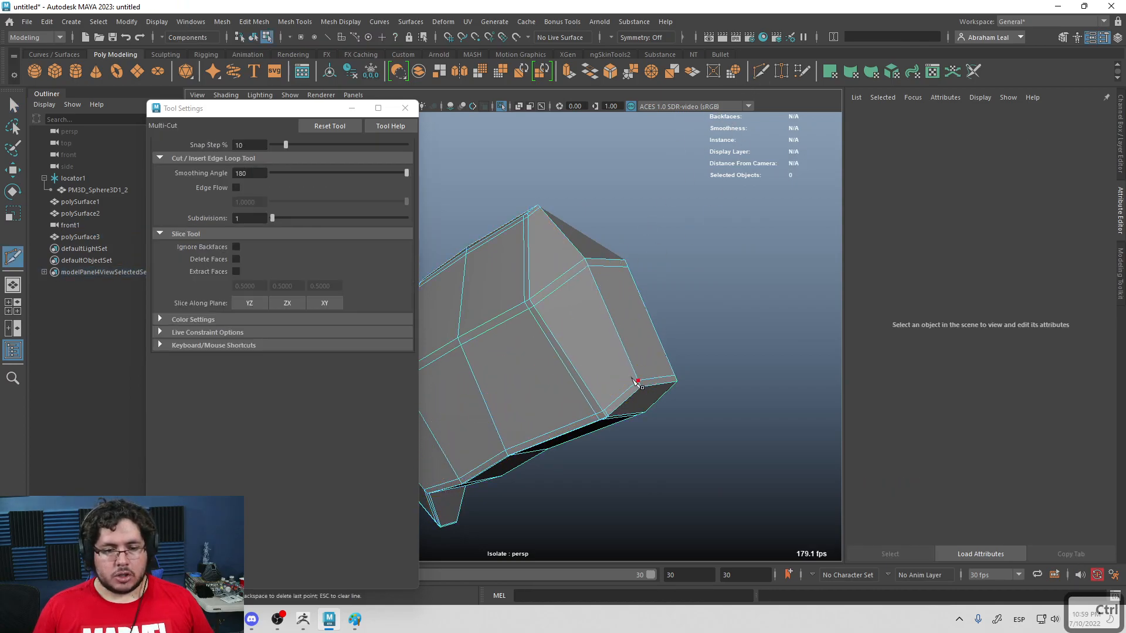
left_click_drag(650, 385, 702, 322, "alt")
right_click_drag(702, 322, 667, 289, "alt")
left_click_drag(578, 276, 769, 219, "alt")
key("3")
key("q")
key("F8")
right_click_drag(769, 219, 694, 292, "alt")
left_click_drag(695, 338, 648, 320, "alt")
Step: Insert another support edge loop just below the central crease, check the smooth preview and return to the unsmoothed display
left_click(650, 321)
key("g")
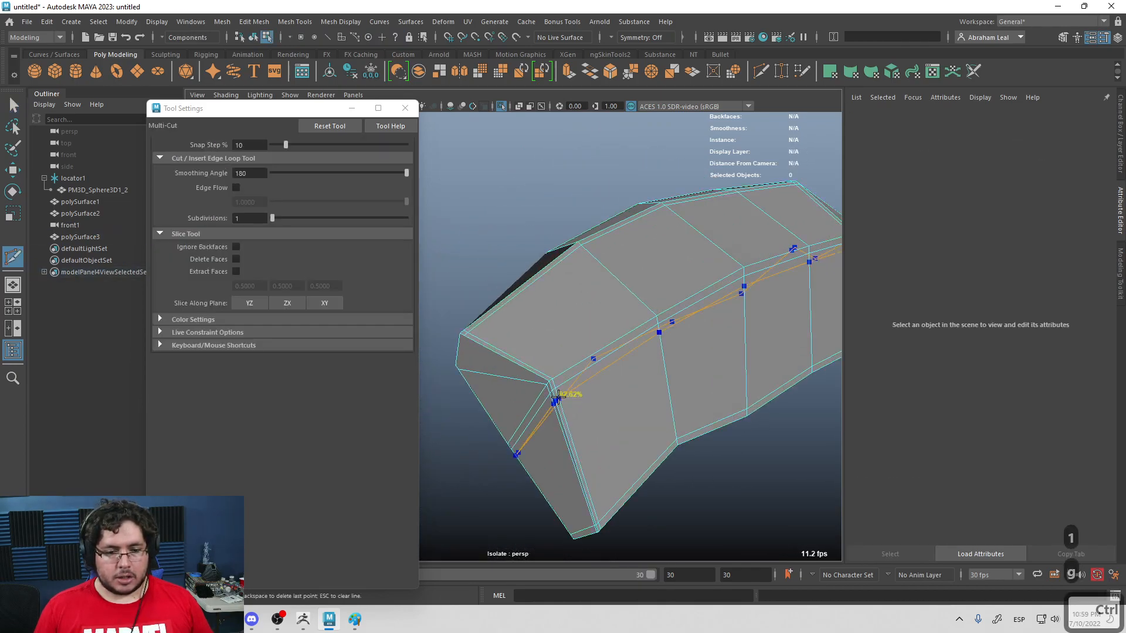
key("3")
left_click(636, 298)
left_click_drag(635, 298, 667, 326, "alt")
key("1")
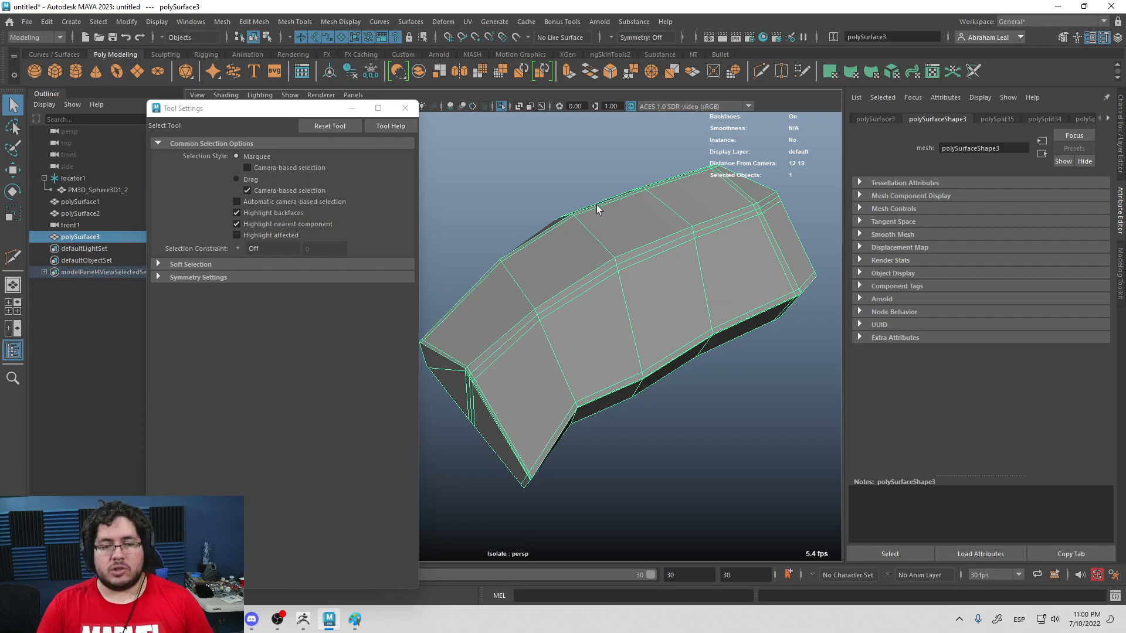
Step: Apply the Smooth mesh operation to the cheek piece
right_click_drag(674, 243, 580, 233, "alt")
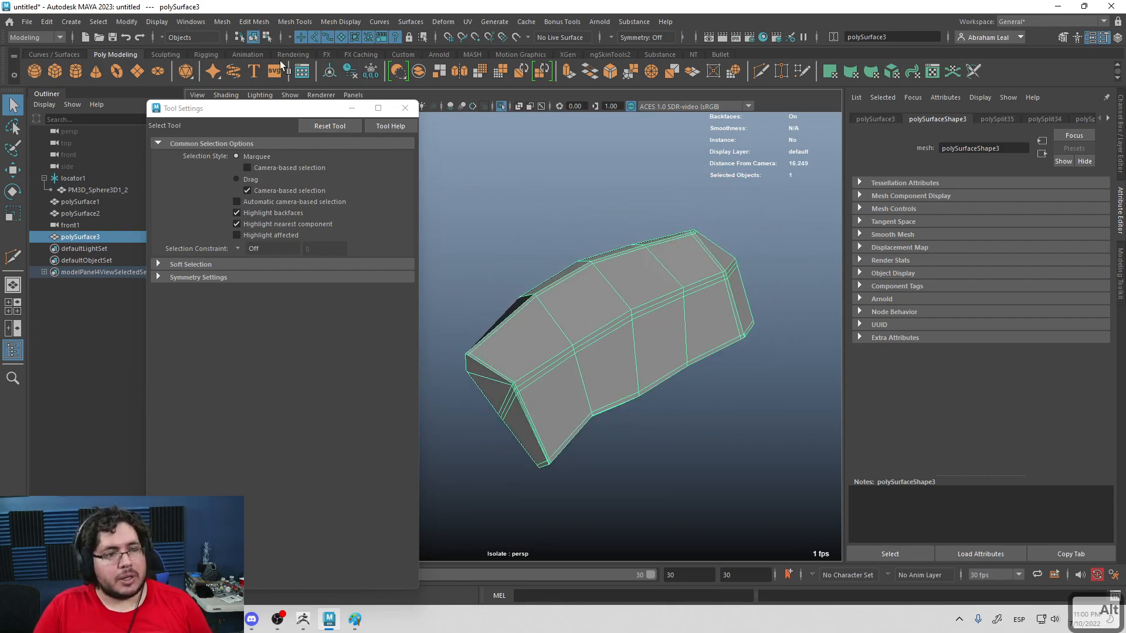
left_click(225, 22)
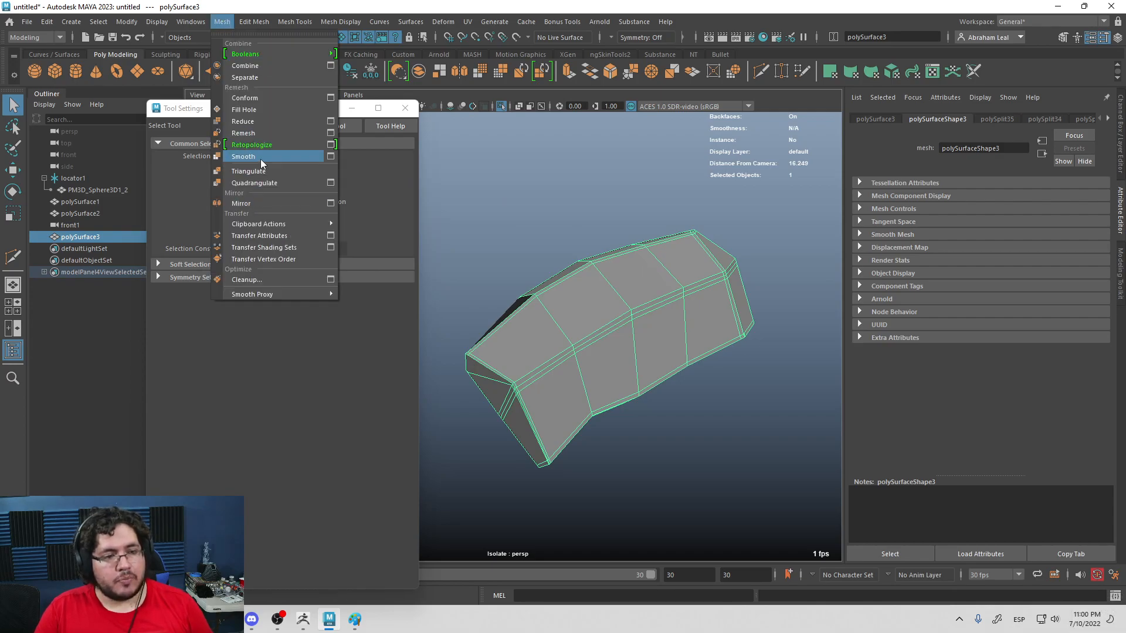
left_click(261, 160)
mouse_move(638, 326)
left_mouse_down("alt")
mouse_move(610, 331)
mouse_move(643, 353)
mouse_move(651, 328)
left_mouse_up("alt")
left_click(746, 262)
Step: Bring back the full helmet, then isolate the cheek piece together with the armor panels above it
mouse_move(747, 262)
left_mouse_down("alt")
mouse_move(699, 342)
mouse_move(639, 236)
mouse_move(523, 121)
left_mouse_up("alt")
left_click(501, 106)
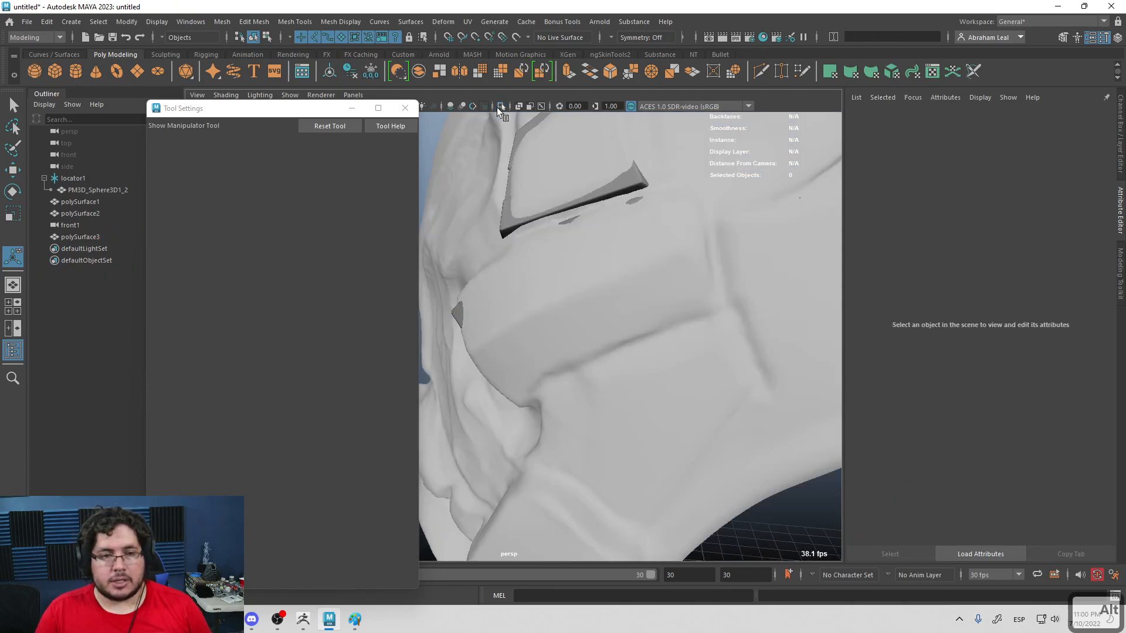
left_click(495, 317)
left_click(537, 207, "shift")
left_click_drag(537, 208, 669, 276, "alt")
left_click(607, 189, "shift")
left_click(502, 106)
key("f")
Step: Examine in the side view how the cheek piece meets the panel above, with and without smooth preview
key("space")
right_click_drag(659, 282, 709, 337, "alt")
middle_click_drag(709, 337, 731, 247, "alt")
left_click(731, 248)
middle_click_drag(681, 300, 661, 273, "alt")
scroll(666, 269, "up", 5)
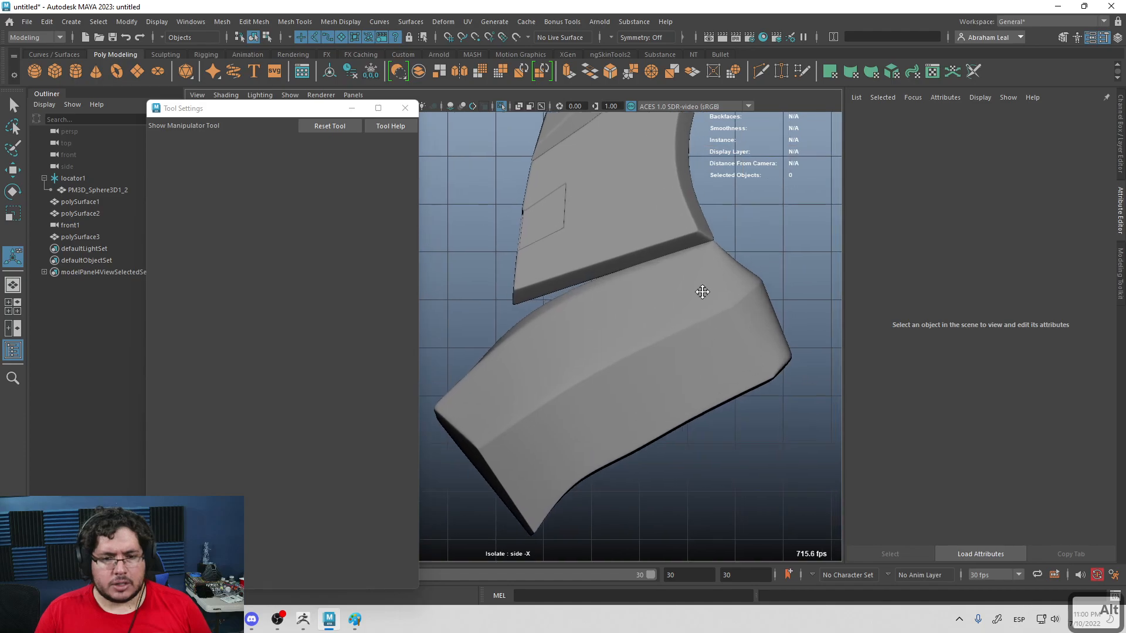
left_click(716, 300)
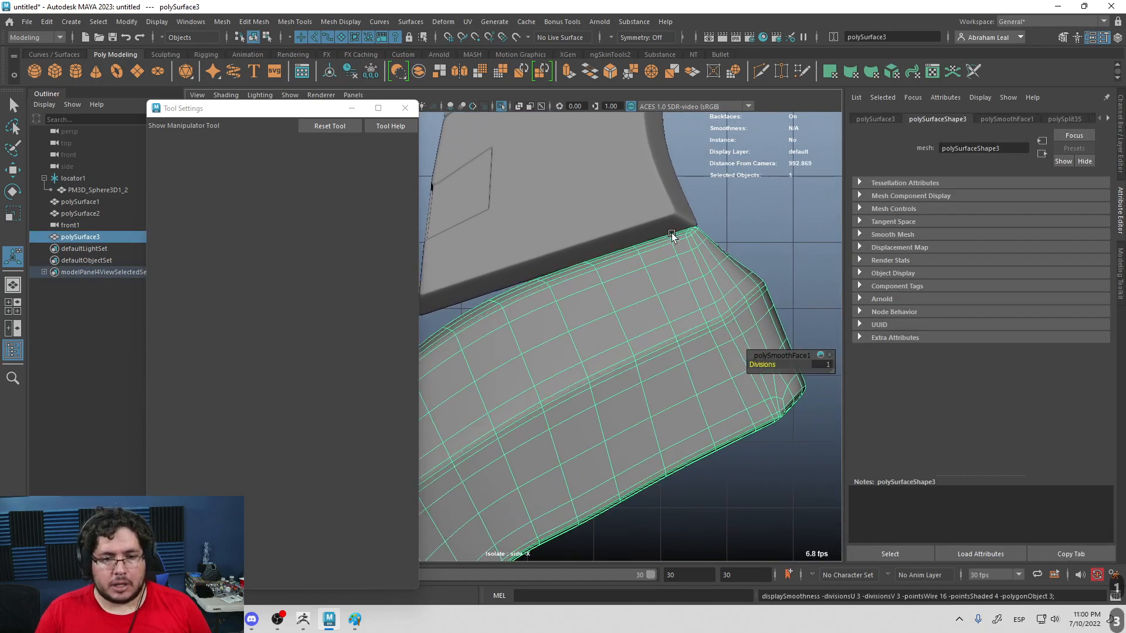
left_click(742, 231)
scroll(741, 231, "down", 8)
scroll(548, 226, "up", 6)
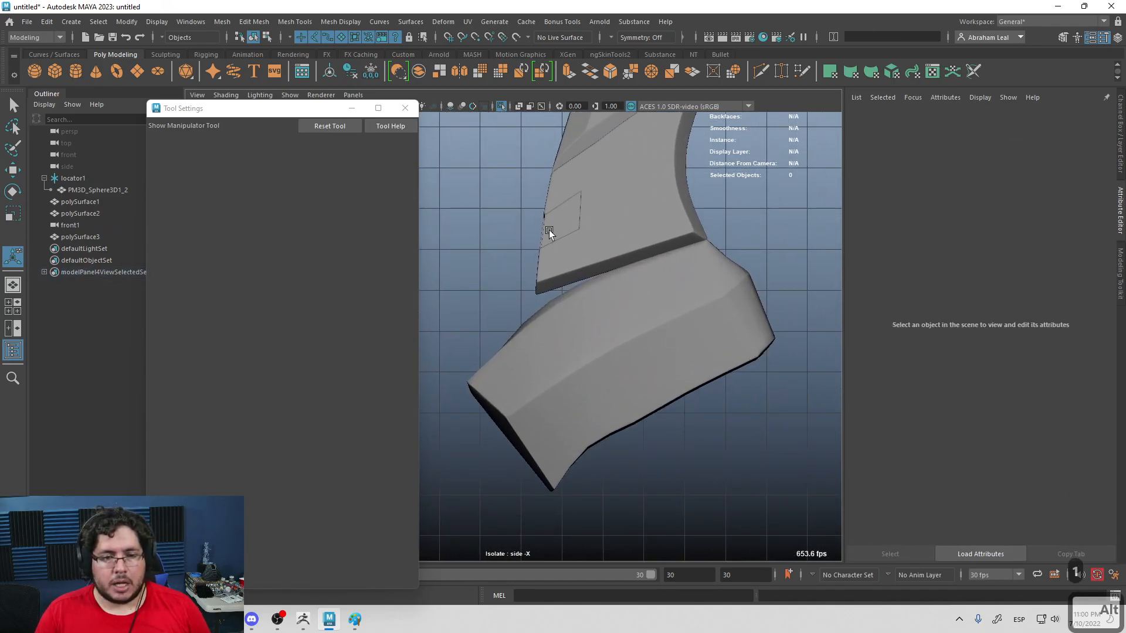
Step: Move the vertices at the upper panel's lower front corner down toward the cheek piece
left_click(596, 252)
right_click(563, 253)
left_click(505, 251)
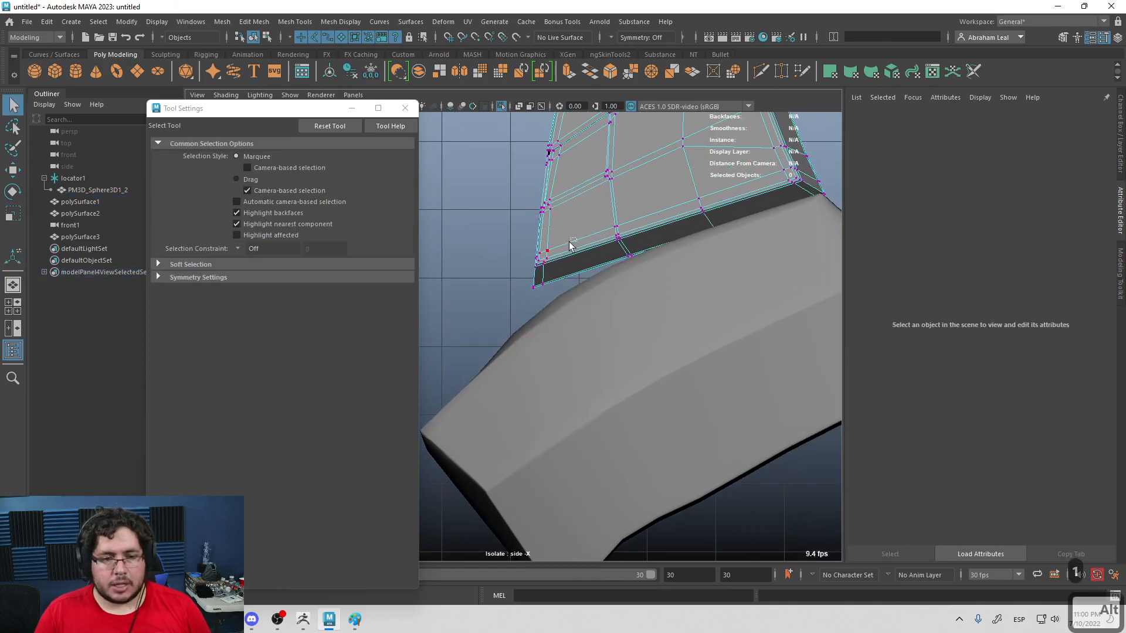
left_click(540, 284)
key("w")
key("3")
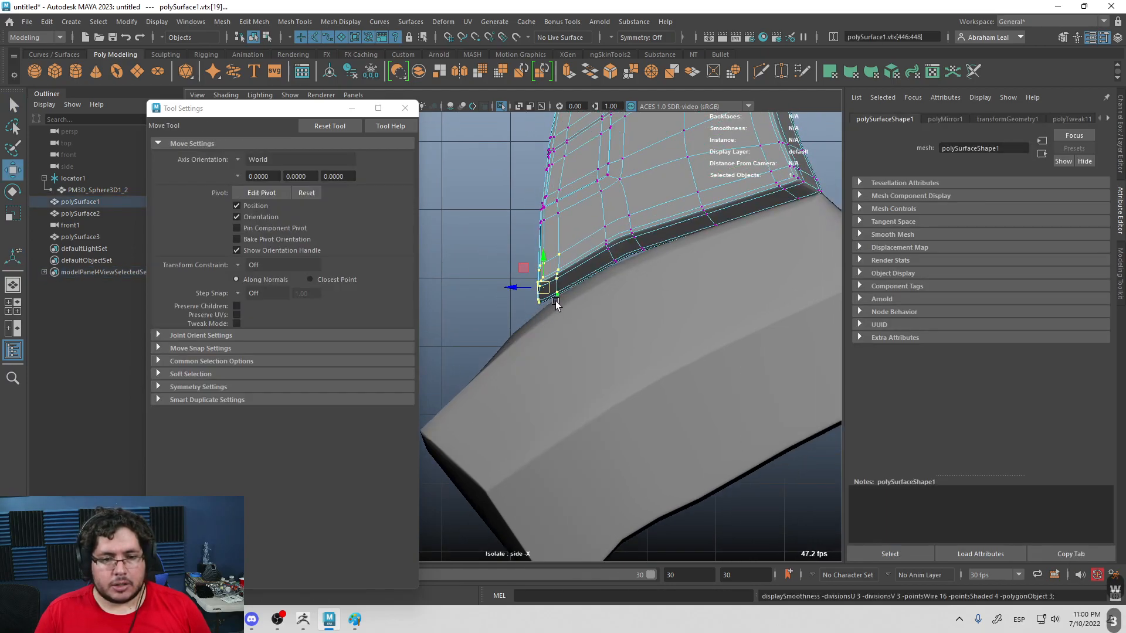
Step: Adjust the vertices along the upper panel's lower edge to follow the cheek piece's contour, checking against the wireframe
scroll(577, 297, "up", 2)
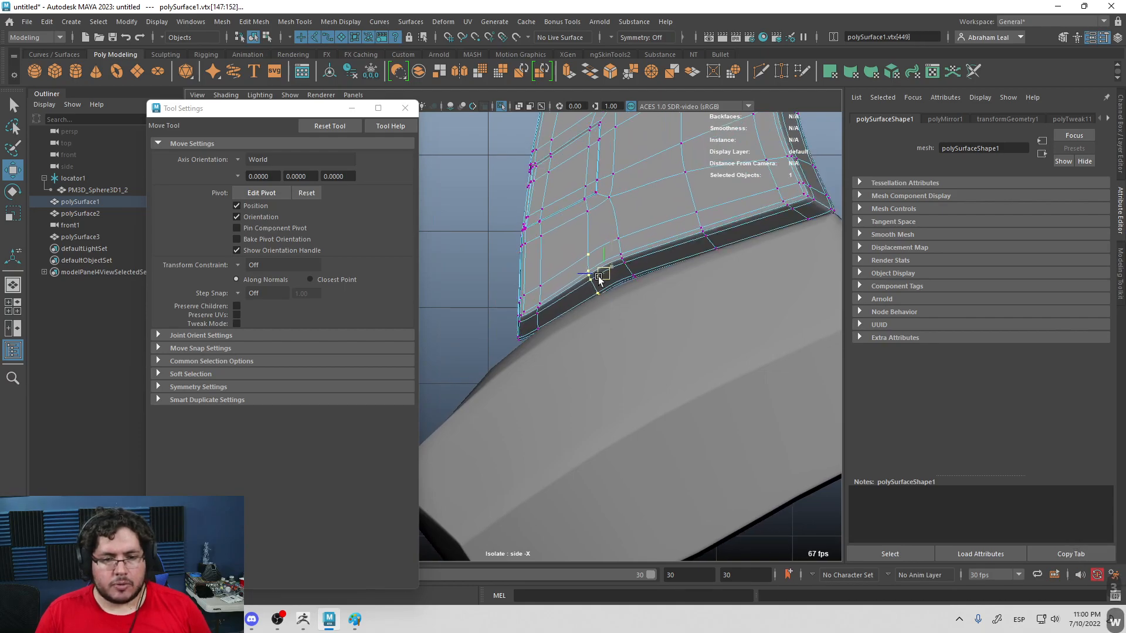
left_click_drag(497, 289, 535, 331)
key("3")
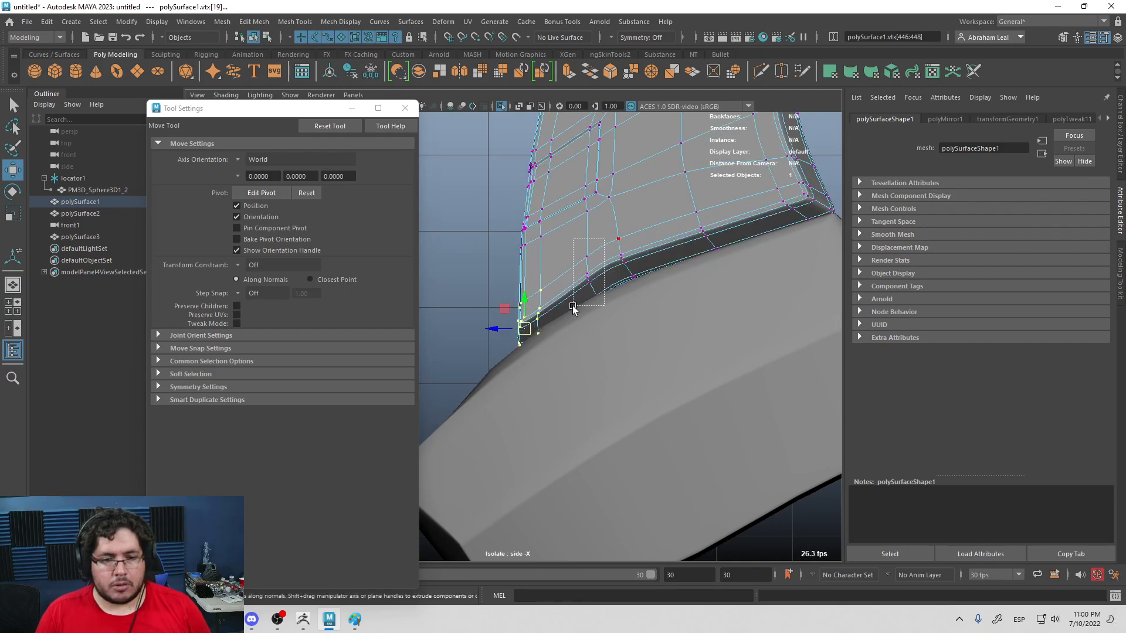
left_click_drag(610, 275, 616, 258)
key("4")
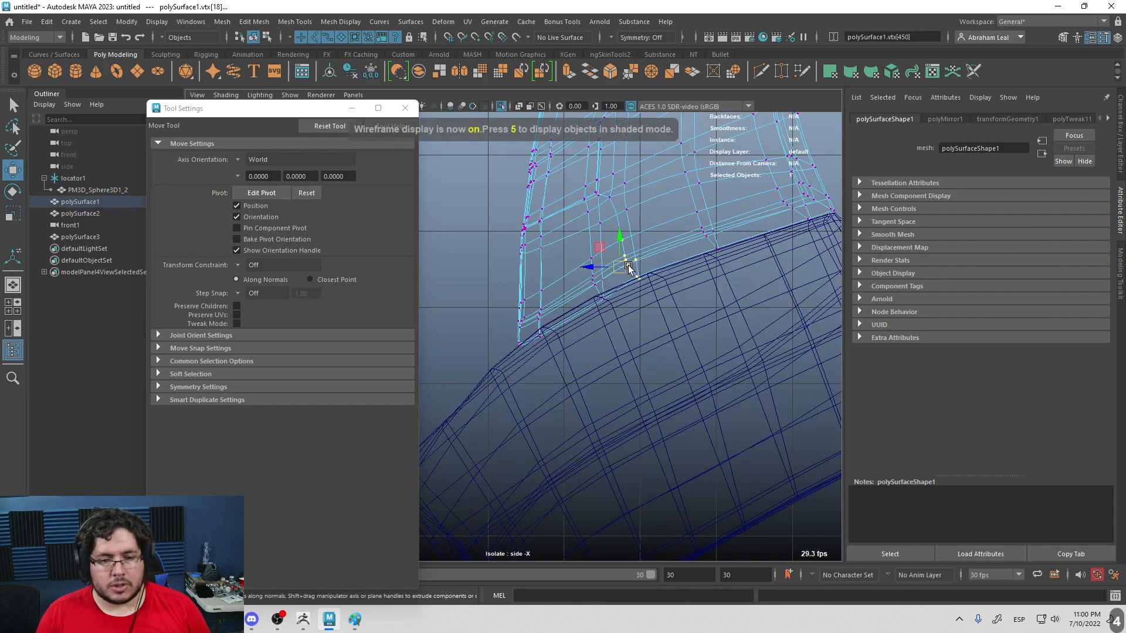
key("5")
mouse_move(639, 270)
left_mouse_down()
mouse_move(660, 256)
mouse_move(660, 291)
mouse_move(642, 238)
mouse_move(608, 372)
mouse_move(621, 334)
mouse_move(543, 359)
mouse_move(593, 343)
left_mouse_up()
Step: Return to the perspective view and mirror the armor pieces, including the cheek piece, to the opposite side of the helmet
left_click(715, 205)
key("space")
left_click(596, 346)
left_click(648, 389)
left_click_drag(686, 375, 568, 323, "alt")
left_click(568, 322)
right_click_drag(539, 282, 531, 395, "shift")
left_click(530, 395)
left_click(660, 270)
right_click_drag(660, 267, 628, 385, "shift")
left_click(608, 392)
Step: Inspect the mirrored armor pieces from several angles
left_click_drag(609, 393, 513, 324, "alt")
right_click_drag(513, 324, 586, 364, "alt")
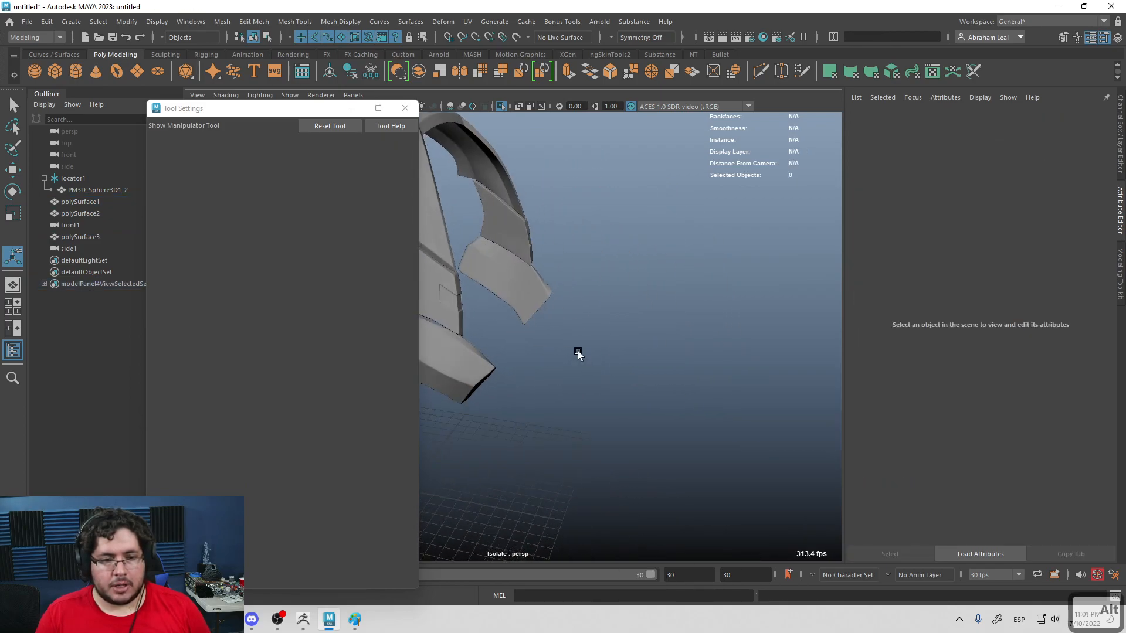
middle_click_drag(586, 365, 666, 357, "alt")
left_click_drag(666, 358, 619, 363, "alt")
right_click_drag(619, 364, 643, 413, "alt")
mouse_move(644, 412)
left_mouse_down("alt")
mouse_move(699, 412)
mouse_move(631, 445)
mouse_move(645, 428)
mouse_move(504, 372)
mouse_move(628, 410)
mouse_move(588, 407)
mouse_move(508, 439)
mouse_move(417, 423)
mouse_move(649, 470)
mouse_move(648, 410)
left_mouse_up("alt")
right_click_drag(649, 410, 682, 414, "alt")
left_click(682, 412)
Step: Select the face strip along the cheek piece's upper side and adjust its position beneath the panel above, checking the smooth preview
left_click_drag(682, 412, 573, 328, "alt")
key("1")
right_click(573, 329)
right_click_drag(574, 326, 516, 303)
left_click(517, 303)
double_click(662, 360, "shift")
left_click_drag(647, 364, 703, 368, "alt")
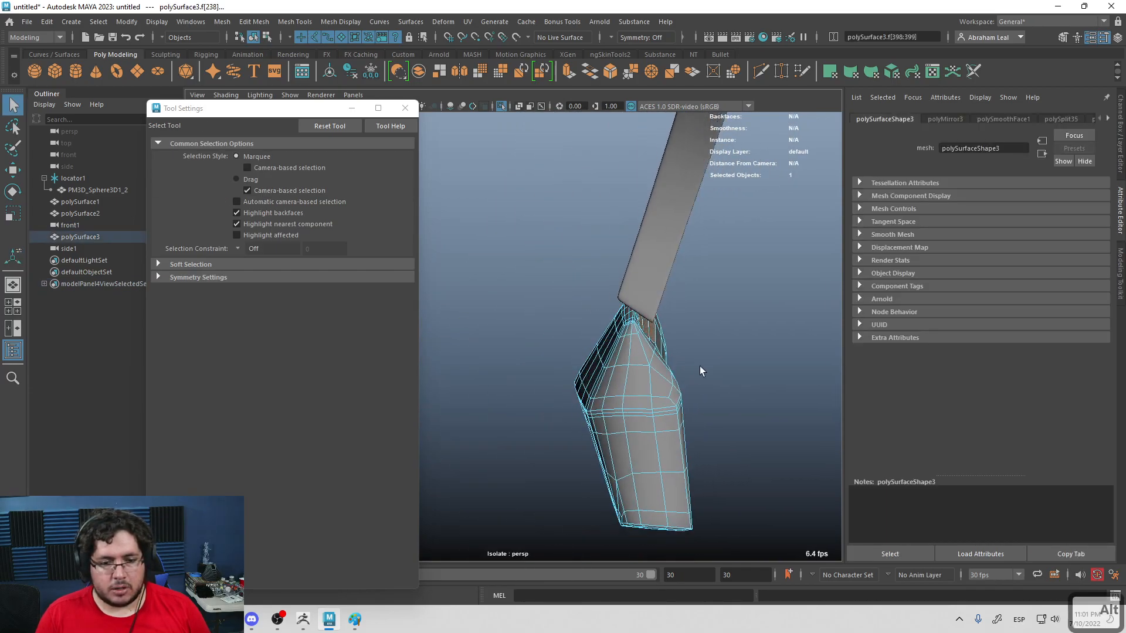
key("w")
left_click_drag(667, 304, 669, 336, "alt")
key("3")
scroll(683, 300, "up", 3)
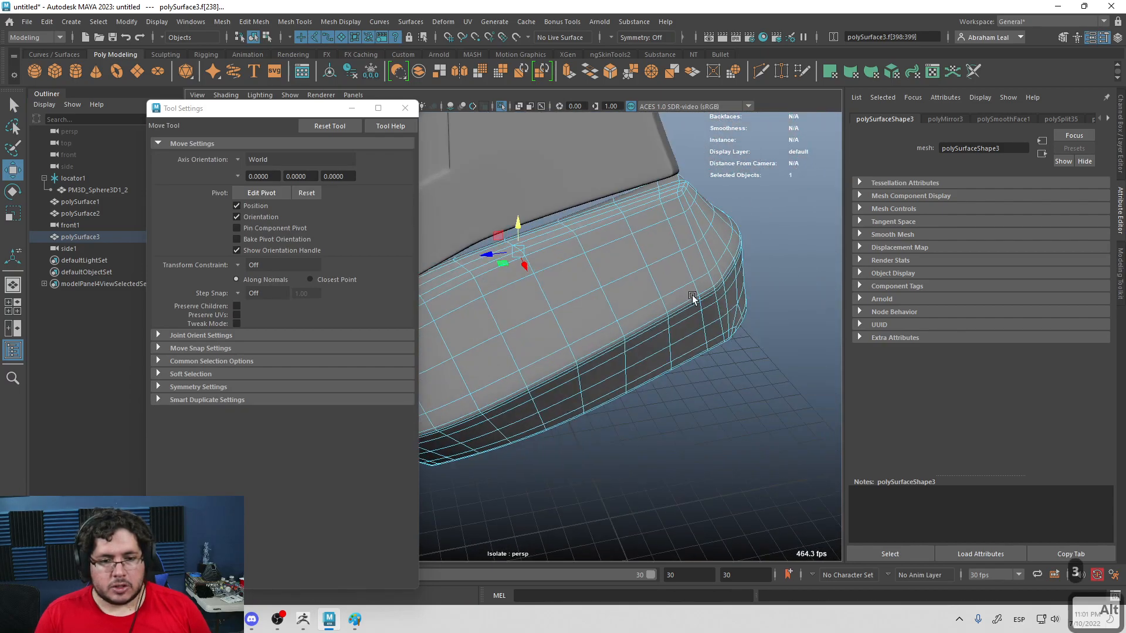
scroll(645, 333, "up", 4)
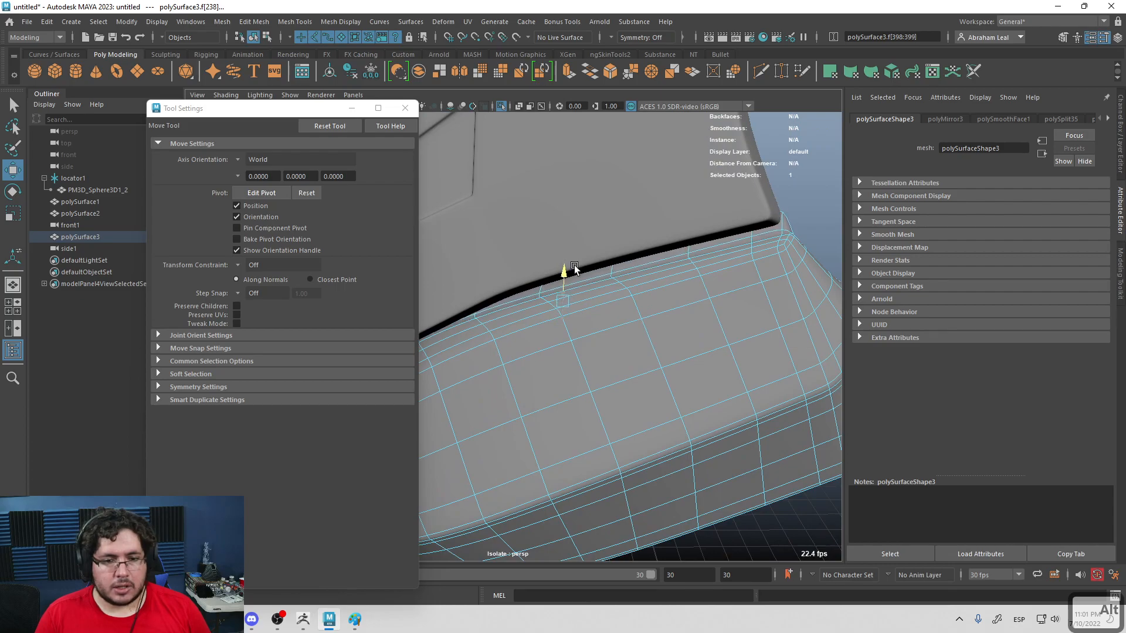
left_click(768, 217)
left_click_drag(769, 217, 656, 291, "alt")
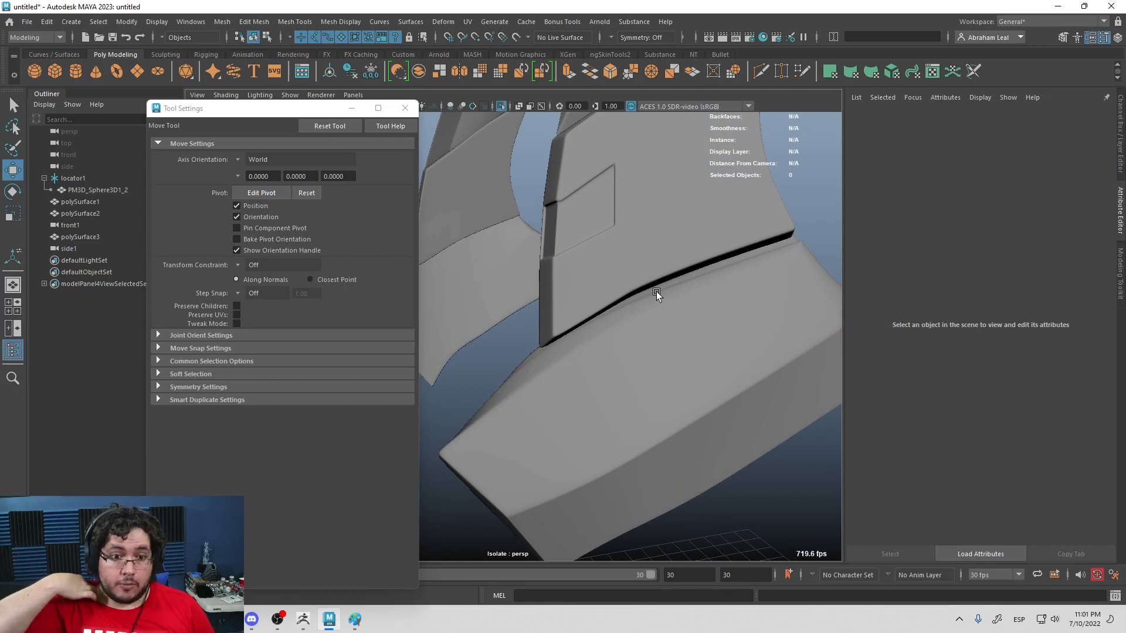
left_click_drag(671, 294, 525, 299, "alt")
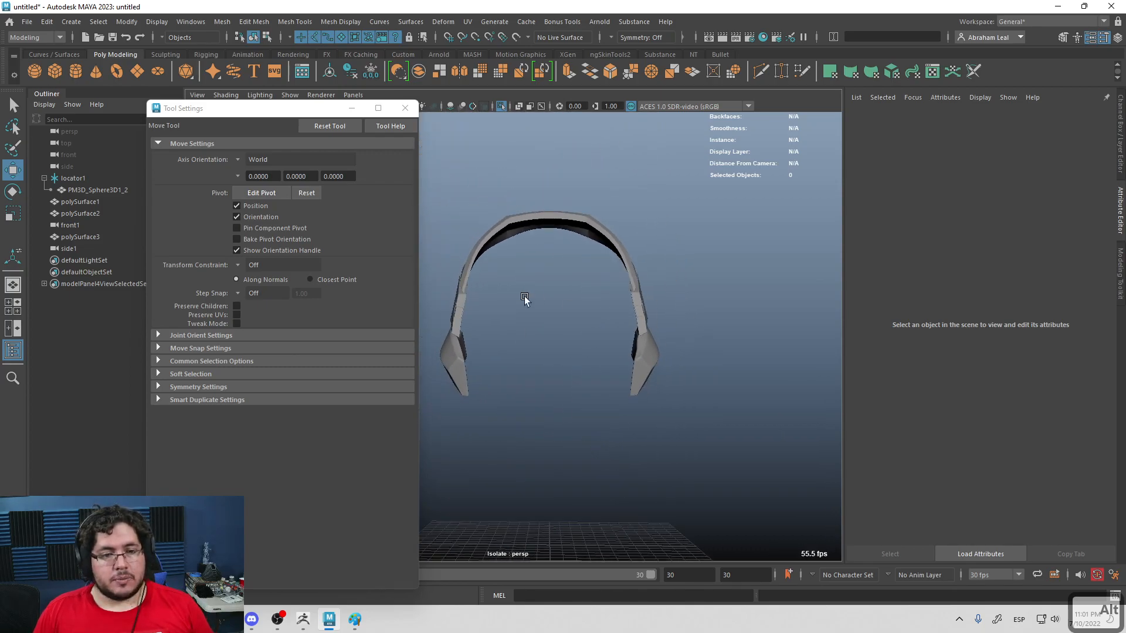
Step: Show the whole helmet again, close the tool settings and make the helmet sculpt the live surface
left_click(501, 107)
left_click(405, 108)
left_click_drag(414, 111, 608, 286, "alt")
right_click_drag(608, 287, 598, 355, "alt")
left_click_drag(599, 354, 649, 345, "alt")
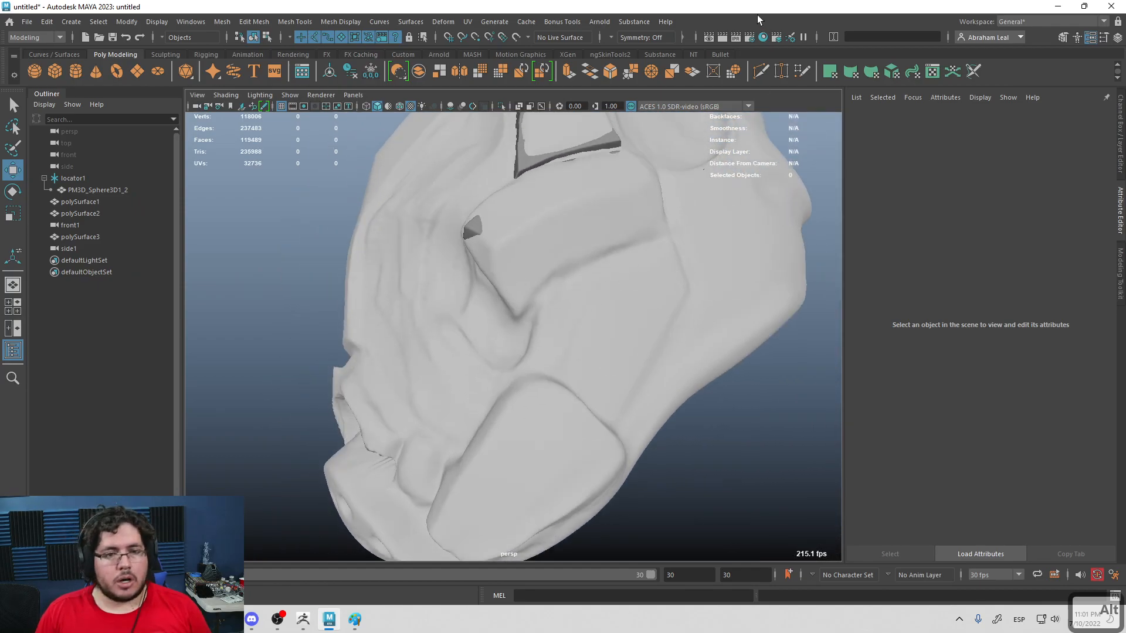
left_click(714, 227)
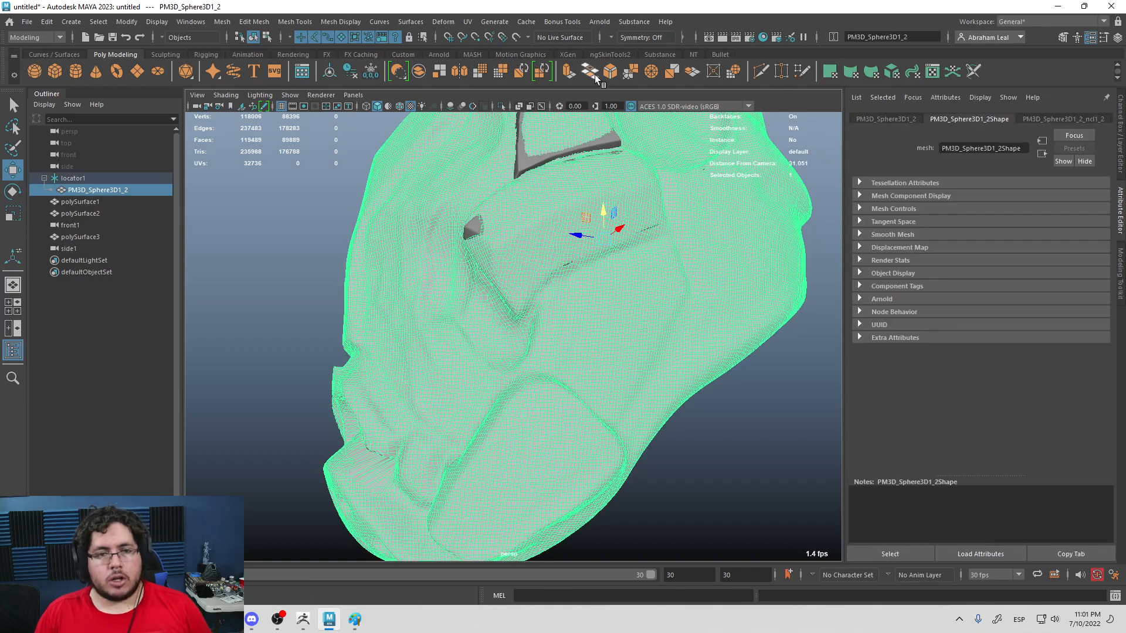
left_click(518, 37)
Step: Draw a strip of four Quad Draw faces on the sculpt along the border below the cheek piece
left_click_drag(680, 300, 526, 307, "alt")
left_click(482, 348)
left_click(523, 369)
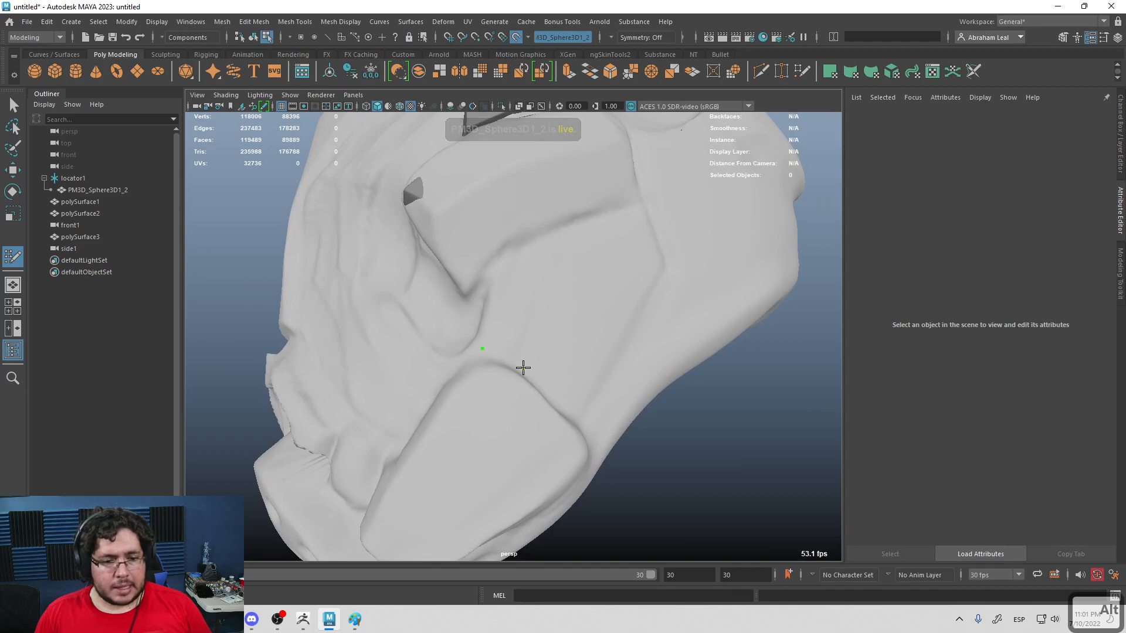
left_click(492, 285)
left_click(506, 315, "shift")
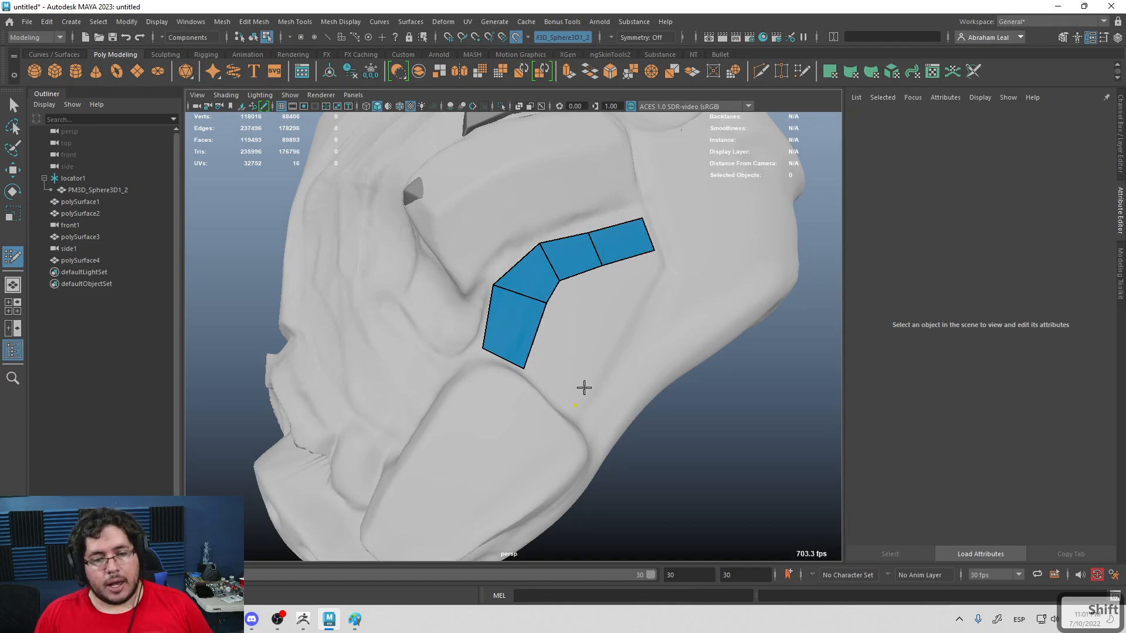
Step: Fill the rest of the area below the cheek piece with a second row of four Quad Draw faces
left_click(594, 365)
left_click(558, 378, "shift")
left_click(613, 323)
left_click(593, 332, "shift")
left_click_drag(573, 330, 563, 345)
left_click_drag(585, 303, 581, 316)
left_click(630, 303)
left_click(605, 304, "shift")
left_click(664, 265)
left_click(645, 267, "shift")
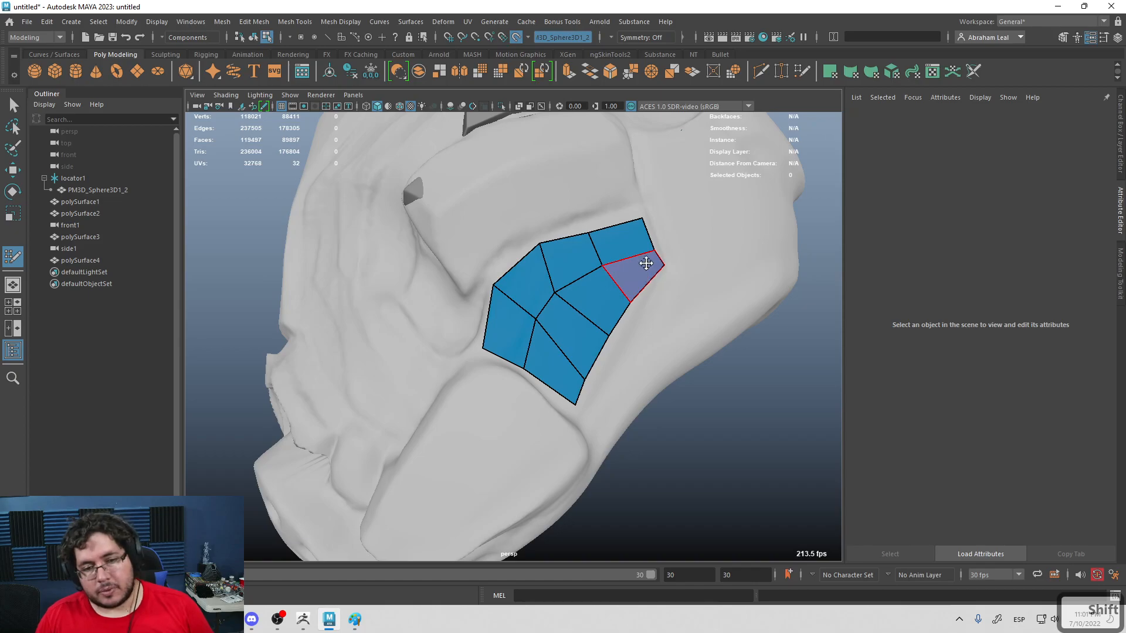
Step: Relax and reposition the new panel's vertices to fit the sculpted outline, then leave Quad Draw
left_click(600, 237, "shift")
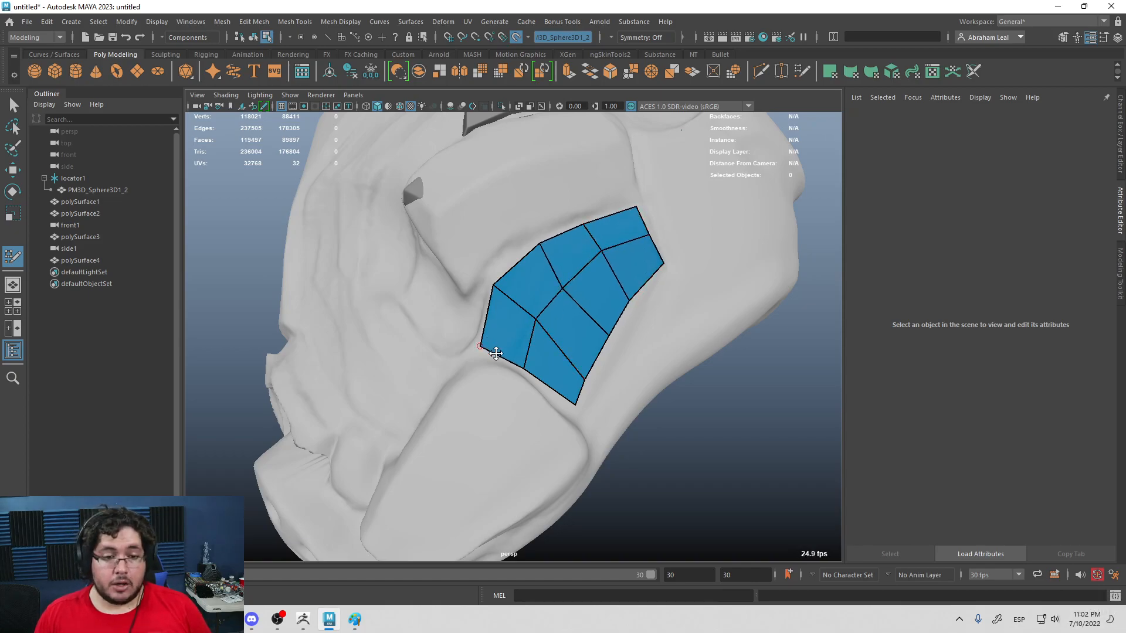
mouse_move(581, 381)
left_mouse_down("shift")
mouse_move(540, 322)
mouse_move(598, 253)
mouse_move(623, 294)
mouse_move(605, 289)
left_mouse_up("shift")
key("q")
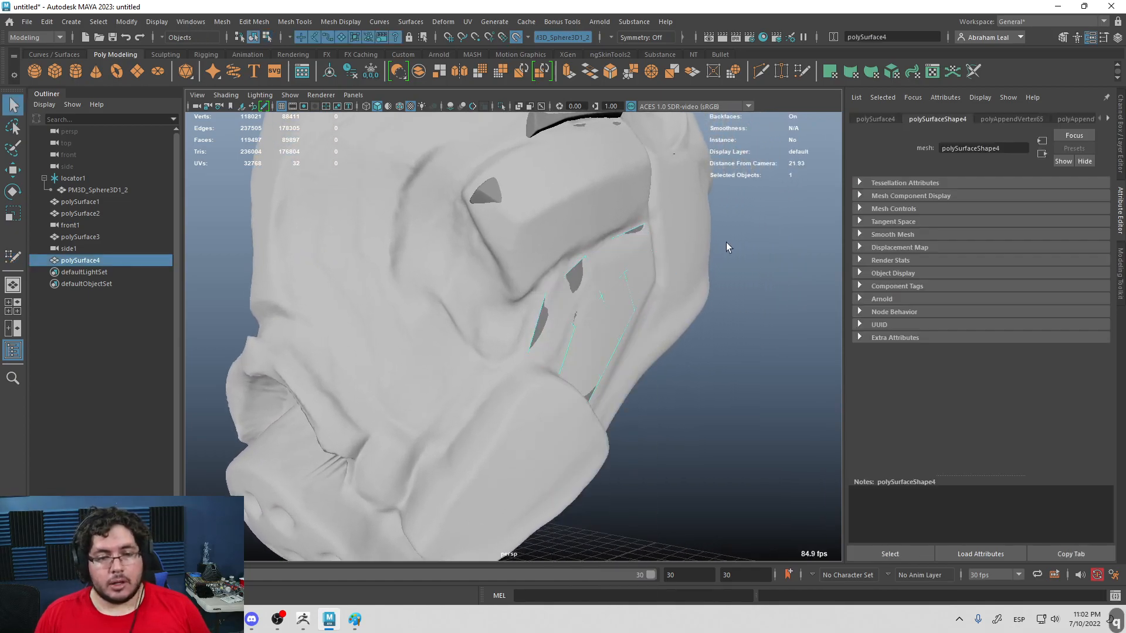
Step: Isolate the new panel, turn off the live surface and extrude all its faces
left_click(501, 106)
left_click_drag(527, 121, 552, 166, "alt")
left_click(515, 41)
right_click_drag(552, 165, 623, 243, "alt")
key("ctrl+e")
key("w")
middle_click_drag(623, 356, 582, 327)
key("ctrl+z")
key("ctrl+z")
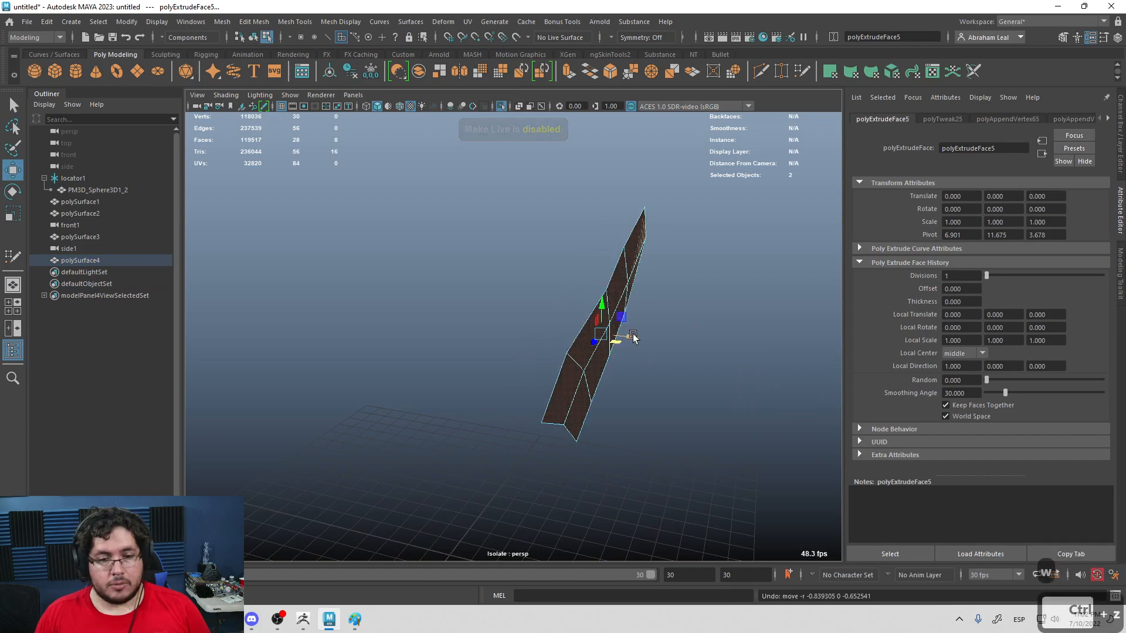
Step: Offset the extruded faces sideways with the Move tool to give the panel thickness, then return to object mode
double_click(13, 170)
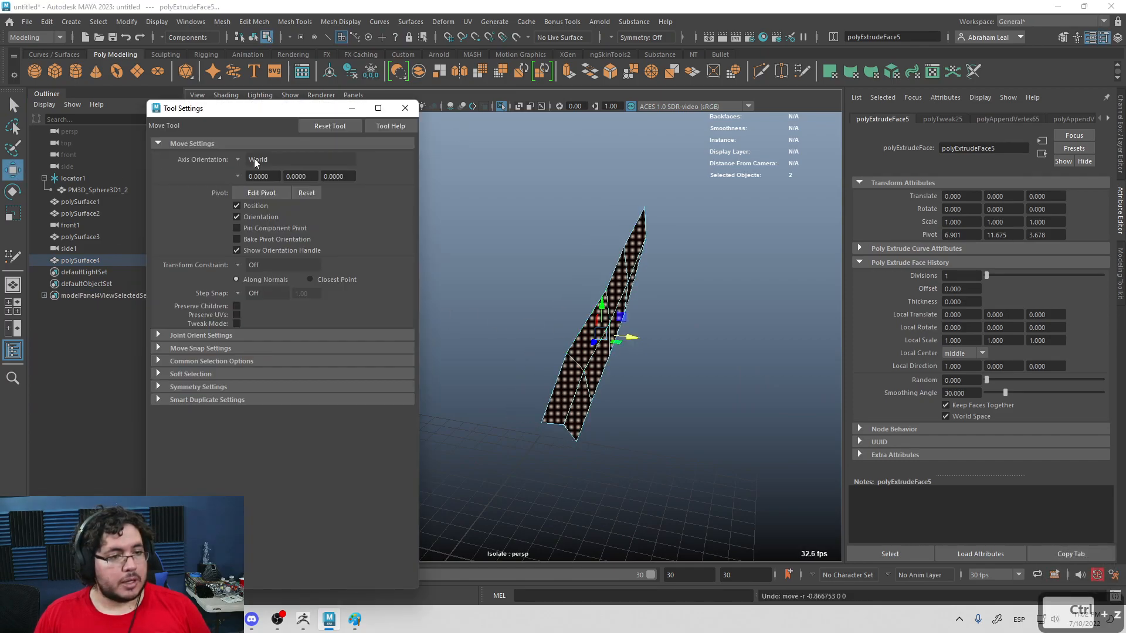
key("w")
left_click_drag(645, 314, 589, 258)
key("ctrl+z")
key("r")
key("w")
right_click_drag(589, 252, 663, 202)
left_click_drag(634, 253, 657, 263, "alt")
left_click(661, 275)
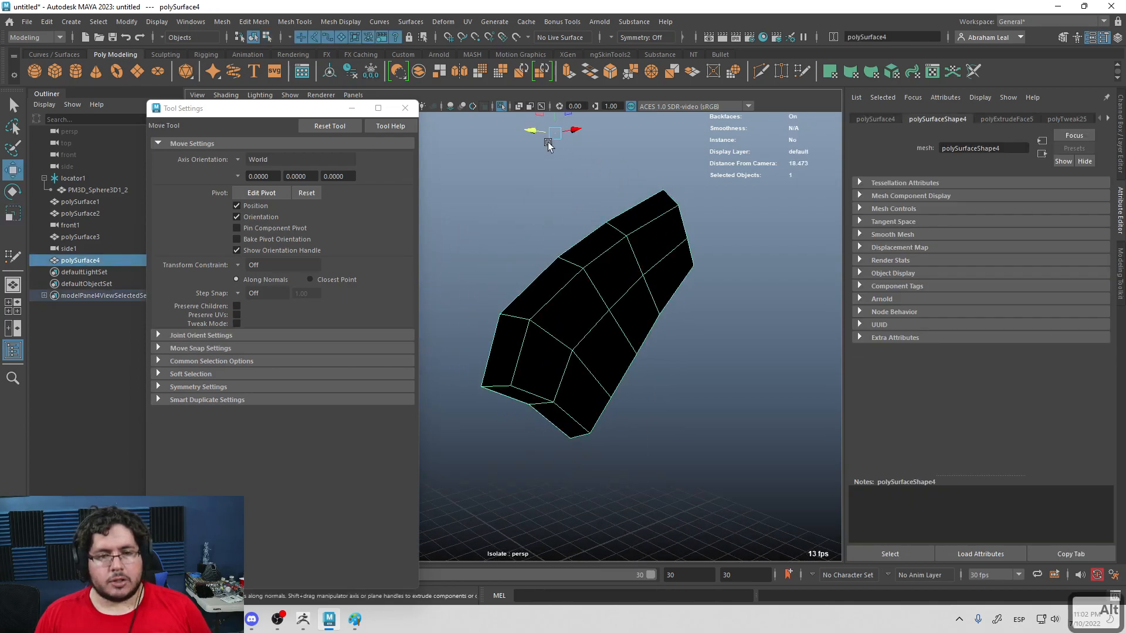
Step: Close the tool settings and reverse the new panel's normals
left_click(406, 108)
left_click(340, 21)
left_click(367, 77)
left_click(472, 181)
left_click(580, 267)
Step: Bevel the perimeter edges of the panel's outer face with a fraction of 0.18
right_click_drag(580, 267, 581, 232)
double_click(602, 253)
left_click_drag(547, 349, 512, 264, "alt")
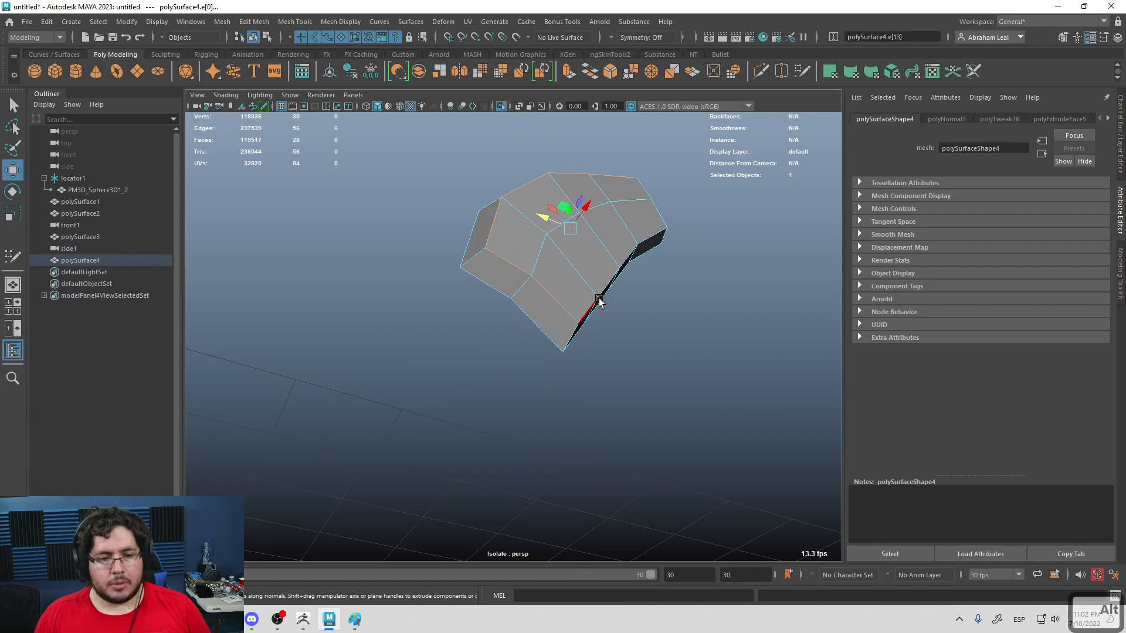
left_click_drag(599, 300, 528, 265, "alt")
double_click(523, 266, "shift")
left_click_drag(613, 276, 473, 320, "alt")
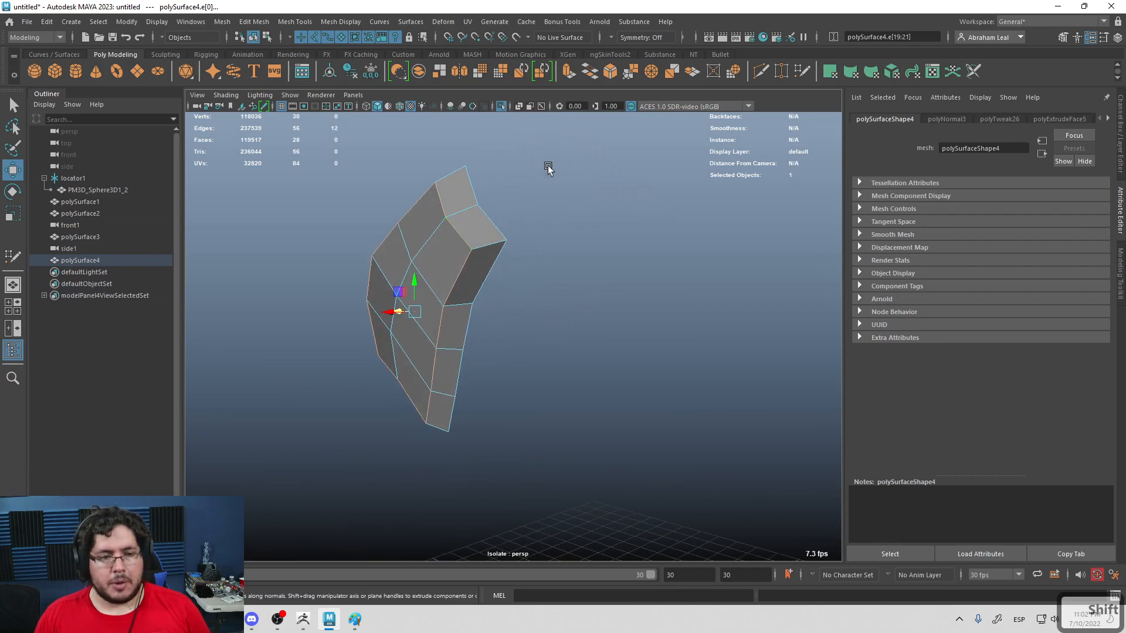
left_click(610, 71)
left_click_drag(762, 365, 746, 365, "ctrl")
left_click_drag(528, 293, 628, 282, "alt")
right_click_drag(624, 271, 658, 185)
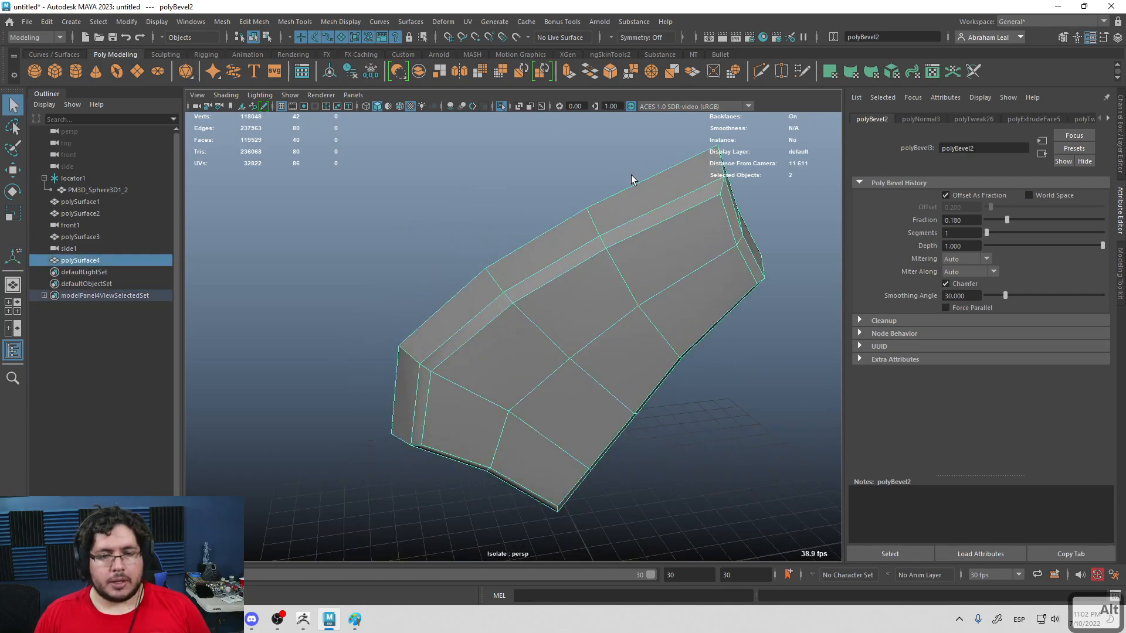
Step: Insert Multi-Cut support loops close to the panel's borders
left_click(761, 71)
left_click_drag(596, 209, 510, 312, "alt")
left_click(579, 225, "ctrl")
key("ctrl+z")
left_click(510, 312, "ctrl")
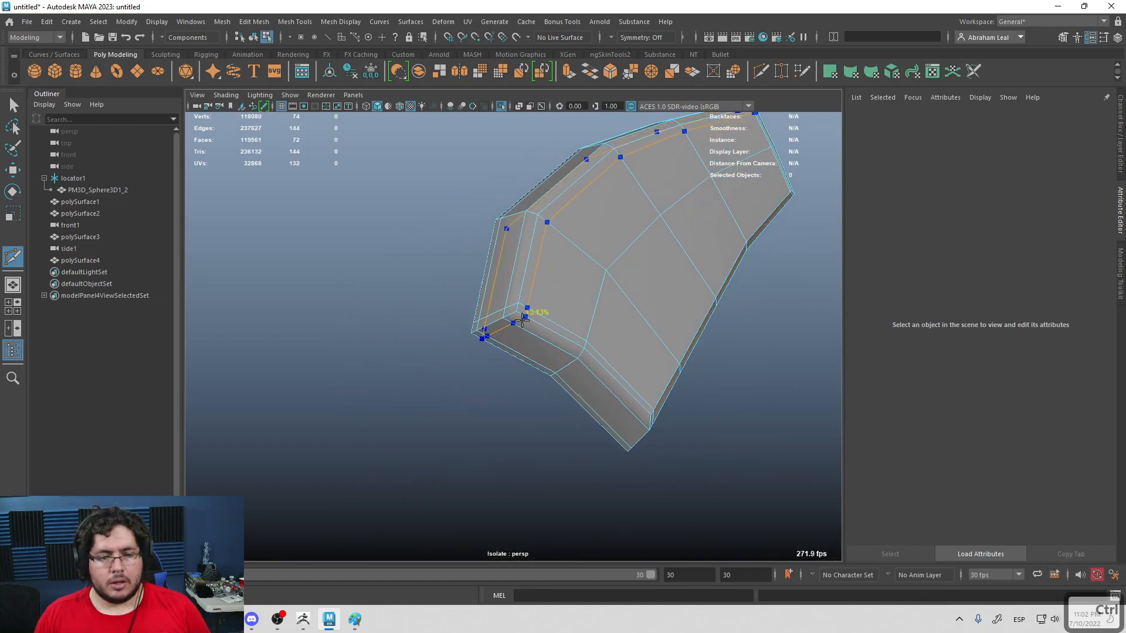
left_click(644, 406, "ctrl")
left_click_drag(644, 405, 581, 375, "alt")
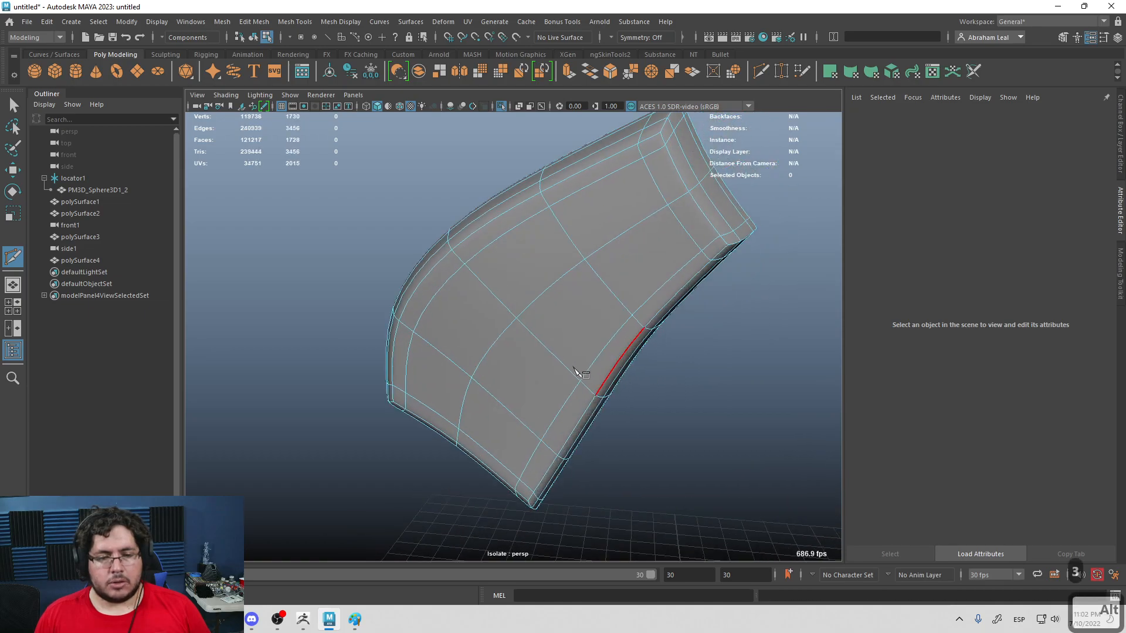
Step: Return to object mode and check the panel's shape in smooth preview
scroll(592, 322, "down", 1)
key("q")
right_click_drag(603, 268, 654, 231)
key("3")
left_click(756, 222)
left_click_drag(755, 222, 726, 244, "alt")
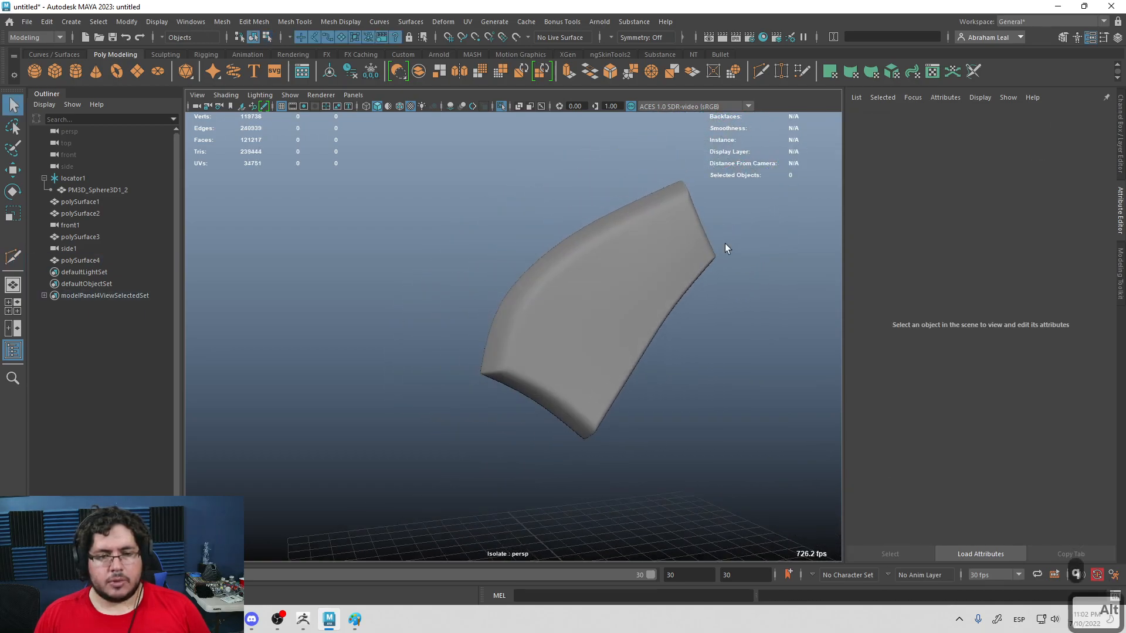
Step: Insert another Multi-Cut support loop on the unsmoothed panel and check it in smooth preview
left_click(629, 285)
key("1")
scroll(592, 278, "up", 5)
key("g")
left_click(514, 212, "ctrl")
key("3")
key("q")
right_click_drag(621, 276, 669, 239)
scroll(563, 234, "down", 5)
left_click(420, 220)
left_click_drag(592, 267, 538, 236, "alt")
Step: Show the whole helmet again and delete the side1 and front1 cameras
left_click(502, 107)
scroll(510, 170, "down", 3)
left_click_drag(511, 173, 516, 190, "alt")
left_click(75, 248)
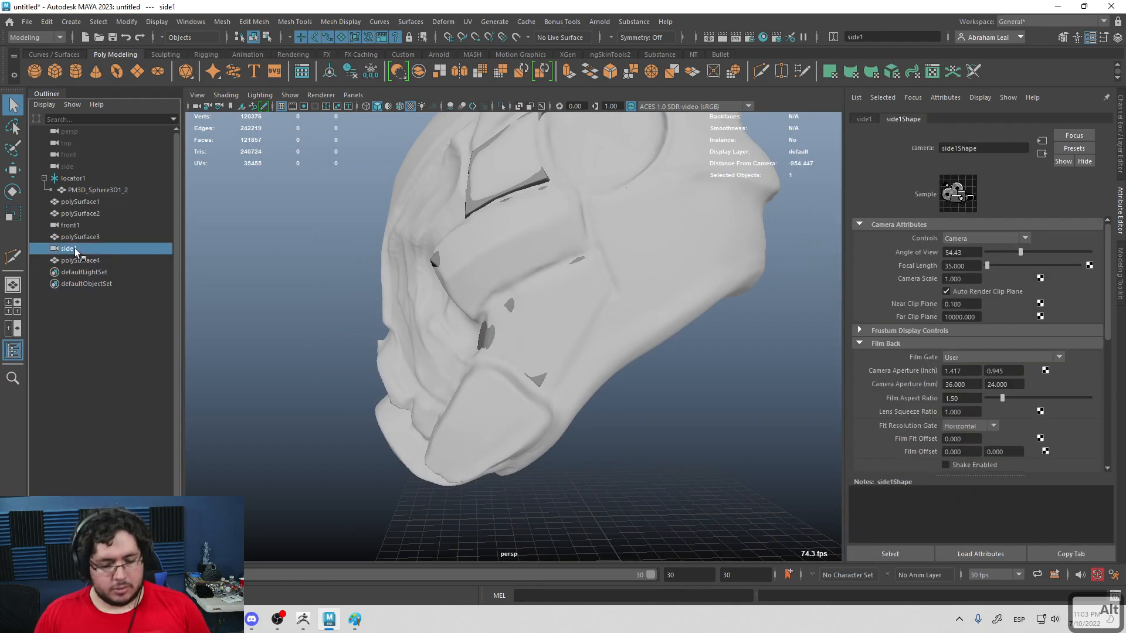
key("Delete")
left_click(69, 225)
key("Delete")
Step: Isolate polySurface1 through polySurface4 and show them in the side view
left_click(83, 203)
left_click(88, 237, "shift")
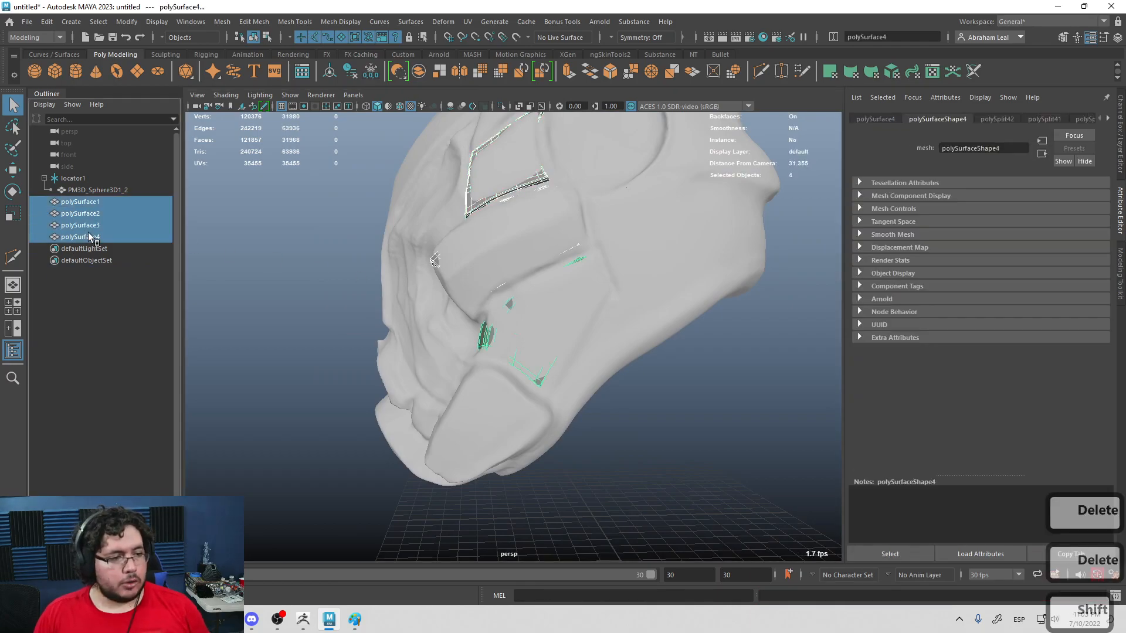
left_click(502, 107)
left_click_drag(501, 224, 616, 256, "alt")
key("space")
left_click_drag(616, 257, 645, 262)
scroll(643, 264, "down", 6)
middle_click_drag(615, 311, 596, 272, "alt")
scroll(596, 272, "up", 3)
Step: Move the vertices at the lowest panel's upper rear corner toward the corner of the cheek piece above
right_click_drag(560, 271, 502, 269)
scroll(625, 259, "up", 3)
key("3")
right_click_drag(627, 264, 583, 246)
left_click(636, 254)
left_click_drag(701, 170, 607, 286)
key("w")
left_click_drag(656, 232, 649, 220)
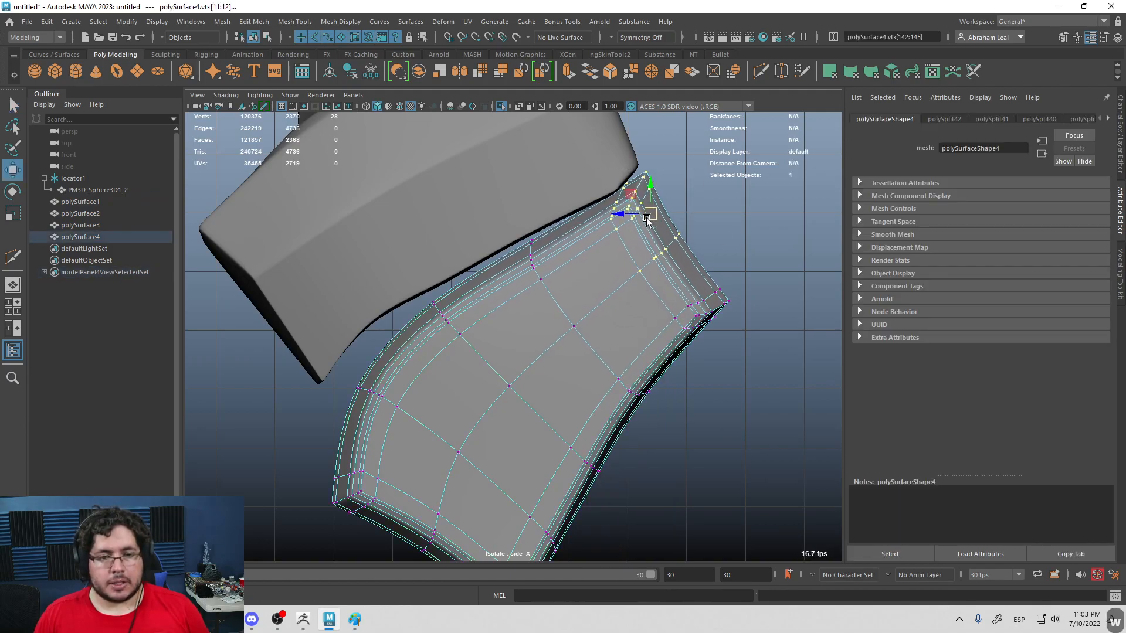
Step: Reposition the lowest panel's upper border and front corner vertices so the border follows the cheek piece's lower edge
middle_click_drag(516, 250, 540, 268, "alt")
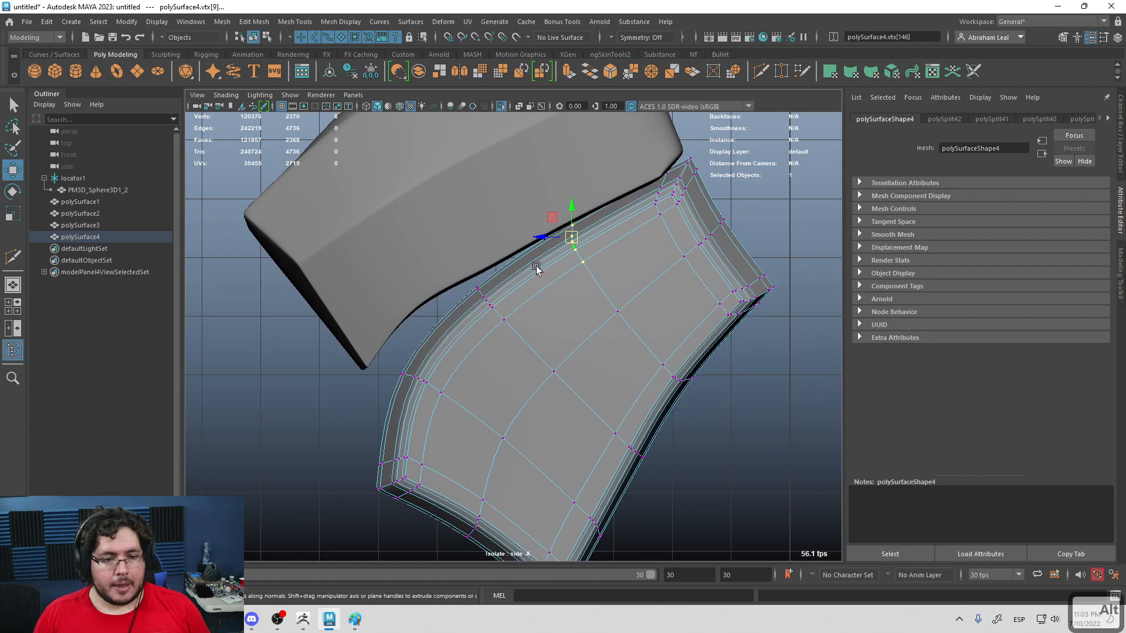
left_click_drag(484, 305, 474, 293)
middle_click_drag(360, 417, 264, 483)
left_click(399, 482)
left_click_drag(400, 485, 366, 462)
left_click_drag(442, 329, 370, 382)
left_click_drag(542, 261, 439, 343)
left_click(556, 235)
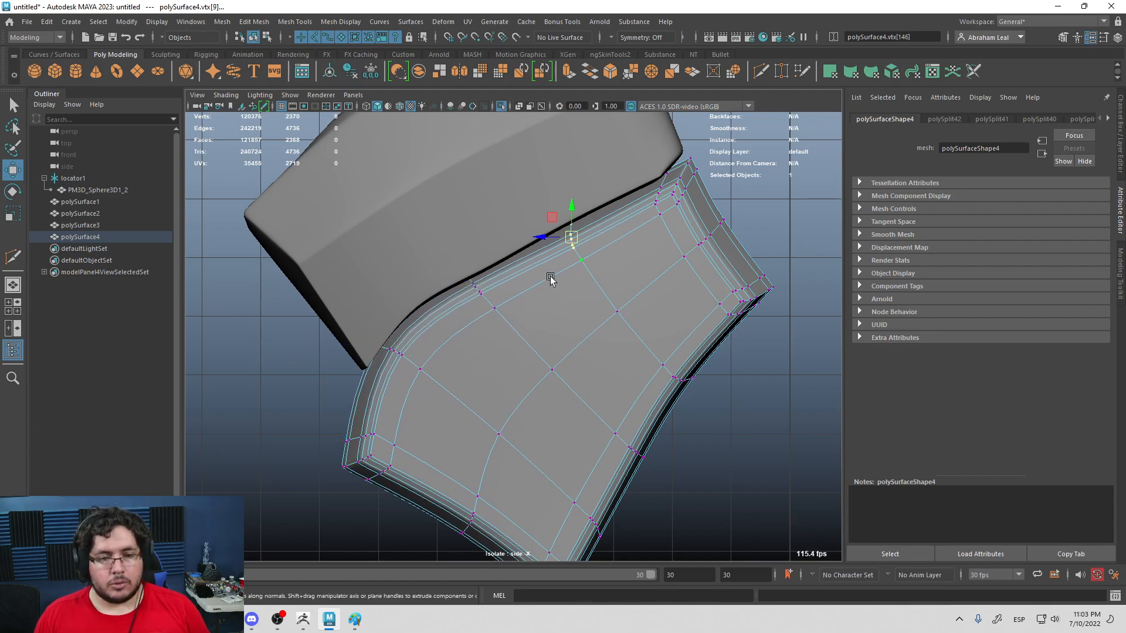
left_click_drag(649, 201, 695, 151)
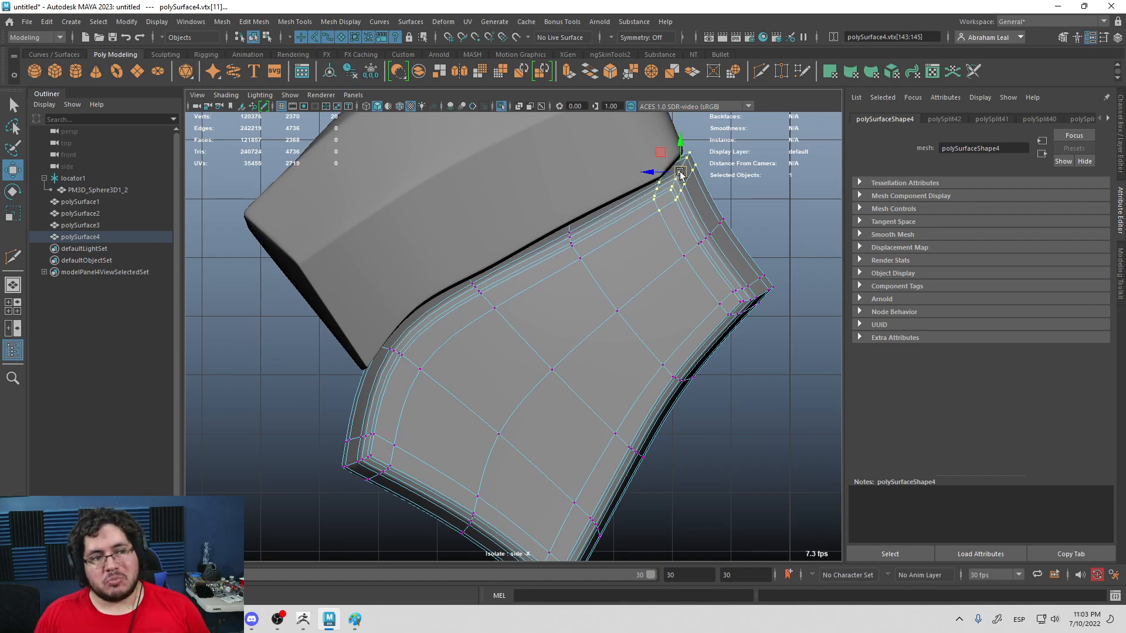
Step: Return to object mode and bring the isolated pieces back into the perspective view
right_click_drag(700, 264, 510, 307, "alt")
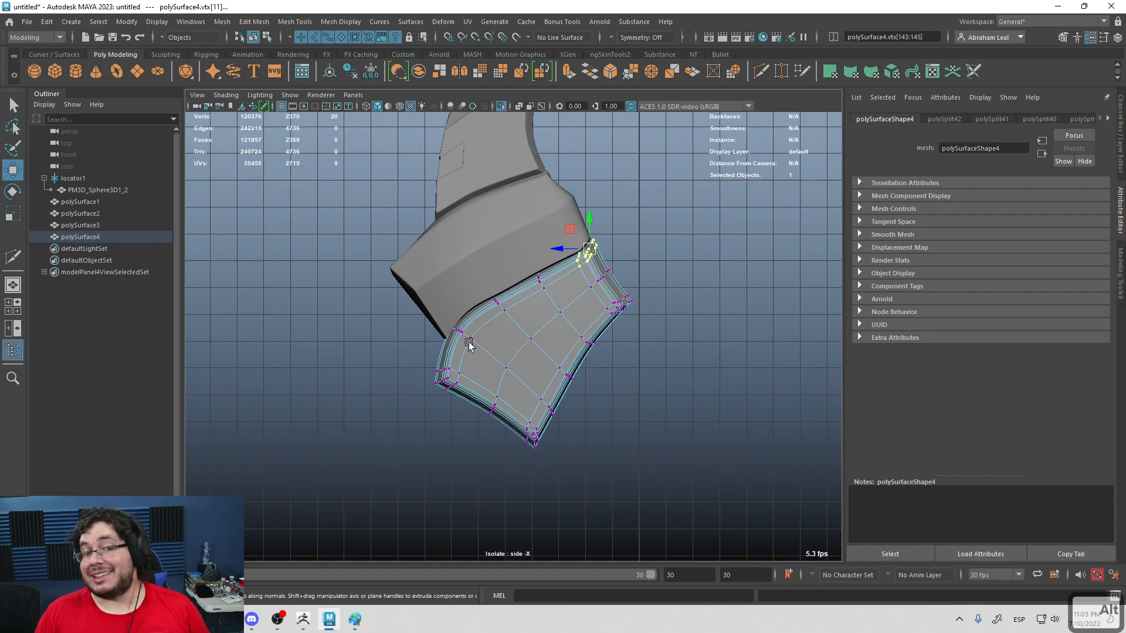
key("F8")
left_click(683, 191)
left_click(597, 295)
key("space")
mouse_move(597, 295)
left_mouse_down()
mouse_move(593, 286)
mouse_move(652, 325)
mouse_move(595, 299)
left_mouse_up()
left_click(653, 325)
Step: Mirror the cheek piece and the panel below it to the other side of the helmet
left_click(595, 299)
right_click_drag(596, 266, 565, 404, "shift")
left_click(628, 389)
left_click_drag(628, 389, 564, 317, "alt")
left_click(569, 276)
right_click_drag(570, 267, 546, 396, "shift")
left_click(638, 344)
left_click_drag(638, 344, 590, 252, "alt")
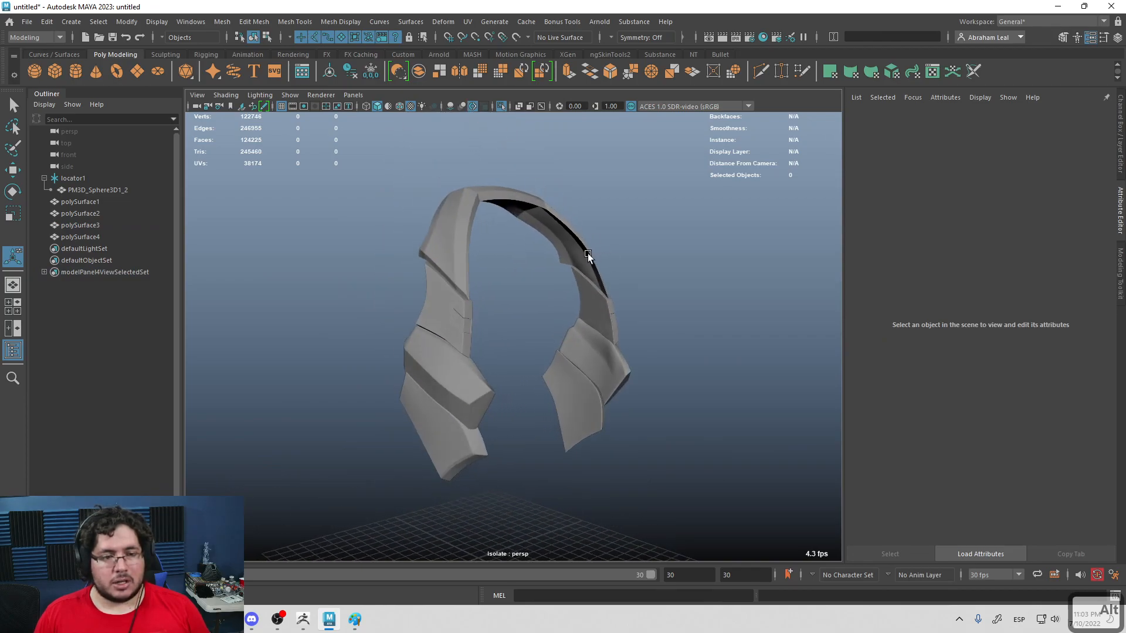
Step: Turn on screen-space ambient occlusion for the mirrored pieces and end the isolation to show the whole helmet
left_click(451, 106)
mouse_move(575, 319)
left_mouse_down("alt")
mouse_move(439, 303)
mouse_move(599, 312)
mouse_move(654, 302)
mouse_move(377, 314)
mouse_move(596, 309)
mouse_move(626, 292)
mouse_move(534, 298)
left_mouse_up("alt")
left_click(501, 106)
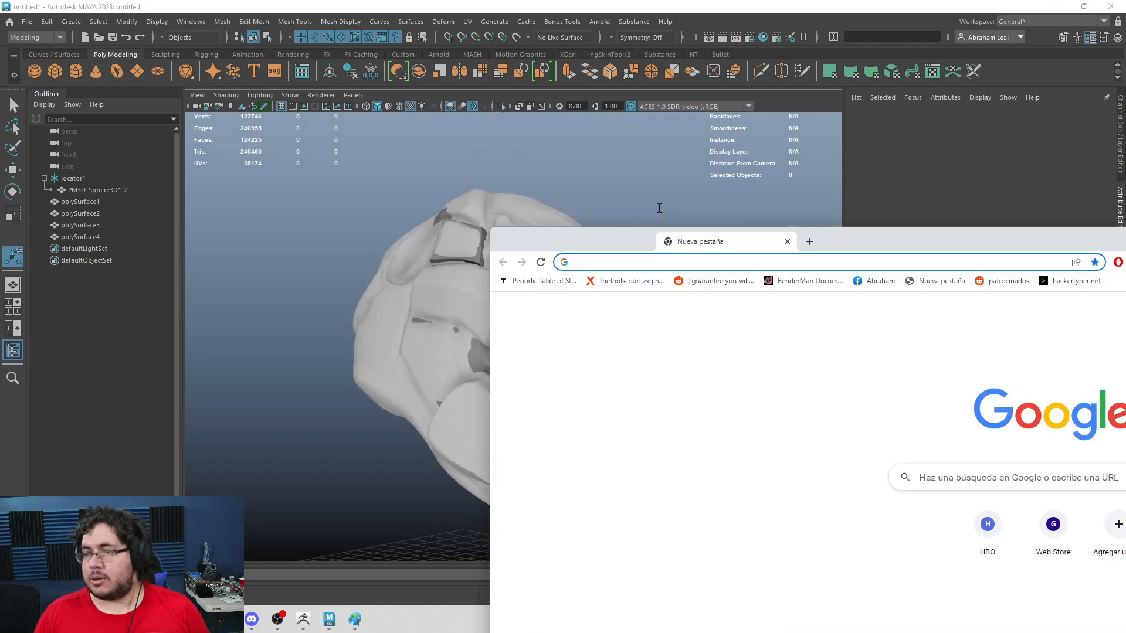
Step: Switch to Chrome, search Google for "shooter roguelite sci fi" and look through the results
left_click_drag(696, 235, 696, 3)
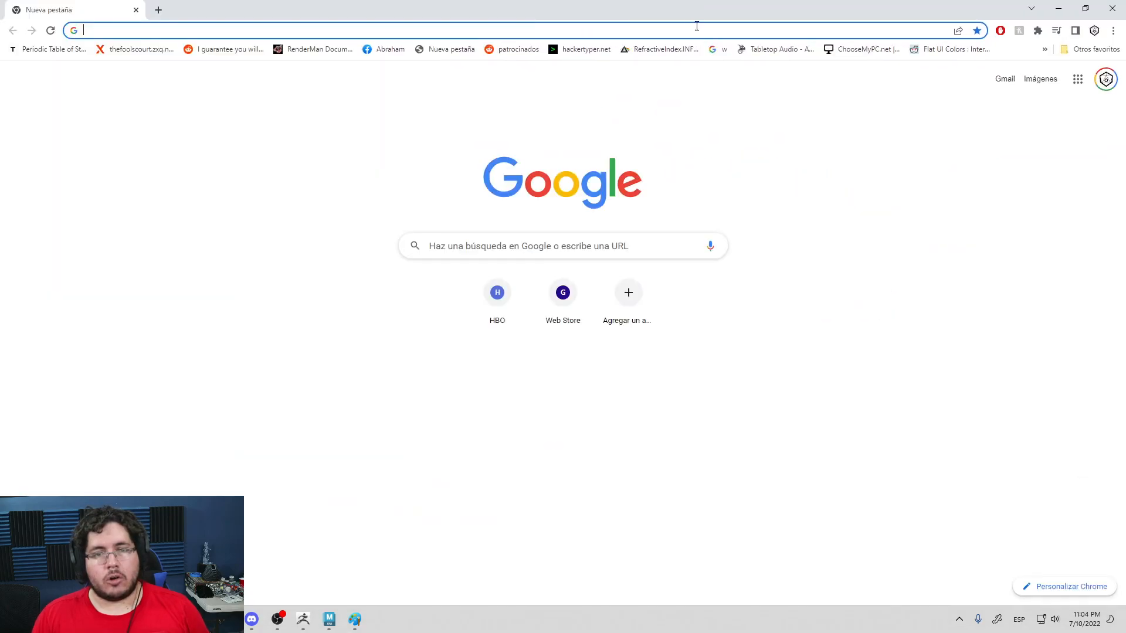
left_click(698, 28)
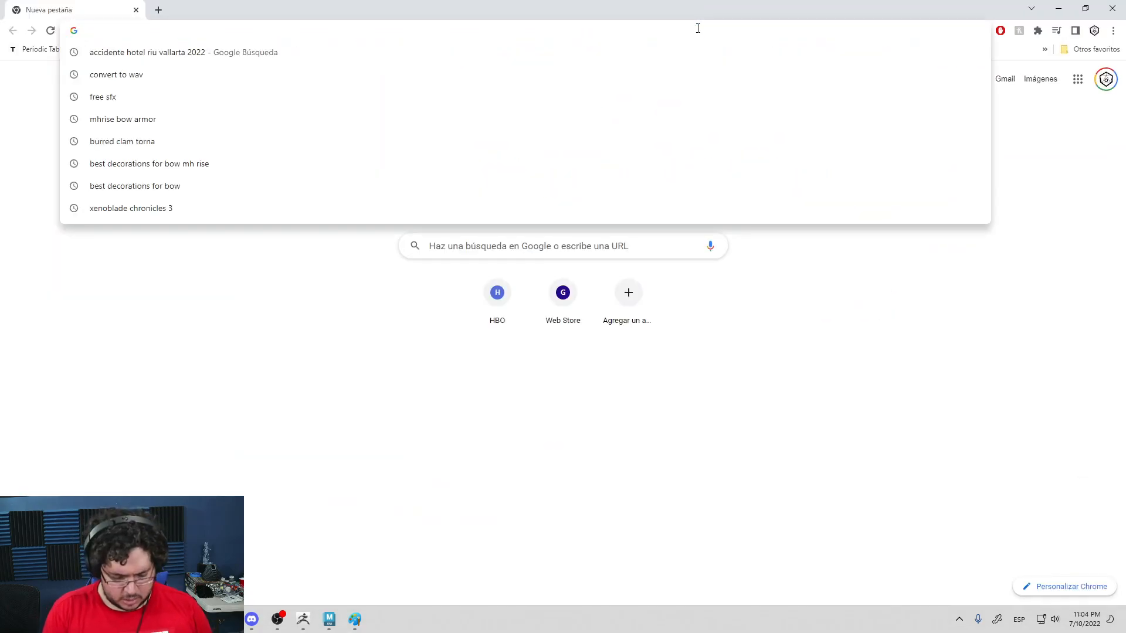
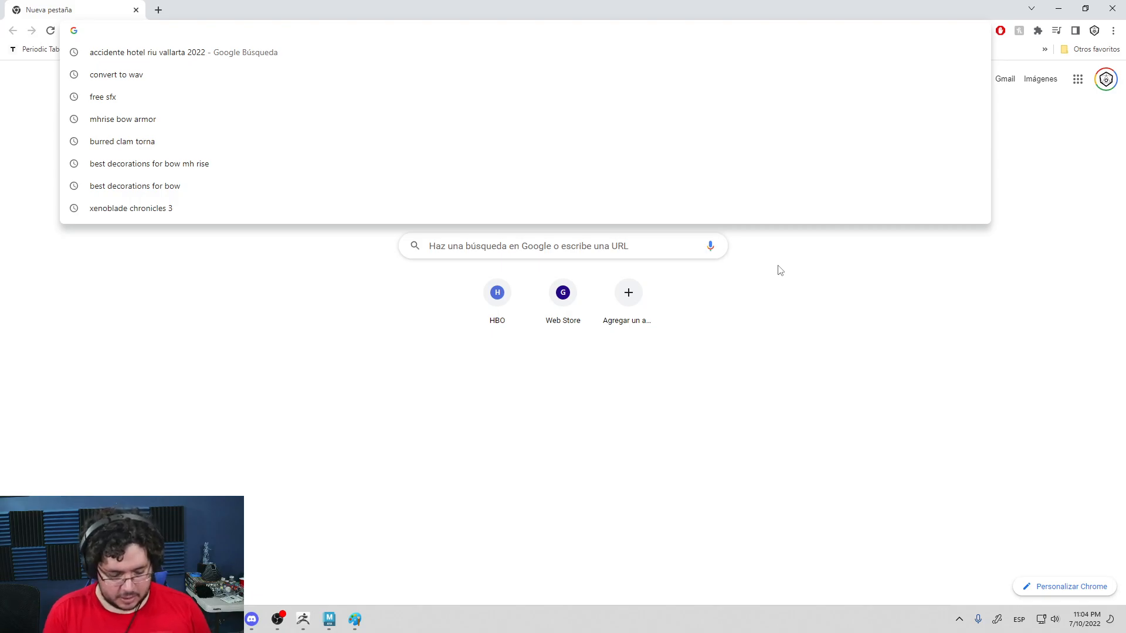
type("shooter ")
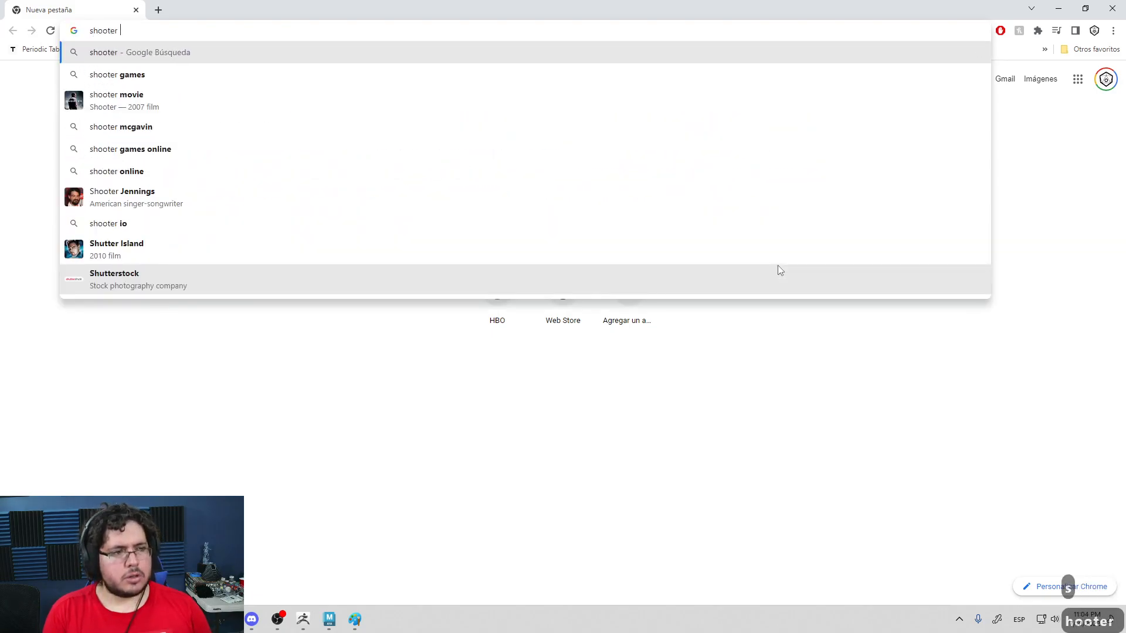
type("roguelite")
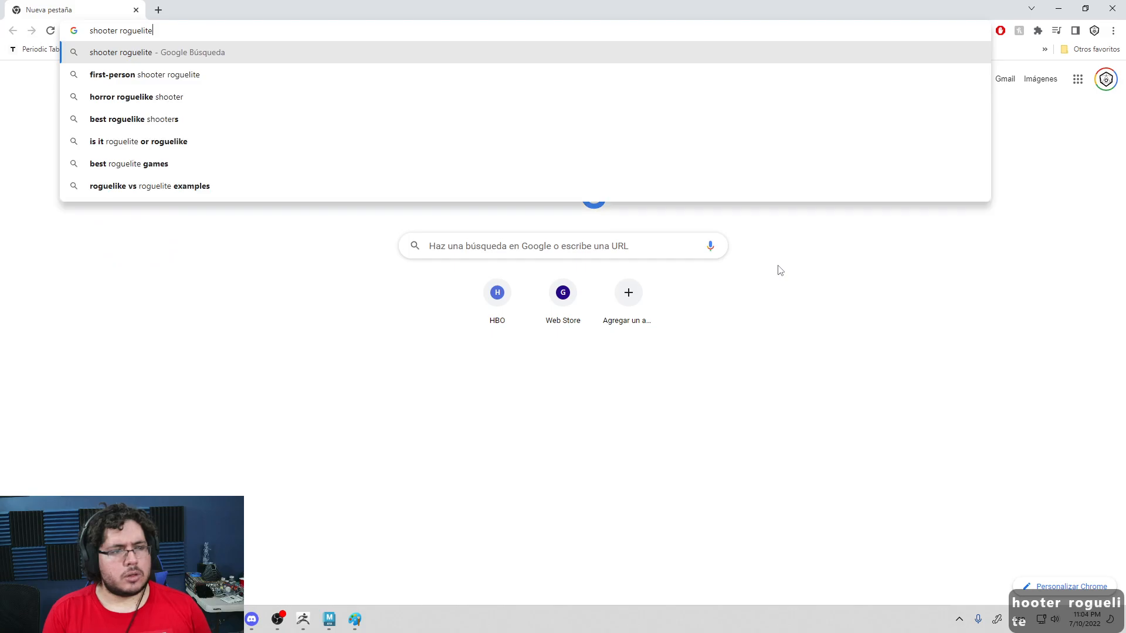
type(" sci fi")
key("Return")
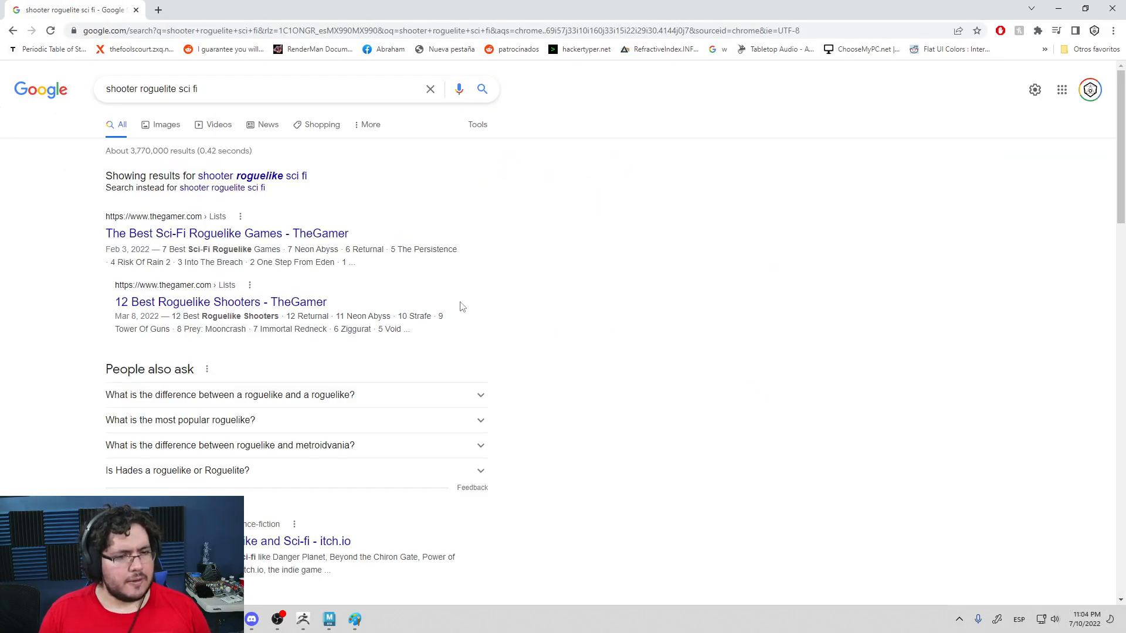
scroll(461, 308, "down", 2)
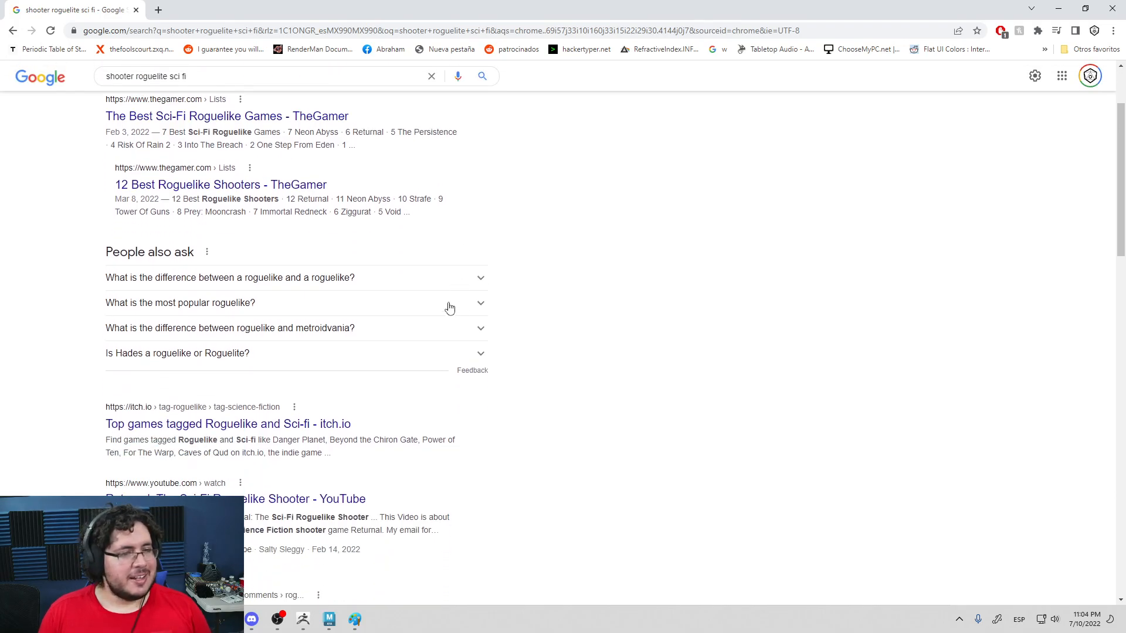
scroll(440, 325, "down", 6)
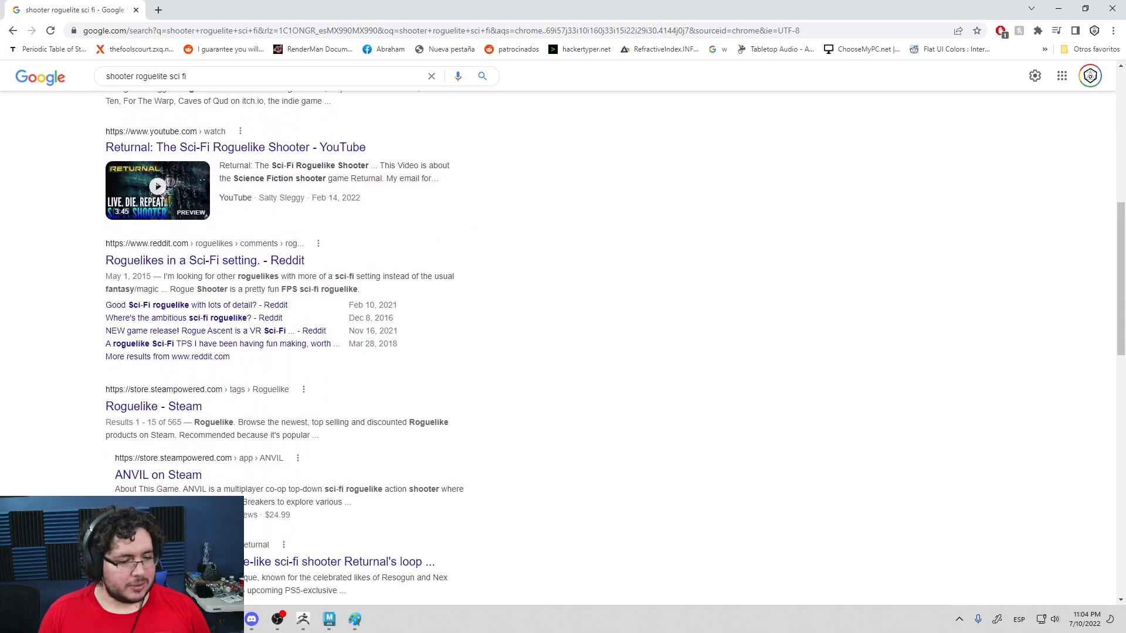
Step: Look through the 2020 folder inside 00_ProyectosCritical in File Explorer and close the window
key("super+e")
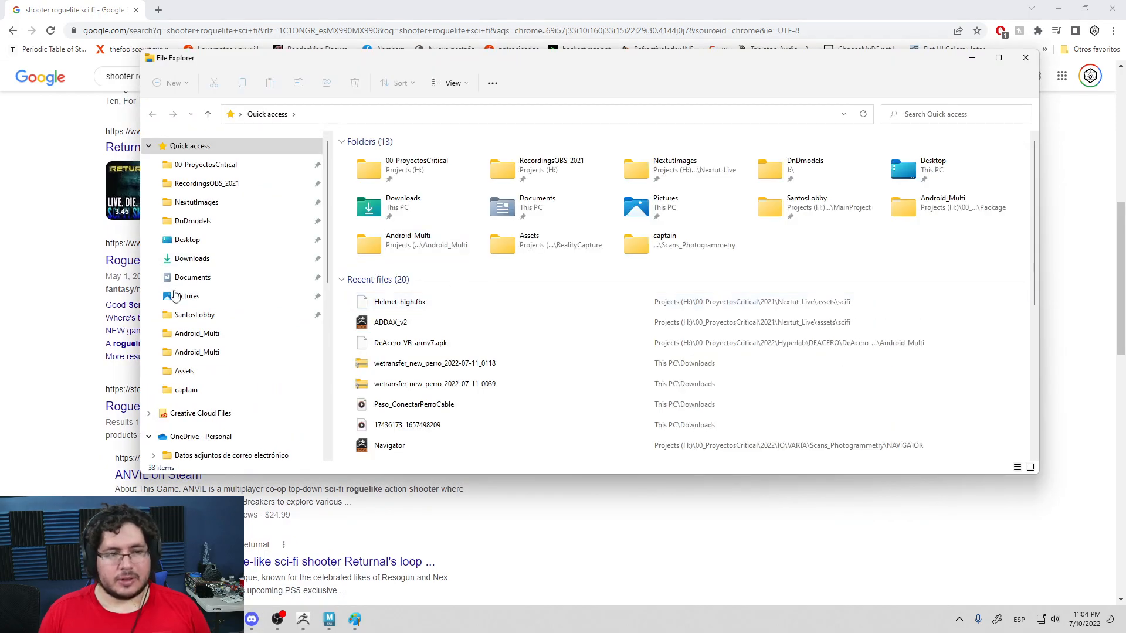
scroll(219, 354, "down", 1)
scroll(219, 355, "up", 1)
left_click(202, 161)
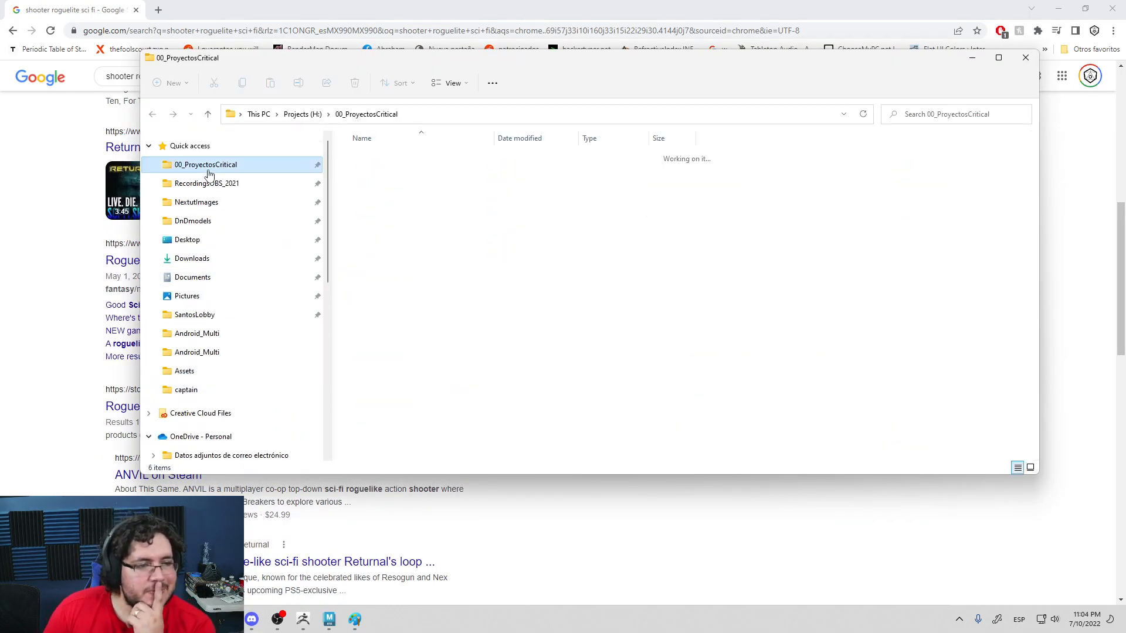
double_click(369, 156)
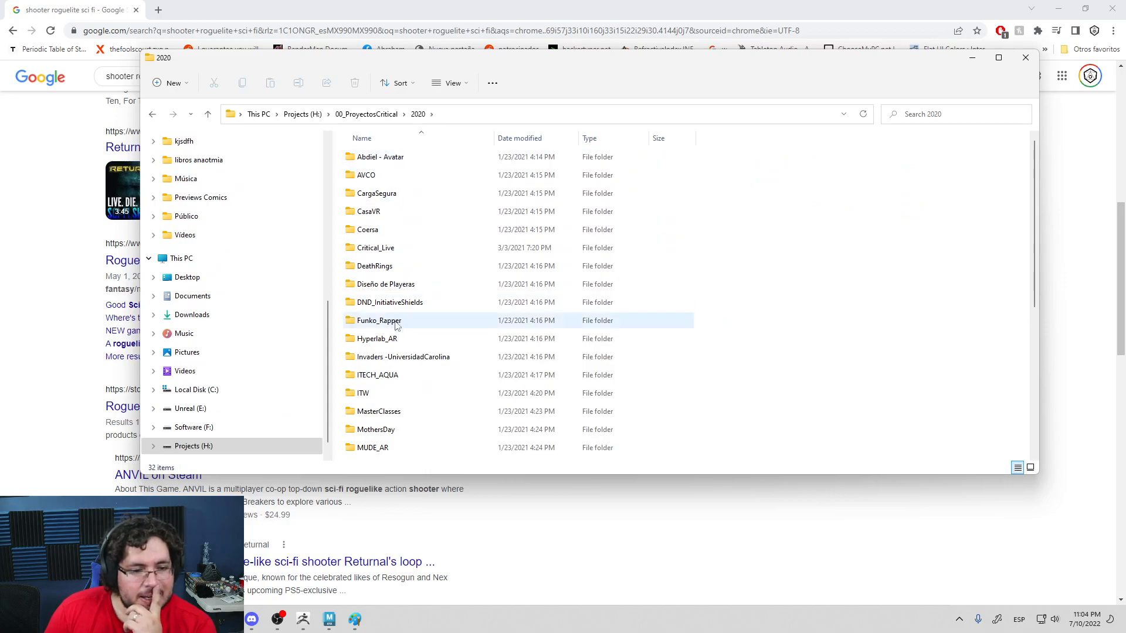
scroll(392, 328, "down", 5)
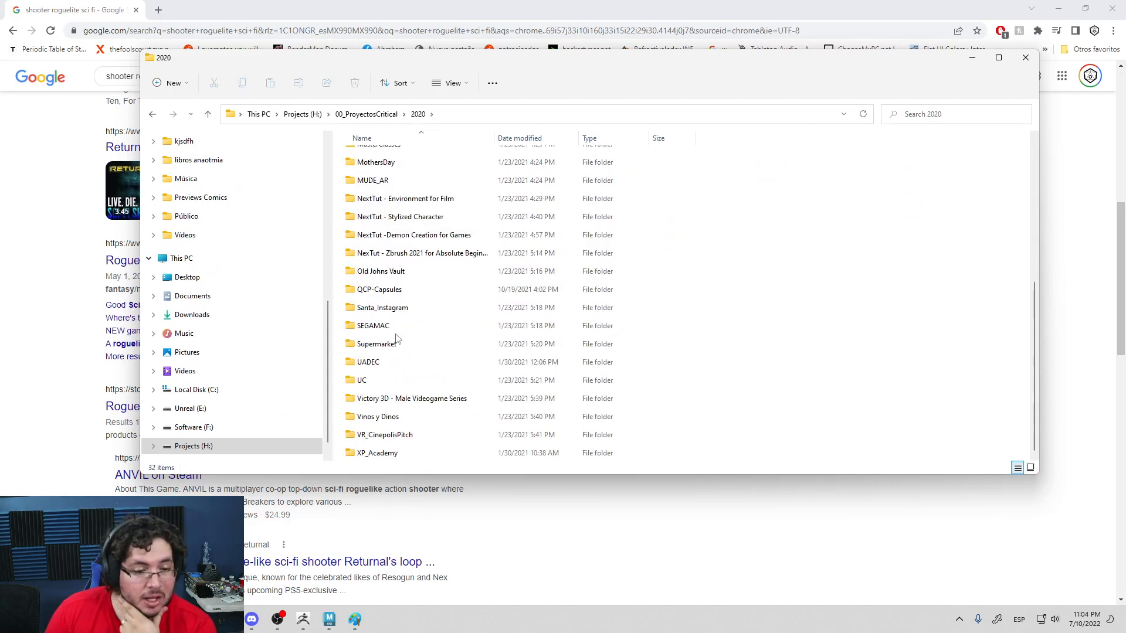
scroll(396, 339, "up", 3)
scroll(396, 339, "up", 2)
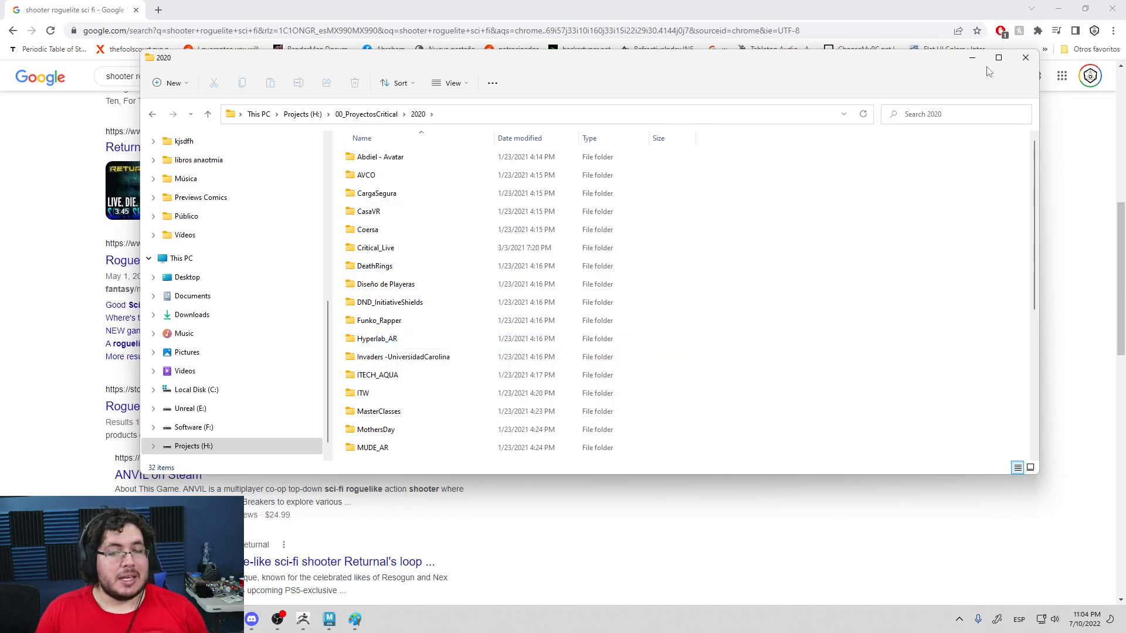
left_click(1026, 57)
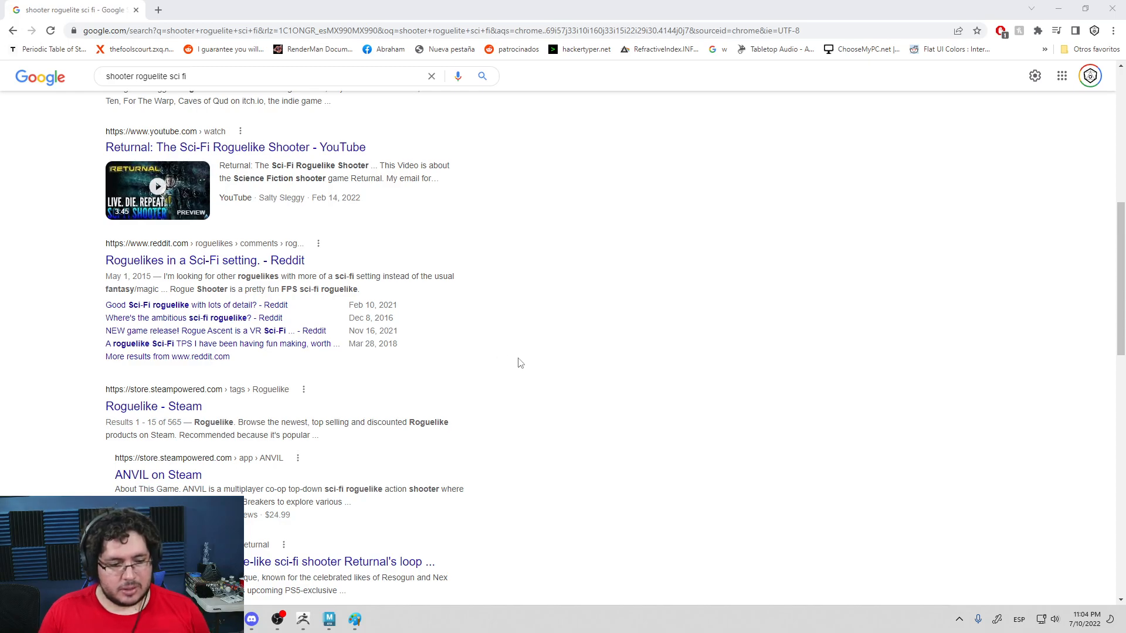
Step: Look through the rest of the search results and minimize the browser to return to Maya
scroll(519, 363, "down", 4)
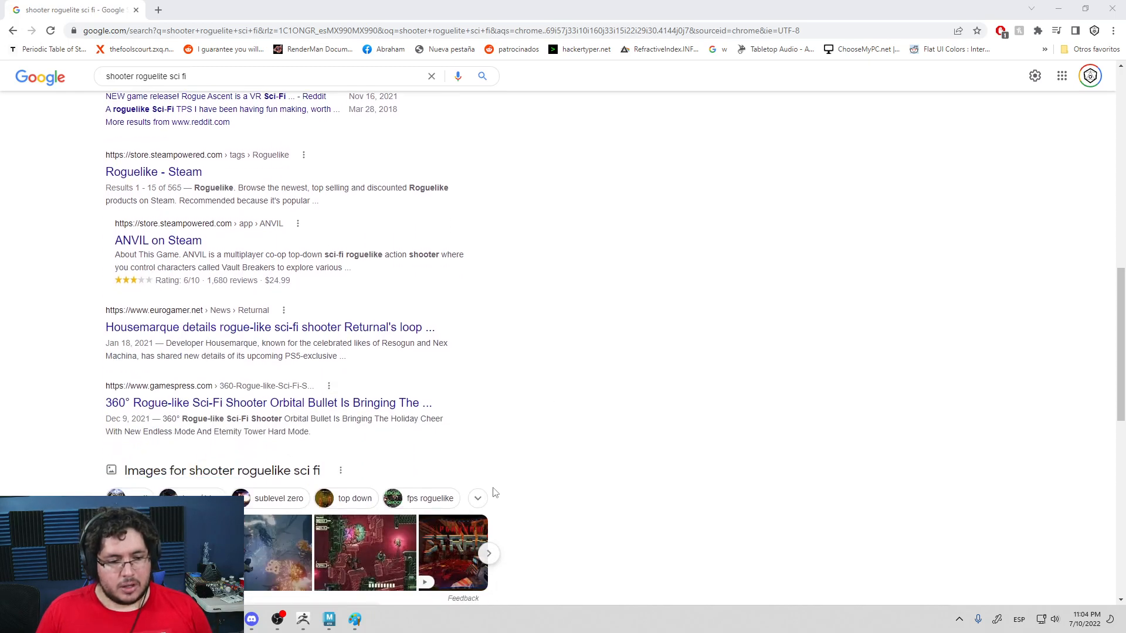
scroll(455, 470, "up", 10)
left_click(203, 95)
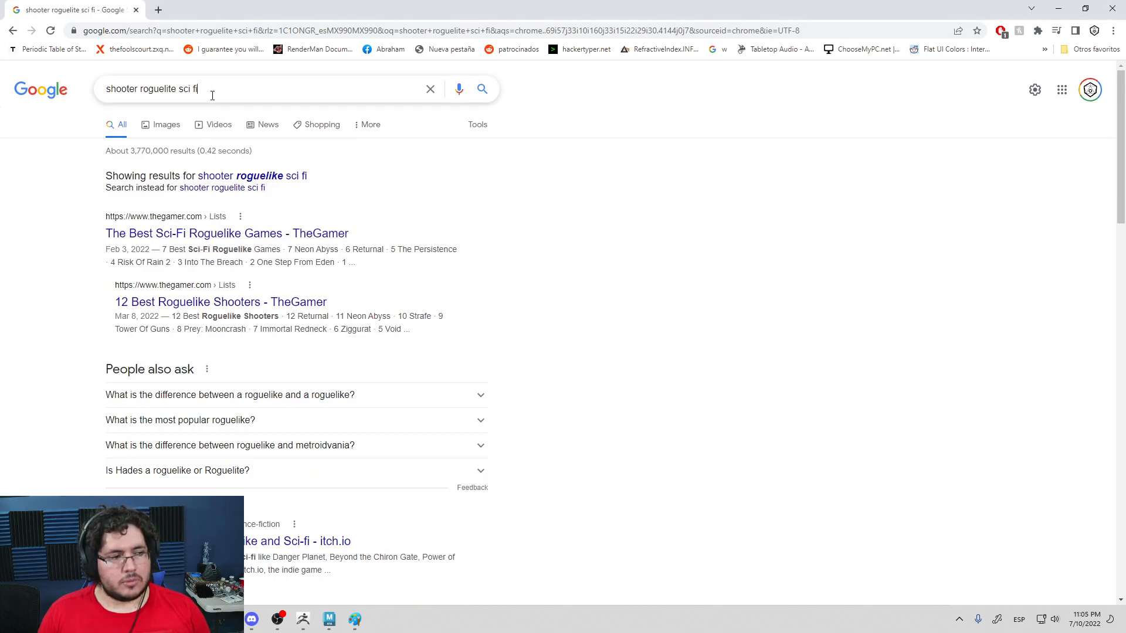
left_click(212, 96)
left_click(565, 394)
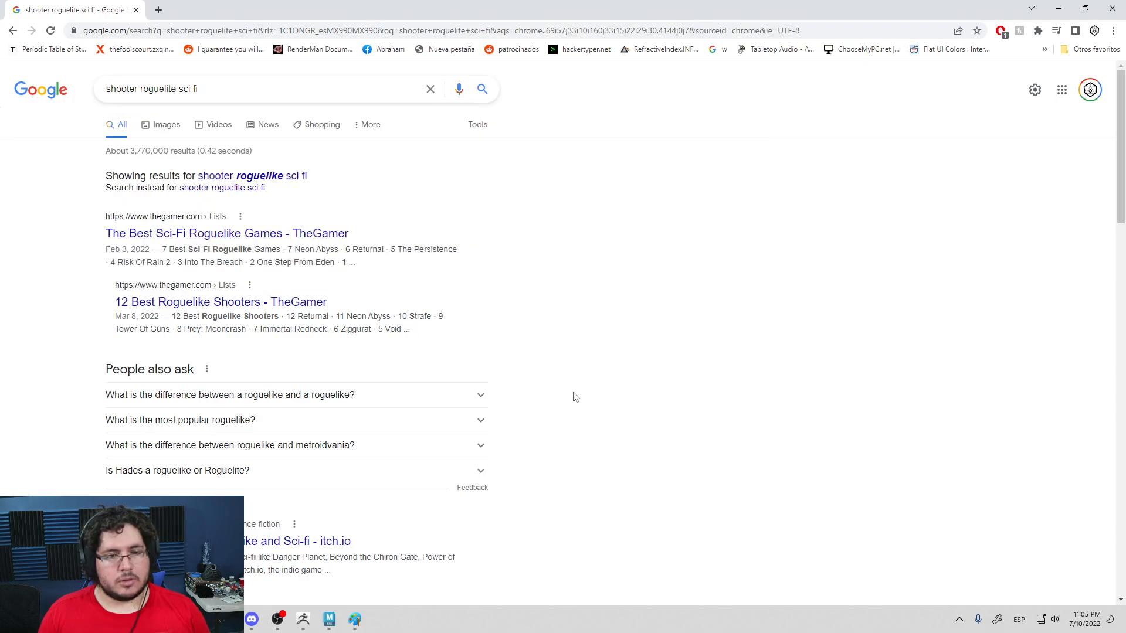
left_click(1059, 9)
Step: Make the helmet sculpt the live surface, with the lower jaw panel in view
left_click_drag(660, 280, 488, 293, "alt")
middle_click_drag(487, 292, 520, 230, "alt")
left_click(441, 192)
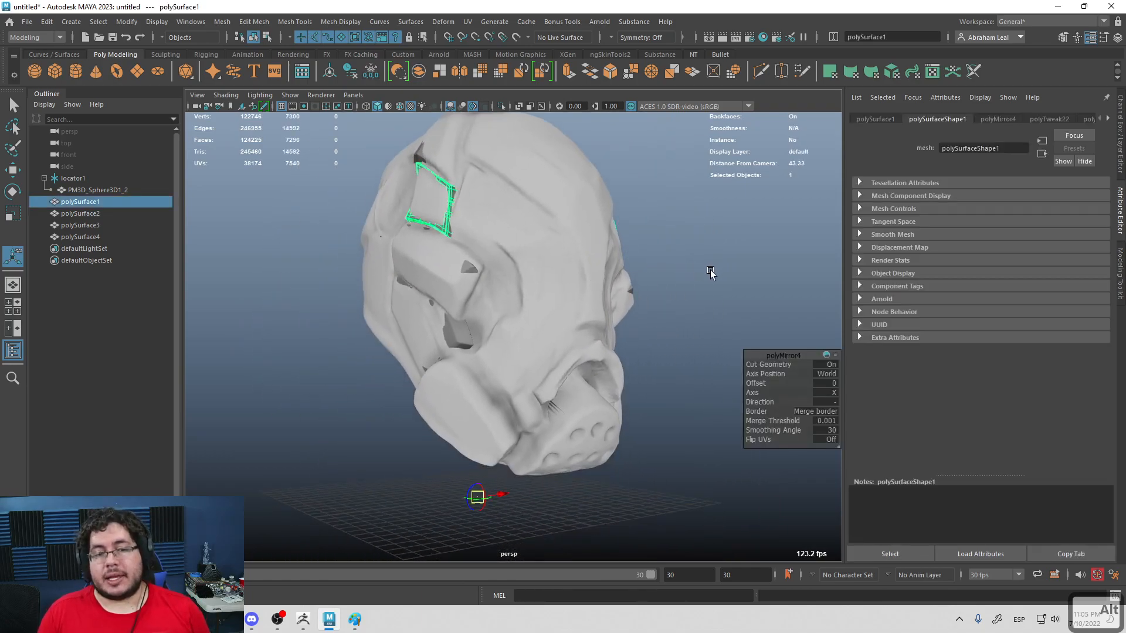
left_click(710, 273)
left_click_drag(710, 273, 651, 307, "alt")
right_click_drag(651, 307, 698, 299, "alt")
left_click_drag(699, 299, 625, 291, "alt")
right_click_drag(625, 292, 638, 305, "alt")
left_click_drag(639, 306, 552, 207, "alt")
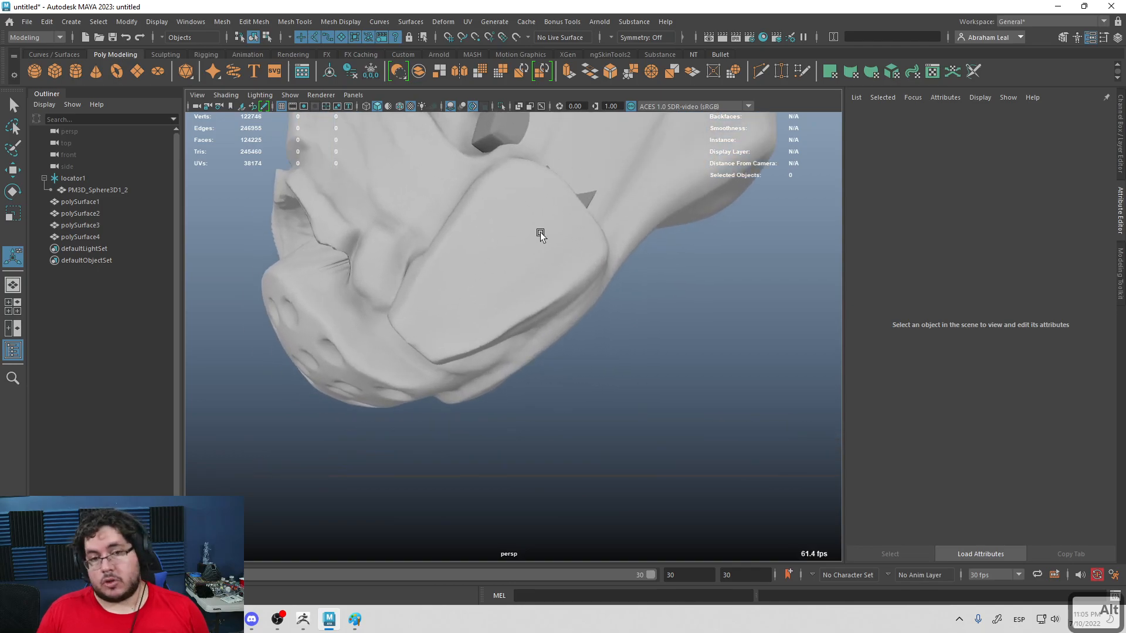
left_click(540, 234)
left_click(515, 37)
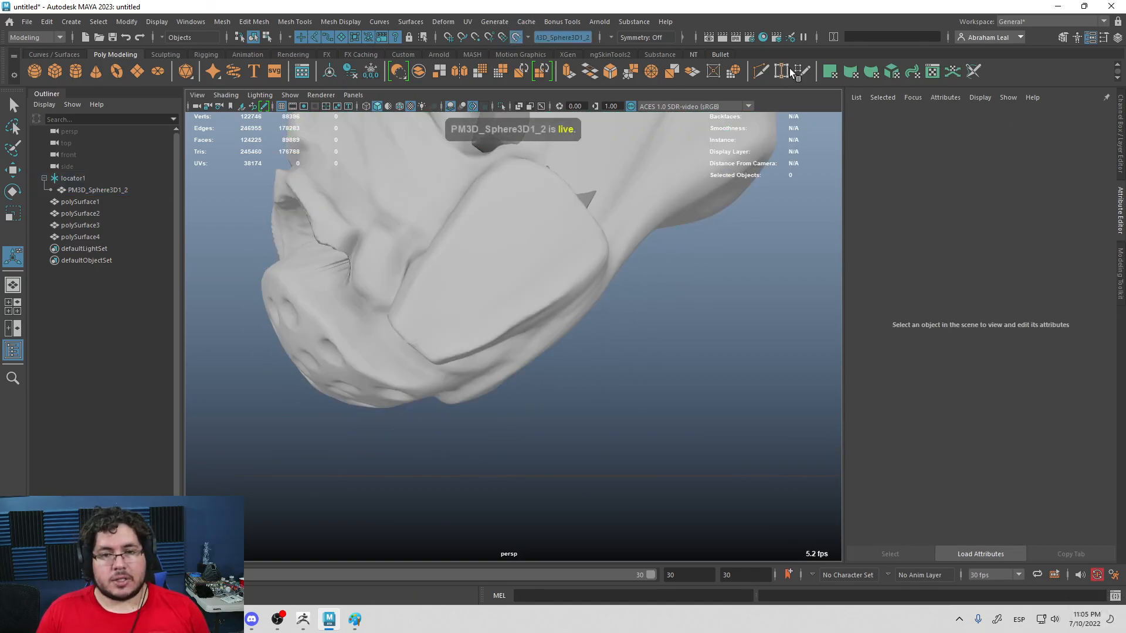
Step: Start a Quad Draw strip along the front border of the lower jaw panel
left_click(465, 288)
left_click(437, 259)
left_click(451, 277, "shift")
left_click(494, 246)
left_click(468, 252, "shift")
Step: Continue the Quad Draw strip around the rounded upper corner of the jaw panel
mouse_move(495, 233)
left_mouse_down("alt")
mouse_move(467, 280)
mouse_move(432, 274)
left_mouse_up("alt")
left_click(453, 262)
left_click(474, 273)
left_click(461, 304, "shift")
left_click(461, 255)
left_click(452, 277, "shift")
left_click(481, 287)
left_click(490, 269)
left_click(482, 274, "shift")
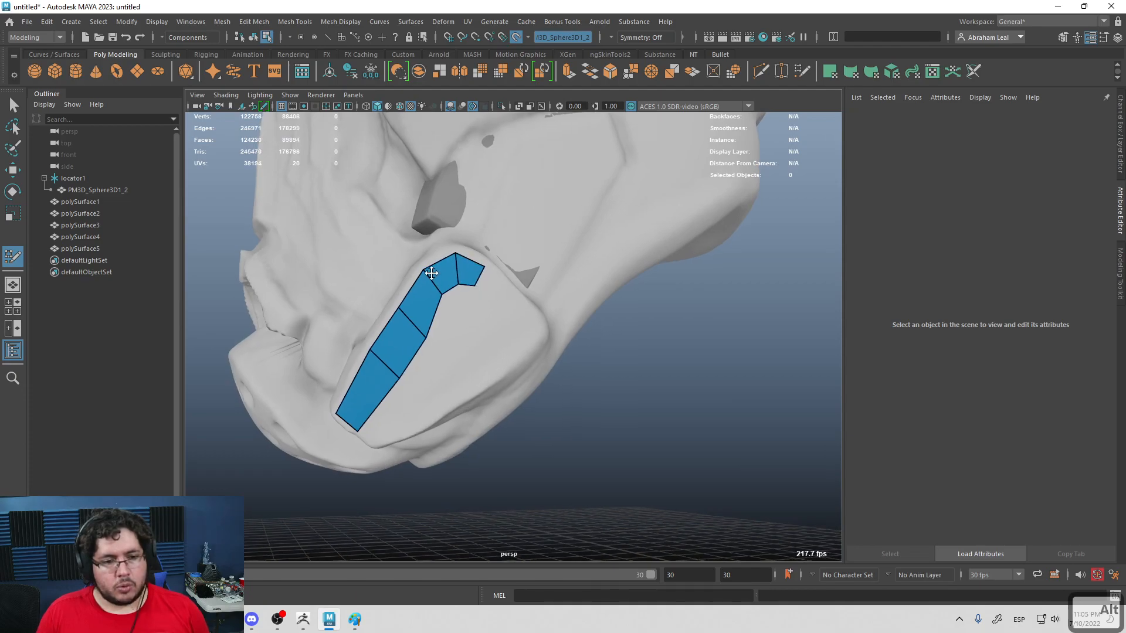
Step: Extend the Quad Draw strip down the jaw panel's rear border and around its rear corner
left_click(491, 305)
left_click(505, 287)
left_click(494, 282, "shift")
left_click(523, 314)
left_click(512, 303, "shift")
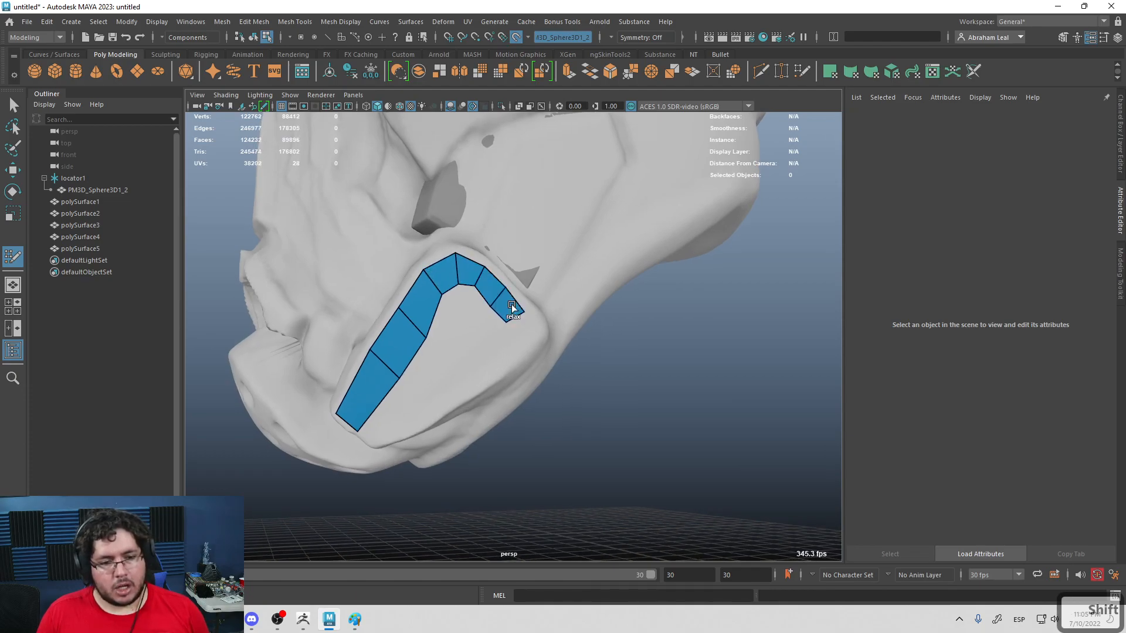
left_click(533, 336)
left_click(527, 332, "shift")
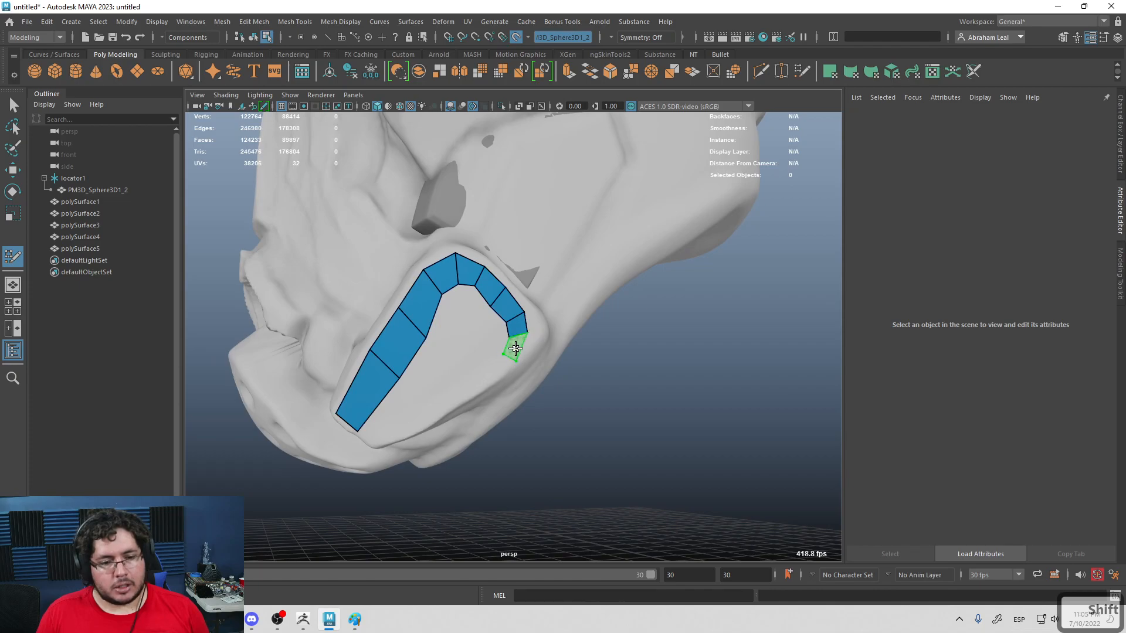
Step: Quad Draw faces across the jaw panel's narrow lower end and insert an edge loop through them
left_click(423, 421)
left_click(379, 446)
left_click(390, 399, "shift")
left_click(396, 399, "ctrl")
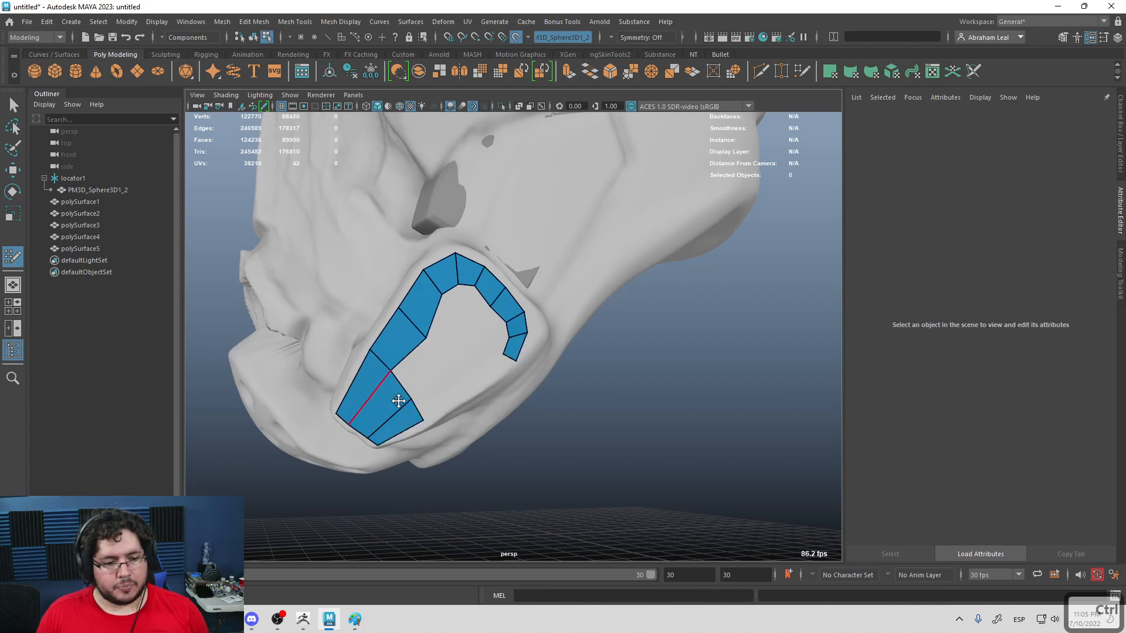
Step: Close the Quad Draw ring along the jaw panel's lower border and insert an edge loop in the closing faces
left_click(457, 400)
left_click(447, 377)
left_click(443, 391, "shift")
left_click(488, 372, "shift")
left_click_drag(487, 378, 469, 362, "alt")
left_click(470, 362, "ctrl")
left_click_drag(460, 322, 446, 350, "alt")
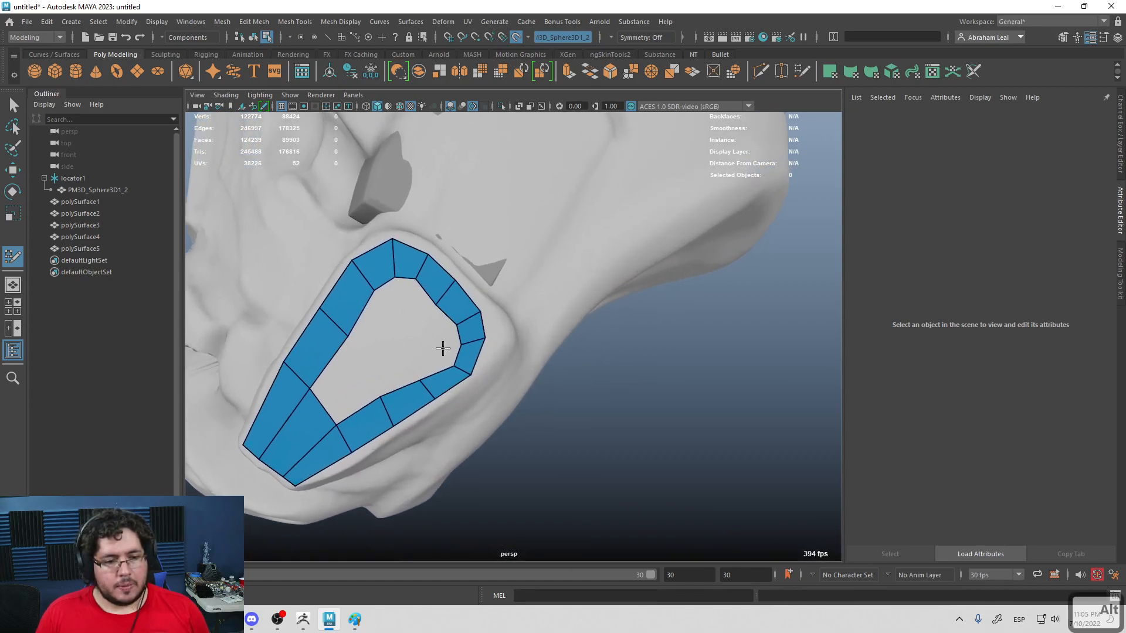
Step: Fill the rear and upper interior of the jaw panel's ring with Quad Draw faces
left_click(410, 322)
left_click(409, 305, "shift")
left_click(432, 324, "shift")
mouse_move(421, 317)
left_mouse_down("shift")
mouse_move(421, 290)
mouse_move(431, 326)
left_mouse_up("shift")
left_click(437, 332, "shift")
left_click(392, 334, "shift")
left_click(414, 359, "shift")
left_click(390, 306, "shift")
Step: Fill the middle of the jaw panel's ring with Quad Draw faces down toward its narrow end
left_click_drag(371, 299, 341, 339)
left_click(354, 366)
left_click(354, 347, "shift")
key("ctrl+z")
left_click(364, 371, "shift")
left_click(359, 338, "shift")
left_click(384, 367, "shift")
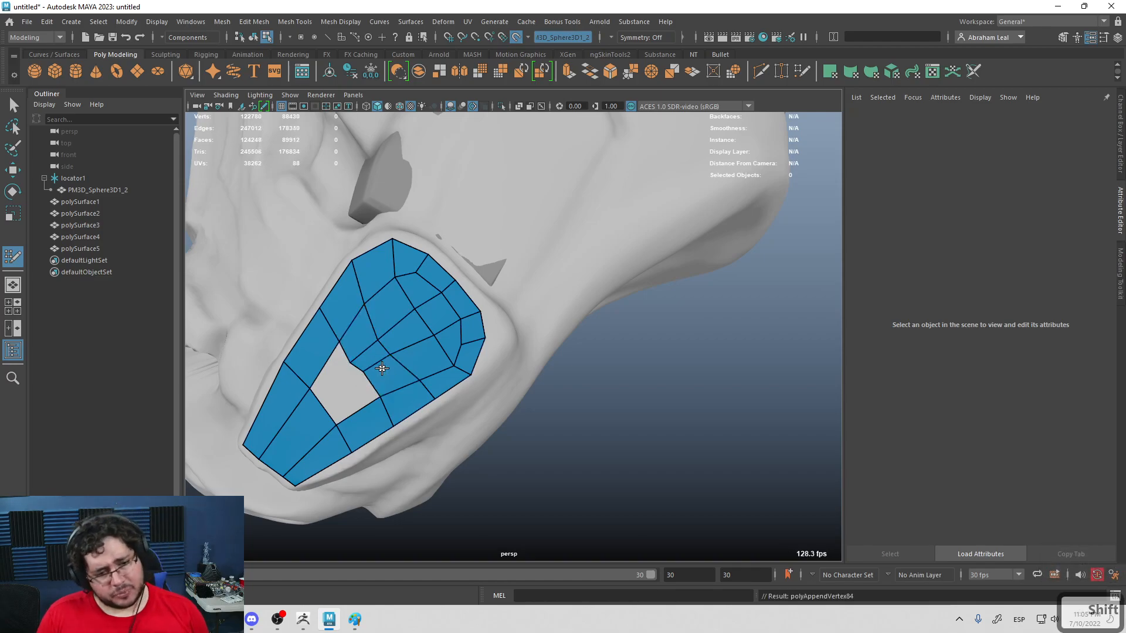
Step: Insert an edge loop through the jaw panel's narrow end, fill the remaining hole with quads and relax the mesh
left_click(320, 402, "ctrl")
left_click(342, 386, "shift")
left_click(357, 392, "shift")
mouse_move(367, 365)
left_mouse_down("shift")
mouse_move(342, 356)
mouse_move(389, 346)
mouse_move(403, 377)
mouse_move(365, 287)
mouse_move(381, 302)
mouse_move(401, 280)
left_mouse_up("shift")
left_click_drag(325, 379, 276, 416, "shift")
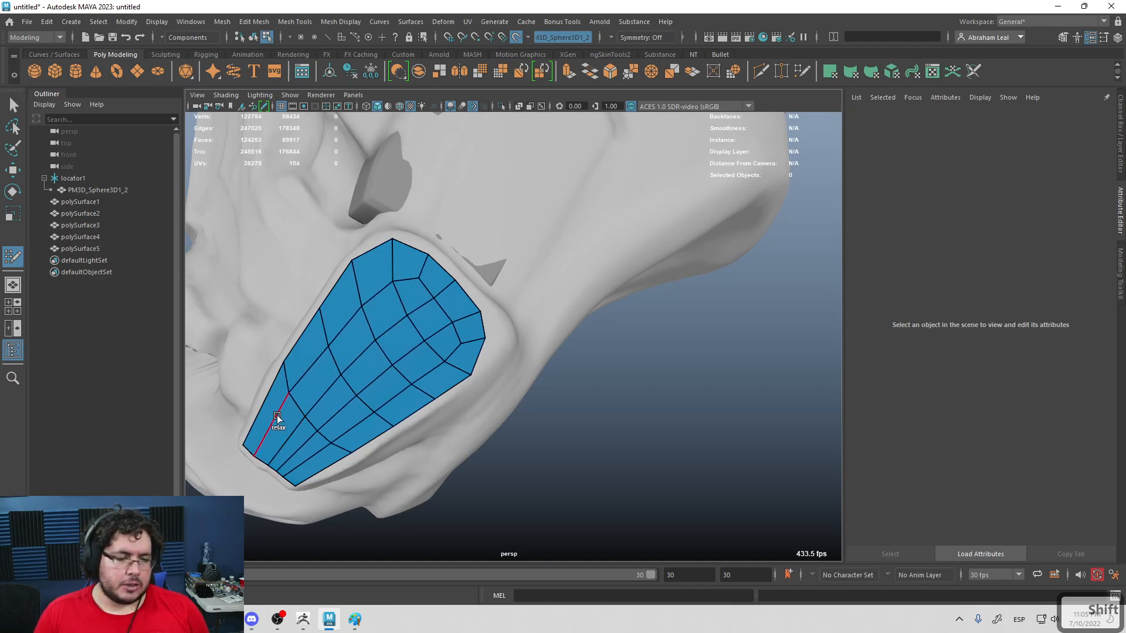
mouse_move(473, 338)
left_mouse_down("shift")
mouse_move(473, 319)
mouse_move(473, 367)
mouse_move(487, 349)
mouse_move(503, 357)
left_mouse_up("shift")
Step: Leave Quad Draw, isolate the jaw panel mesh and turn off the live surface
key("3")
key("q")
right_click_drag(490, 269, 495, 302)
key("F8")
left_click_drag(613, 262, 504, 155, "alt")
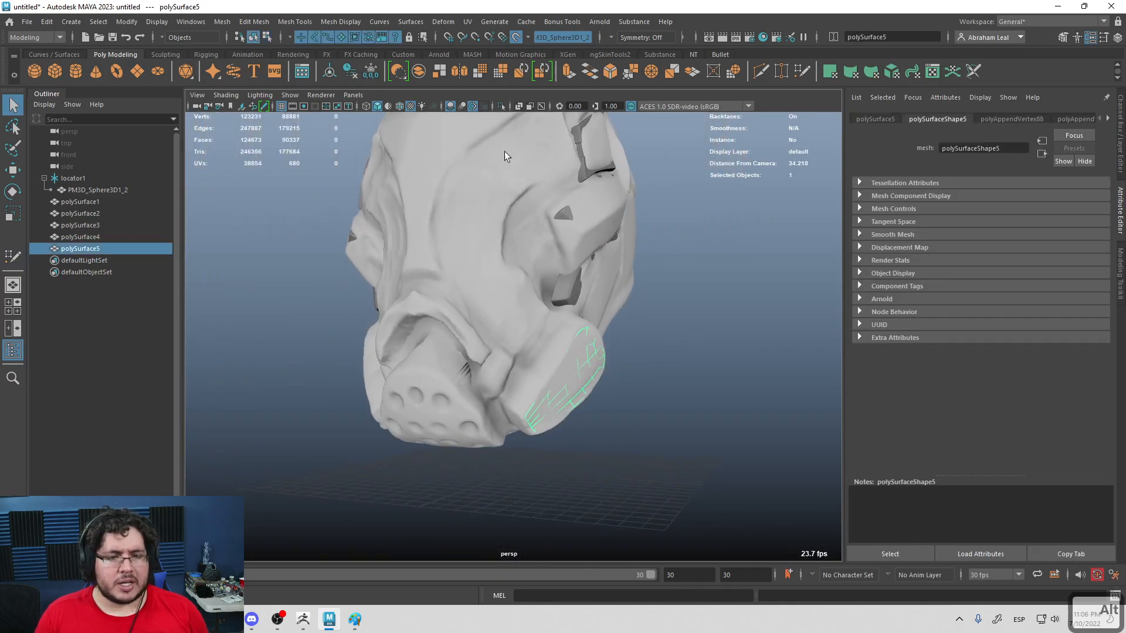
left_click(501, 107)
left_click_drag(503, 104, 491, 323, "alt")
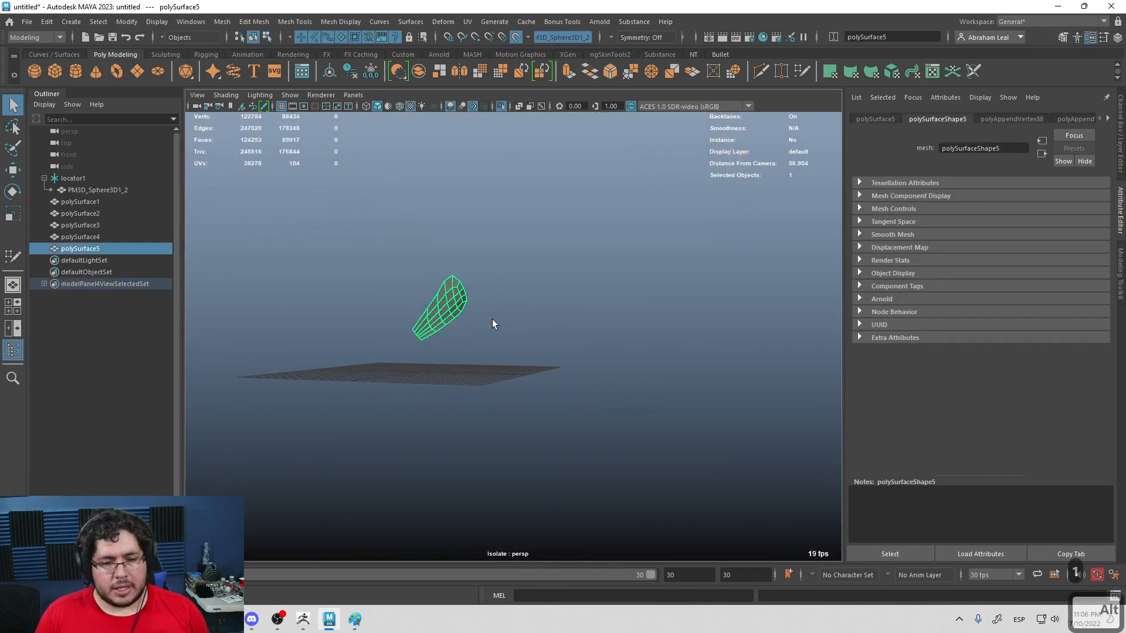
right_click_drag(492, 319, 568, 326, "alt")
left_click(516, 37)
left_click_drag(448, 264, 481, 273, "alt")
right_click_drag(480, 273, 517, 275, "alt")
left_click_drag(470, 274, 505, 284, "alt")
Step: Extrude all the jaw panel's faces to turn the flat surface into a thick solid
key("ctrl+e")
left_click_drag(466, 380, 412, 359)
left_click_drag(758, 383, 748, 383)
left_click_drag(675, 369, 574, 226, "alt")
left_click(578, 298)
key("F8")
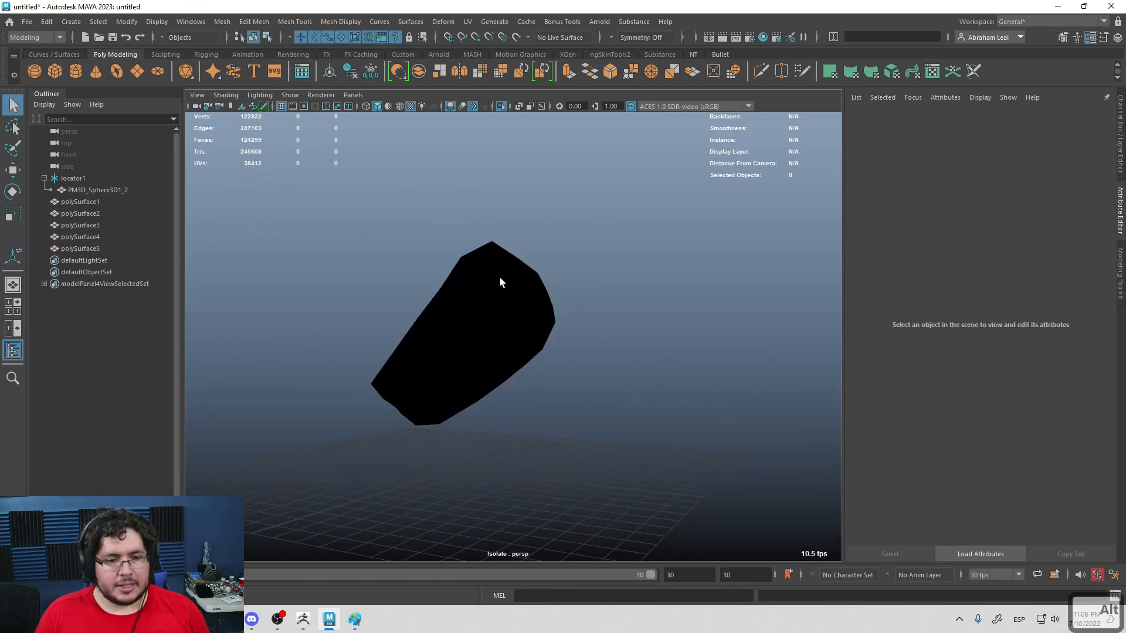
Step: Reverse the jaw panel's normals
left_click(500, 280)
left_click(349, 23)
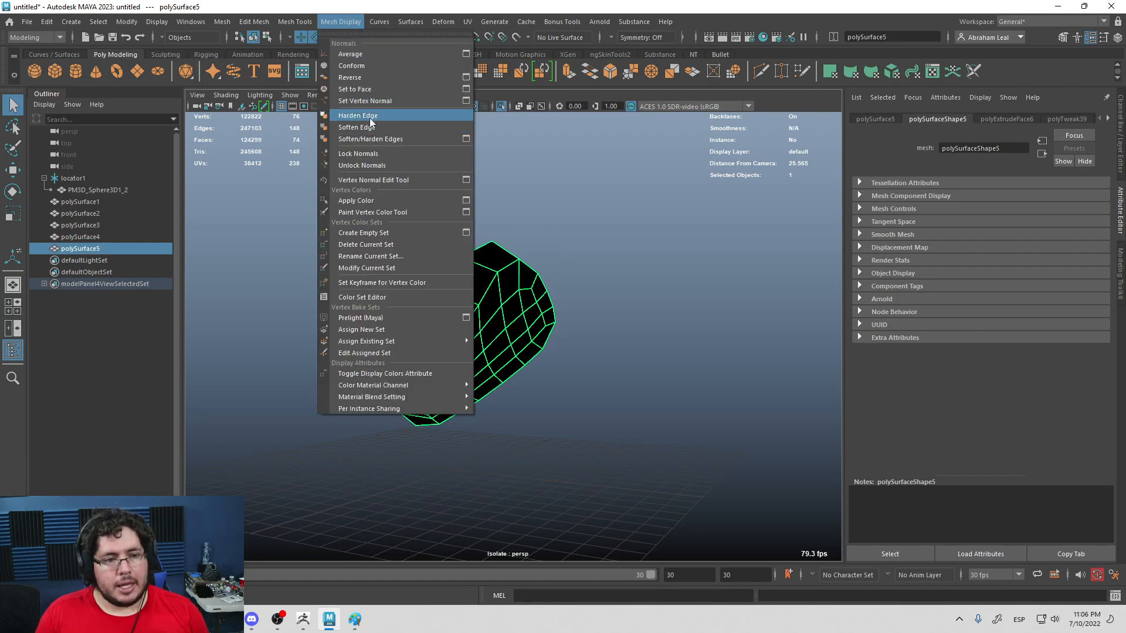
left_click(363, 88)
key("F8")
left_click_drag(550, 209, 451, 264, "alt")
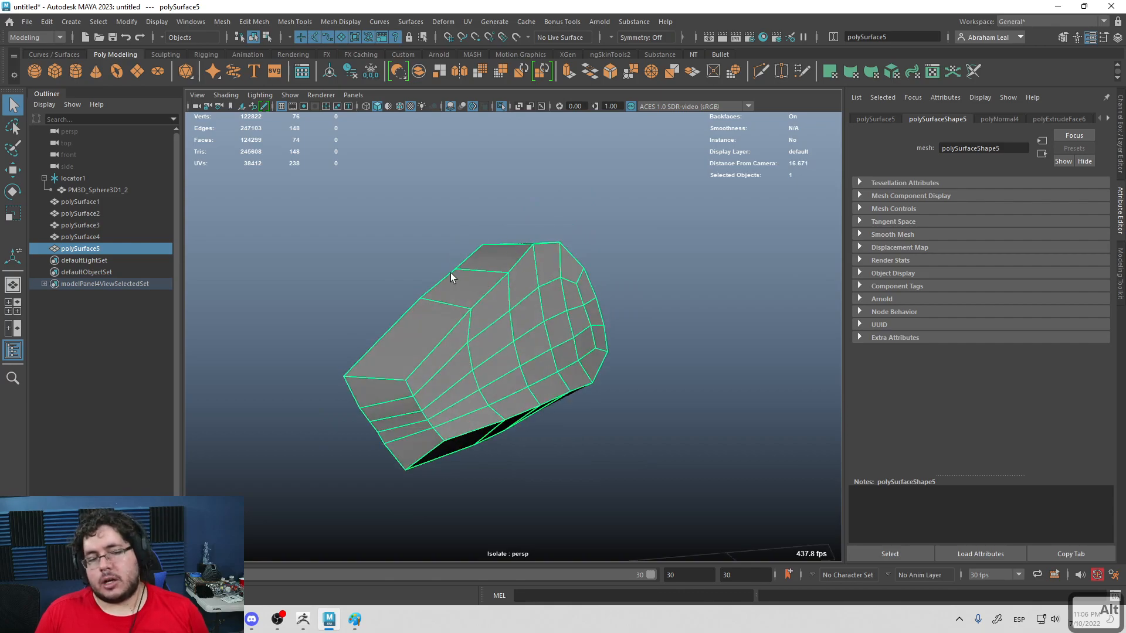
Step: Insert two edge loops around the jaw panel's side wall with Multi-Cut
left_click_drag(507, 328, 636, 196, "alt")
left_click(757, 76)
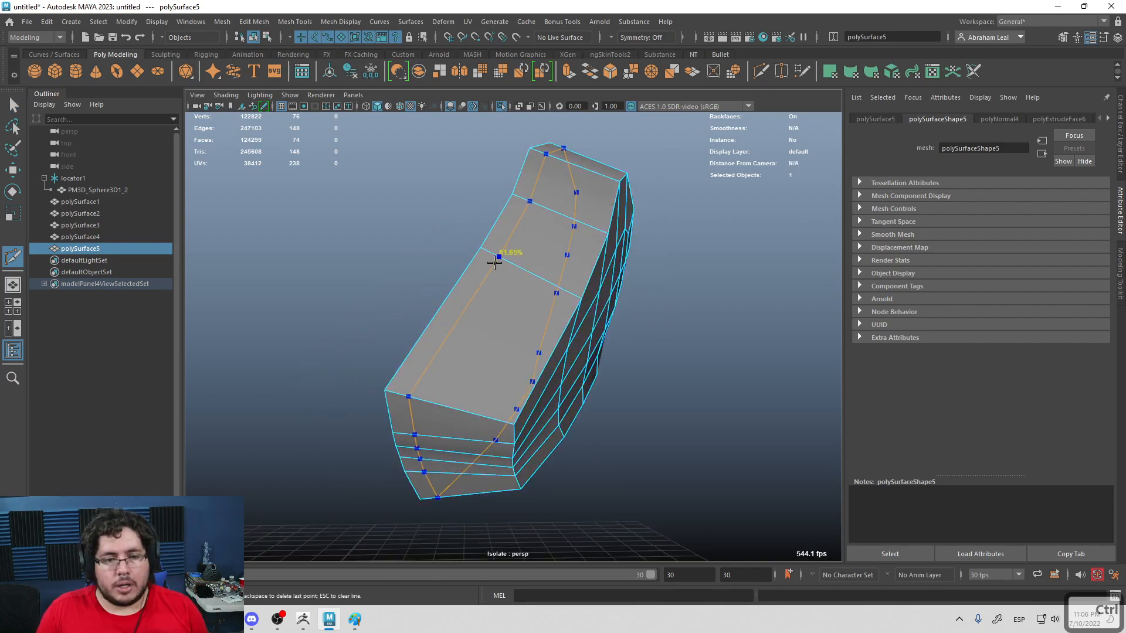
left_click(516, 262, "ctrl")
left_click(546, 283, "ctrl")
mouse_move(546, 284)
left_mouse_down("alt")
mouse_move(555, 321)
mouse_move(567, 284)
left_mouse_up("alt")
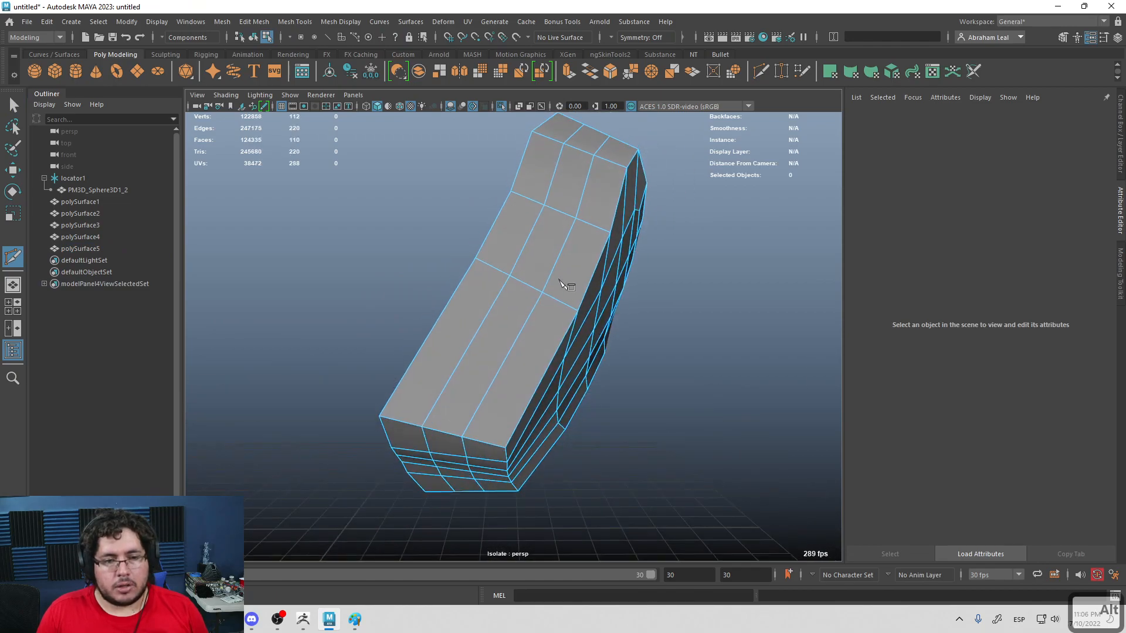
Step: Extrude the middle band of the jaw panel's side faces inward to form a groove around the panel
key("q")
right_click_drag(514, 270, 512, 311)
left_click(511, 316)
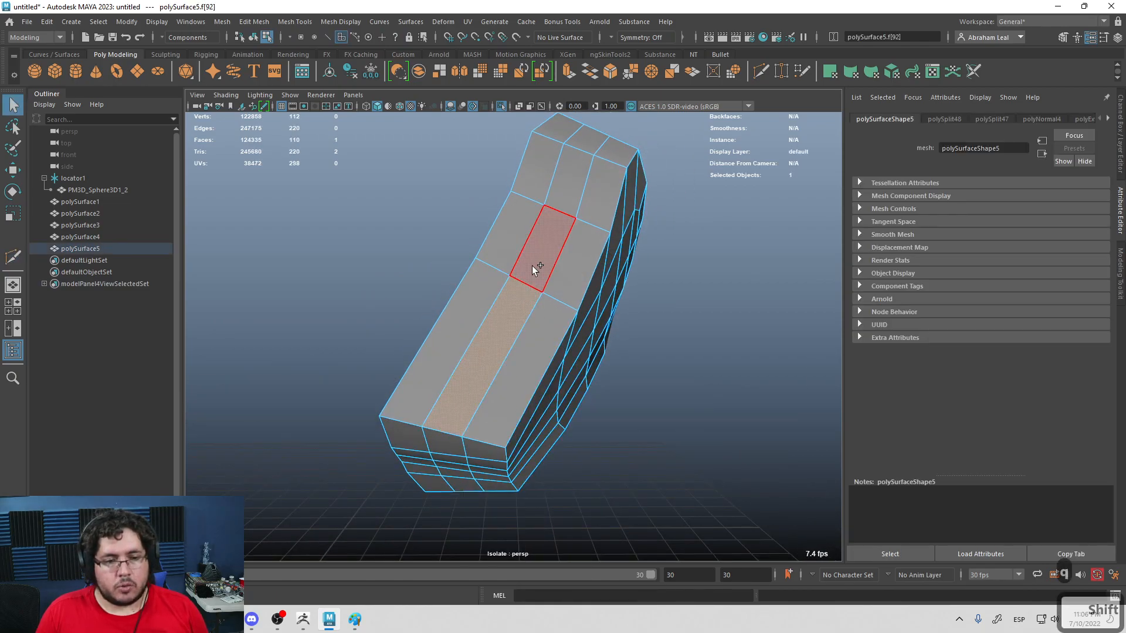
double_click(532, 265, "shift")
key("ctrl+e")
mouse_move(744, 386)
left_mouse_down()
mouse_move(754, 387)
mouse_move(756, 367)
mouse_move(730, 371)
left_mouse_up()
left_click_drag(508, 360, 431, 373, "alt")
right_click(519, 349)
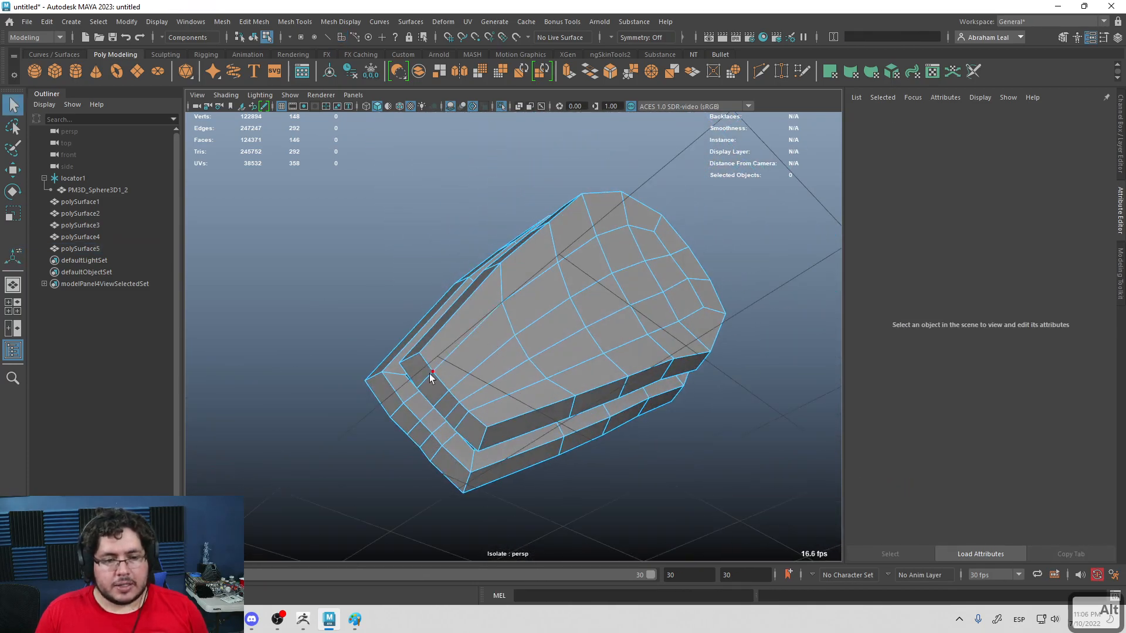
Step: Extrude two lengthwise strips of faces on the jaw panel's front with an offset of 0.07
left_click_drag(686, 282, 620, 277, "alt")
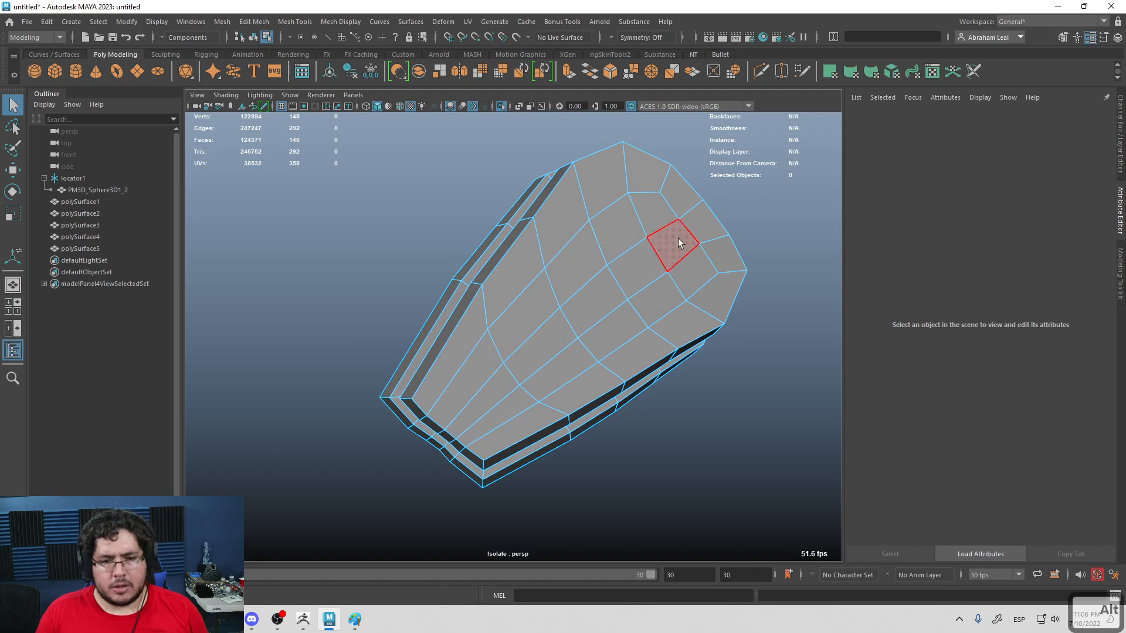
left_click(480, 370)
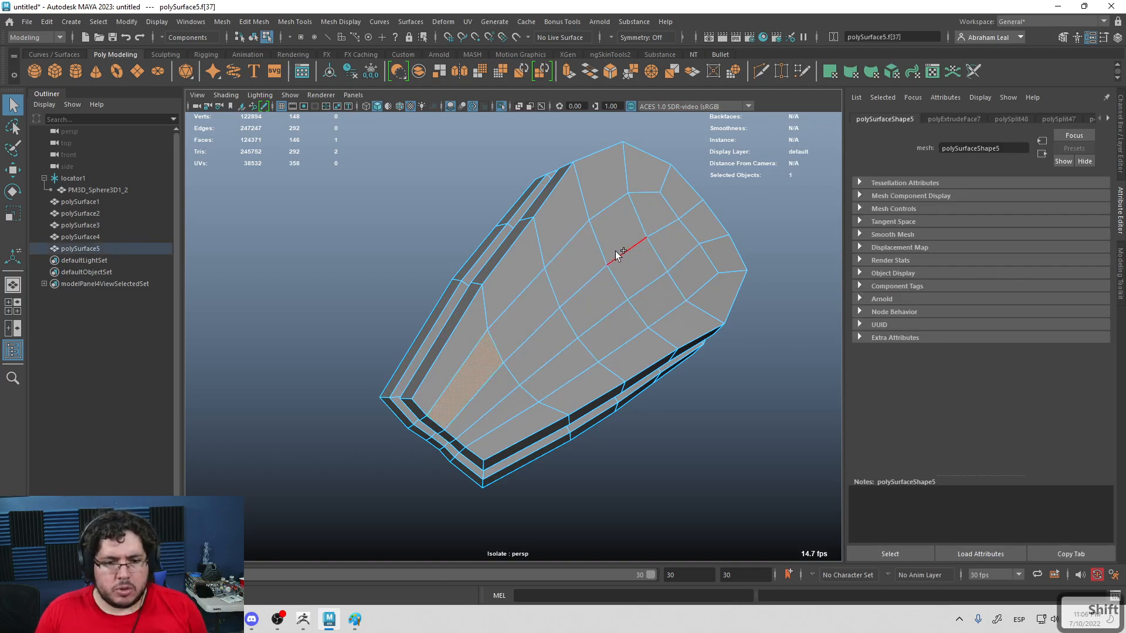
double_click(625, 233, "shift")
left_click(659, 298, "shift")
double_click(504, 400, "shift")
left_click_drag(505, 400, 469, 347, "alt")
left_click_drag(564, 410, 513, 378, "alt")
key("ctrl+e")
left_click_drag(755, 380, 698, 384)
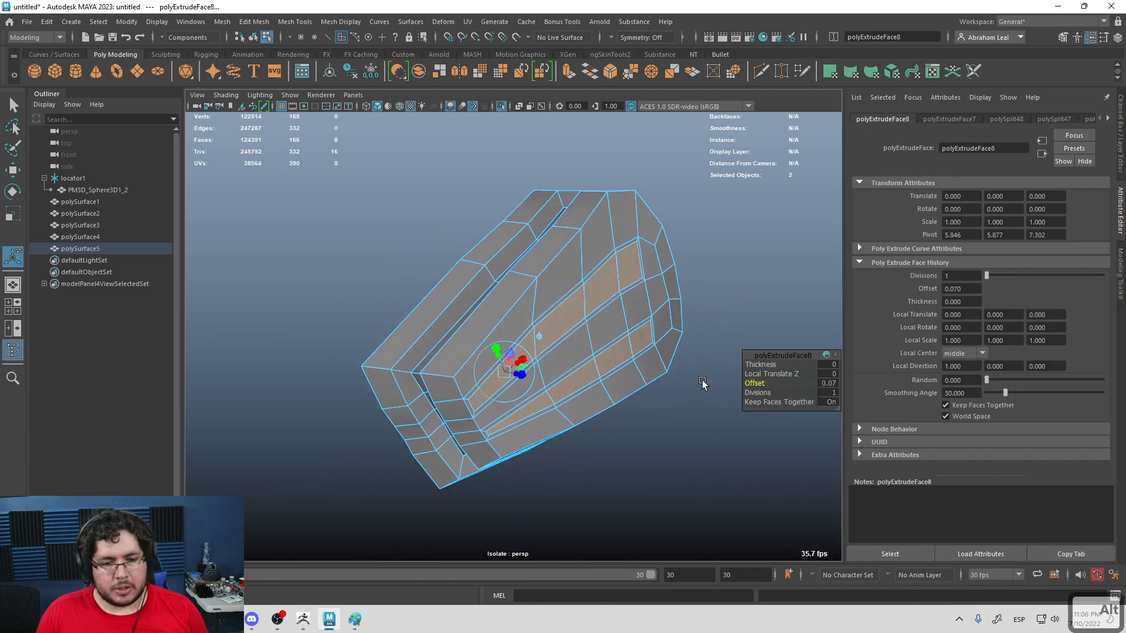
Step: Extrude both strips inward with a Local Translate Z of -0.17 to form recessed slots, and return to object mode
key("ctrl+e")
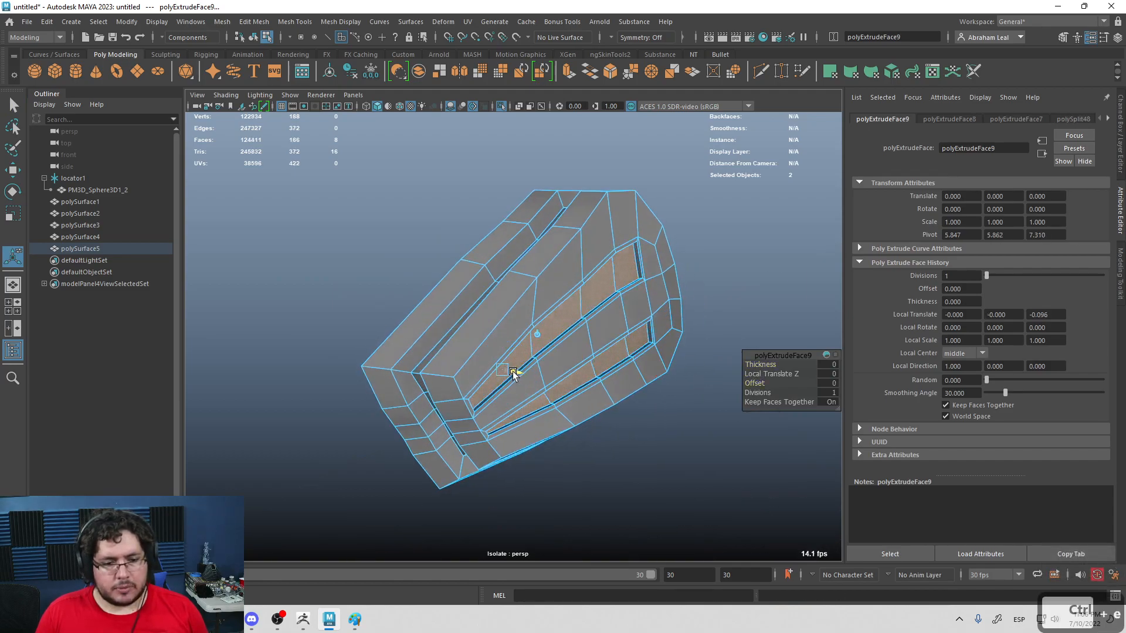
left_click_drag(513, 375, 509, 380)
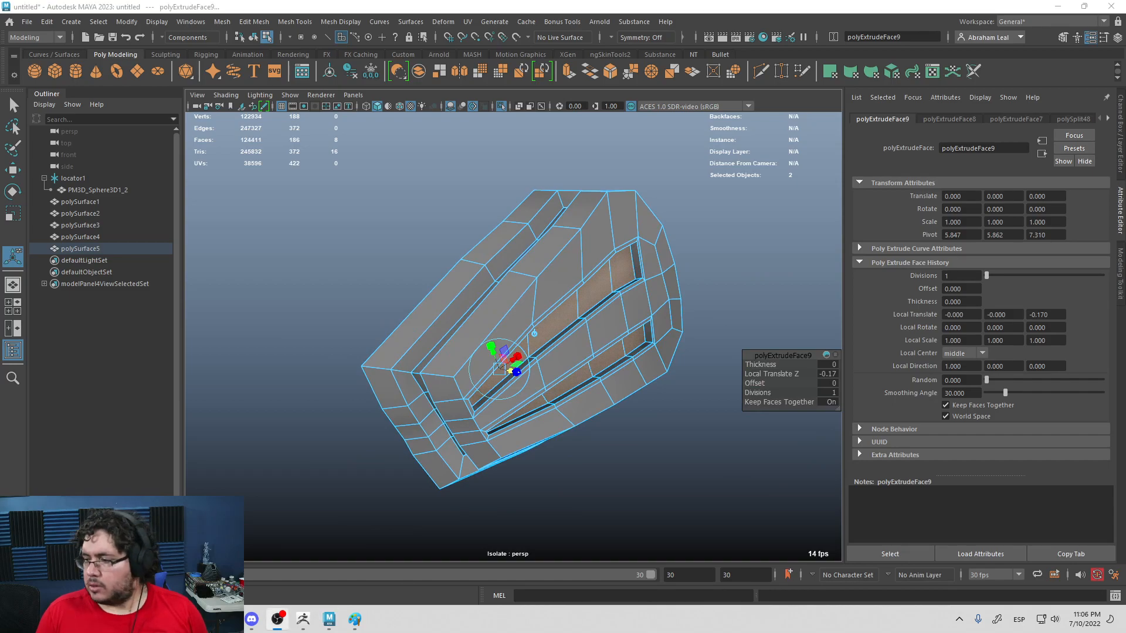
scroll(635, 367, "up", 3)
left_click_drag(653, 340, 703, 335, "alt")
key("q")
left_click(801, 255)
key("F8")
left_click(814, 217)
left_click_drag(757, 276, 593, 277, "alt")
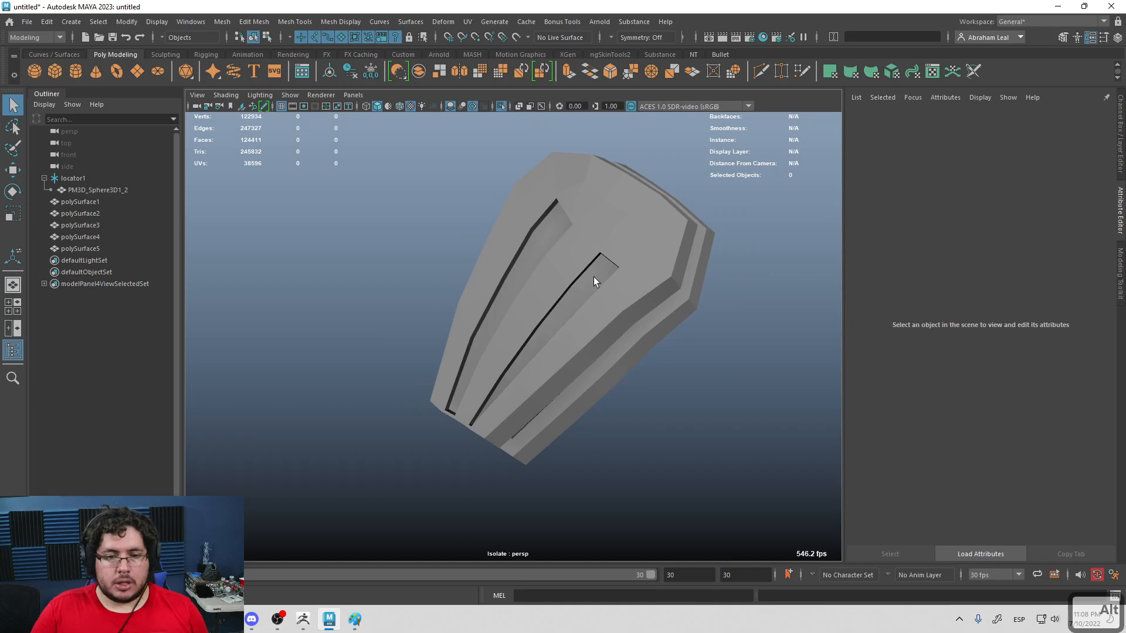
Step: Inspect the jaw panel in smooth preview and compare it against the sculpt
left_click(593, 277)
key("3")
left_click_drag(687, 388, 719, 392, "alt")
middle_click_drag(720, 392, 733, 402, "alt")
left_click(733, 403)
left_click_drag(733, 402, 560, 402, "alt")
left_click(589, 372)
key("1")
scroll(560, 402, "up", 3)
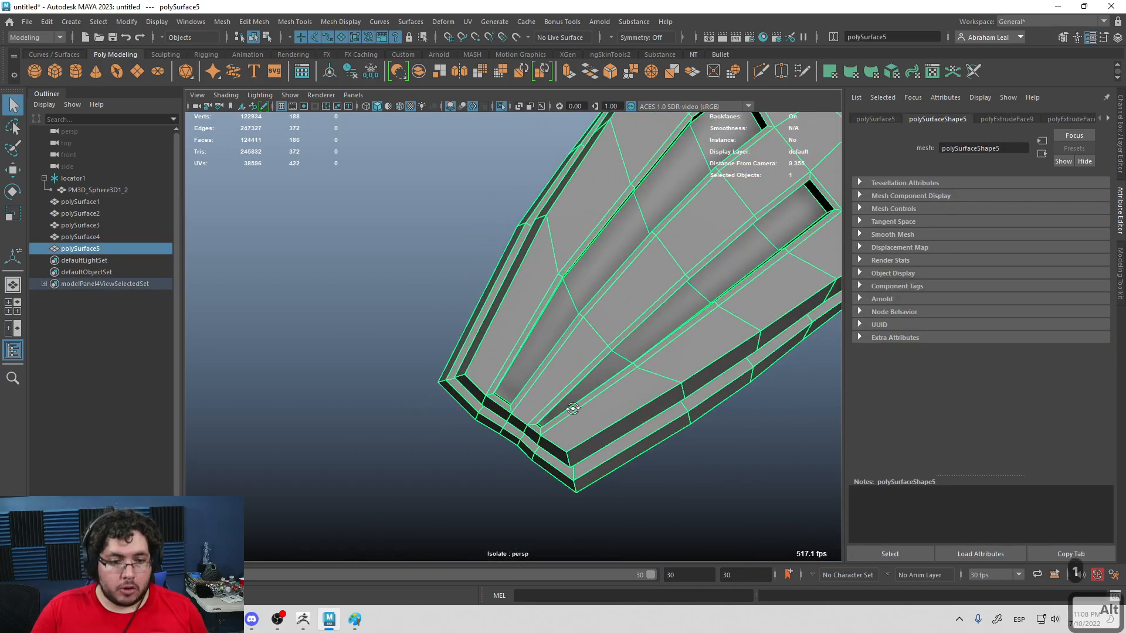
left_click(499, 107)
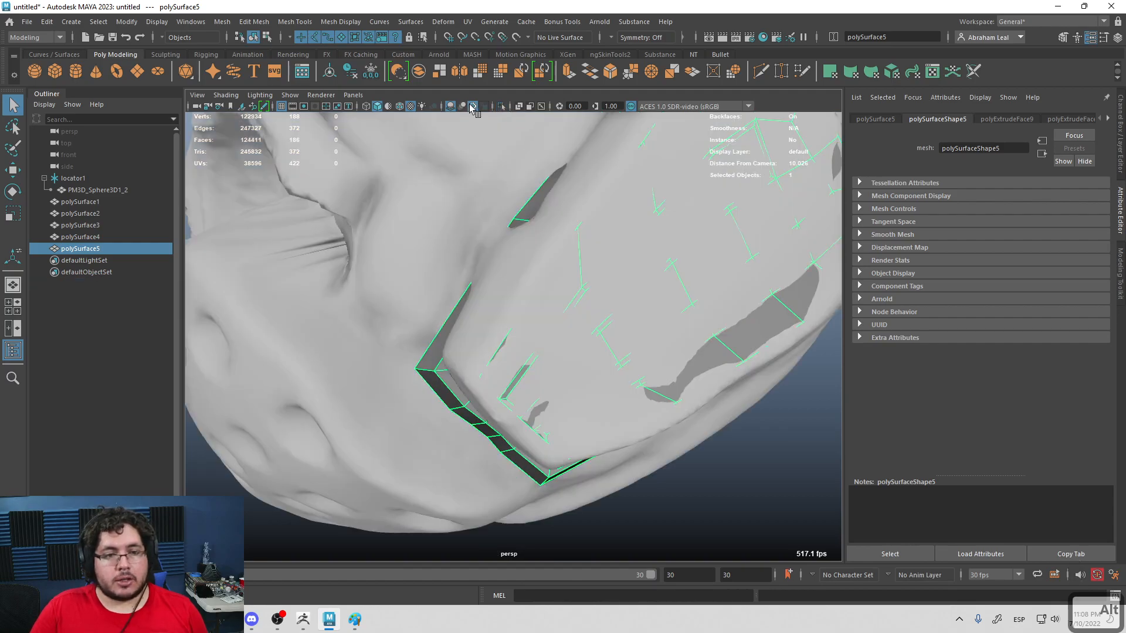
left_click(501, 106)
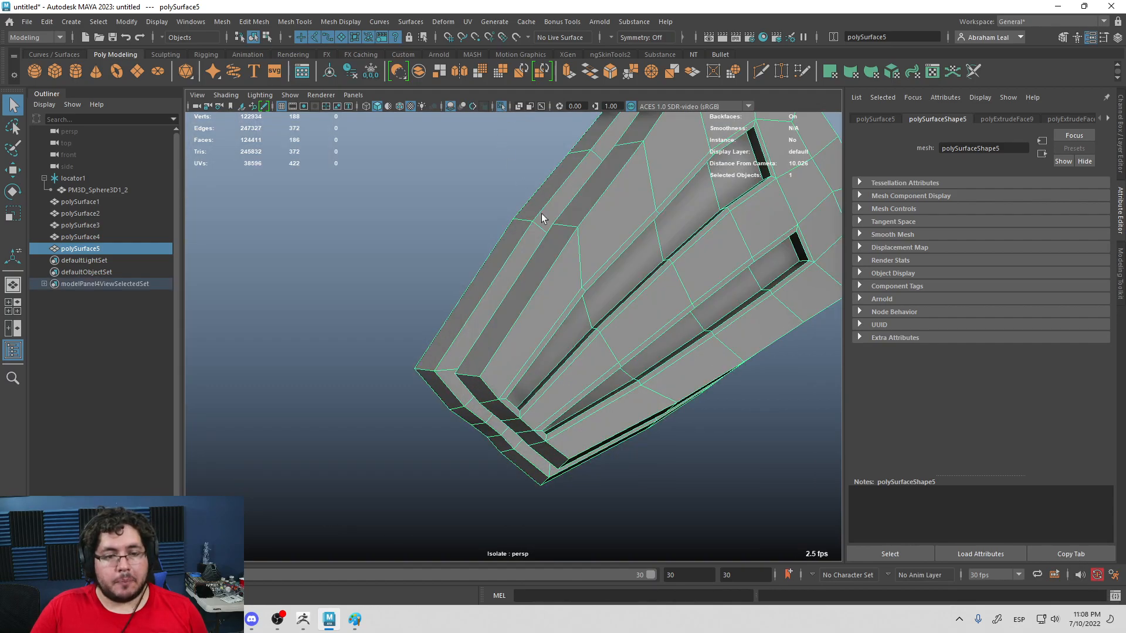
Step: Bevel the edge loops along the jaw panel's rims and side groove with a fraction of 0.17
left_click(761, 73)
left_click_drag(480, 355, 520, 271, "alt")
key("q")
right_click_drag(520, 270, 522, 313)
left_click_drag(521, 314, 551, 313, "alt")
left_click(539, 304)
right_click_drag(539, 304, 540, 303)
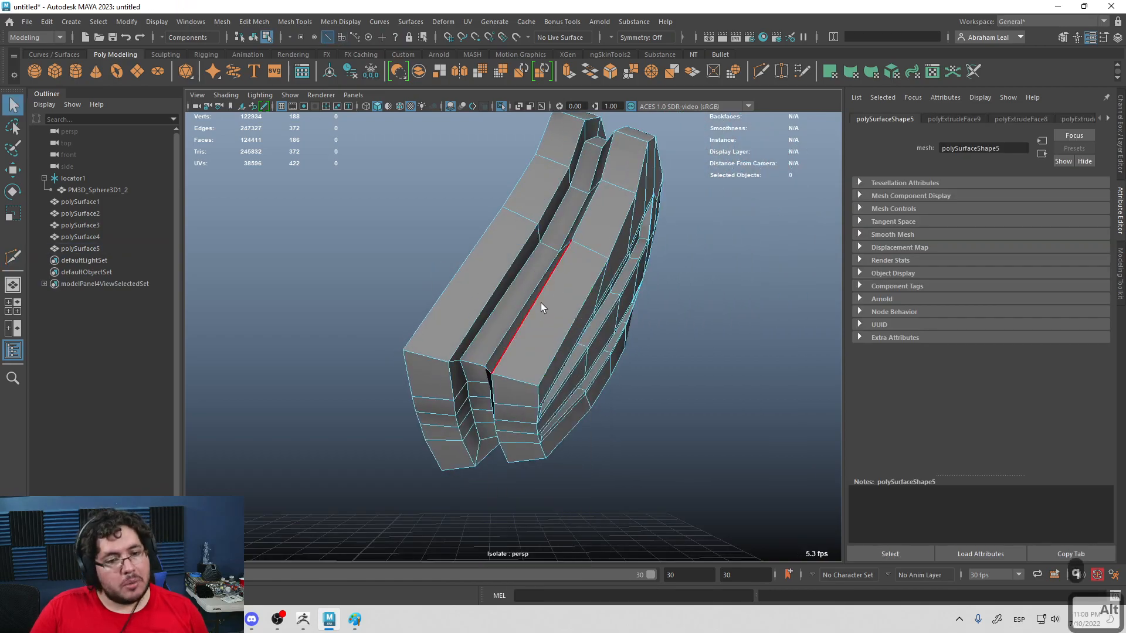
double_click(503, 283)
mouse_move(498, 286)
left_mouse_down("alt")
mouse_move(525, 344)
mouse_move(574, 322)
mouse_move(631, 407)
mouse_move(502, 306)
left_mouse_up("alt")
double_click(550, 329, "shift")
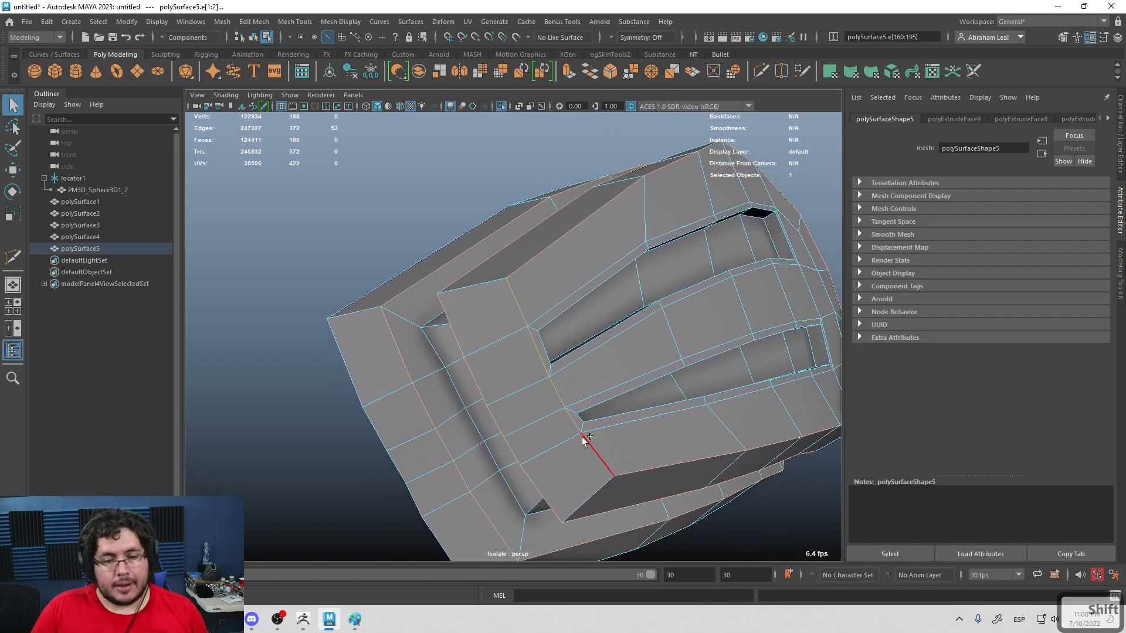
left_click_drag(619, 447, 601, 384, "alt")
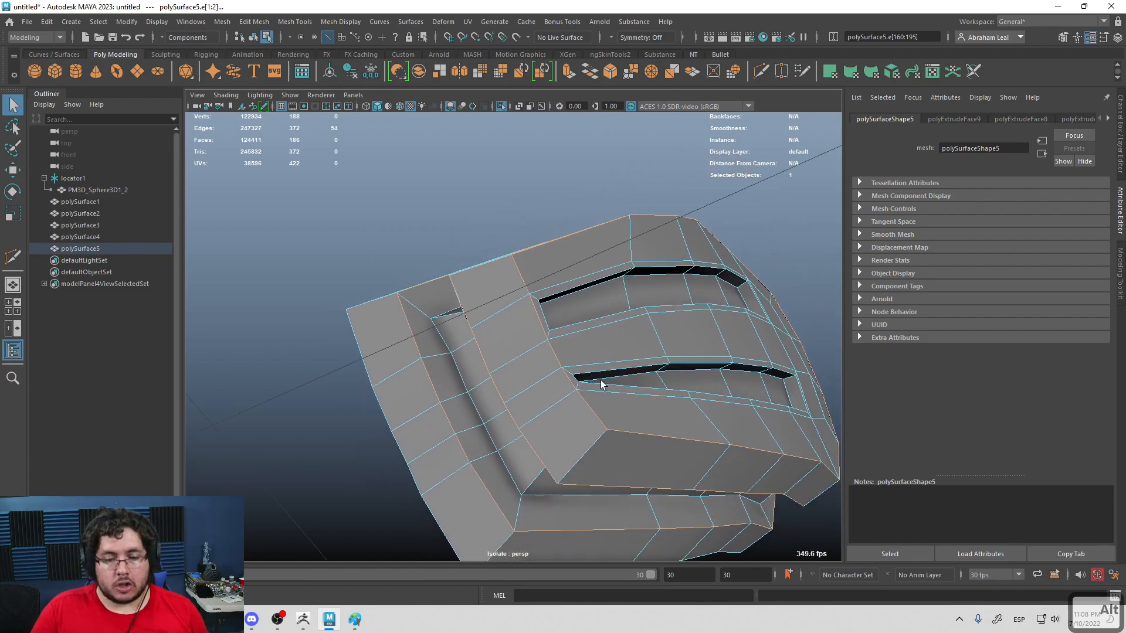
left_click(610, 71)
scroll(585, 309, "up", 6)
left_click_drag(752, 365, 639, 353)
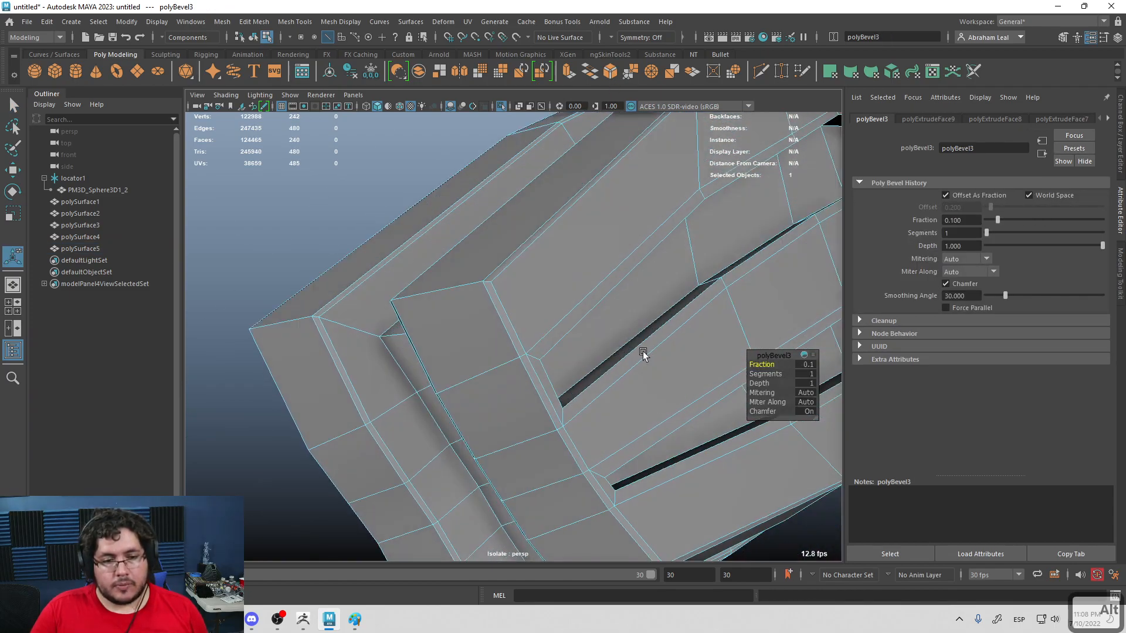
right_click_drag(639, 354, 553, 333, "alt")
left_click_drag(762, 364, 779, 364, "ctrl")
left_click_drag(532, 303, 556, 299, "alt")
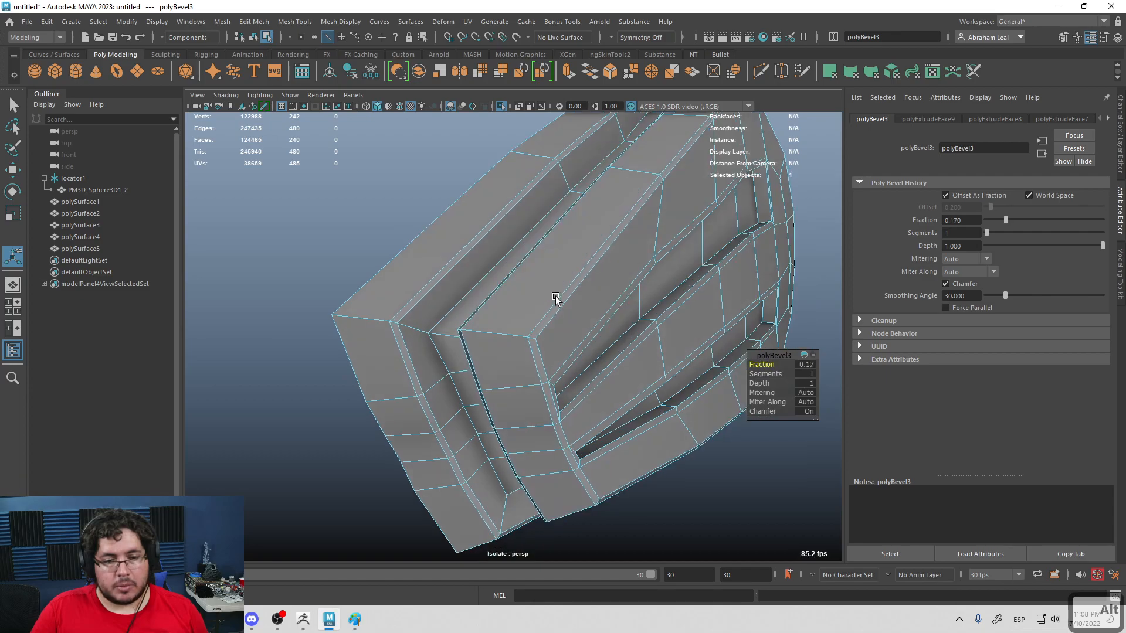
Step: Insert a supporting edge loop on the beveled jaw panel with Multi-Cut and check it in smooth preview
right_click_drag(556, 299, 622, 259)
key("3")
left_click_drag(621, 259, 568, 311, "alt")
left_click(763, 71)
key("1")
left_click(506, 346, "ctrl")
left_click_drag(506, 346, 503, 390, "alt")
key("3")
Step: Add supporting edge loops inside the jaw panel's side groove and around its recessed front slots
right_click_drag(503, 389, 664, 525, "alt")
left_click(663, 525)
key("1")
left_click_drag(584, 357, 521, 404, "alt")
left_click(471, 392, "ctrl")
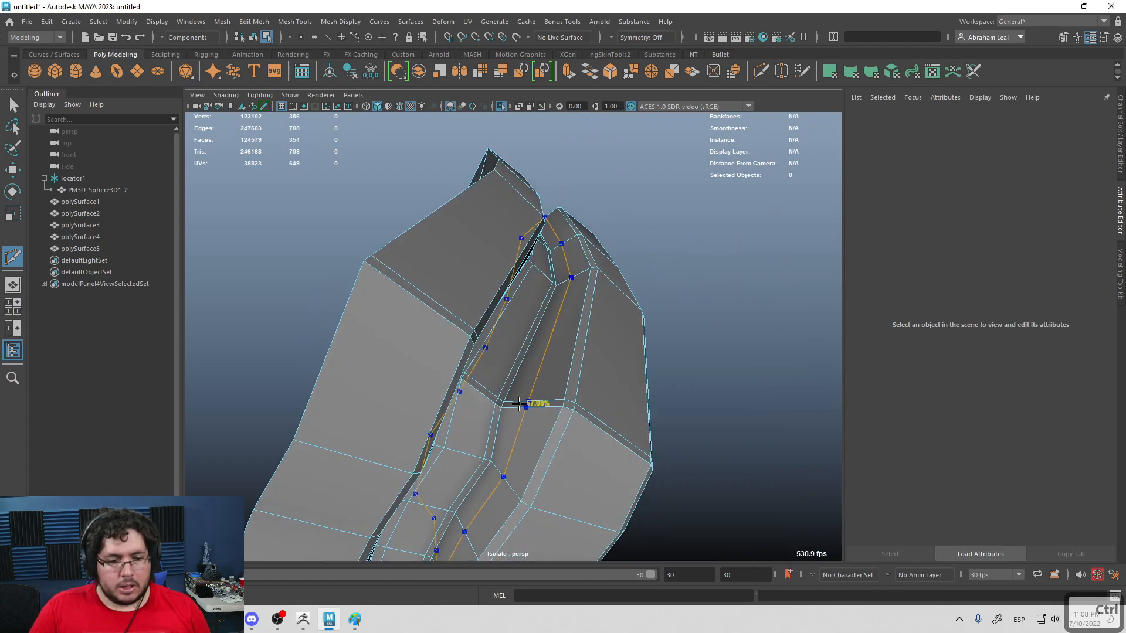
left_click_drag(598, 412, 403, 430, "alt")
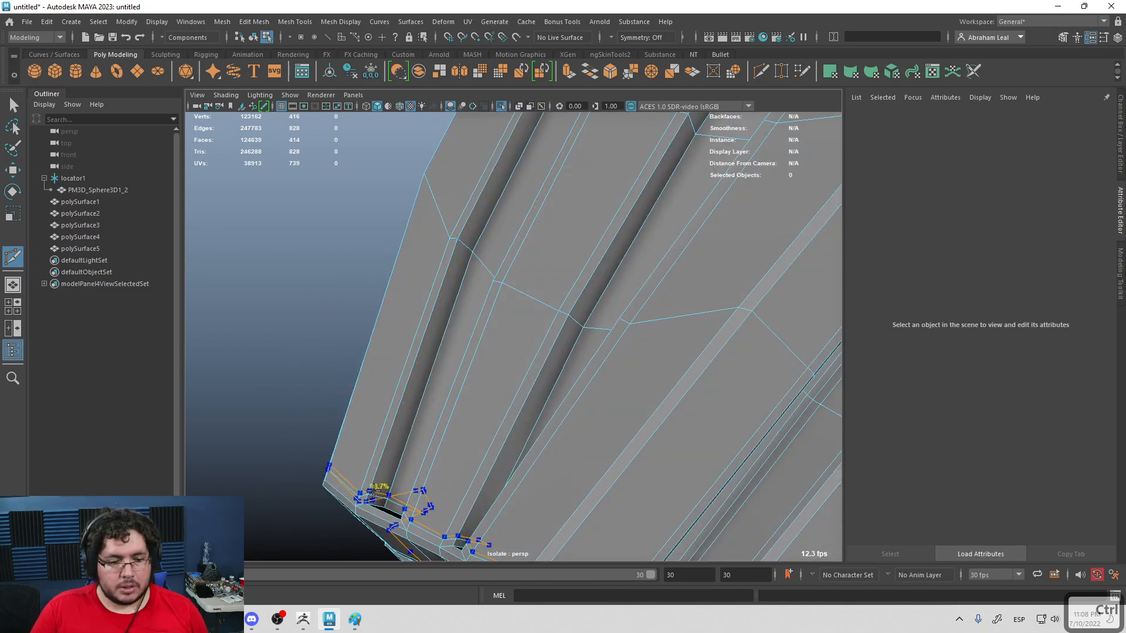
left_click(374, 492, "ctrl")
left_click_drag(374, 491, 411, 415, "alt")
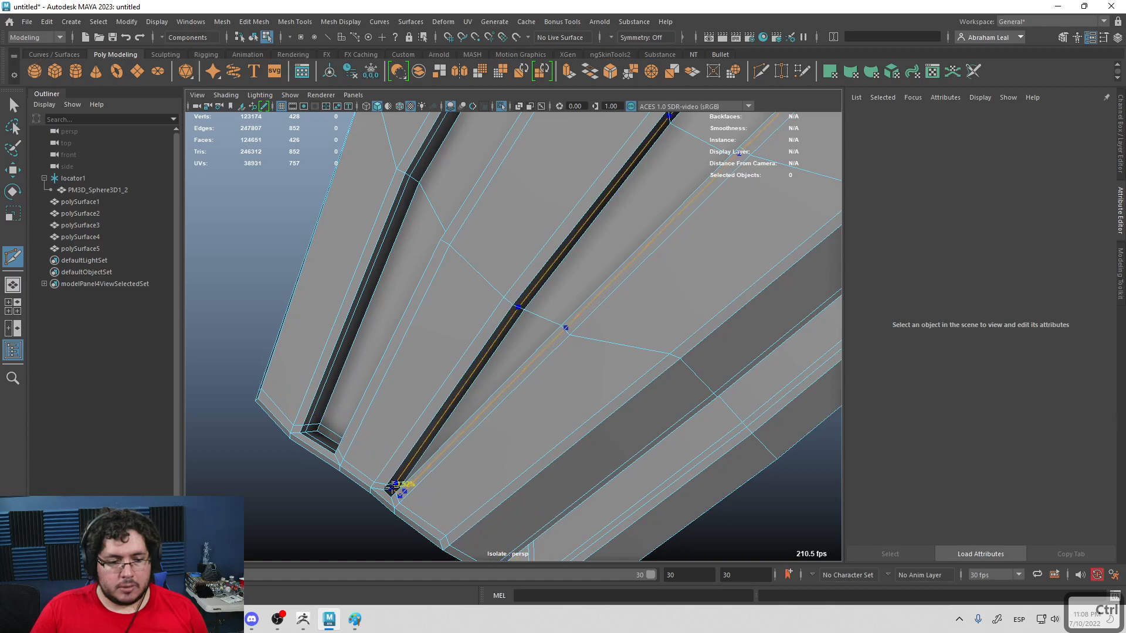
Step: Inspect the jaw panel's smoothed edges and slots, leaving it in object mode with smooth preview on
scroll(426, 462, "down", 5)
left_click_drag(452, 319, 524, 302, "alt")
key("3")
left_click_drag(603, 365, 691, 328, "alt")
key("1")
scroll(604, 364, "up", 5)
key("q")
left_click(753, 285)
scroll(645, 328, "down", 5)
right_click_drag(549, 269, 633, 238)
left_click(639, 240)
key("3")
left_click_drag(640, 252, 562, 283, "alt")
left_click(552, 308)
left_click(596, 304)
left_click(548, 296)
Step: Isolate polySurface1 through polySurface5 together and view them from the side
left_click(502, 108)
left_click_drag(603, 252, 604, 293, "alt")
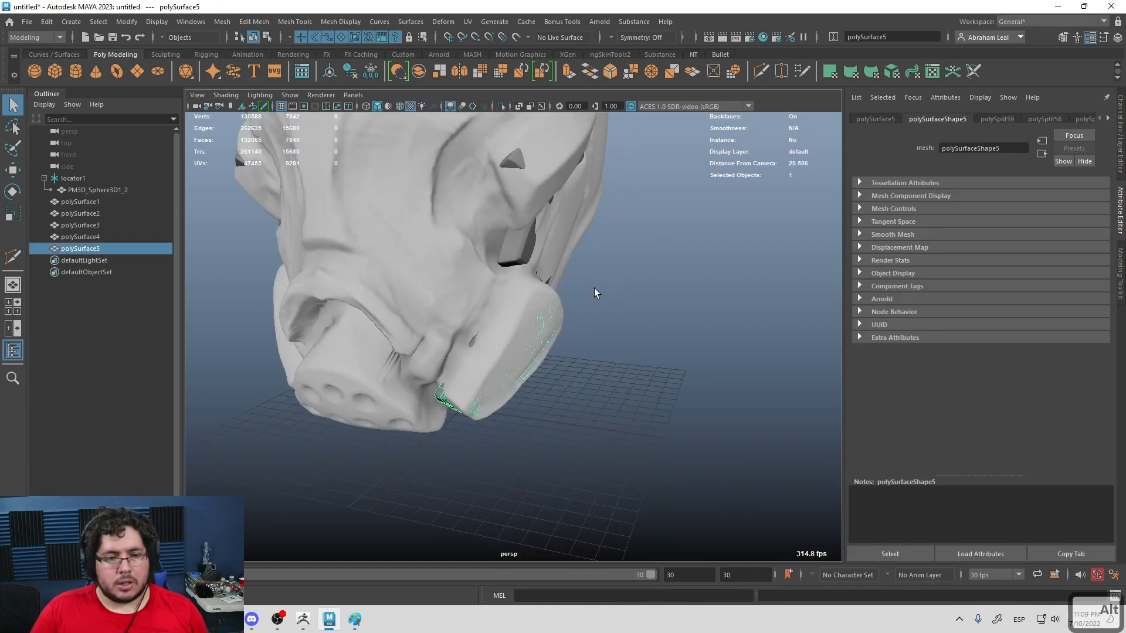
left_click(170, 202, "shift")
left_click(502, 106)
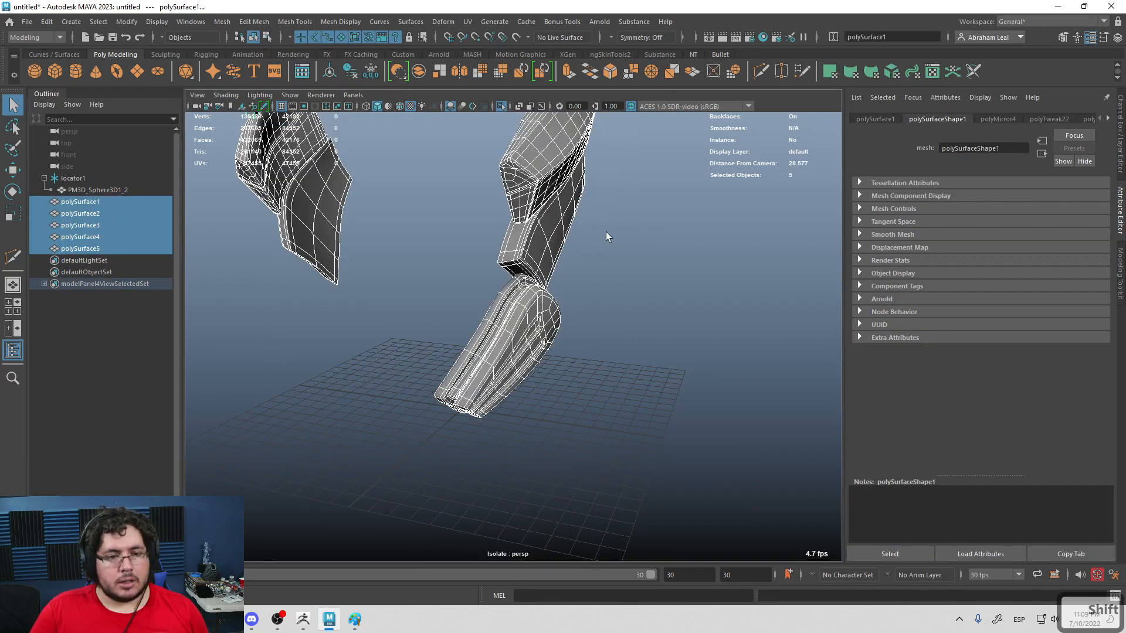
left_click(600, 230)
key("space")
left_click_drag(645, 249, 600, 287)
scroll(587, 290, "down", 1)
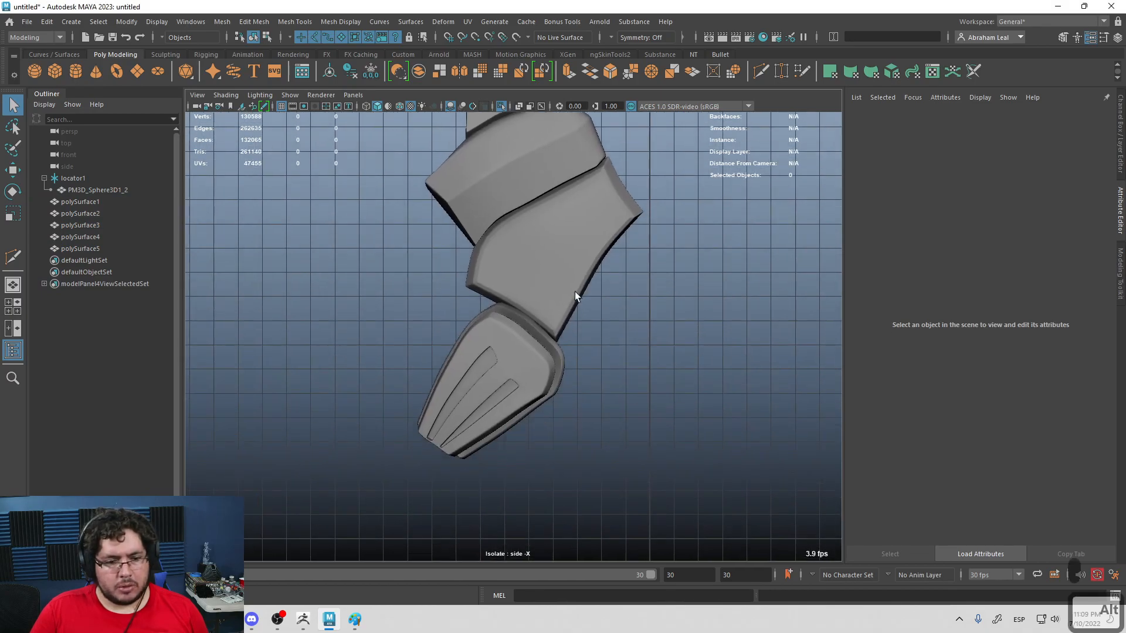
Step: Nudge the vertices along the smoothed jaw panel's upper rear edge, beside the neighboring panel
scroll(592, 332, "up", 5)
left_click(607, 330)
key("3")
right_click_drag(581, 280, 530, 287)
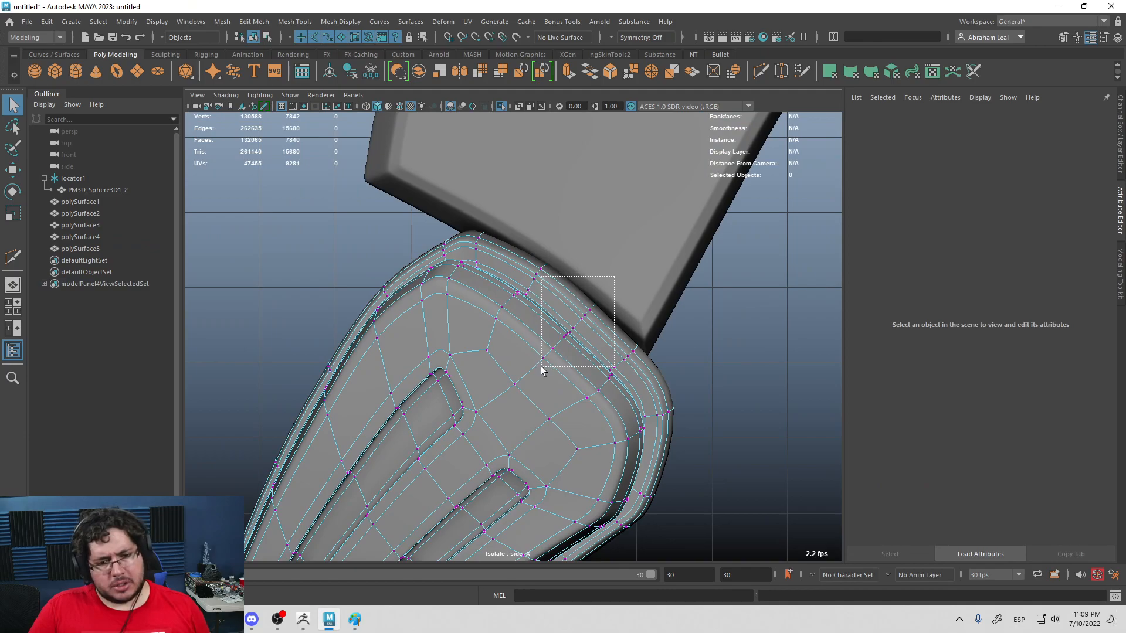
left_click_drag(541, 370, 541, 369)
key("w")
right_click_drag(612, 326, 625, 325)
left_click(683, 308)
Step: In the perspective view, insert supporting edge loops along the jaw panel's side bands flanking the groove and restore smooth preview
left_click_drag(688, 299, 527, 298, "alt")
key("space")
scroll(503, 271, "up", 5)
key("1")
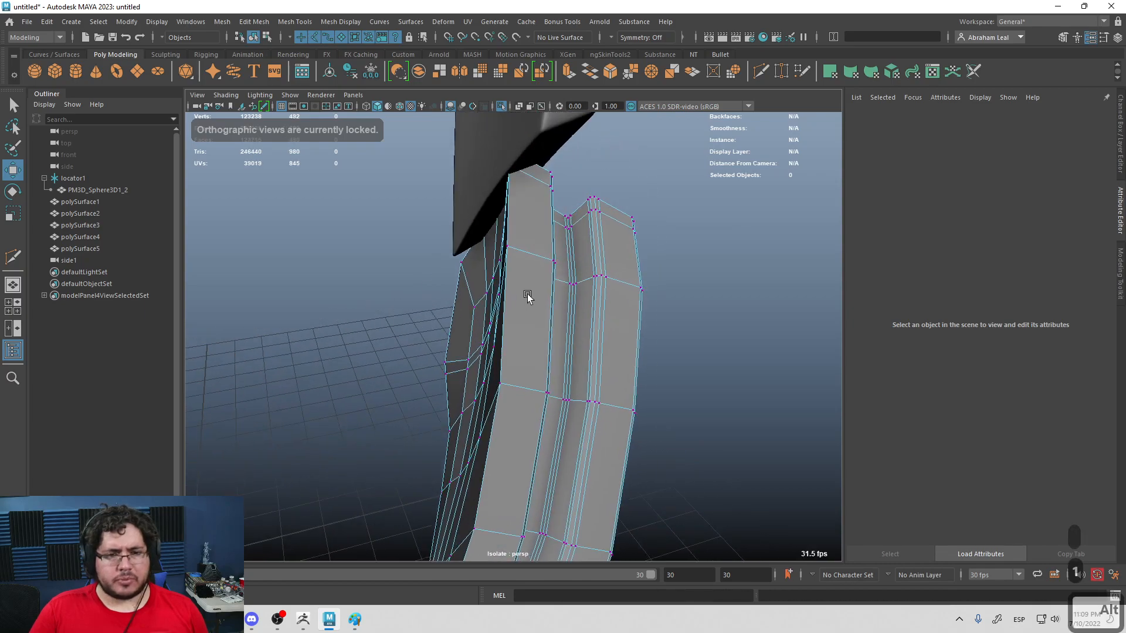
left_click(760, 71)
left_click(527, 244, "ctrl")
left_click_drag(528, 244, 588, 251, "alt")
left_click(599, 239, "ctrl")
key("ctrl+z")
key("alt+3")
mouse_move(586, 283)
left_mouse_down("alt")
mouse_move(634, 258)
mouse_move(587, 264)
left_mouse_up("alt")
key("q")
left_click(673, 231)
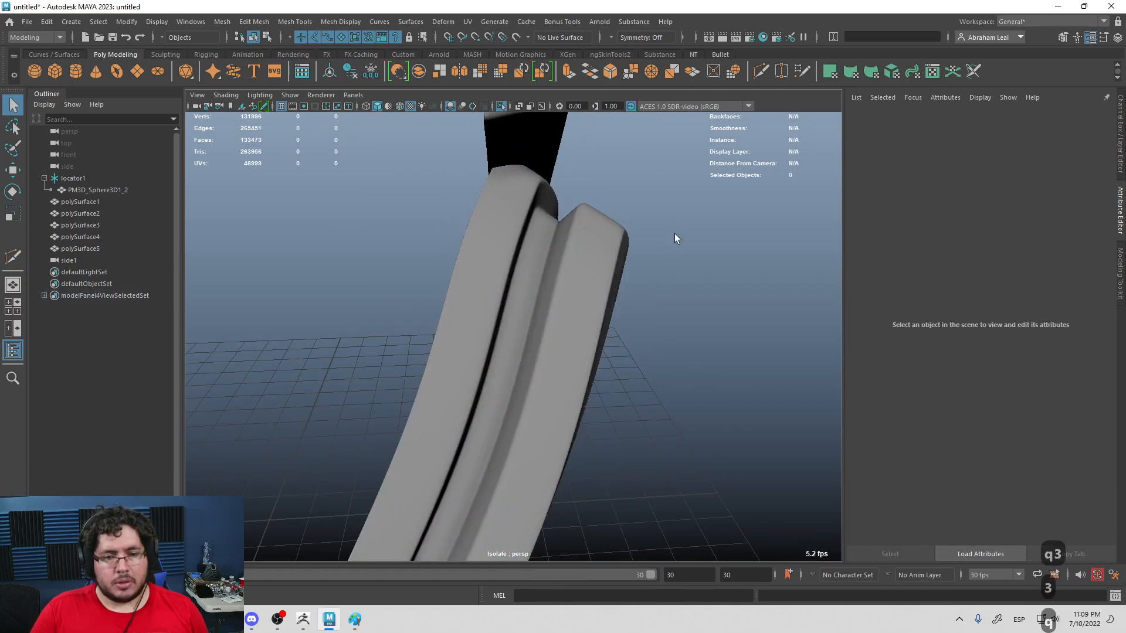
Step: Mirror the lower jaw panel, polySurface5, to the opposite side of the helmet
left_click_drag(673, 227, 586, 251, "alt")
left_click(577, 253)
key("1")
key("3")
left_click(656, 284)
left_click_drag(640, 285, 512, 281, "alt")
scroll(512, 280, "down", 3)
left_click(513, 280)
right_click_drag(512, 280, 450, 264, "shift")
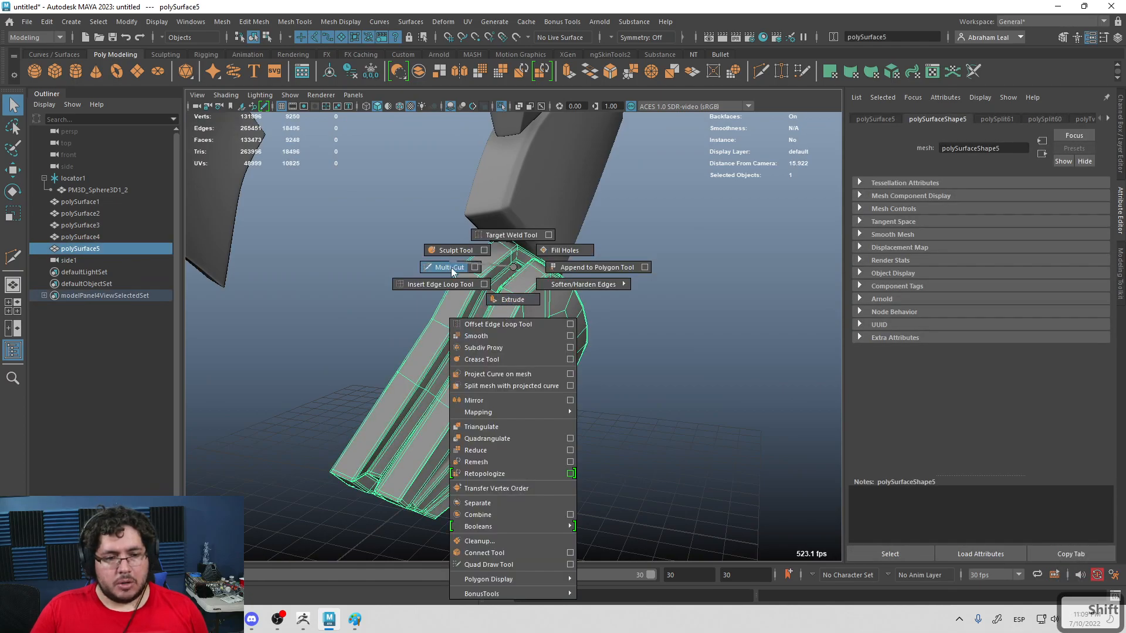
right_click_drag(500, 402, 499, 401, "shift")
left_click(642, 337)
Step: Examine the isolated, mirrored armor panels from several angles, checking how the jaw pieces fit the rest
right_click_drag(641, 337, 352, 218, "alt")
left_click_drag(352, 219, 509, 286, "alt")
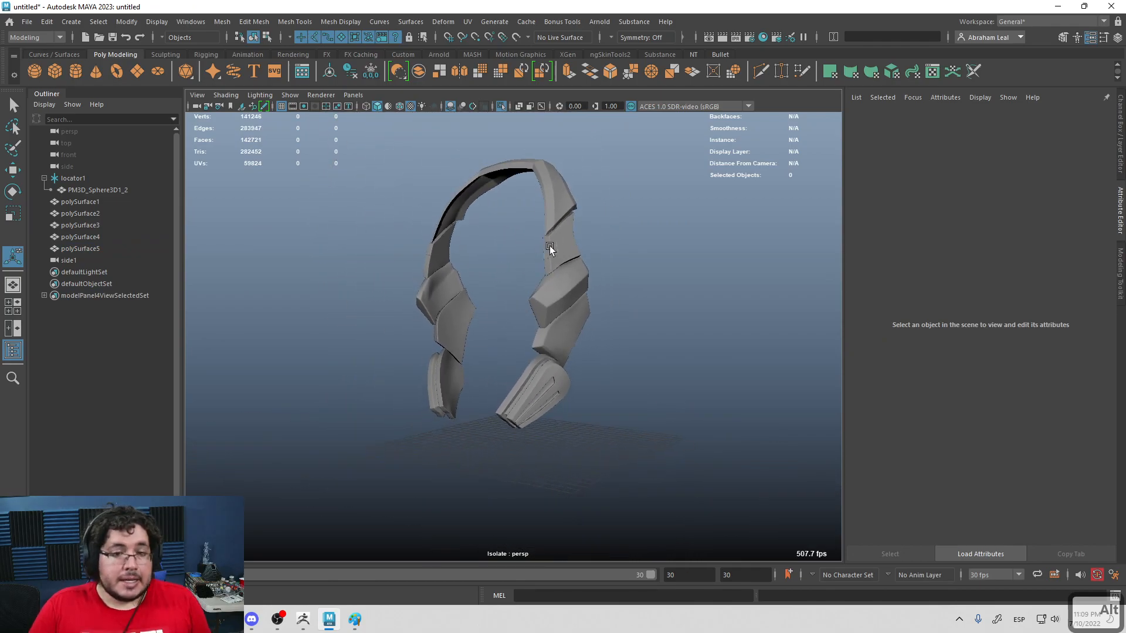
left_click_drag(550, 248, 621, 262, "alt")
left_click_drag(554, 237, 599, 279, "alt")
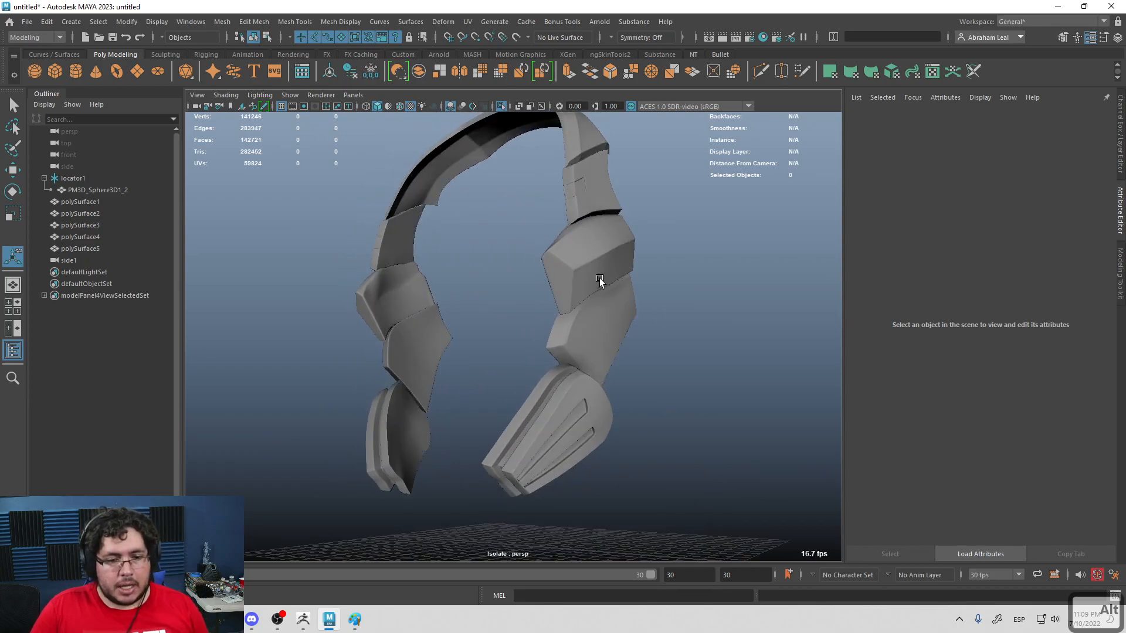
right_click_drag(663, 271, 625, 319, "alt")
mouse_move(625, 319)
left_mouse_down("alt")
mouse_move(651, 299)
mouse_move(545, 304)
mouse_move(611, 312)
left_mouse_up("alt")
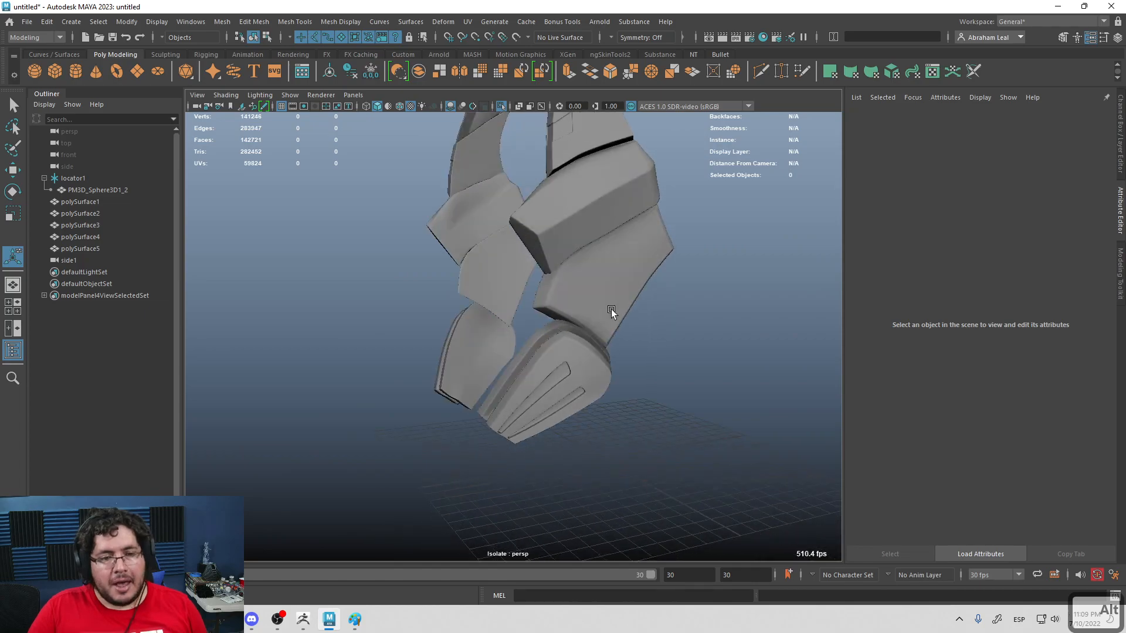
Step: Switch to ZBrush and review the helmet sculpt from the back, side and front
left_click(303, 619)
left_click_drag(624, 465, 624, 380)
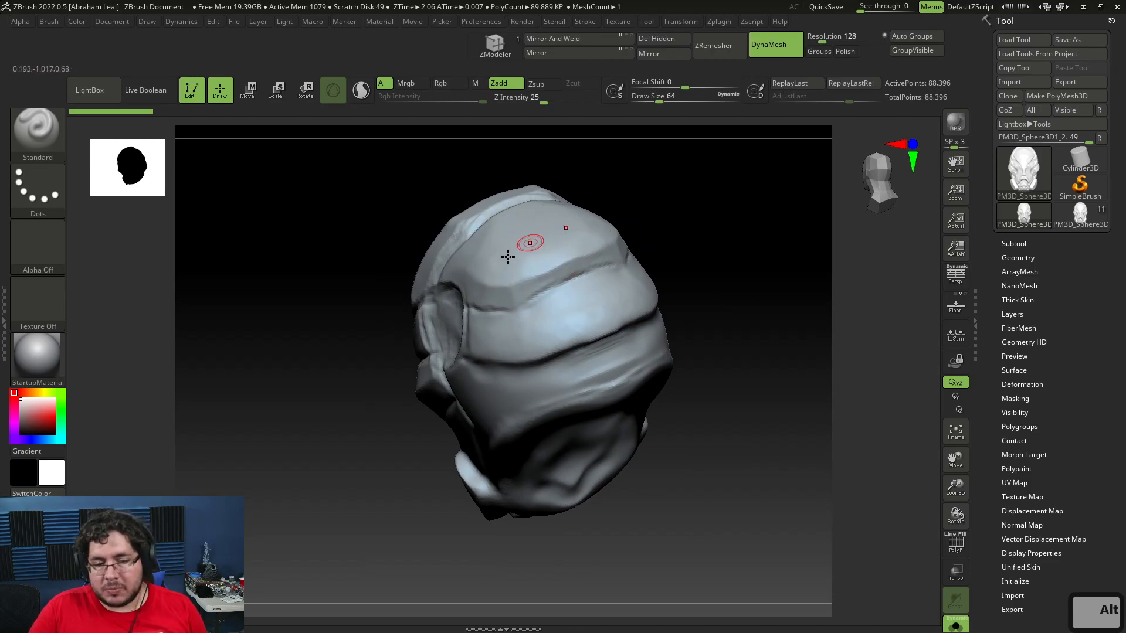
left_click_drag(681, 423, 704, 410)
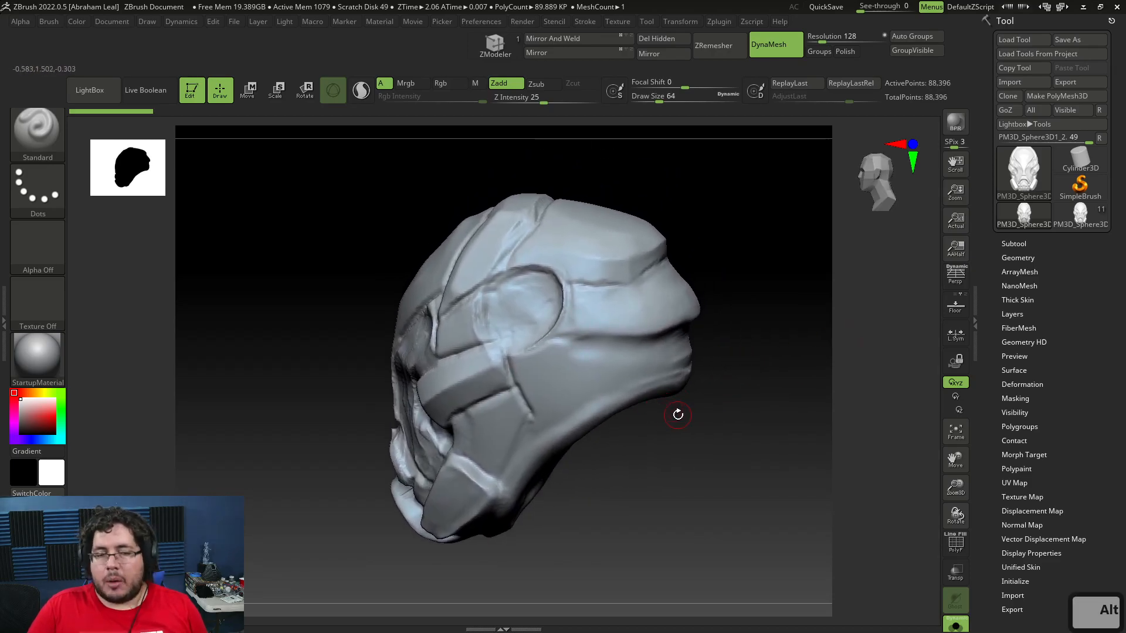
left_click_drag(635, 432, 647, 470, "alt")
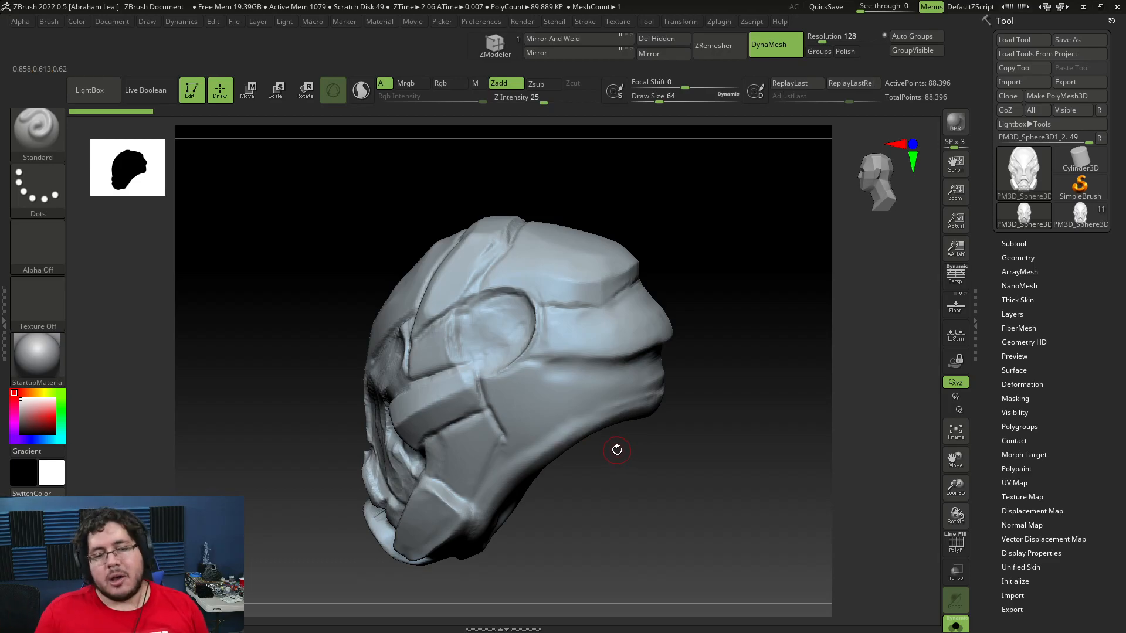
left_click_drag(616, 448, 627, 458)
mouse_move(699, 438)
left_mouse_down()
mouse_move(748, 418)
mouse_move(696, 444)
left_mouse_up()
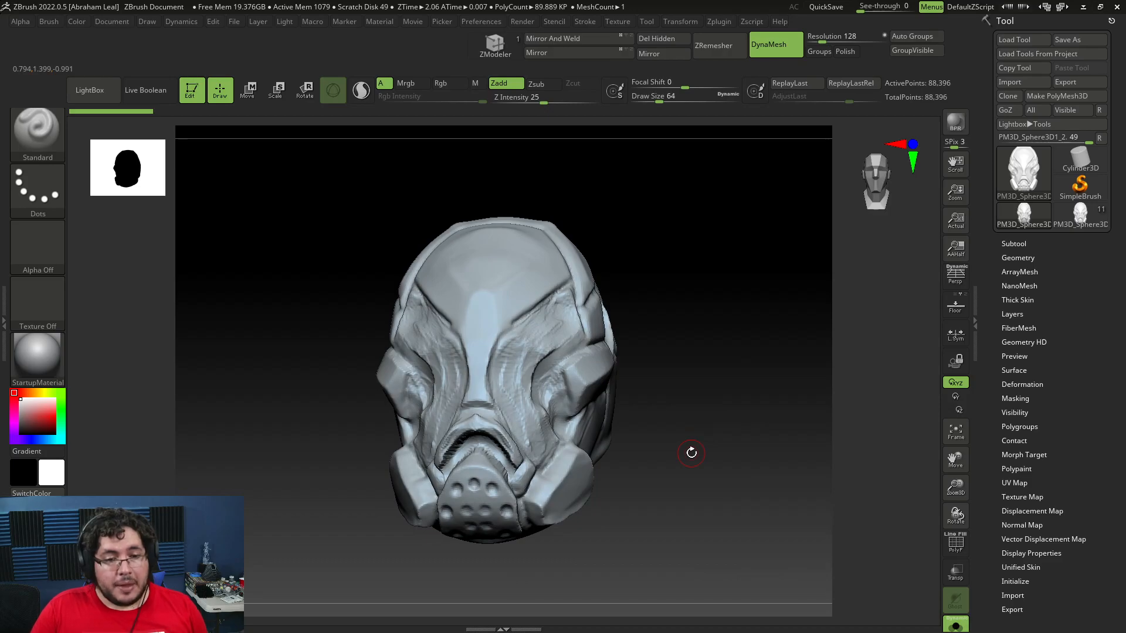